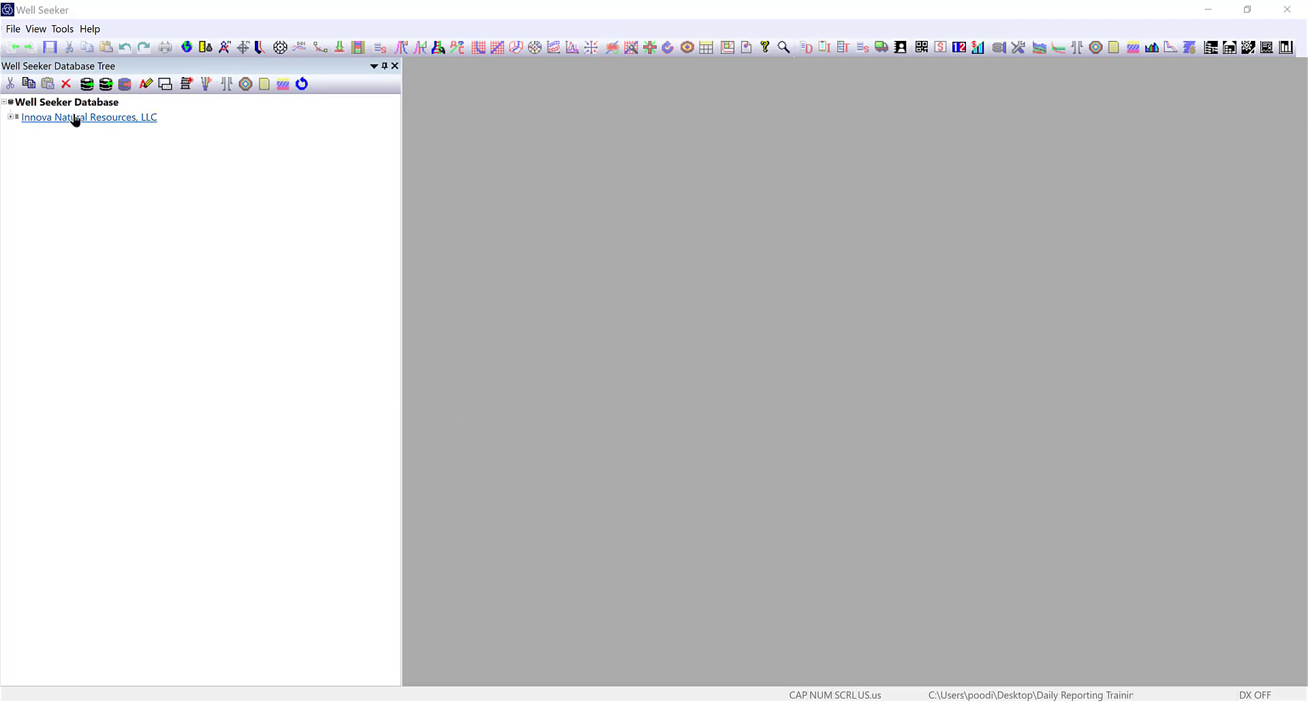
Open Daily Reporting Training Database.mdb from the Desktop through File > Select database.
{"action": "left_click", "coordinate": [12, 30]}
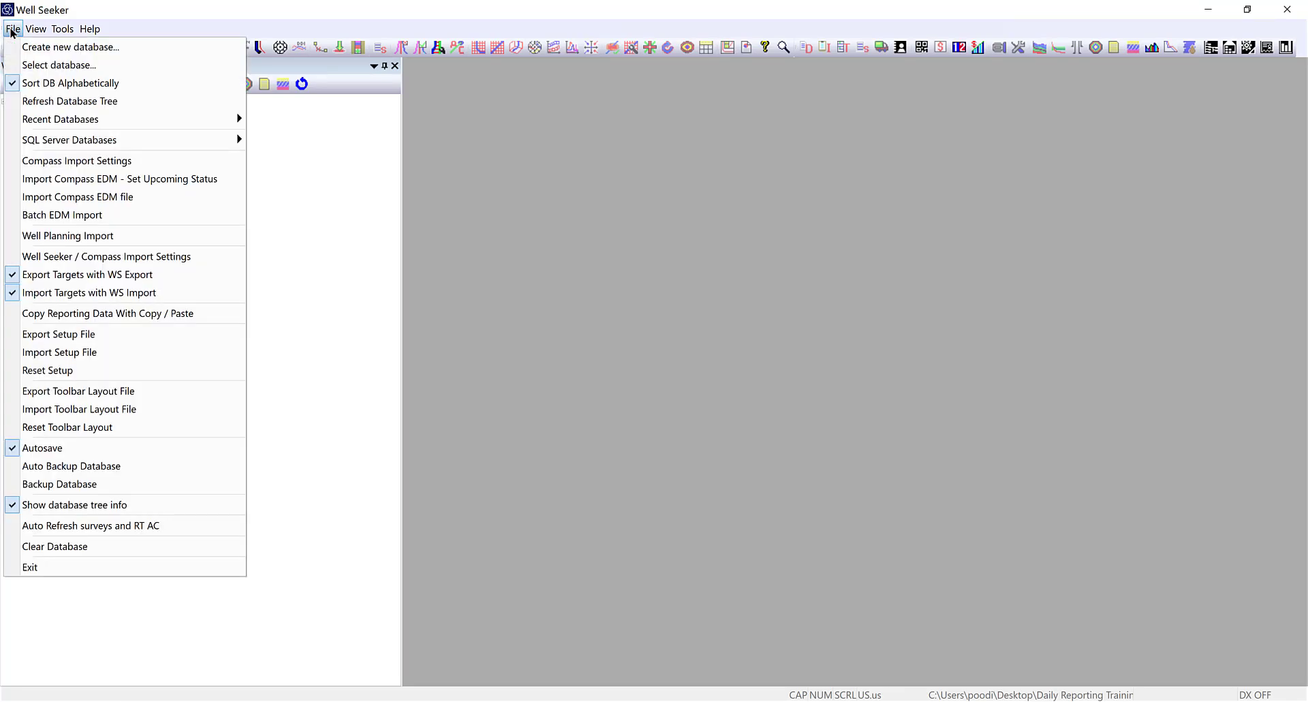
{"action": "left_click", "coordinate": [41, 65]}
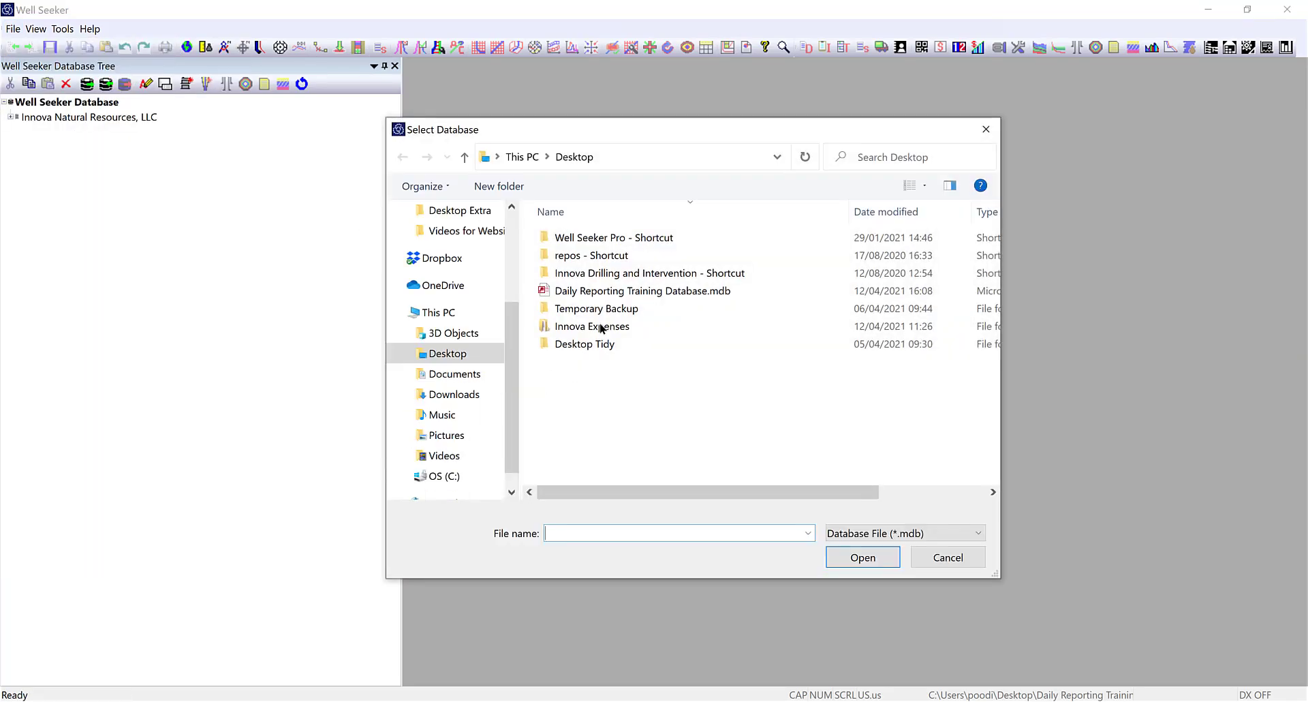
{"action": "left_click", "coordinate": [584, 293]}
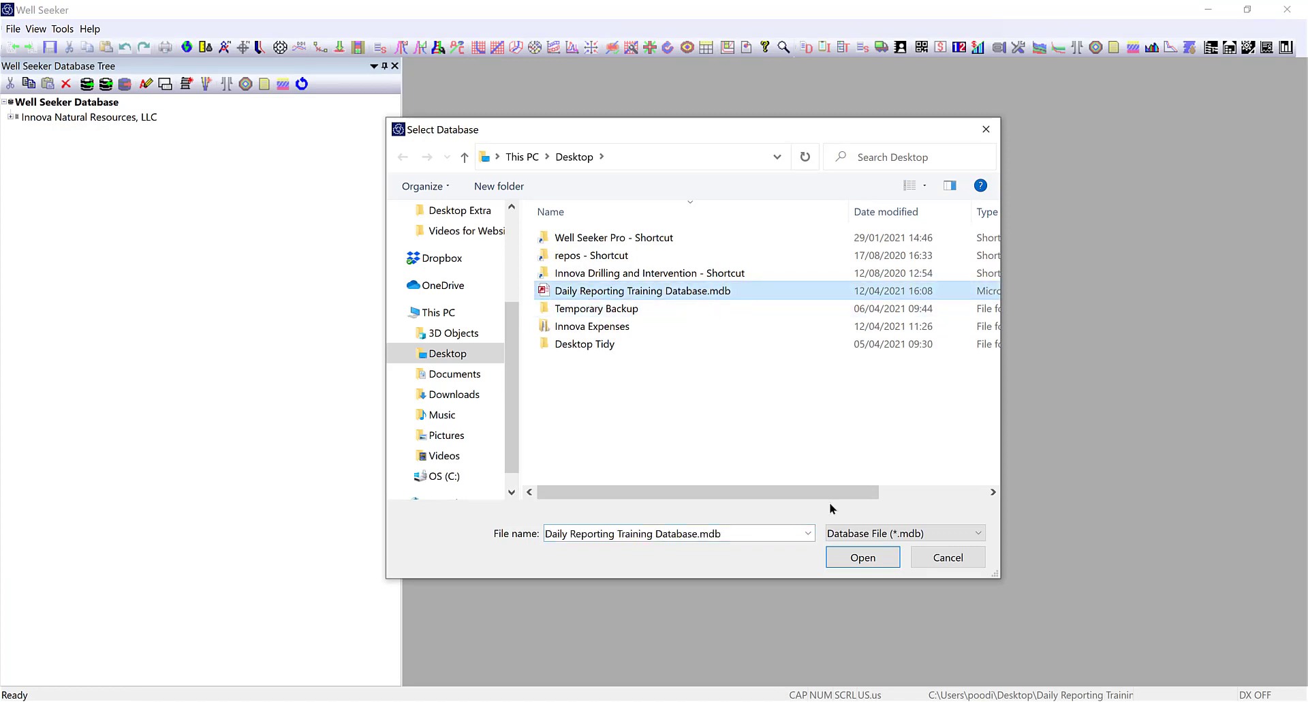
{"action": "left_click", "coordinate": [862, 557]}
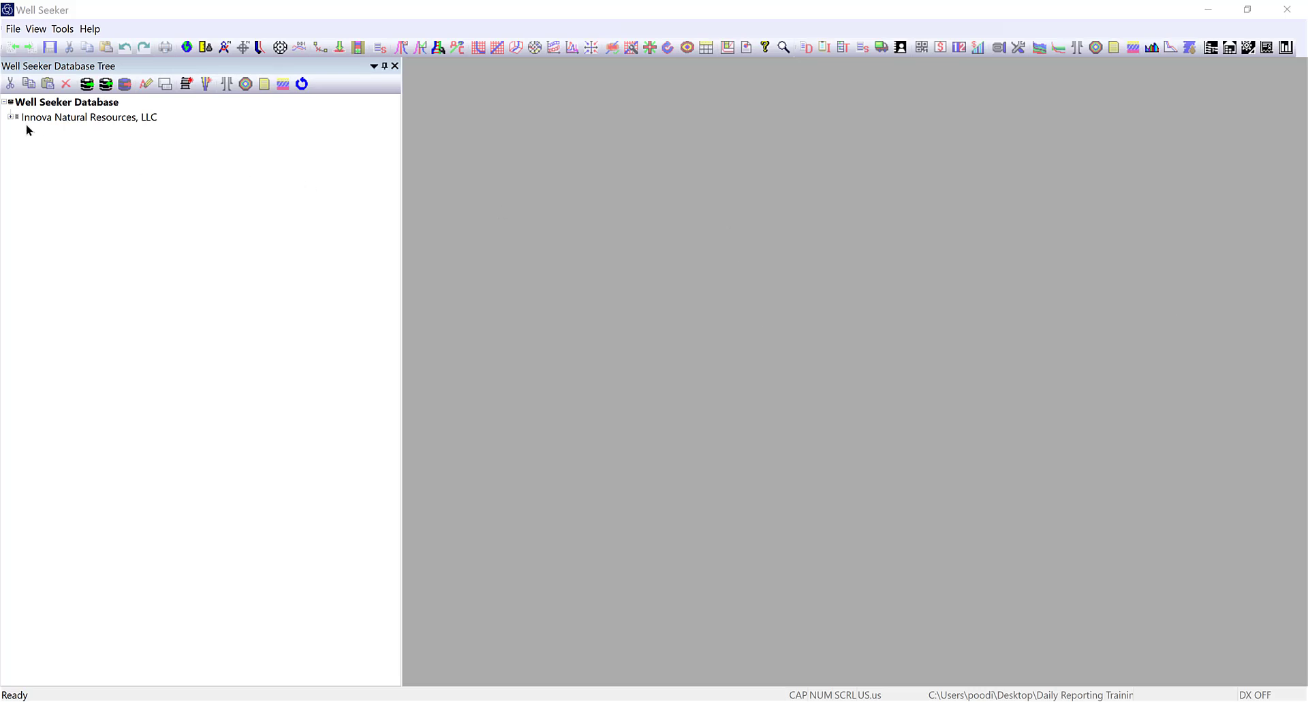
Expand Innova, Karnes County, Cerberus 14-28 and 3H (LH), then view and close the Lateral wellbore's properties.
{"action": "left_click", "coordinate": [10, 117]}
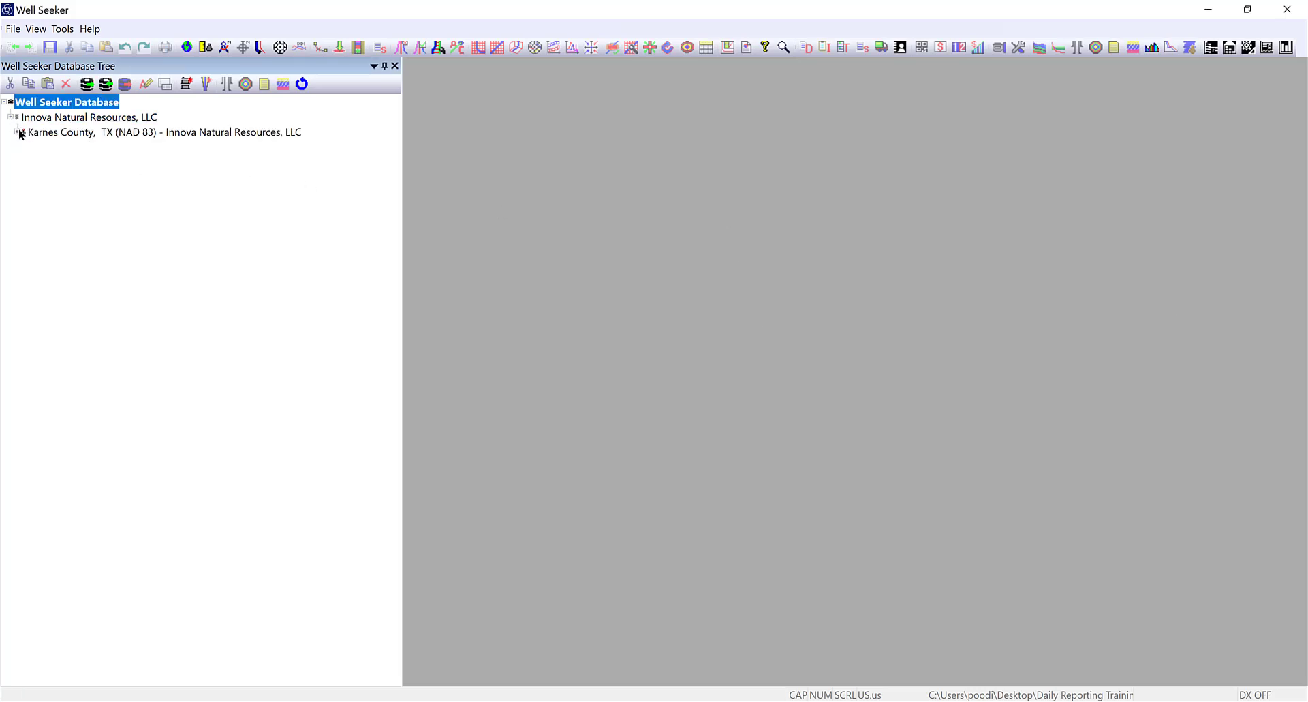
{"action": "left_click", "coordinate": [18, 132]}
{"action": "left_click", "coordinate": [23, 147]}
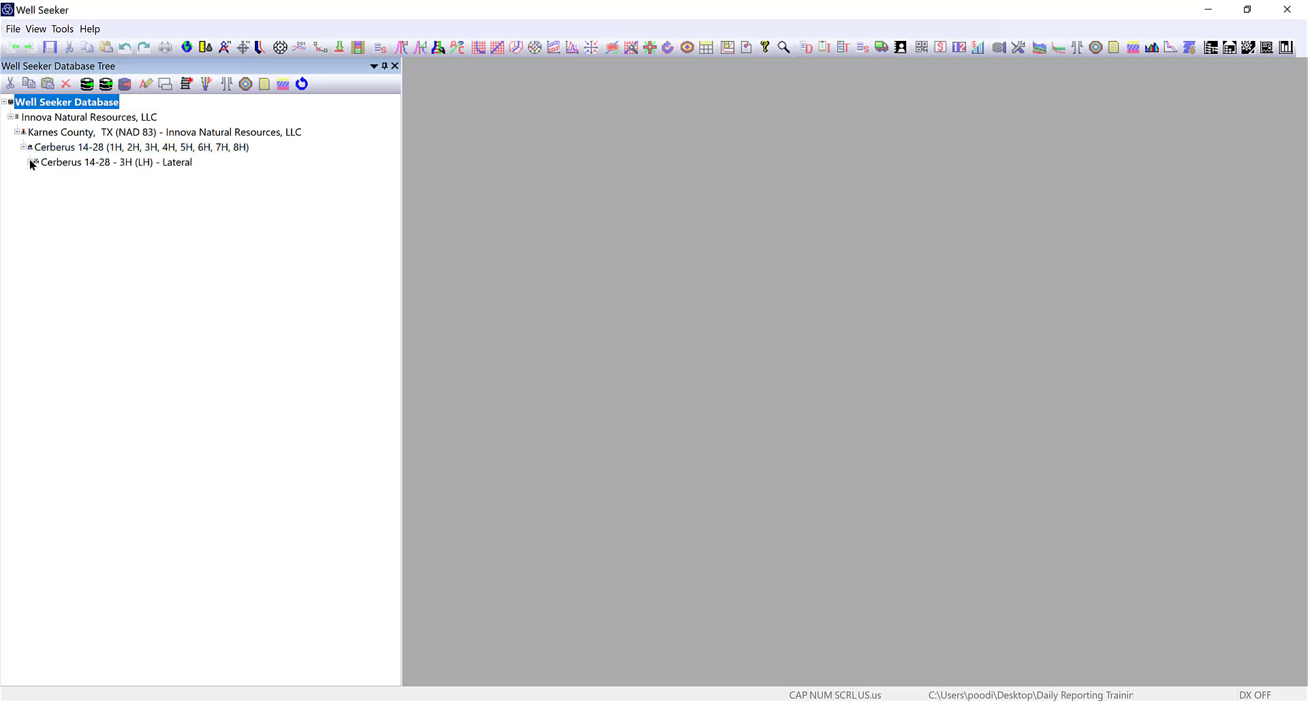
{"action": "left_click", "coordinate": [30, 162]}
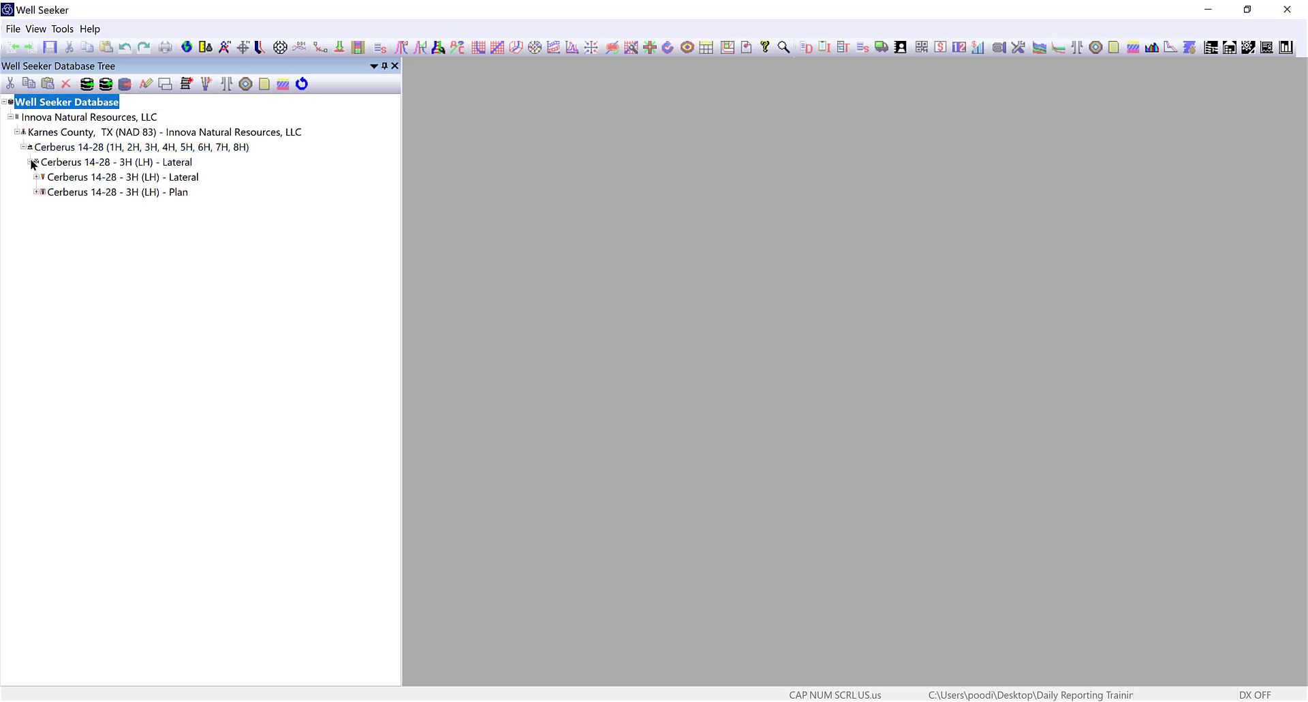
{"action": "left_click", "coordinate": [68, 179]}
{"action": "left_click", "coordinate": [165, 83]}
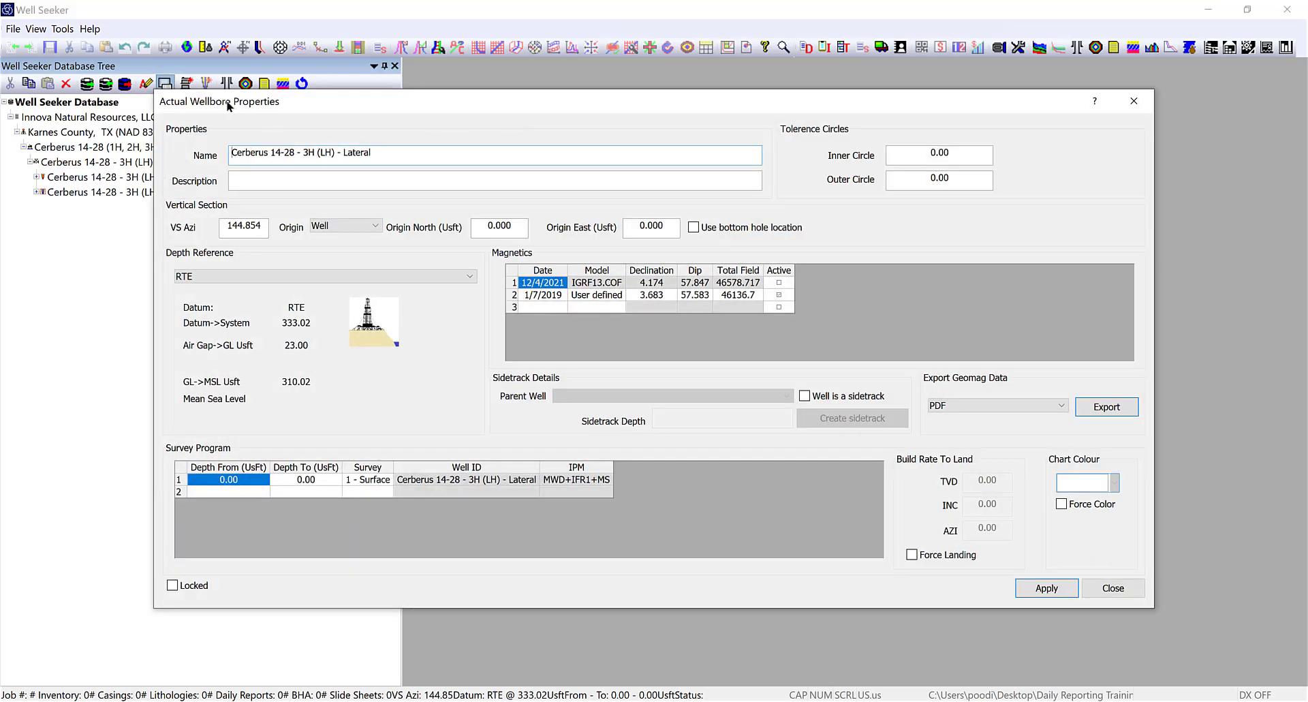
{"action": "left_click", "coordinate": [1124, 588]}
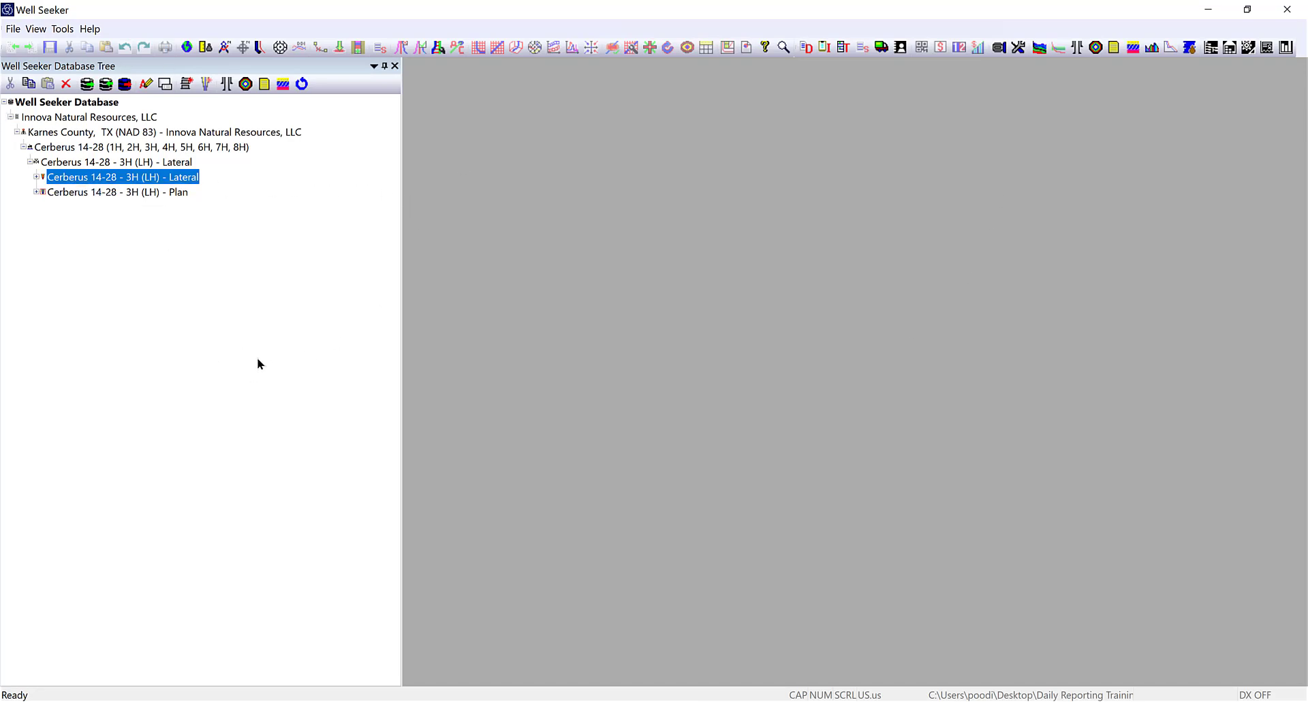
Expand Cerberus 14-28 - 3H (LH) - Lateral to reveal Lateral- Actual Wellbore and 1 - Surface.
{"action": "mouse_move", "coordinate": [129, 178]}
{"action": "left_click", "coordinate": [36, 176]}
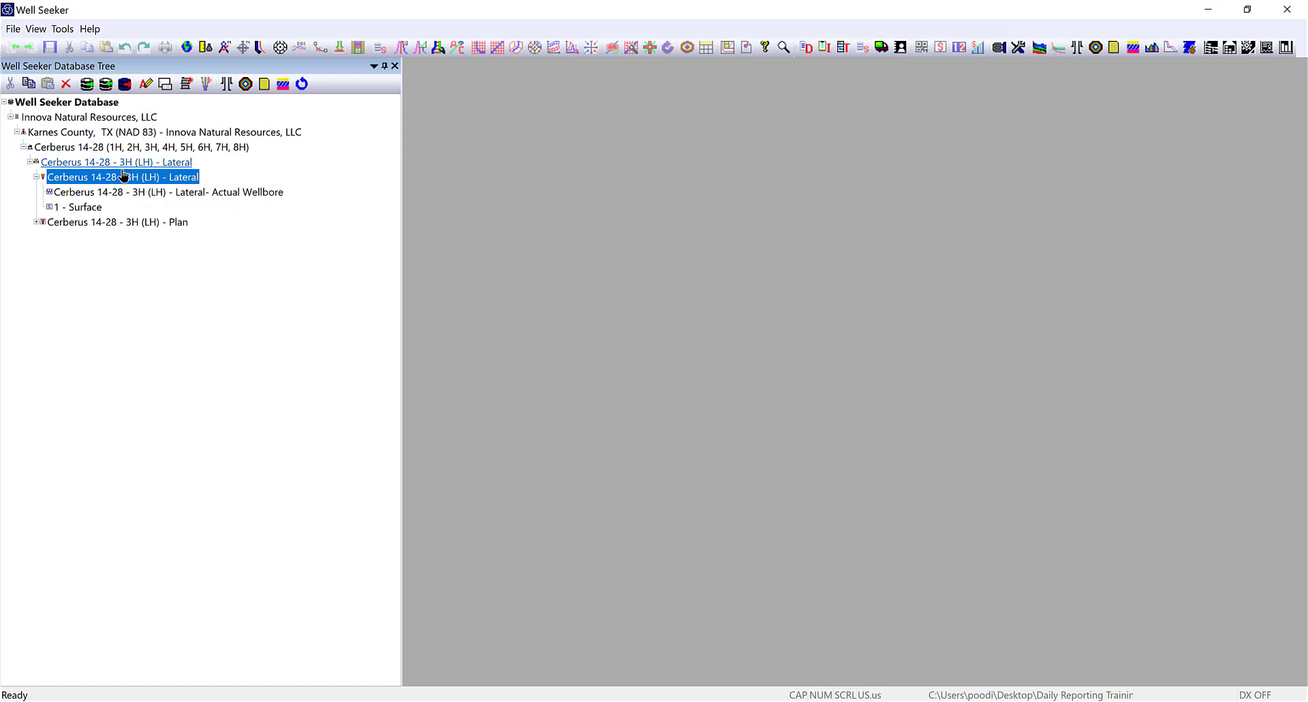
{"action": "mouse_move", "coordinate": [66, 217]}
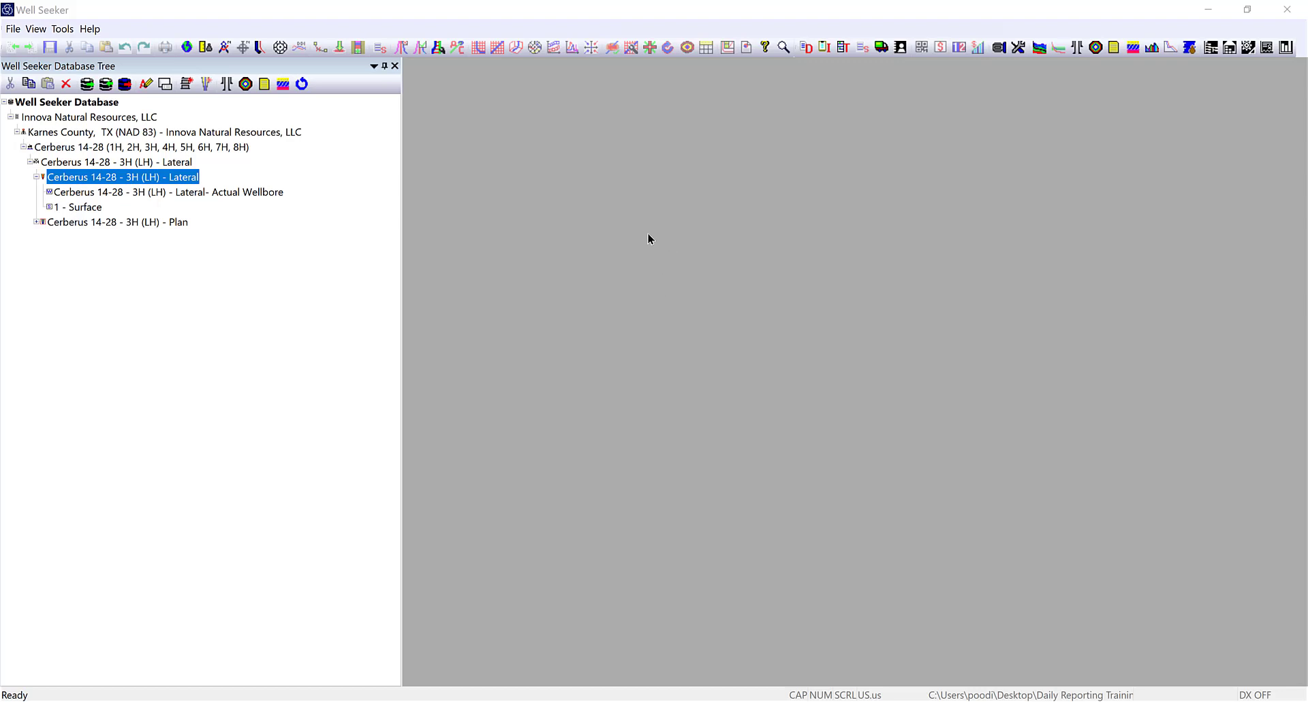
{"action": "left_click", "coordinate": [96, 117]}
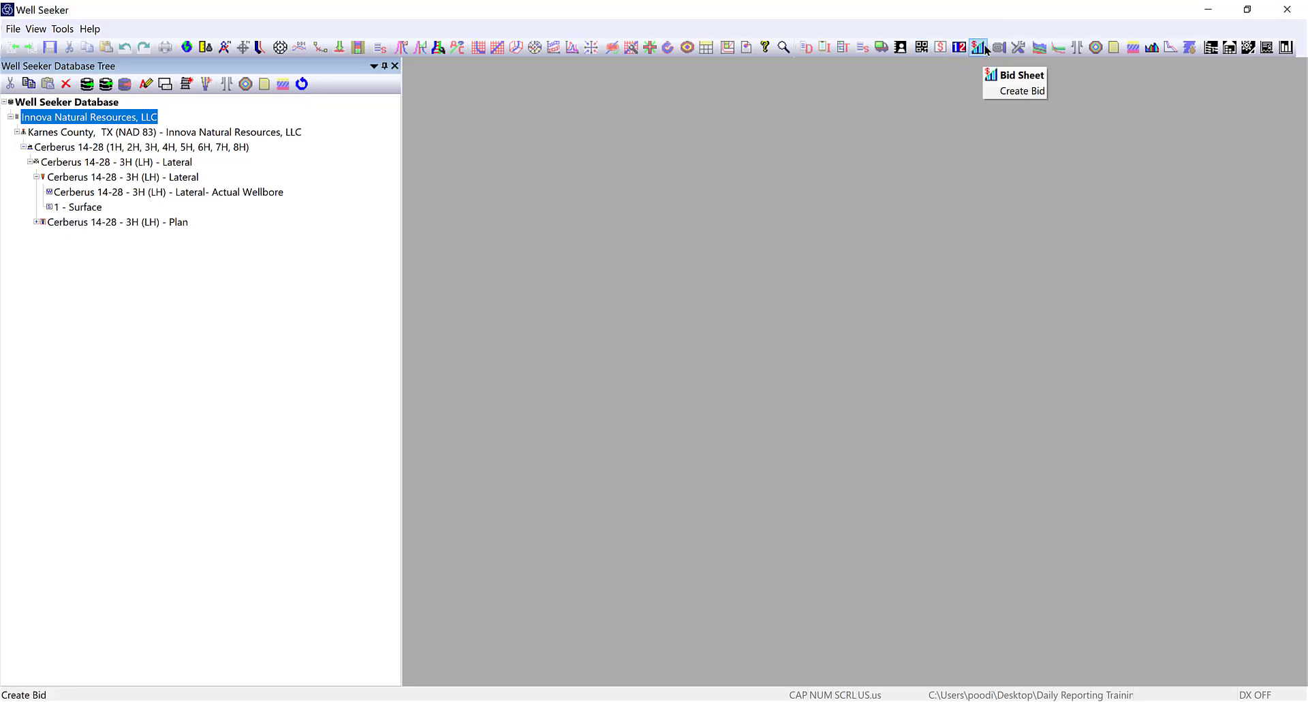
{"action": "left_click", "coordinate": [83, 178]}
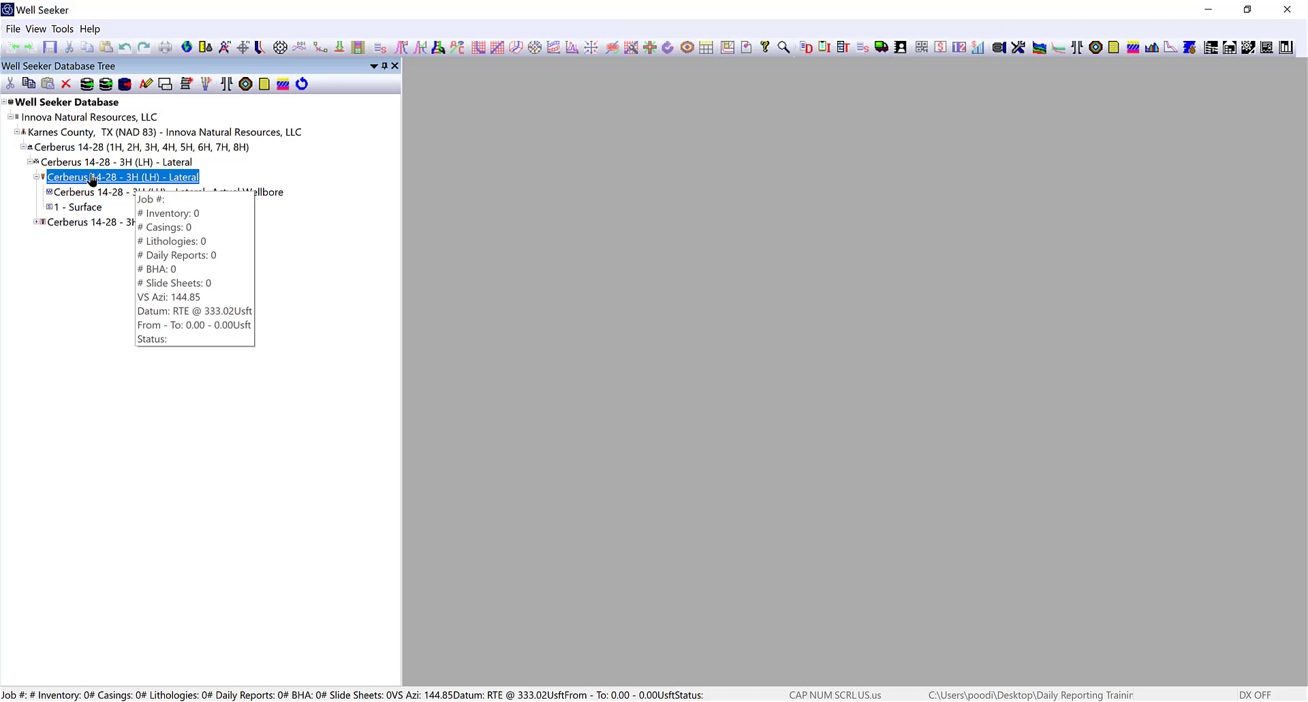
{"action": "right_click", "coordinate": [93, 178]}
{"action": "mouse_move", "coordinate": [118, 394]}
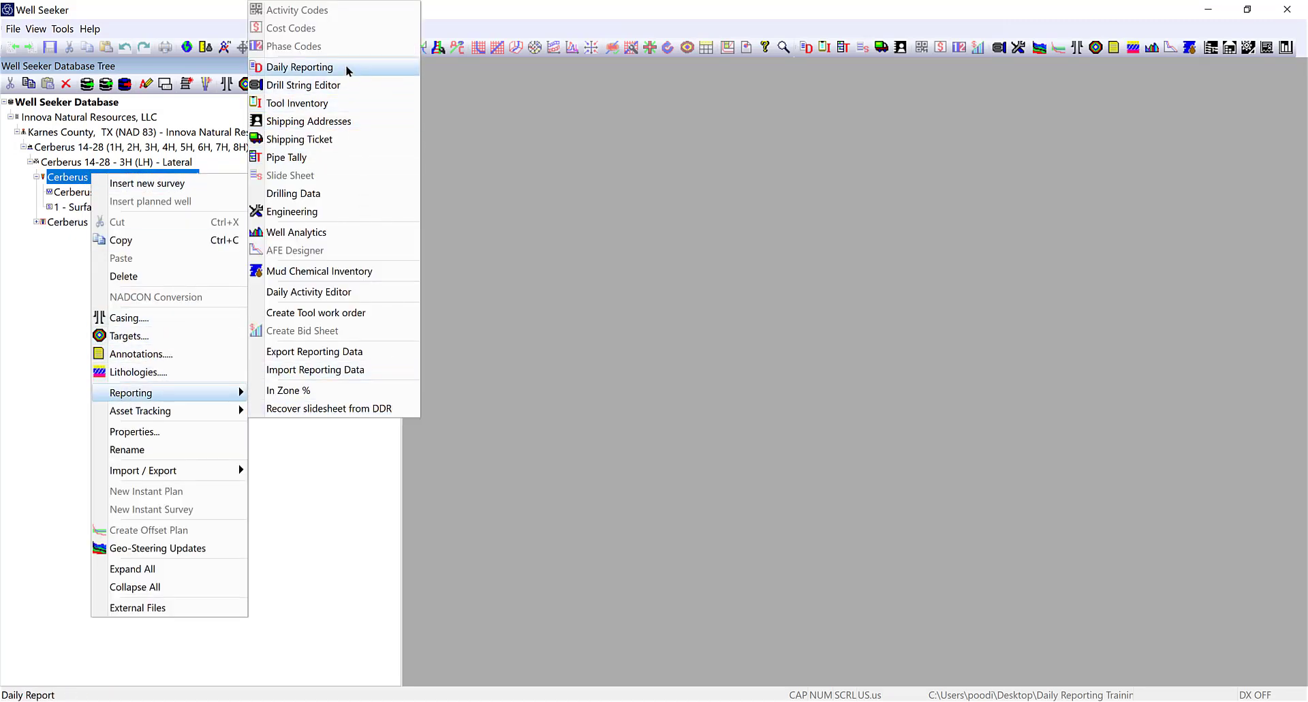
{"action": "left_click", "coordinate": [291, 67]}
{"action": "mouse_move", "coordinate": [98, 181]}
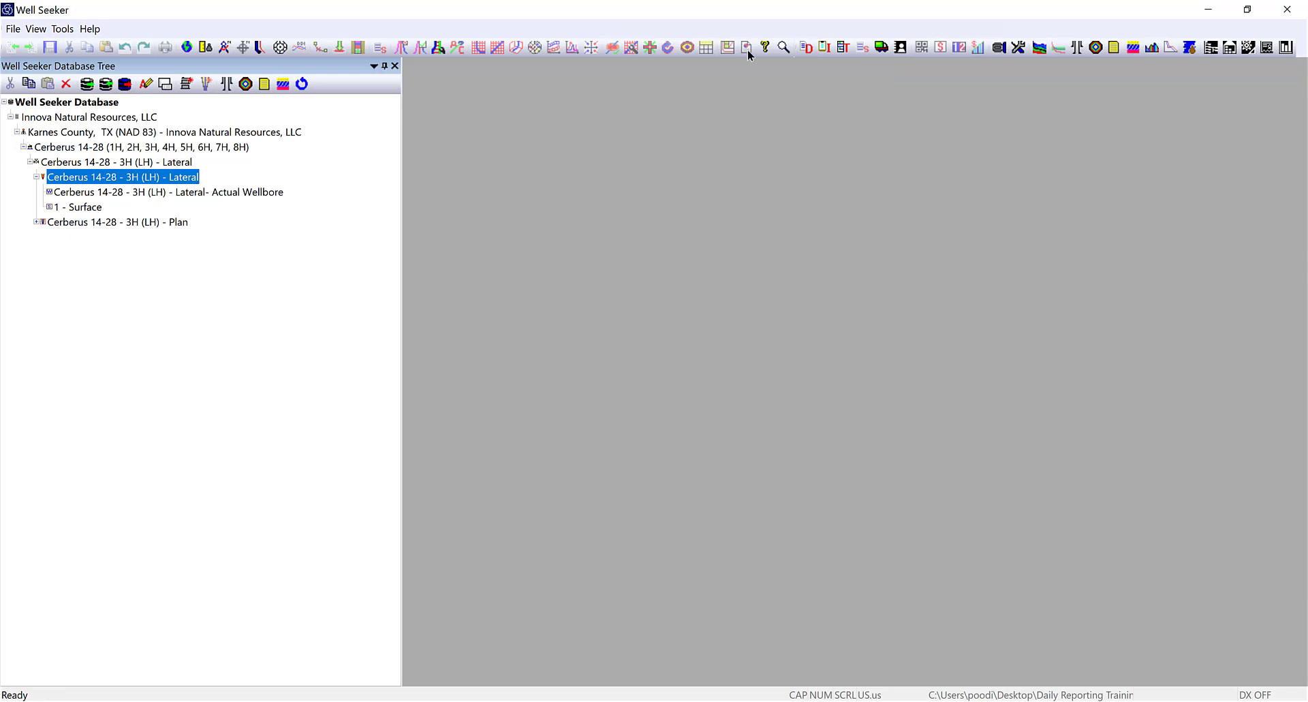
{"action": "right_click", "coordinate": [604, 128]}
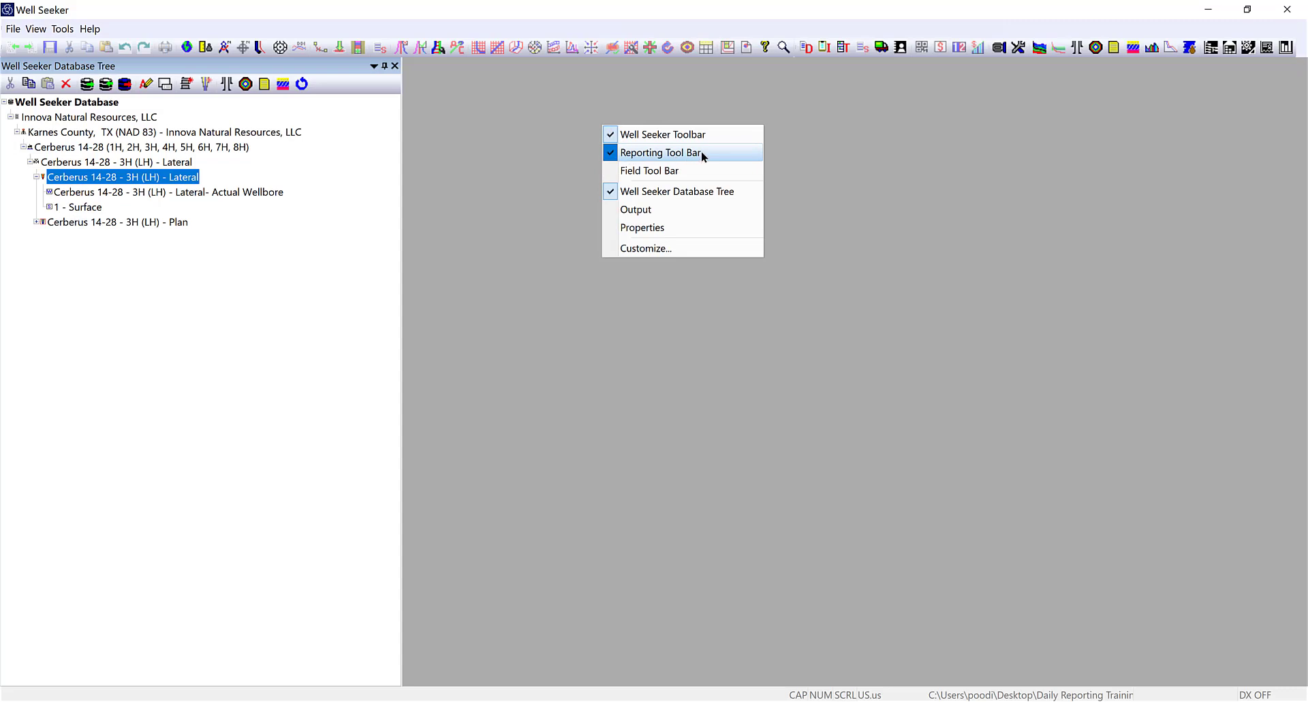
{"action": "left_click", "coordinate": [618, 154]}
{"action": "right_click", "coordinate": [639, 153]}
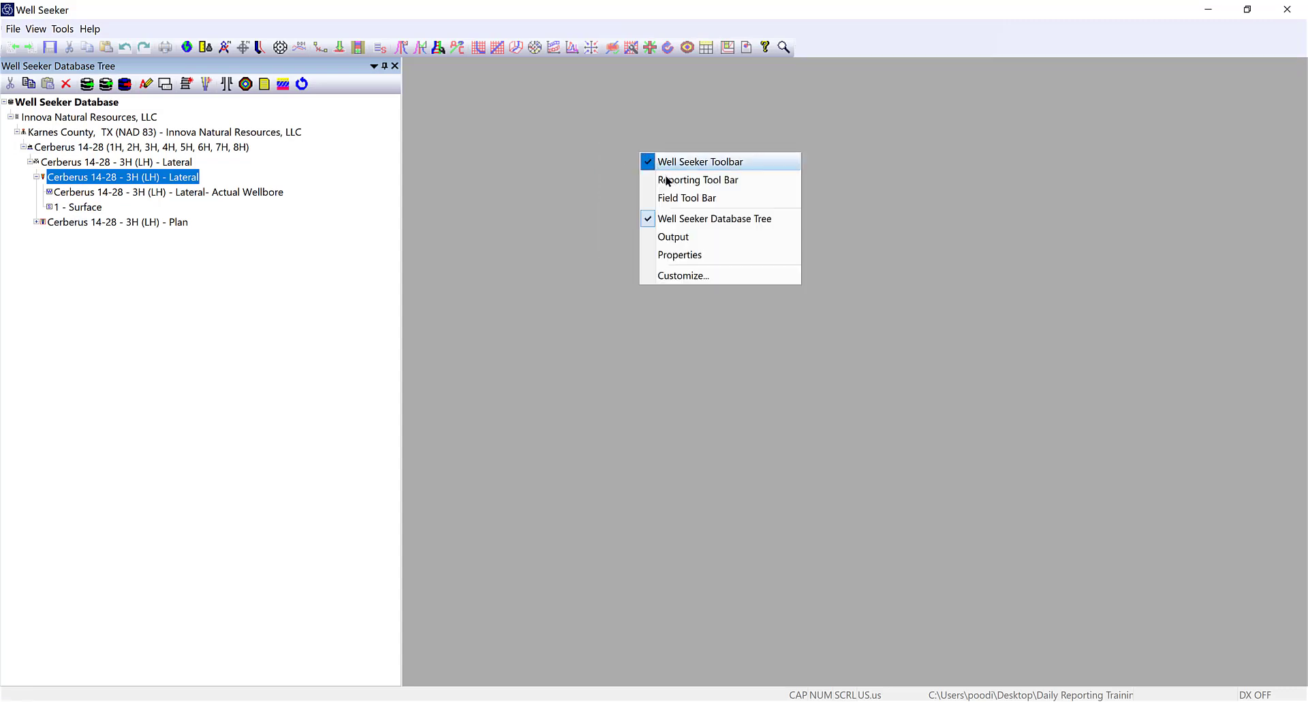
{"action": "left_click", "coordinate": [688, 180]}
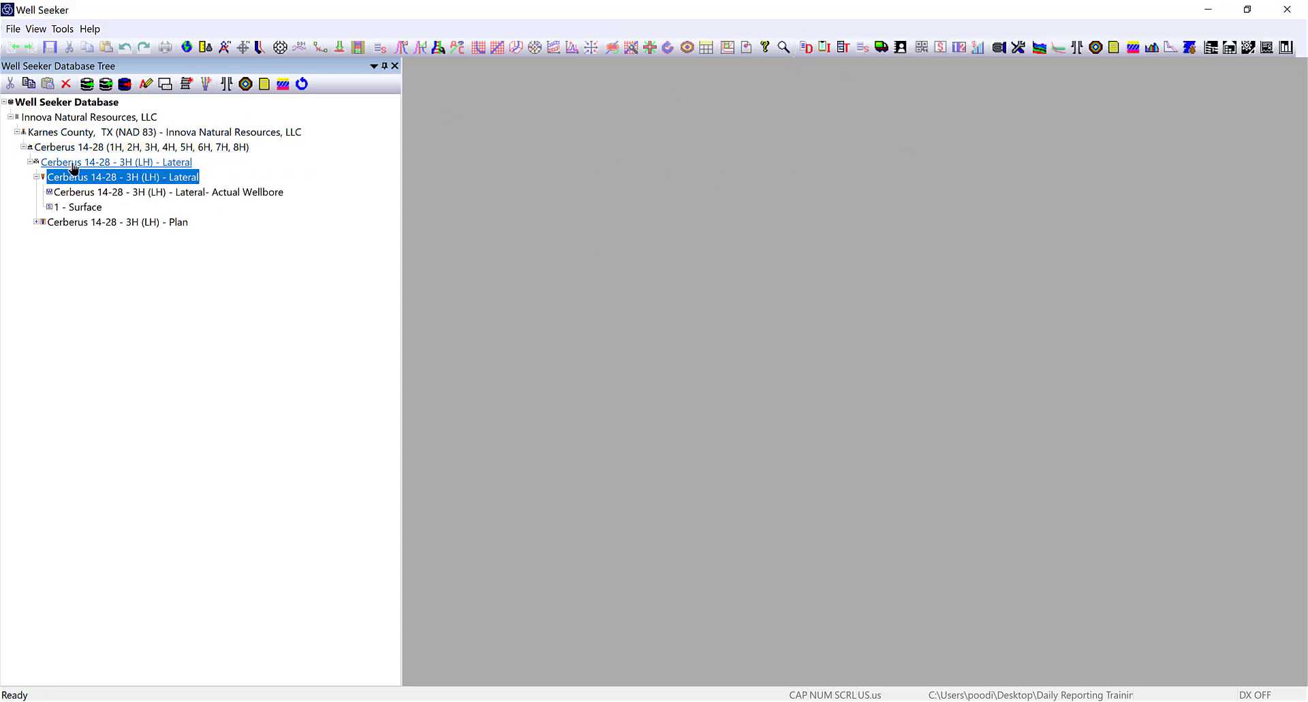
{"action": "mouse_move", "coordinate": [66, 180]}
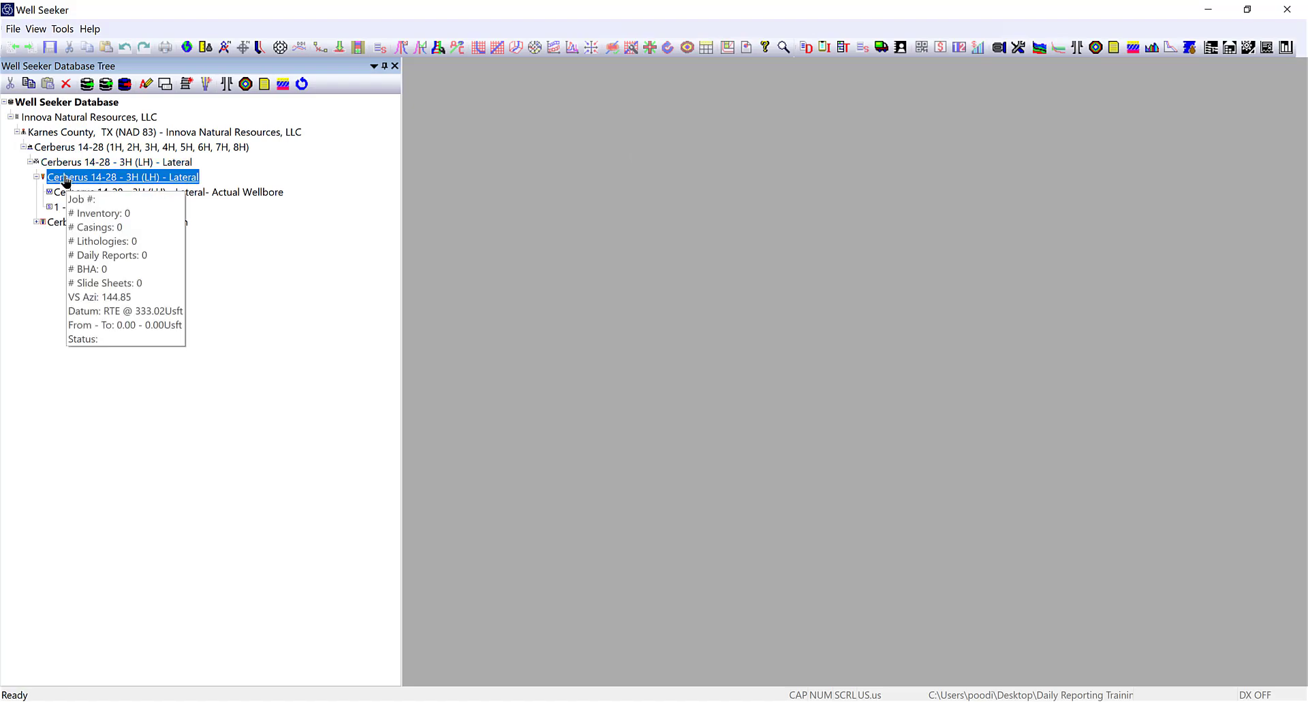
Open Daily Report for the selected Cerberus 14-28 - 3H (LH) - Lateral wellbore.
{"action": "left_click", "coordinate": [813, 47]}
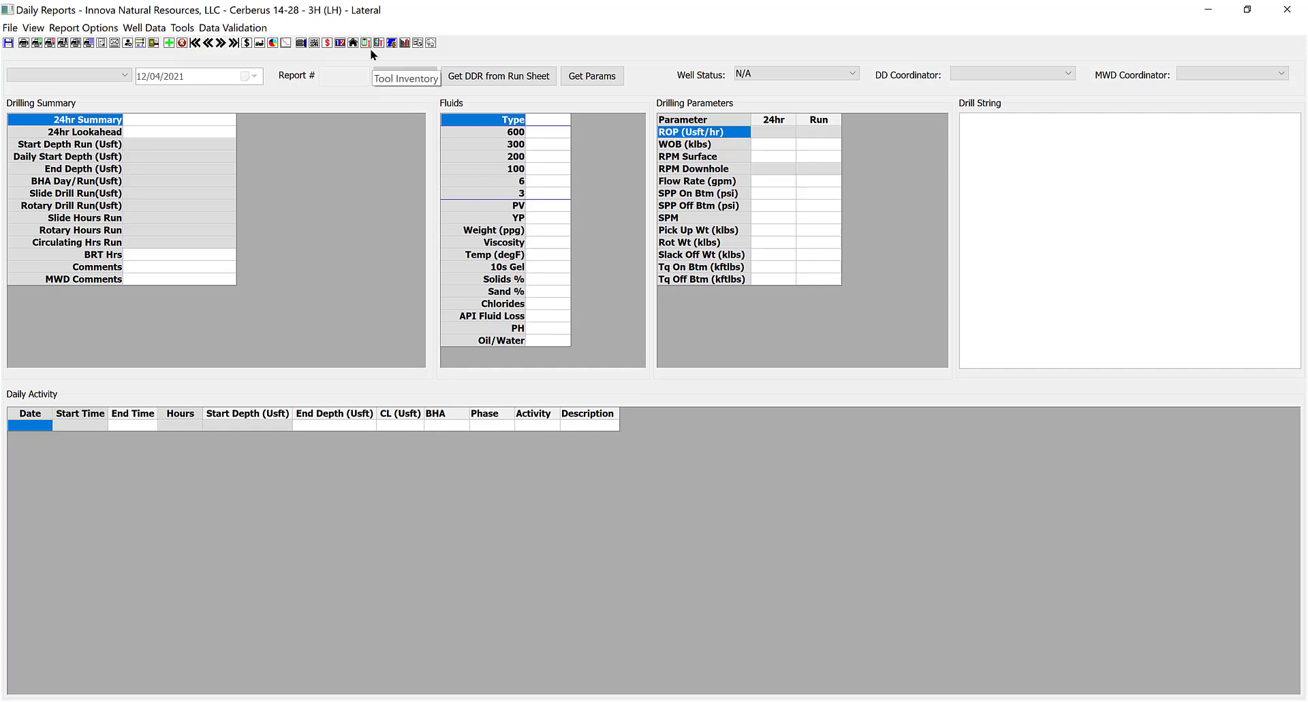
Show the Activity Codes list and scroll through its 75 codes and active settings.
{"action": "left_click", "coordinate": [315, 43]}
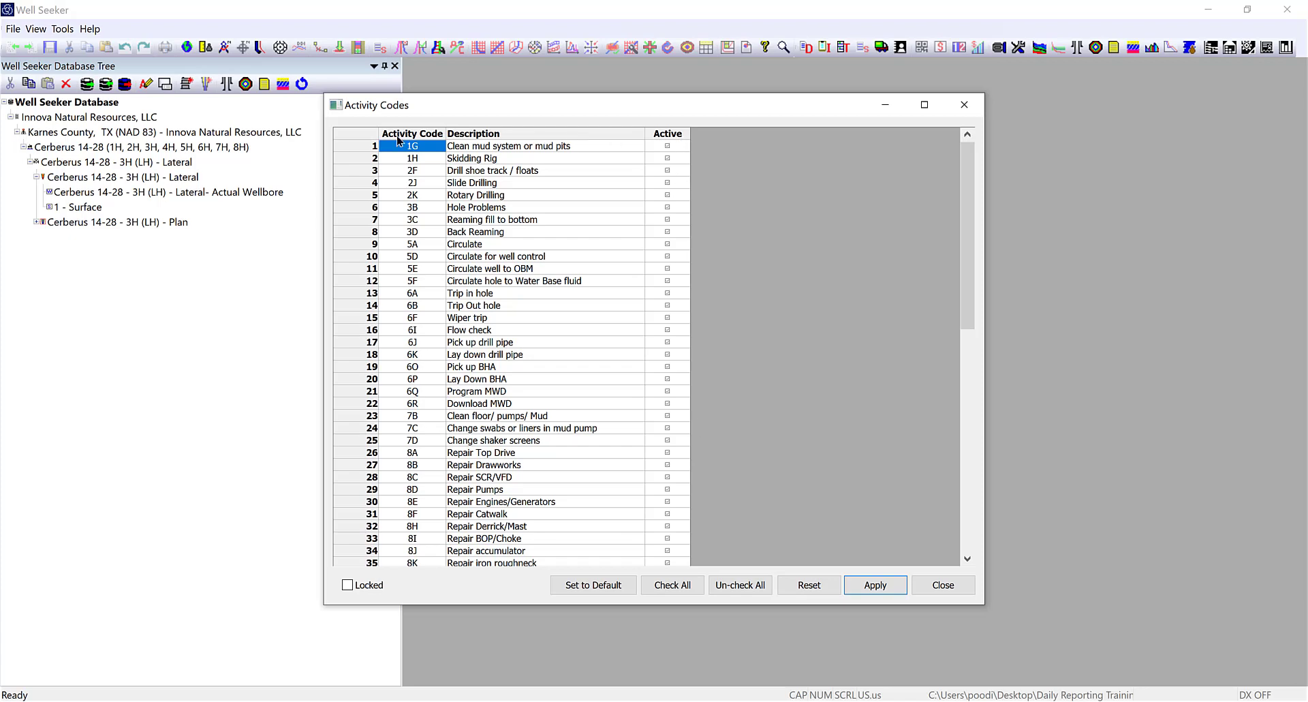
{"action": "scroll", "coordinate": [402, 279], "scroll_direction": "down", "scroll_amount": 7}
{"action": "scroll", "coordinate": [404, 290], "scroll_direction": "down", "scroll_amount": 7}
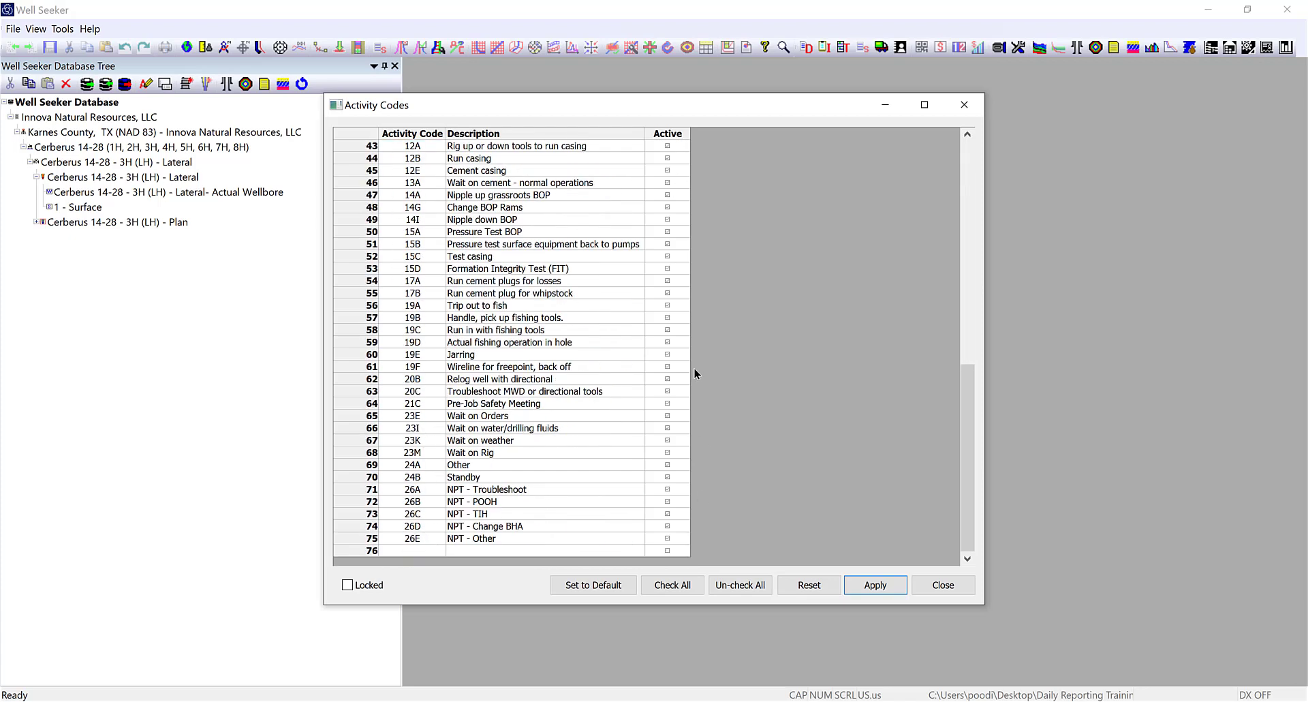
{"action": "scroll", "coordinate": [692, 366], "scroll_direction": "up", "scroll_amount": 14}
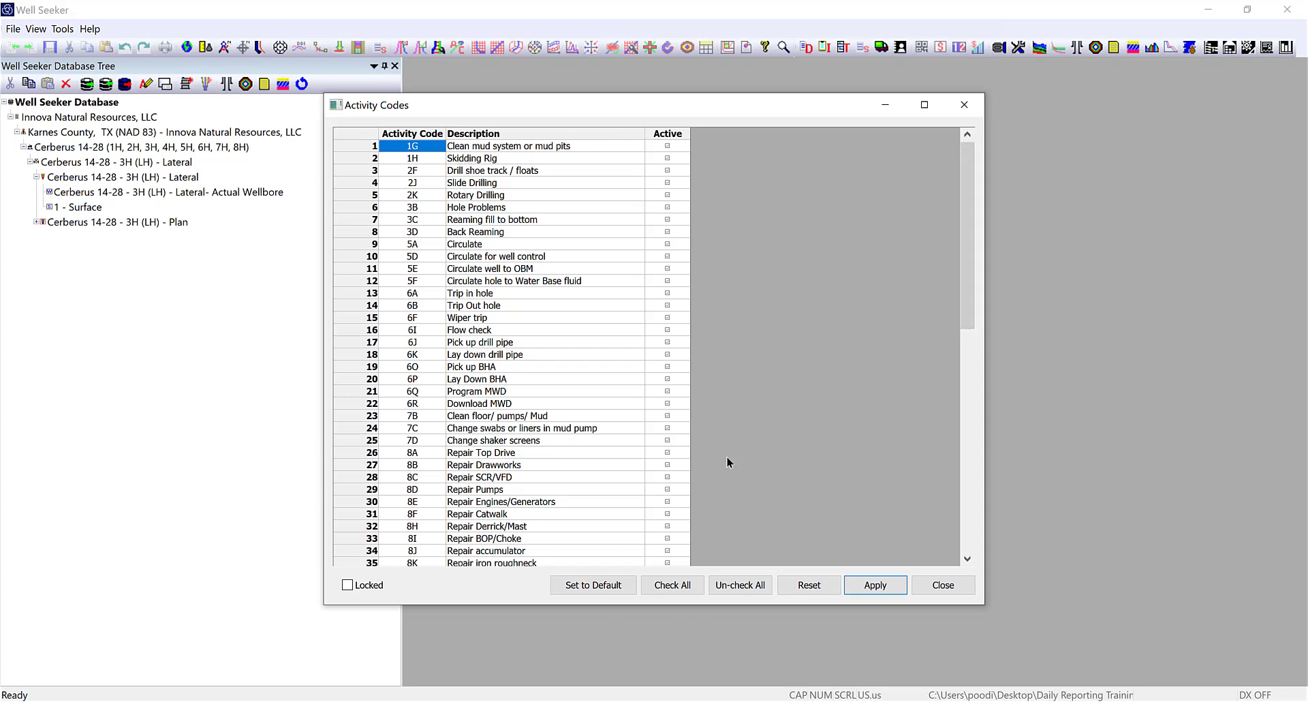
Review code 1G's active setting and the repair codes 8A, 8B and 8D.
{"action": "left_click", "coordinate": [668, 146]}
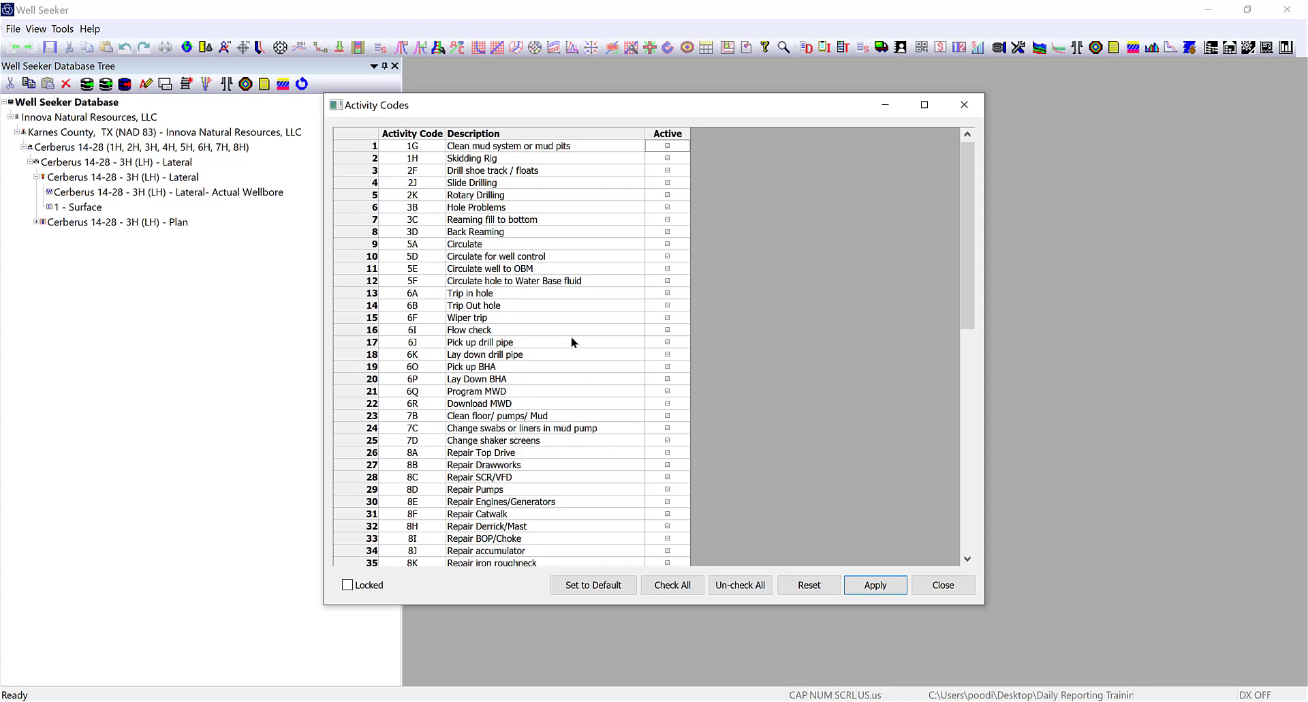
{"action": "scroll", "coordinate": [569, 338], "scroll_direction": "down", "scroll_amount": 3}
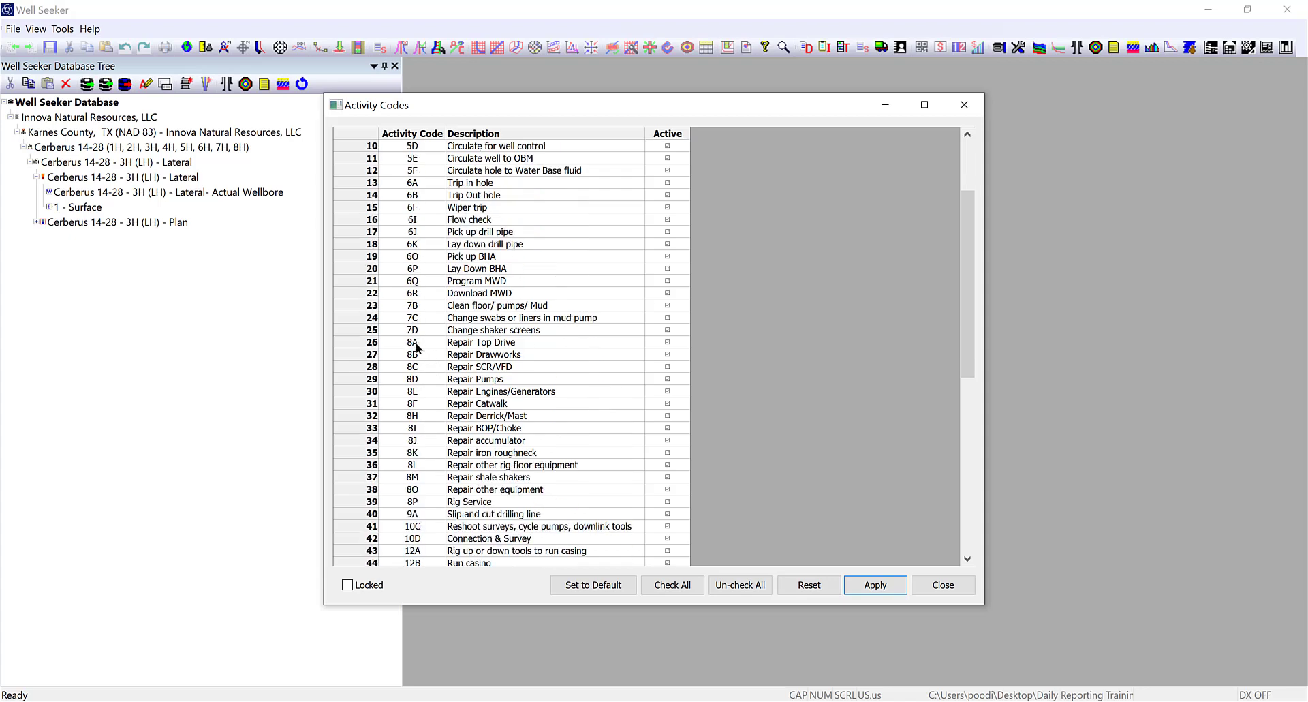
{"action": "left_click", "coordinate": [415, 343]}
{"action": "left_click", "coordinate": [406, 355]}
{"action": "left_click", "coordinate": [418, 379]}
{"action": "left_click", "coordinate": [407, 344]}
Review NPT codes 26A, 26C, 26D and 26E, then close the Activity Codes list.
{"action": "scroll", "coordinate": [438, 356], "scroll_direction": "down", "scroll_amount": 11}
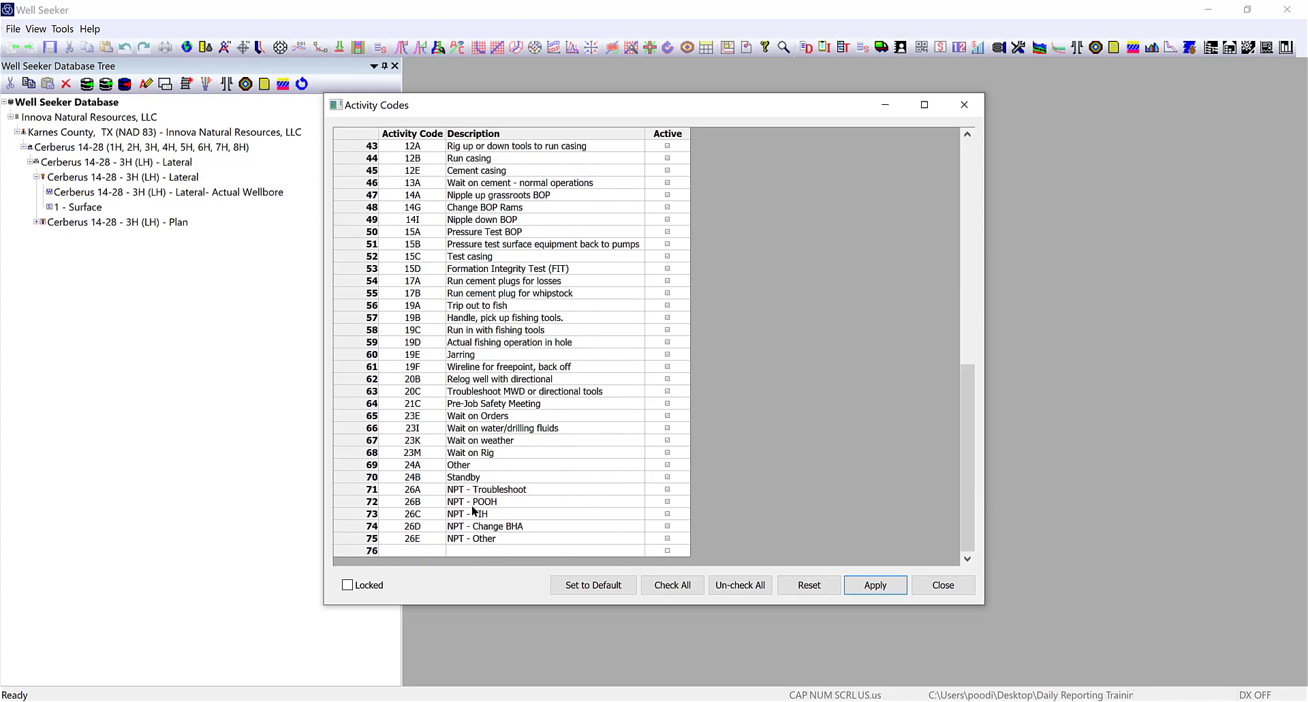
{"action": "left_click", "coordinate": [424, 496]}
{"action": "left_click", "coordinate": [421, 516]}
{"action": "left_click", "coordinate": [423, 525]}
{"action": "left_click", "coordinate": [424, 535]}
{"action": "scroll", "coordinate": [508, 464], "scroll_direction": "up", "scroll_amount": 13}
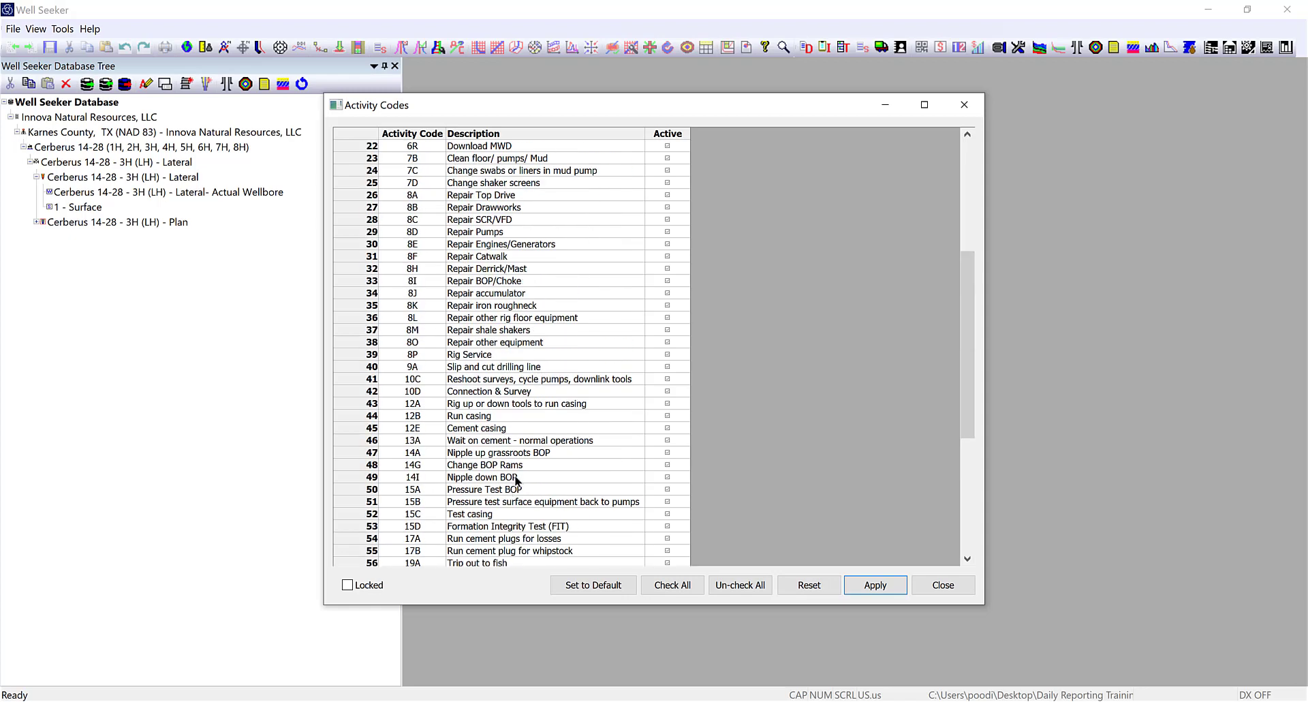
{"action": "scroll", "coordinate": [521, 463], "scroll_direction": "up", "scroll_amount": 1}
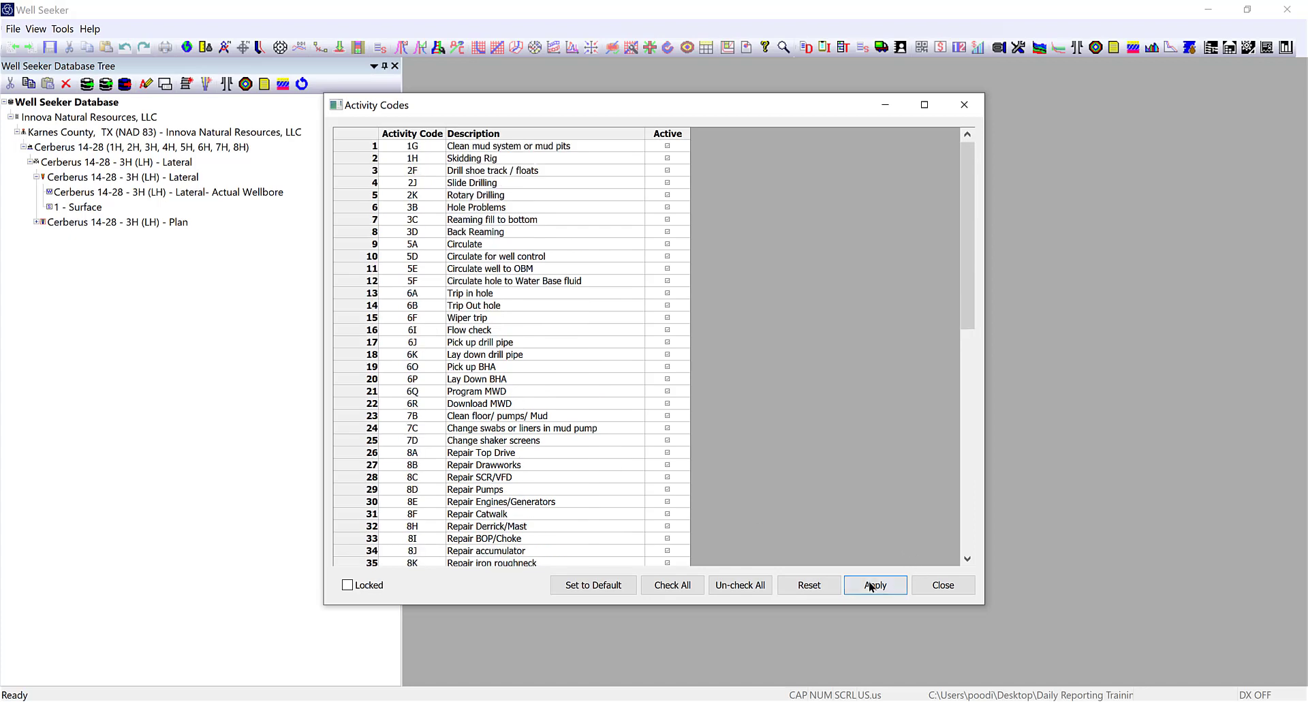
{"action": "left_click", "coordinate": [944, 586]}
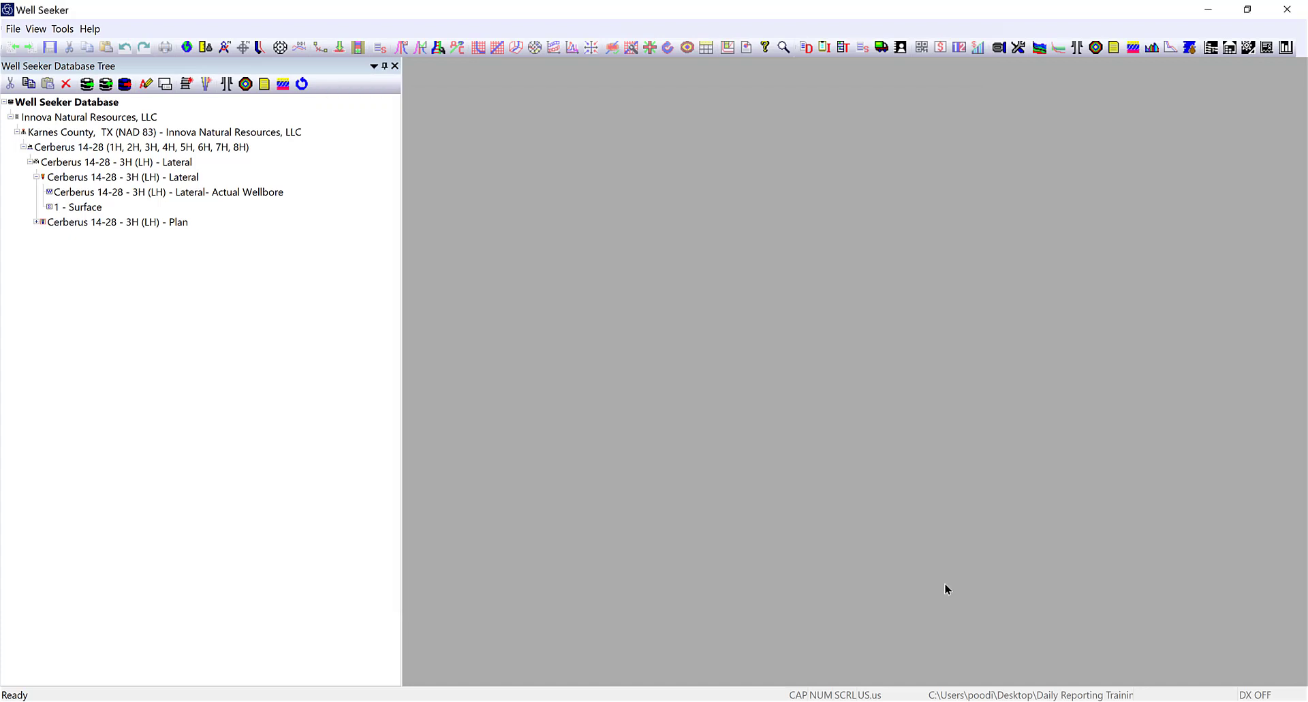
From Daily Reports, show the Well Phases list, SURFACE (SUR) through STANDBY (SB), moved into view.
{"action": "mouse_move", "coordinate": [953, 698]}
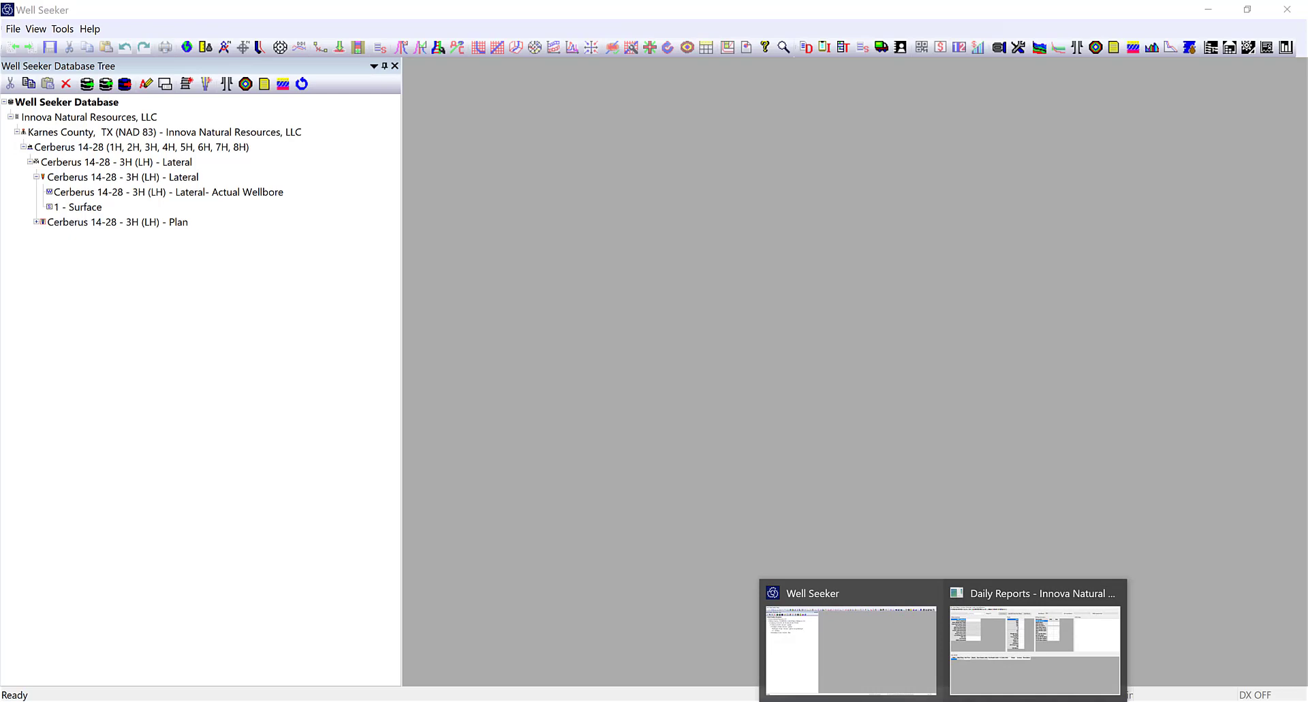
{"action": "left_click", "coordinate": [1026, 637]}
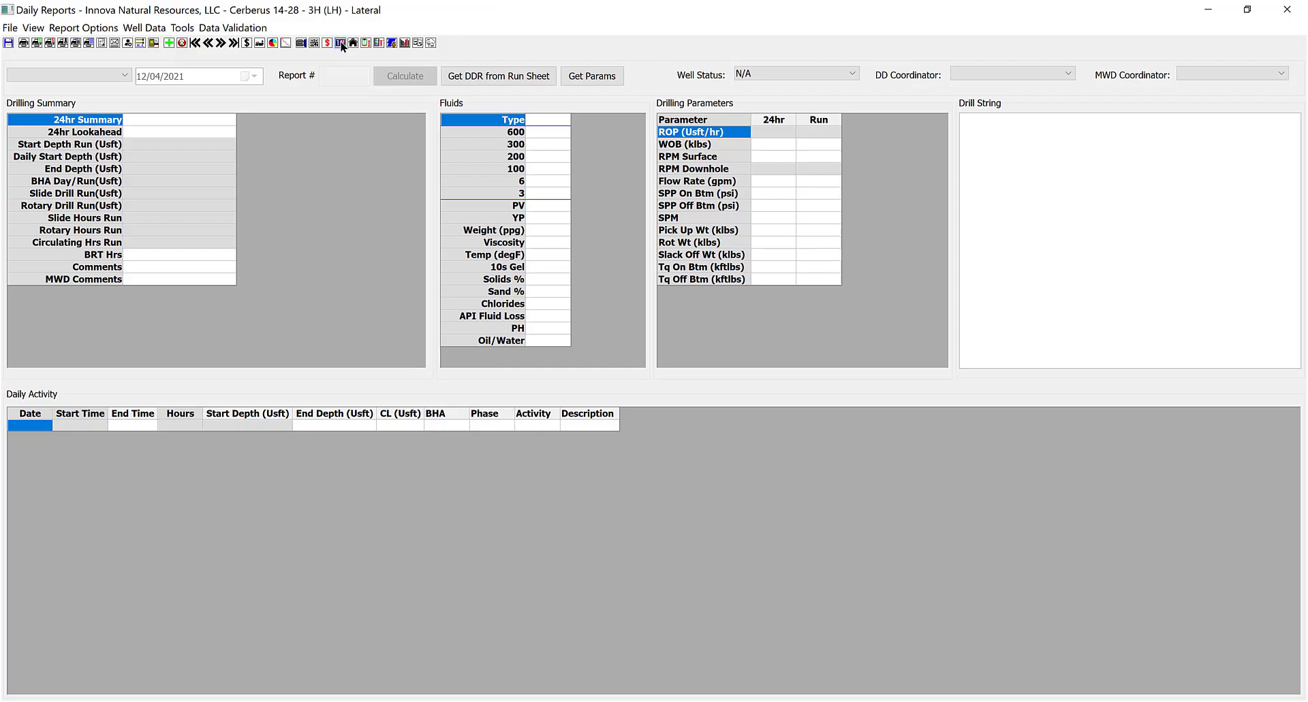
{"action": "left_click", "coordinate": [341, 43]}
{"action": "left_click_drag", "start_coordinate": [660, 114], "coordinate": [705, 110]}
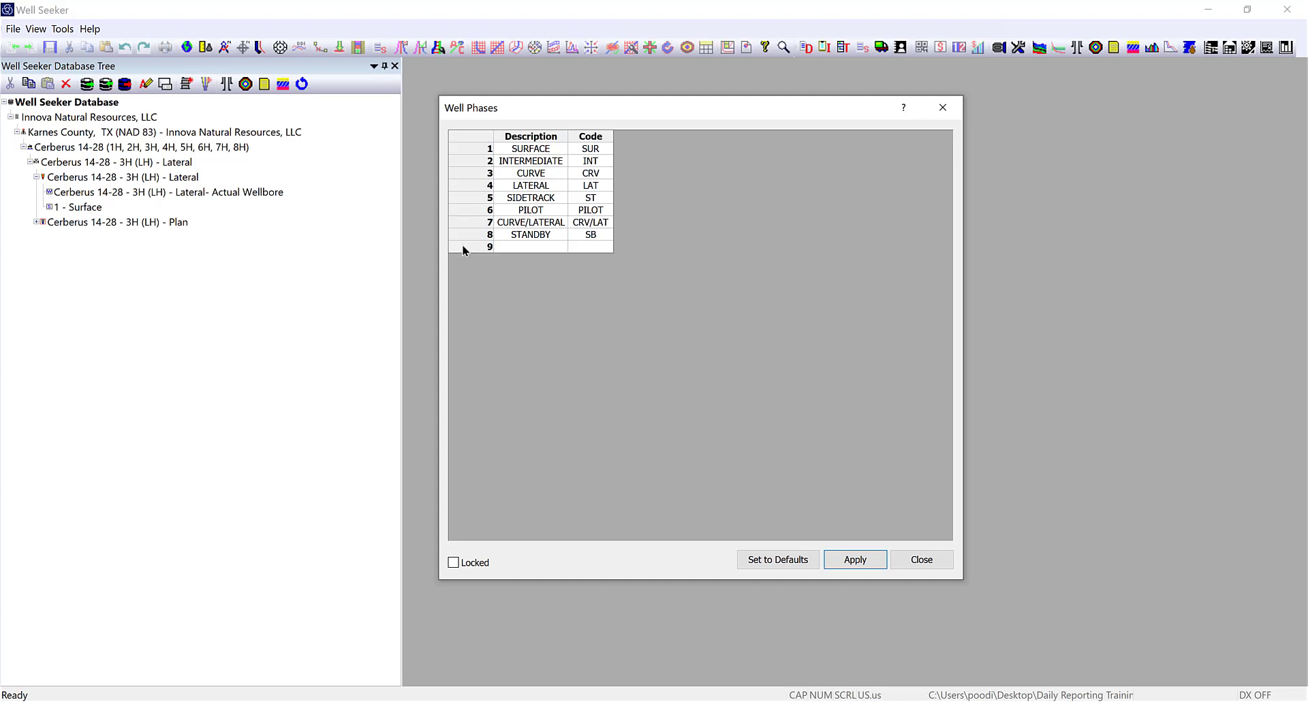
Close the Well Phases dialog.
{"action": "left_click", "coordinate": [937, 557]}
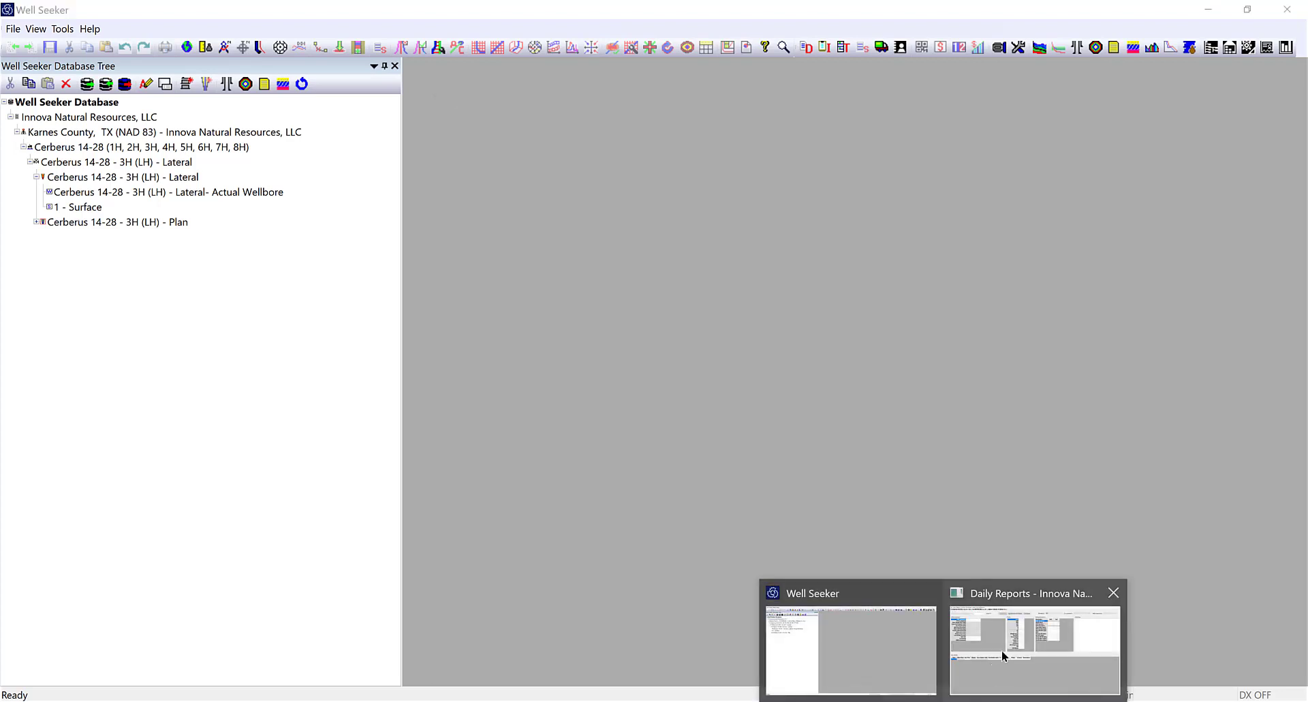
From Daily Reports, show the Cost Codes list and move it to the right.
{"action": "left_click", "coordinate": [1032, 643]}
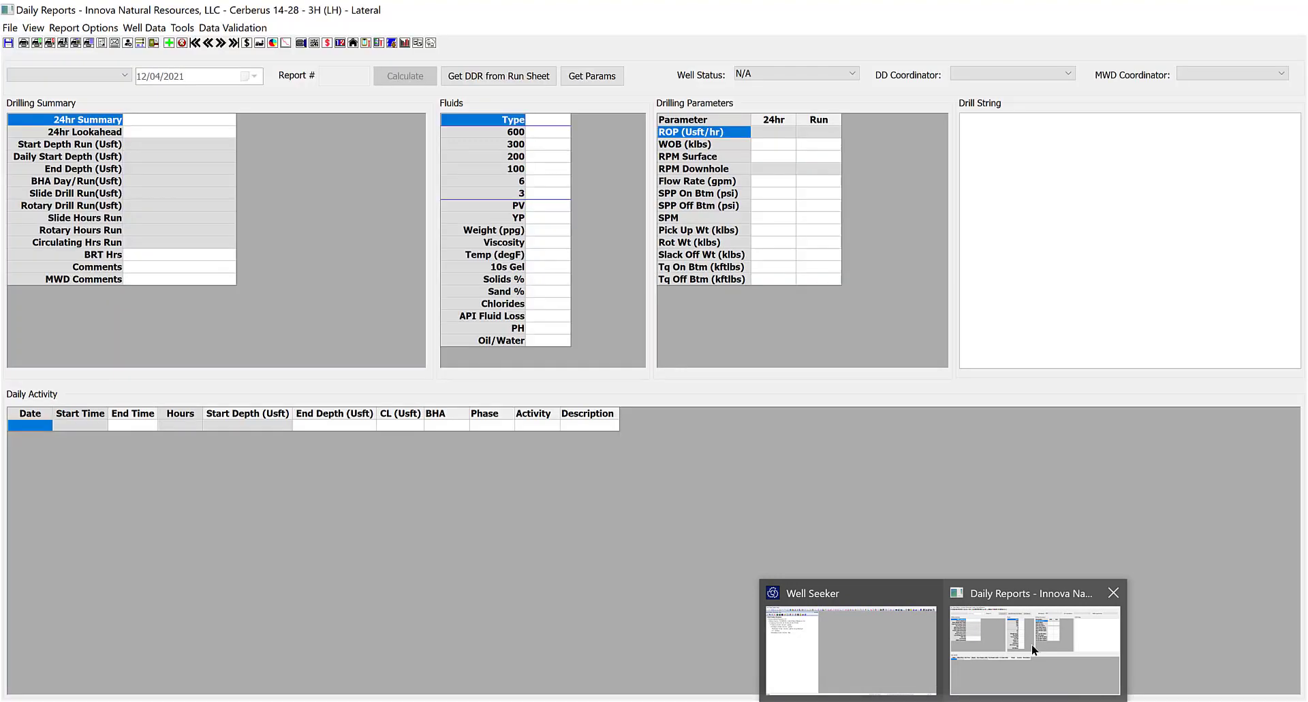
{"action": "left_click", "coordinate": [326, 44]}
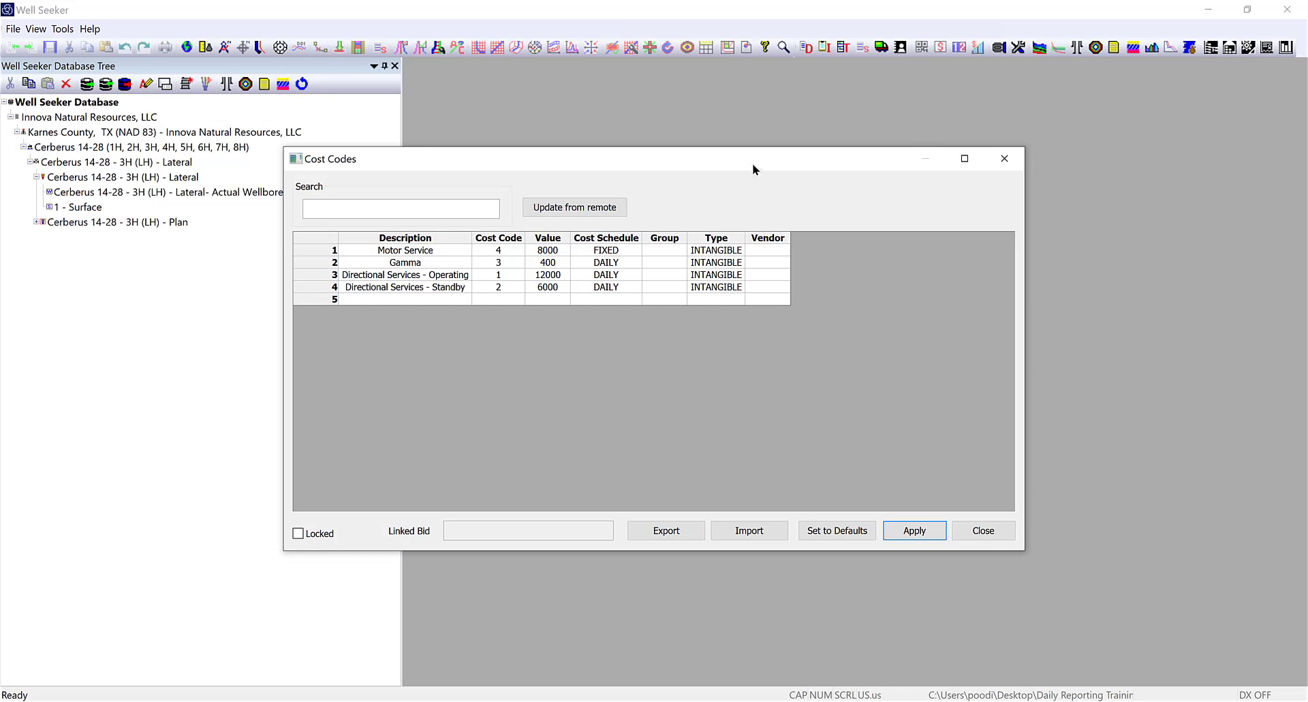
{"action": "left_click_drag", "start_coordinate": [753, 169], "coordinate": [920, 172]}
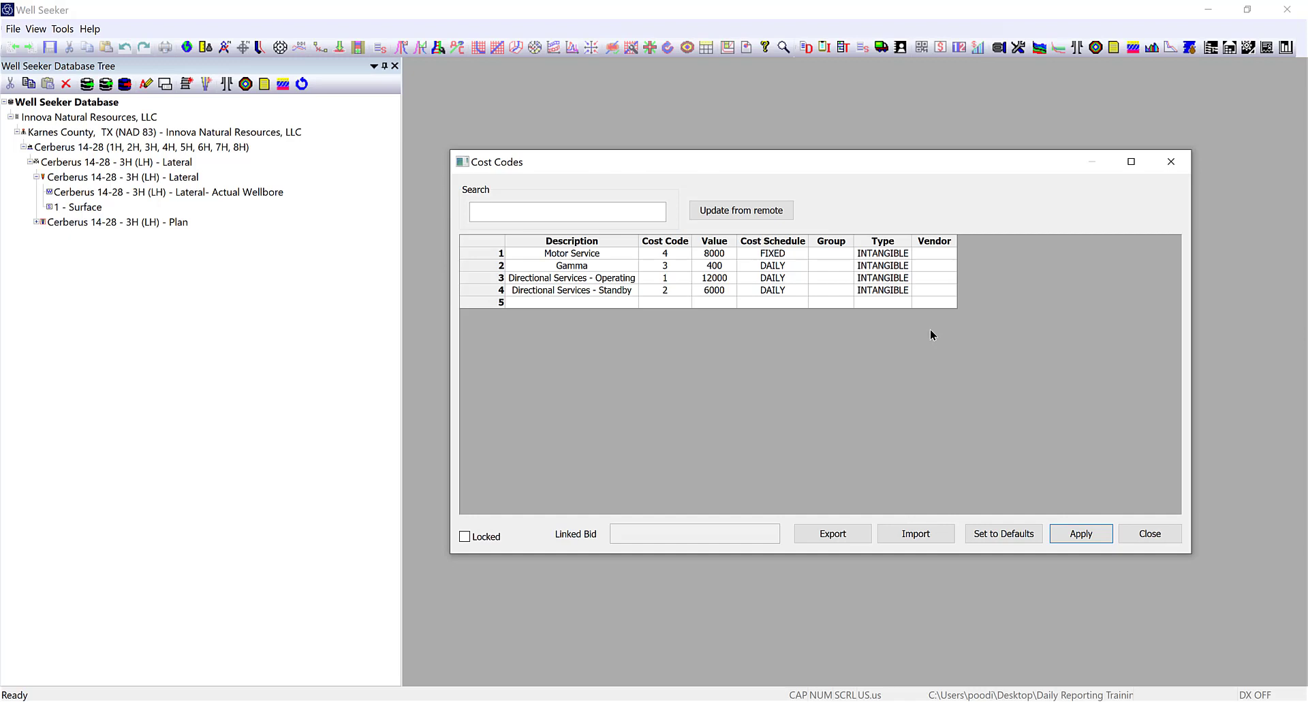
{"action": "left_click", "coordinate": [1138, 531]}
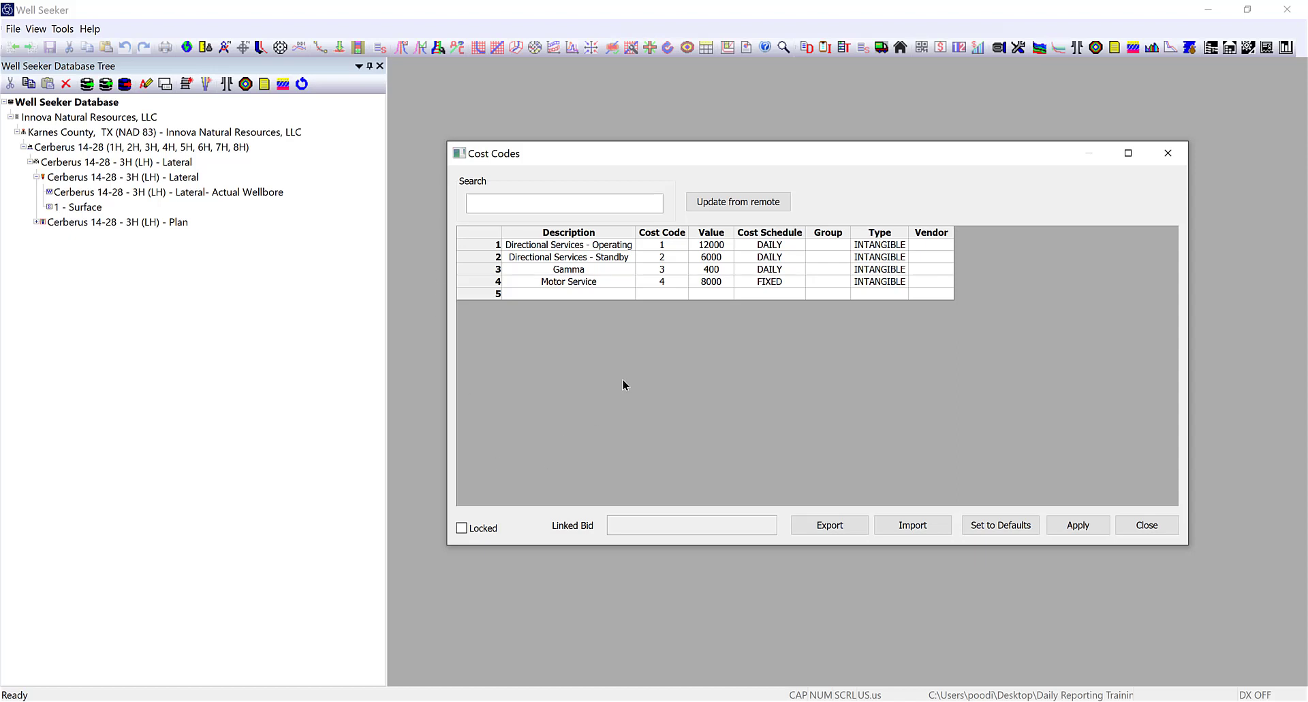
Edit the Directional Services - Operating value, correcting it back to a plain 12000.
{"action": "left_click", "coordinate": [694, 244]}
{"action": "type", "text": "$12,"}
{"action": "left_click", "coordinate": [709, 275]}
{"action": "left_click", "coordinate": [705, 249]}
{"action": "key", "text": "BackSpace"}
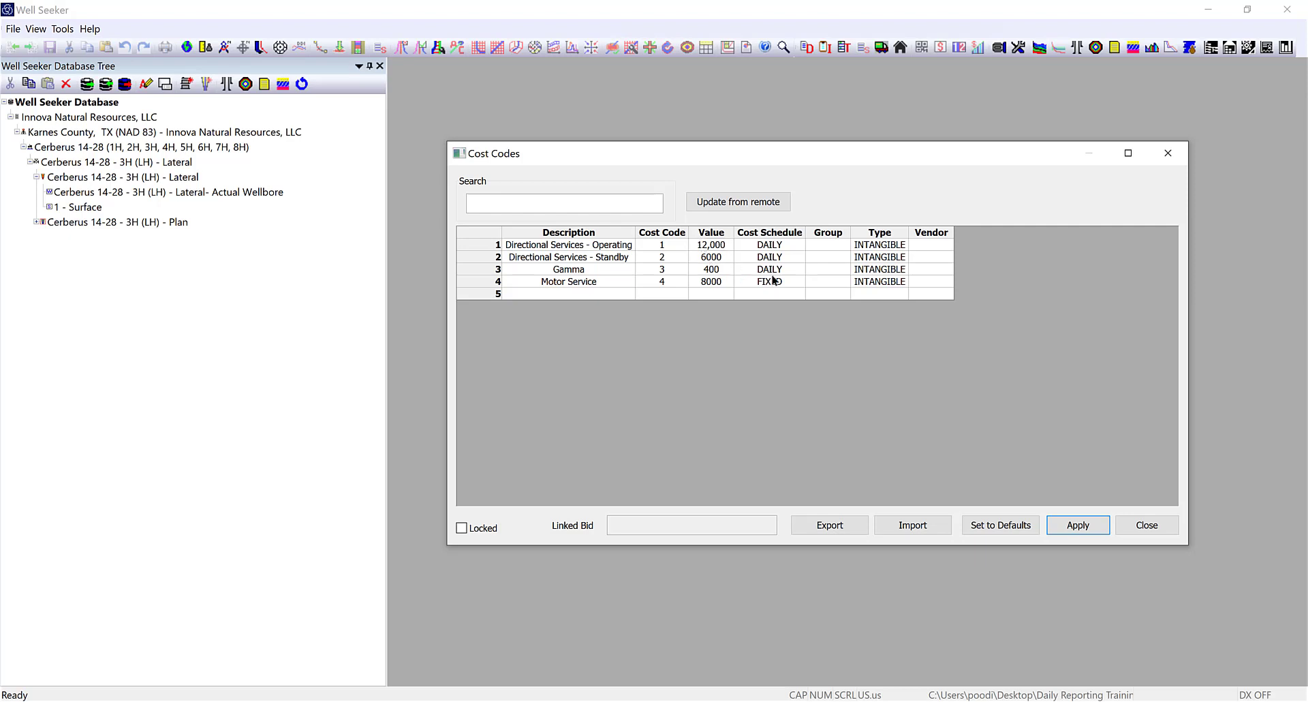
{"action": "key", "text": "Delete"}
{"action": "left_click", "coordinate": [716, 270]}
Apply and close the Cost Codes list, then minimize the Daily Reports window.
{"action": "left_click", "coordinate": [1090, 529]}
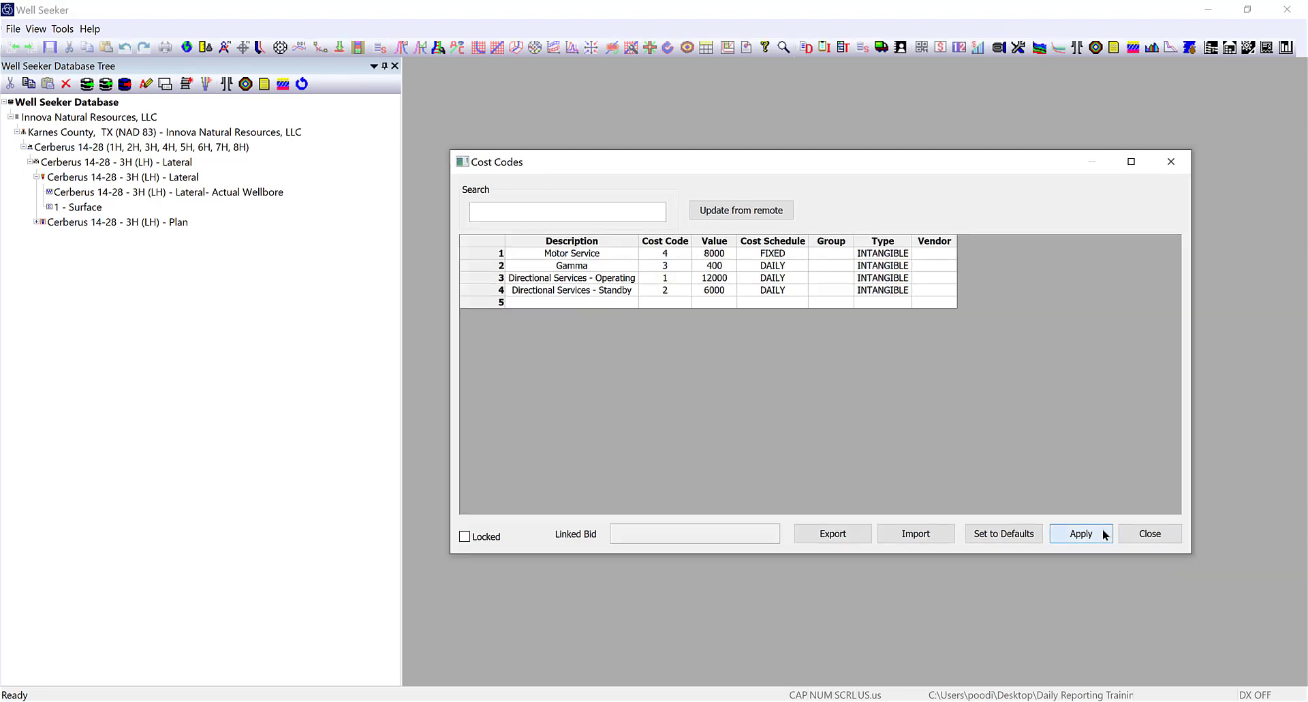
{"action": "left_click", "coordinate": [1158, 530]}
{"action": "left_click", "coordinate": [1045, 640]}
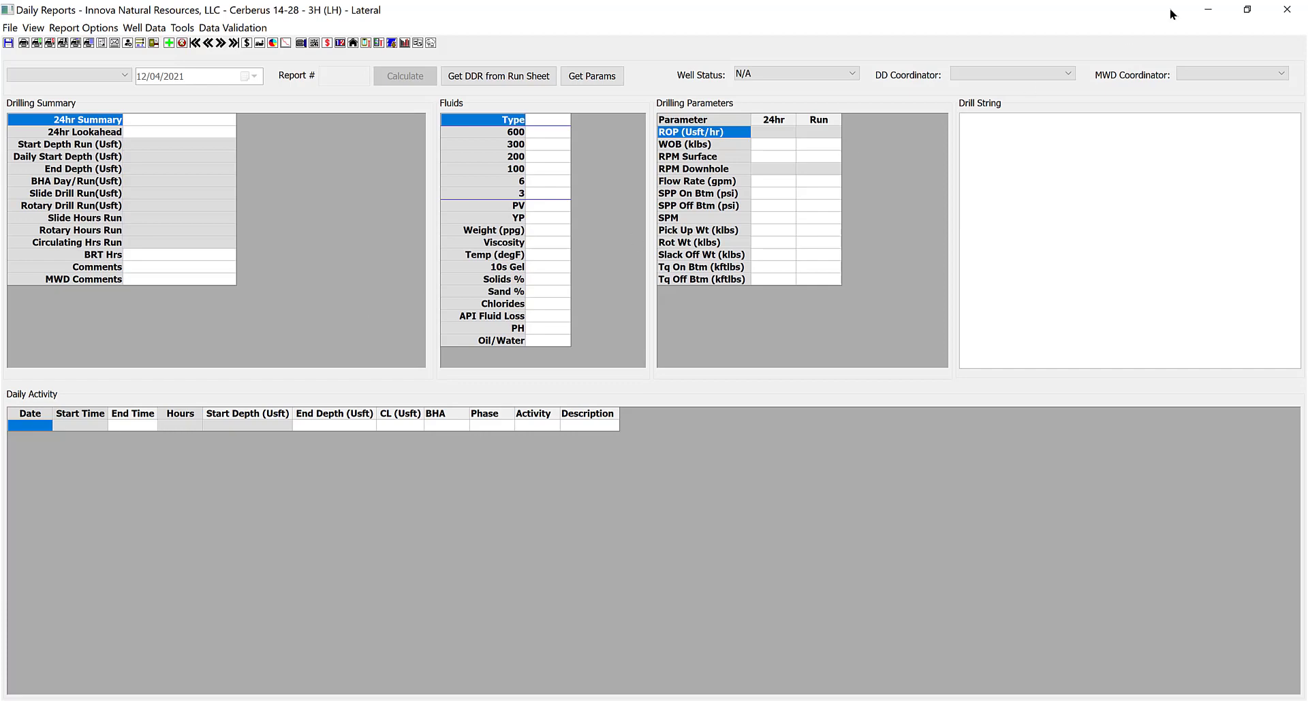
{"action": "left_click", "coordinate": [1210, 11]}
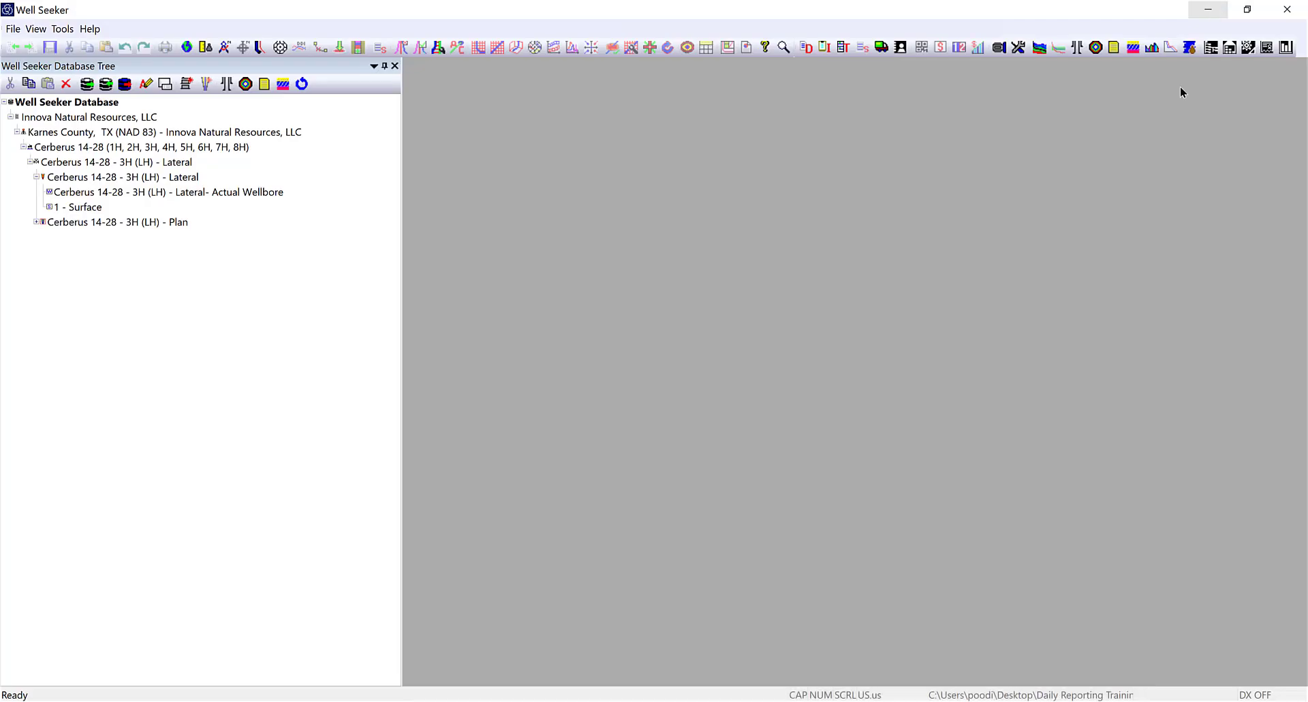
Review the 21 personnel entries and positions under Tools, close the list, and reopen Tools.
{"action": "left_click", "coordinate": [62, 30]}
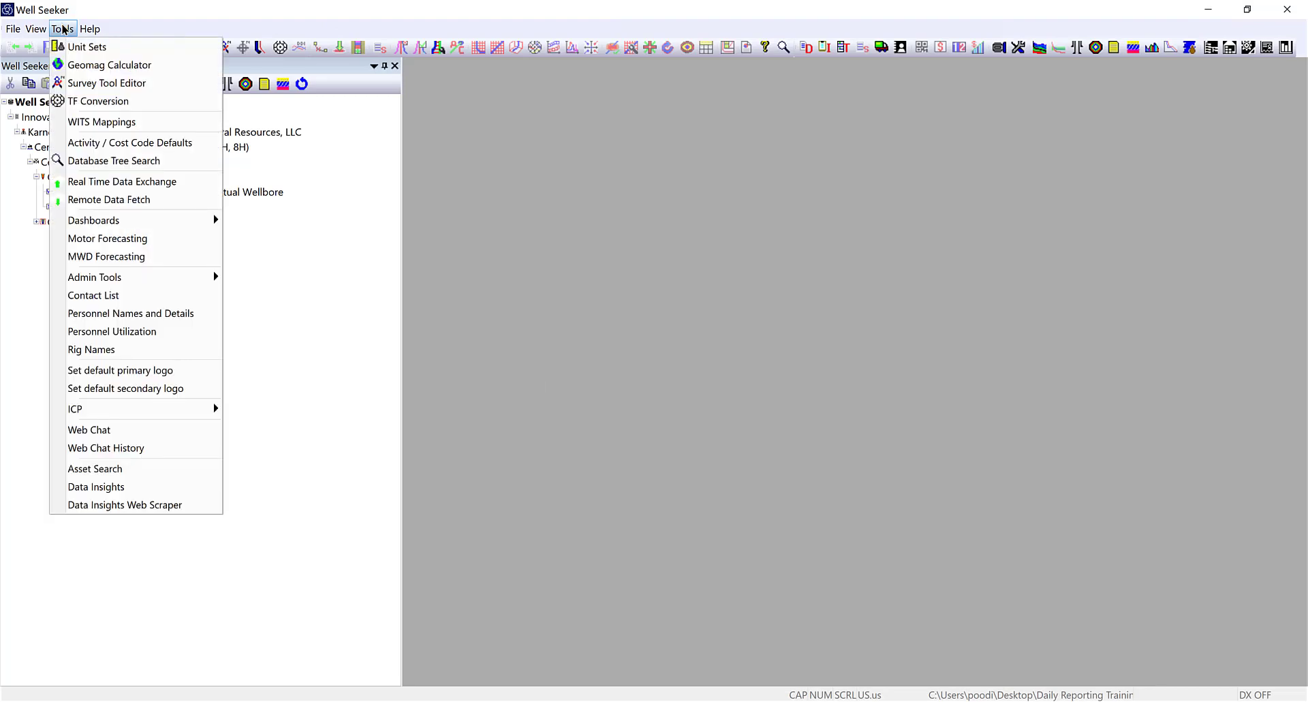
{"action": "left_click", "coordinate": [95, 313]}
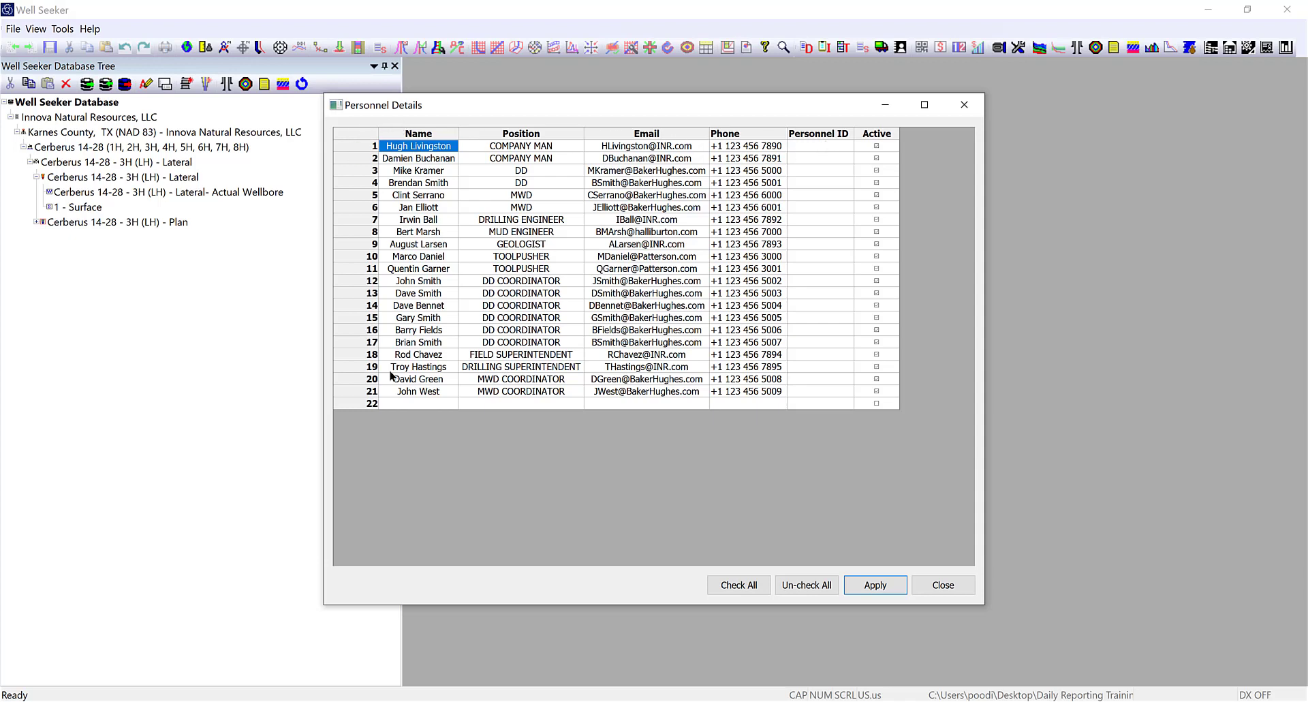
{"action": "left_click", "coordinate": [929, 583]}
{"action": "left_click", "coordinate": [62, 29]}
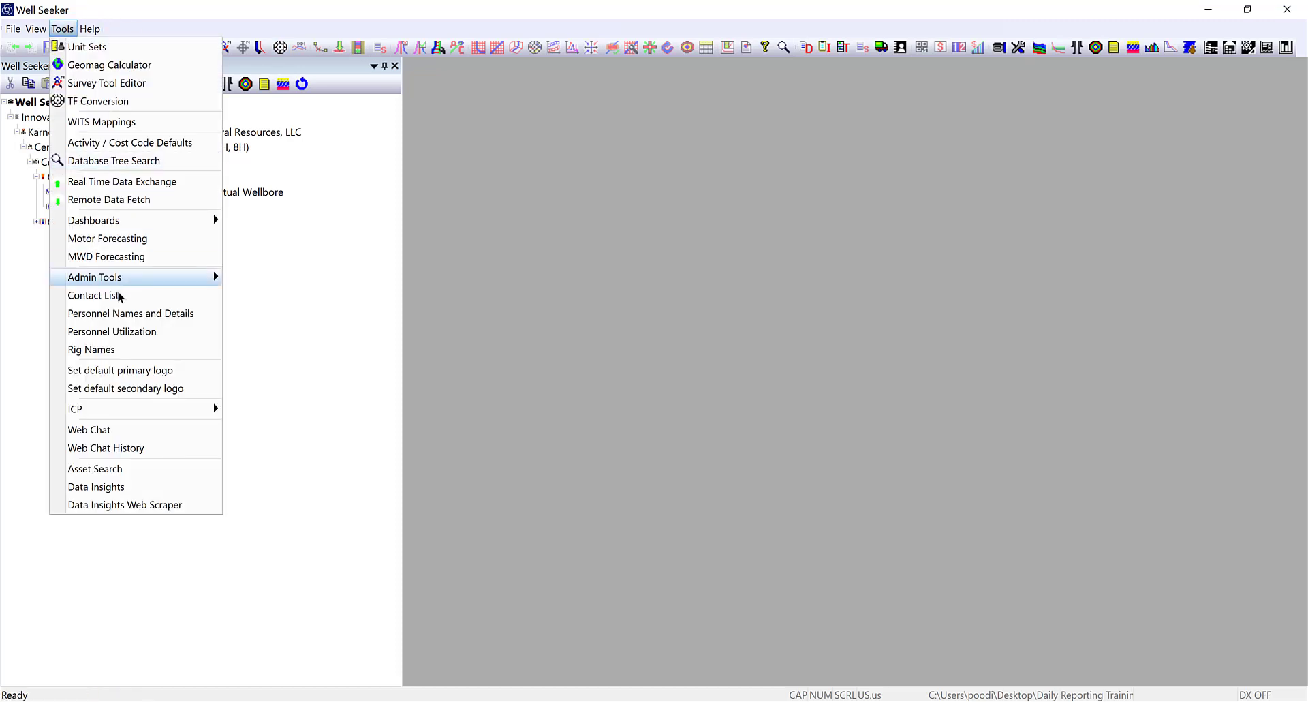
Check the rig names list, then return to the Cerberus 14-28 - 3H (LH) daily report.
{"action": "left_click", "coordinate": [92, 349]}
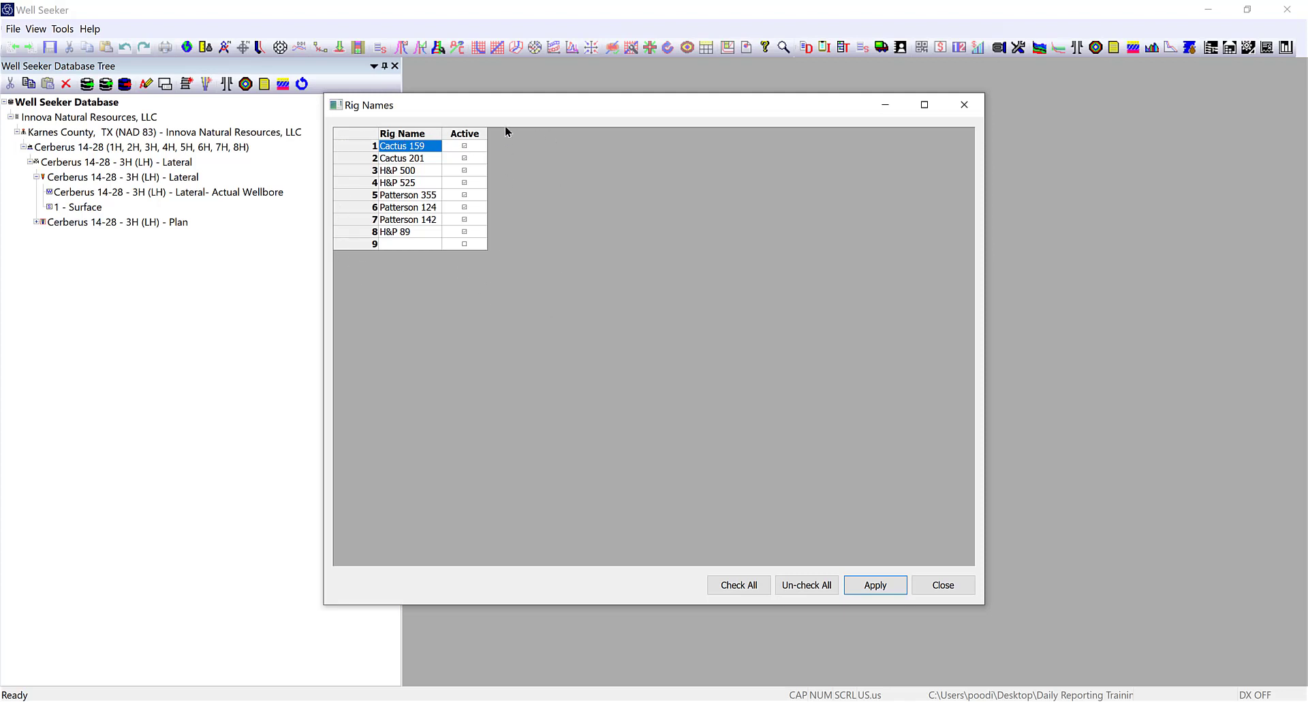
{"action": "left_click", "coordinate": [950, 585]}
{"action": "mouse_move", "coordinate": [995, 659]}
{"action": "left_click", "coordinate": [1056, 643]}
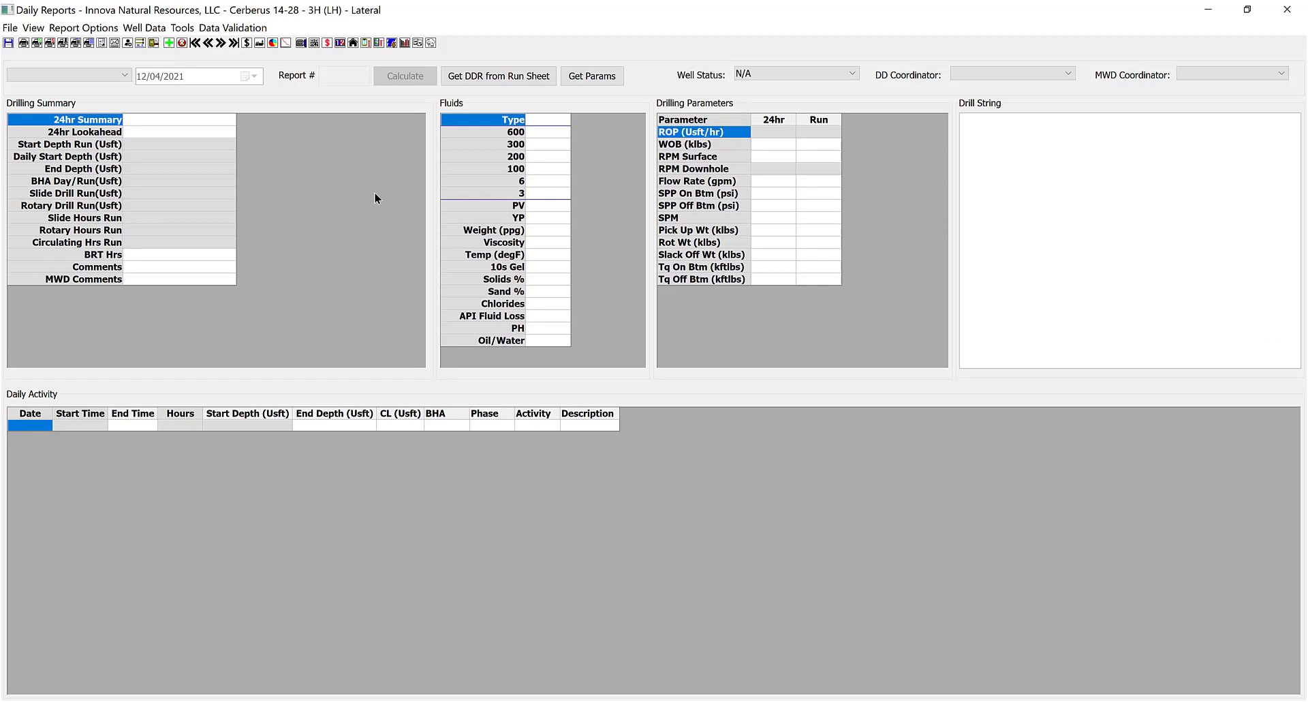
Open the Tool Inventory from the Daily Reports toolbar for the Cerberus lateral.
{"action": "left_click", "coordinate": [369, 42]}
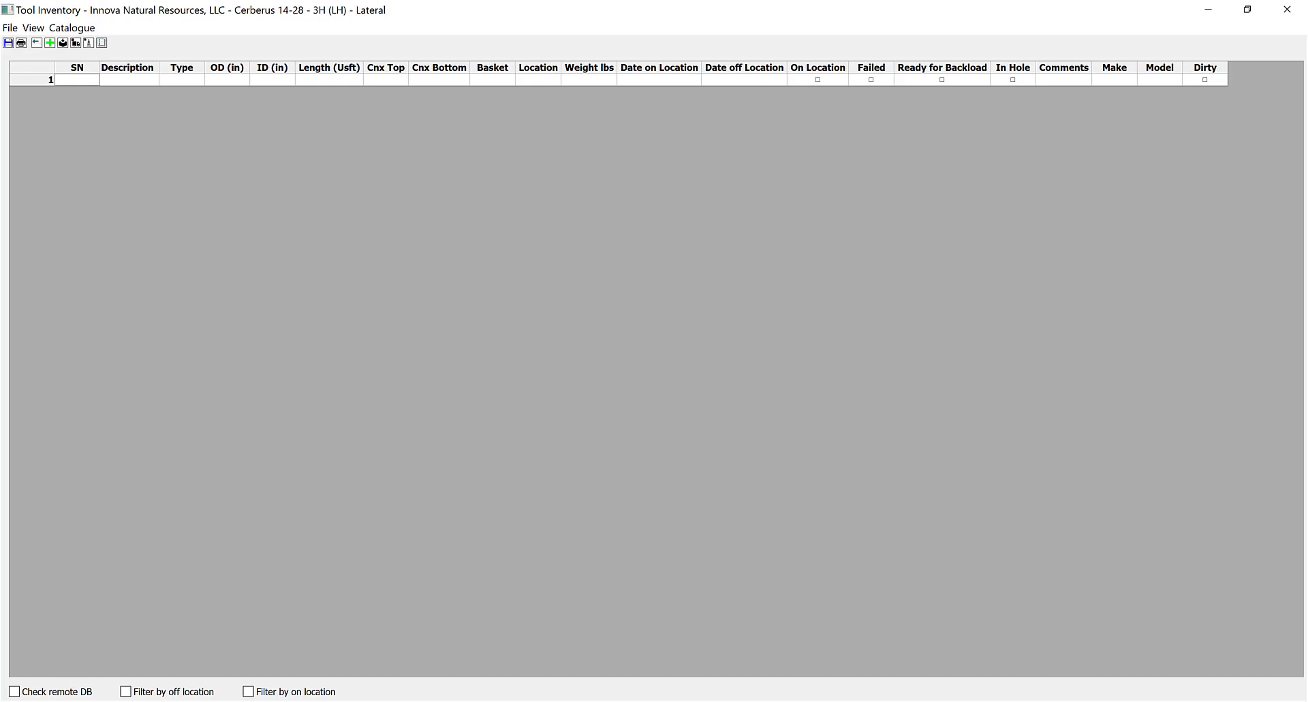
Step through row 1's Description and Type cells, leaving the tool type list unchosen.
{"action": "left_click", "coordinate": [684, 113]}
{"action": "left_click", "coordinate": [146, 78]}
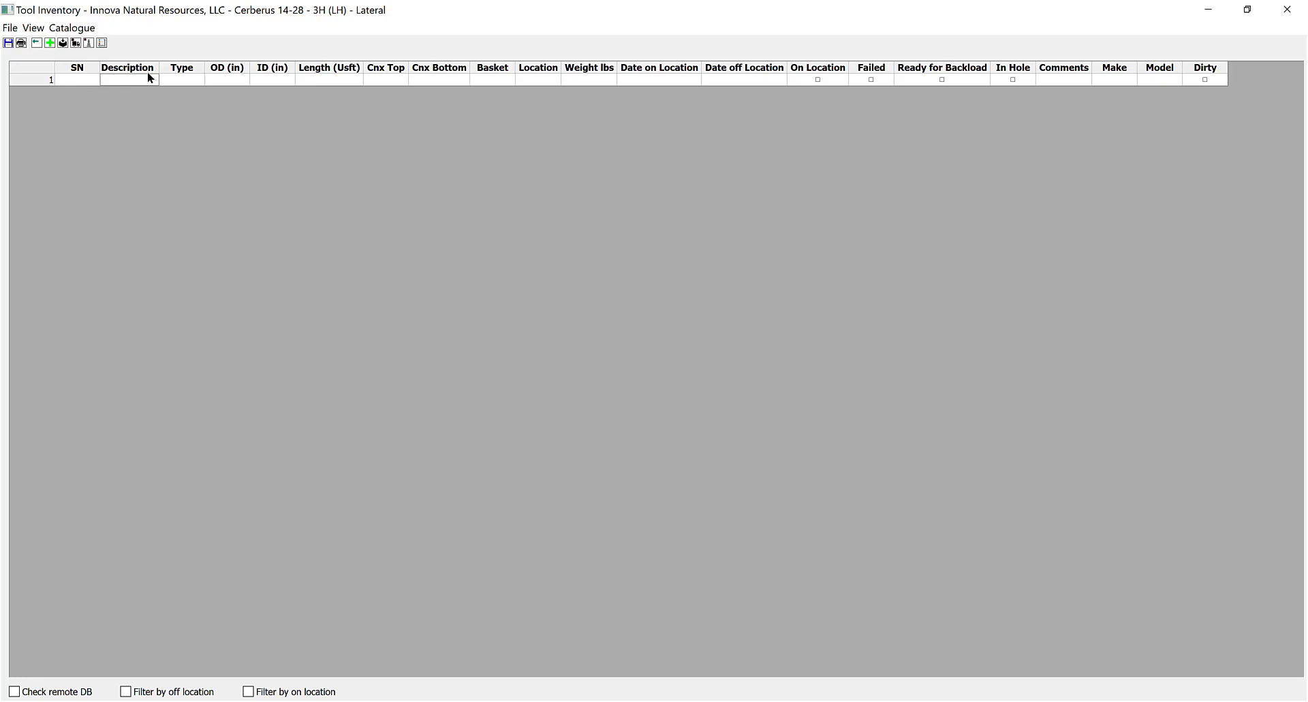
{"action": "left_click", "coordinate": [188, 79]}
{"action": "left_click", "coordinate": [196, 79]}
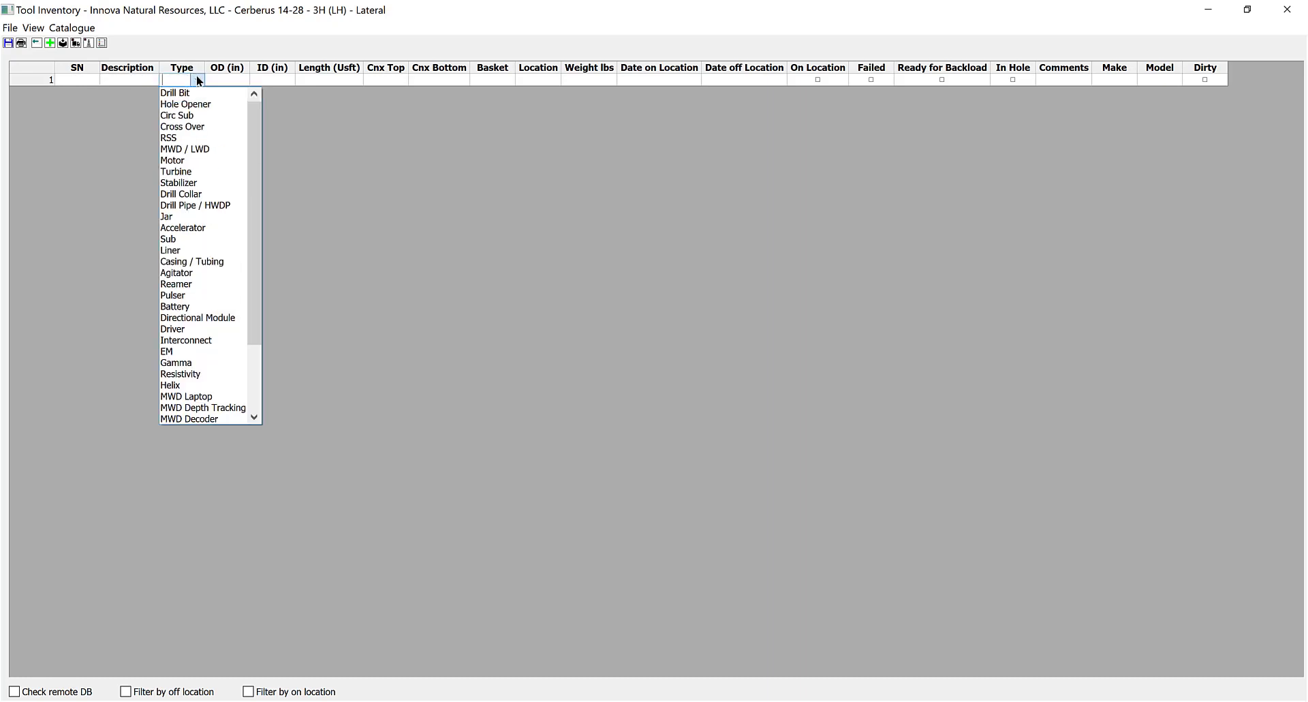
{"action": "left_click_drag", "start_coordinate": [253, 124], "coordinate": [264, 96]}
{"action": "left_click", "coordinate": [269, 75]}
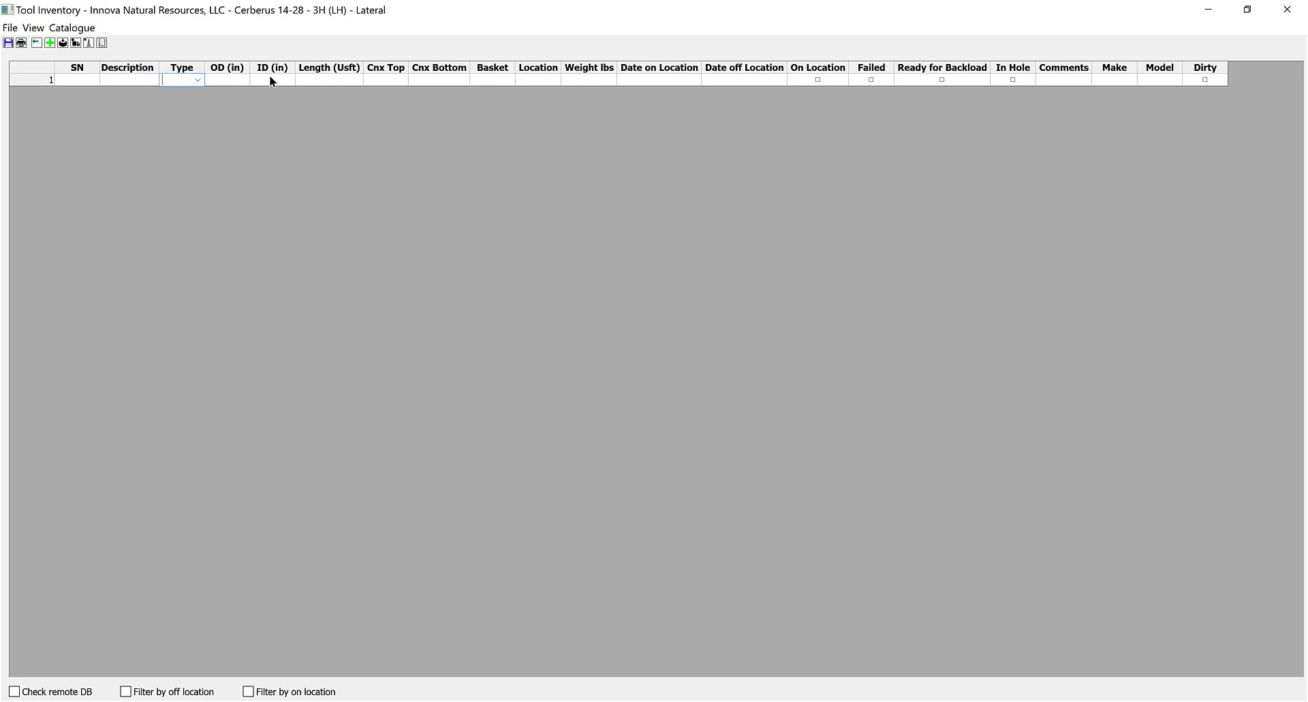
Move across row 1's length, connection, basket, location and weight cells, with Date on Location 04/19/2021.
{"action": "left_click", "coordinate": [343, 79]}
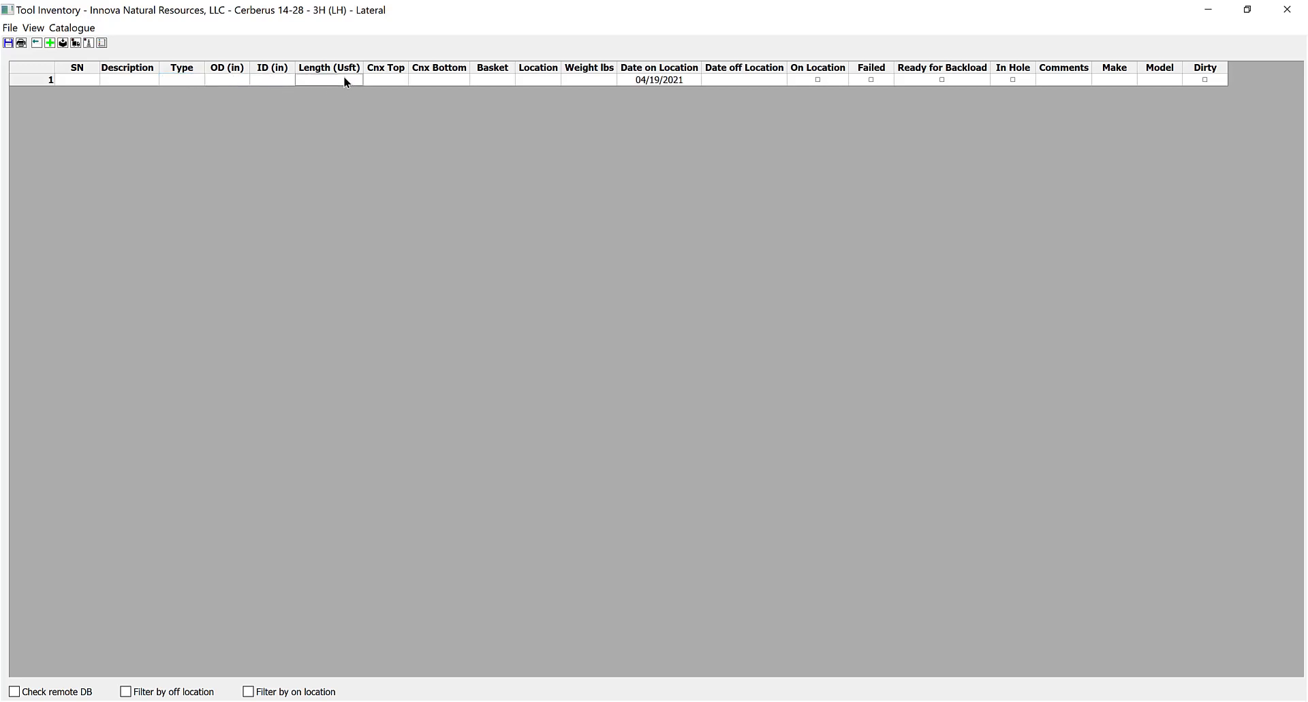
{"action": "left_click", "coordinate": [381, 76]}
{"action": "left_click", "coordinate": [427, 81]}
{"action": "left_click", "coordinate": [463, 79]}
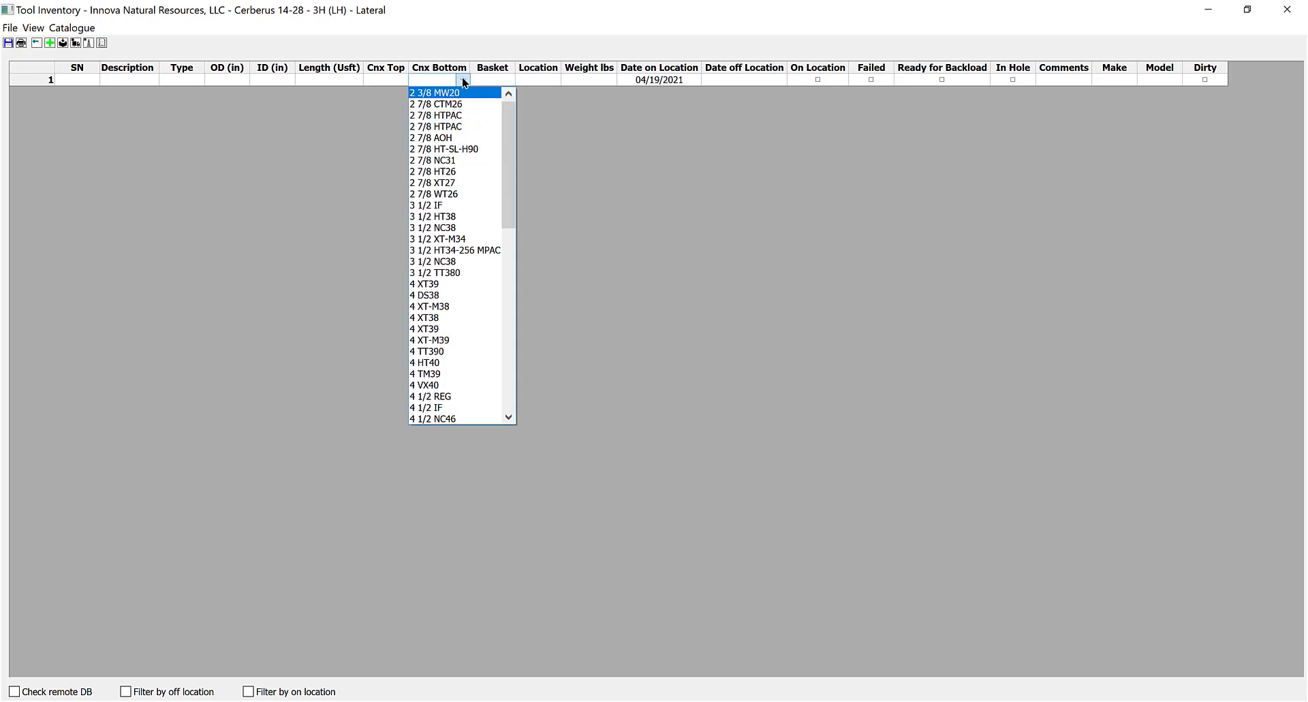
{"action": "left_click", "coordinate": [550, 133]}
{"action": "left_click", "coordinate": [500, 80]}
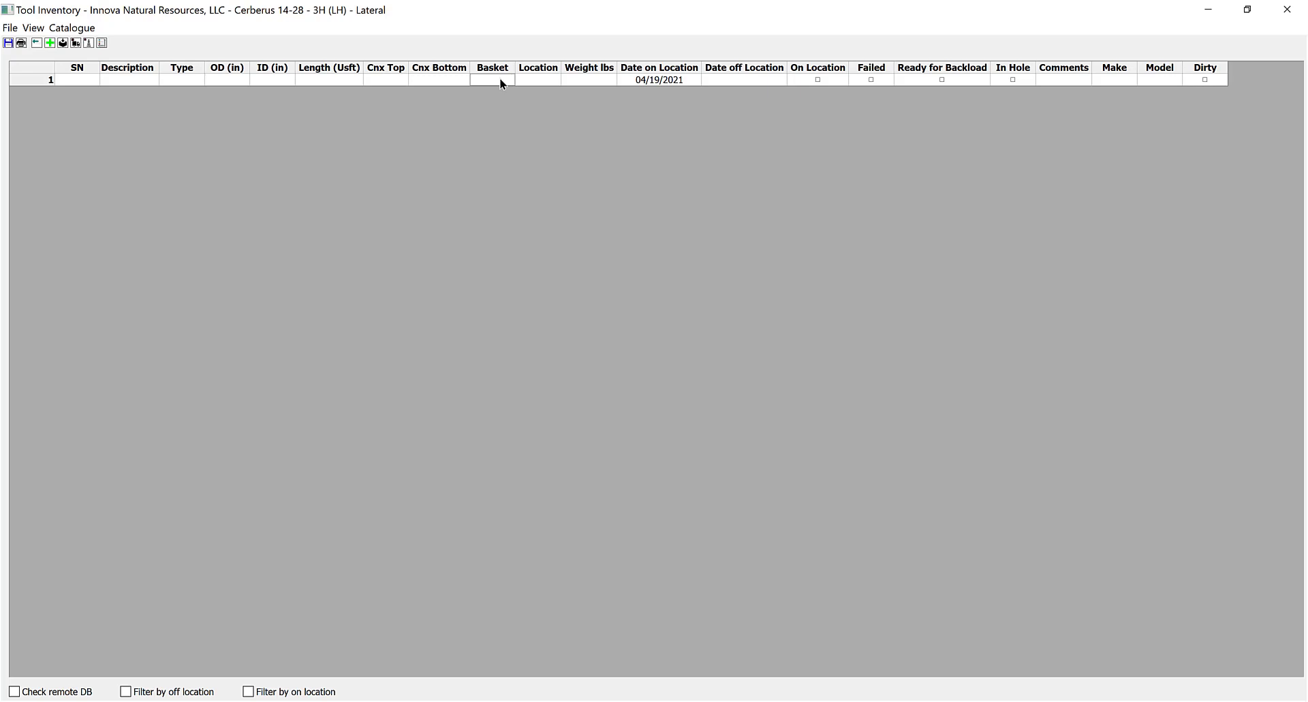
{"action": "left_click", "coordinate": [535, 79]}
{"action": "left_click", "coordinate": [593, 81]}
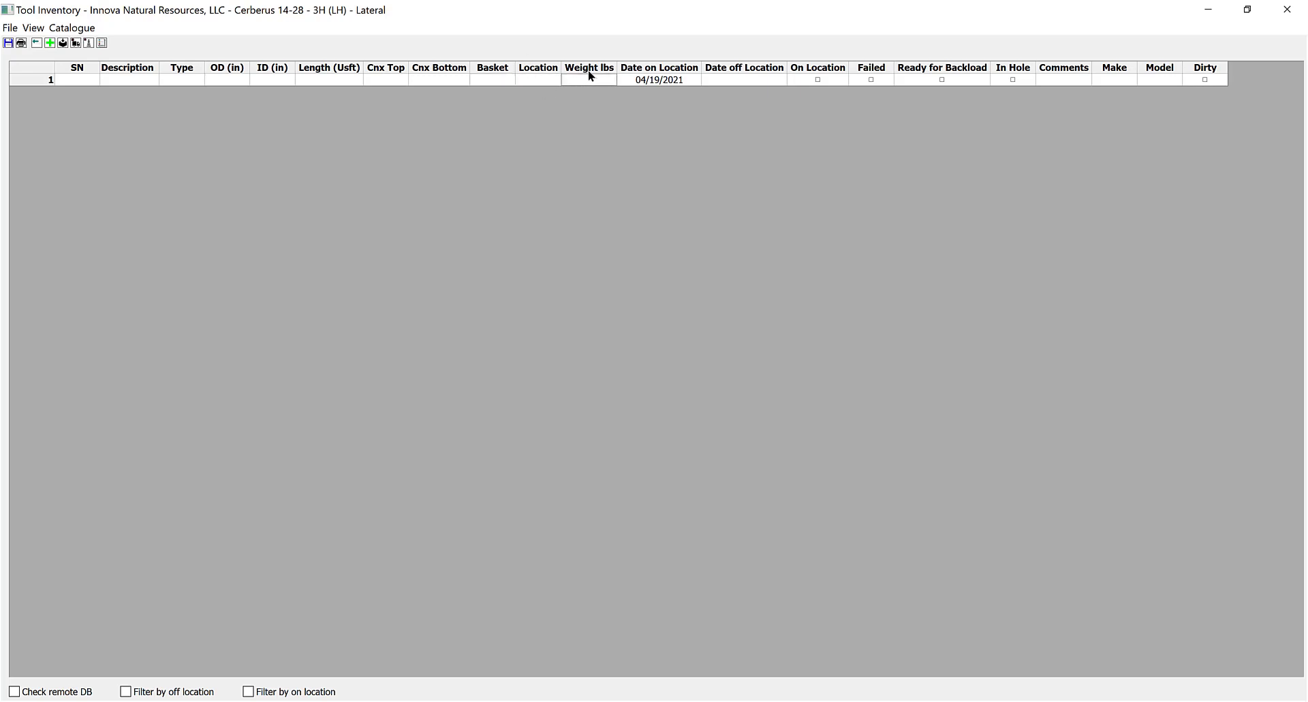
{"action": "left_click", "coordinate": [670, 80]}
{"action": "left_click", "coordinate": [755, 78]}
Insert the 8 7/8 4.0 Stage HEMIDRIL motor from the catalogue, filtered to Motor and 8-inch OD.
{"action": "left_click", "coordinate": [74, 29]}
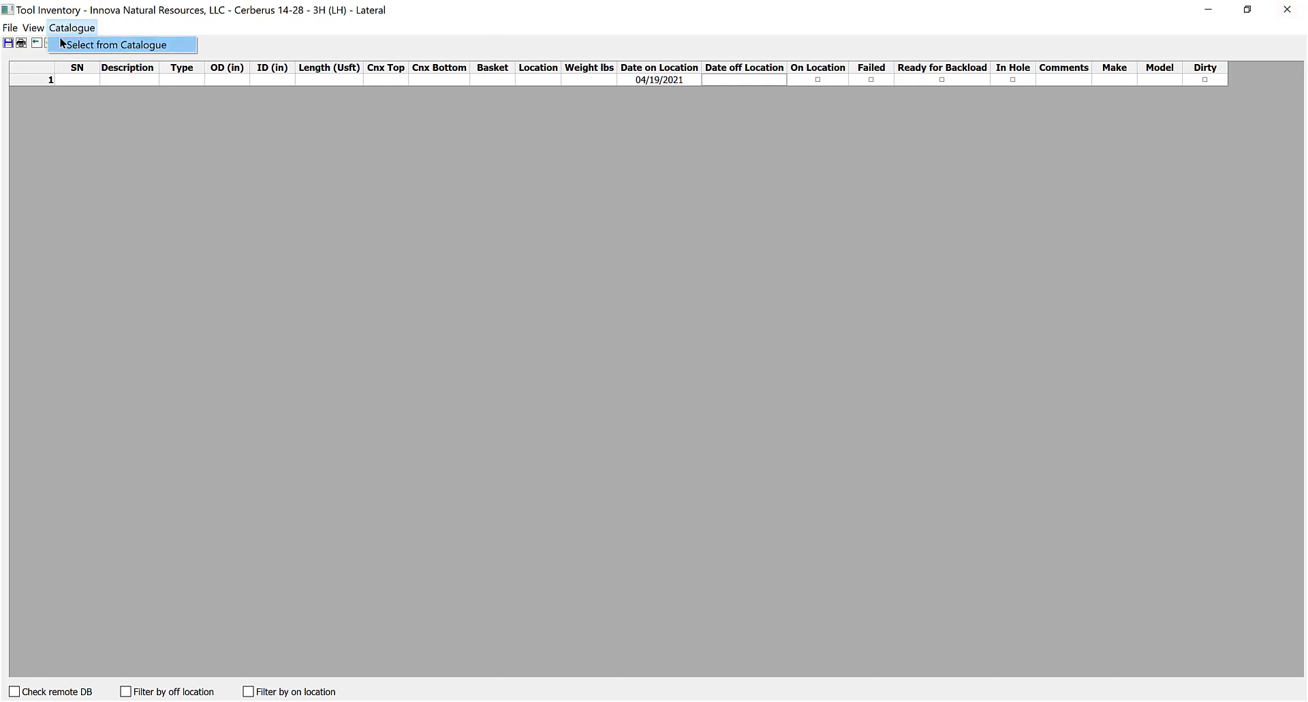
{"action": "left_click", "coordinate": [62, 44]}
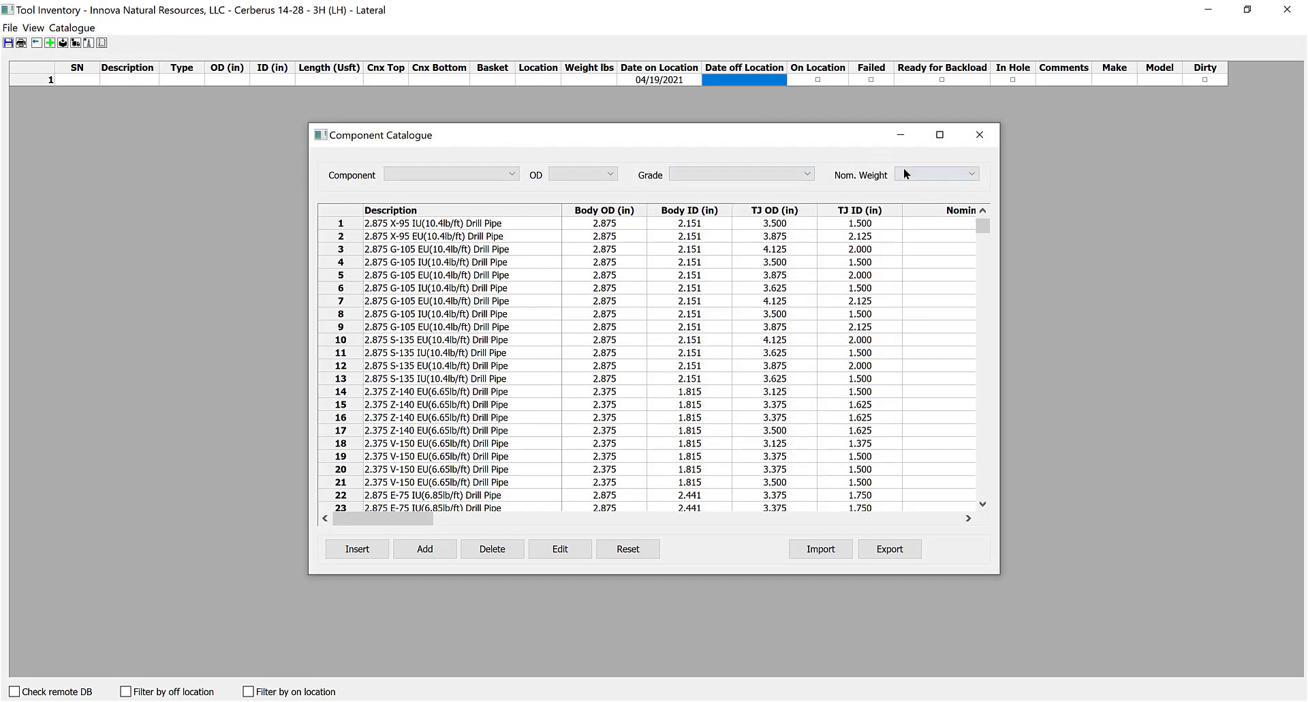
{"action": "left_click", "coordinate": [512, 176]}
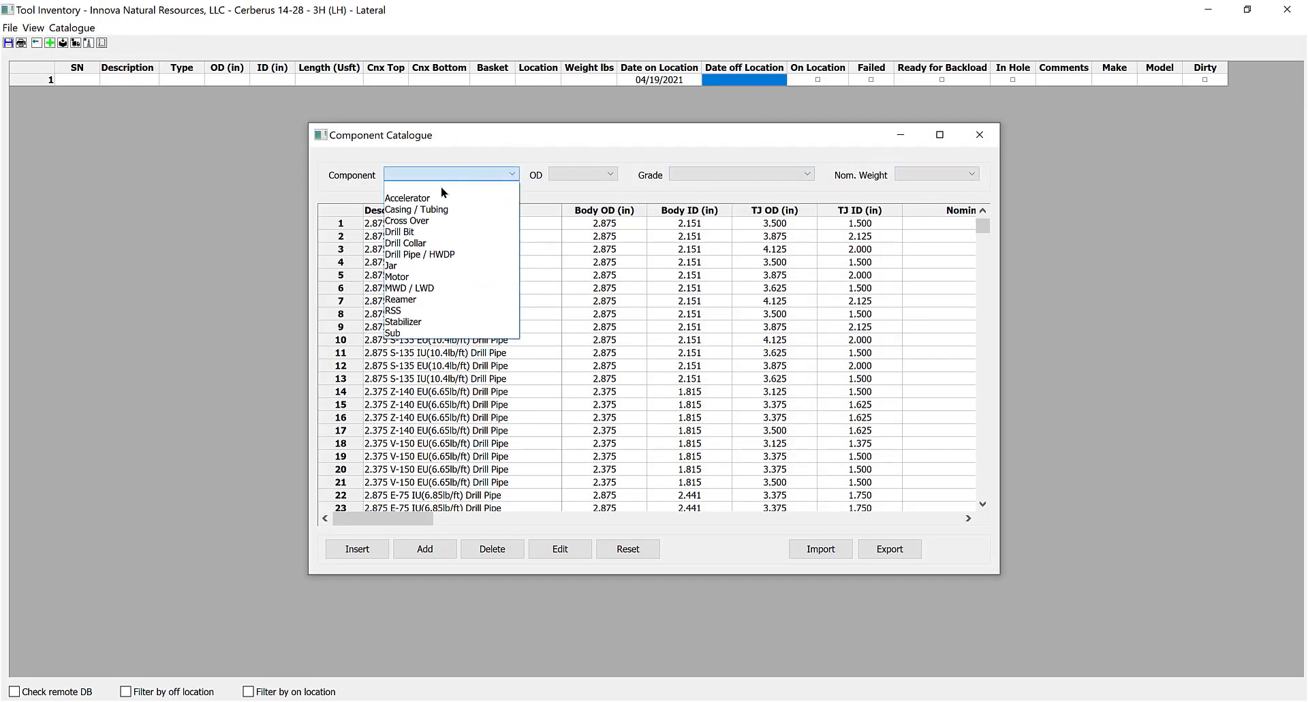
{"action": "left_click", "coordinate": [420, 273]}
{"action": "left_click", "coordinate": [587, 173]}
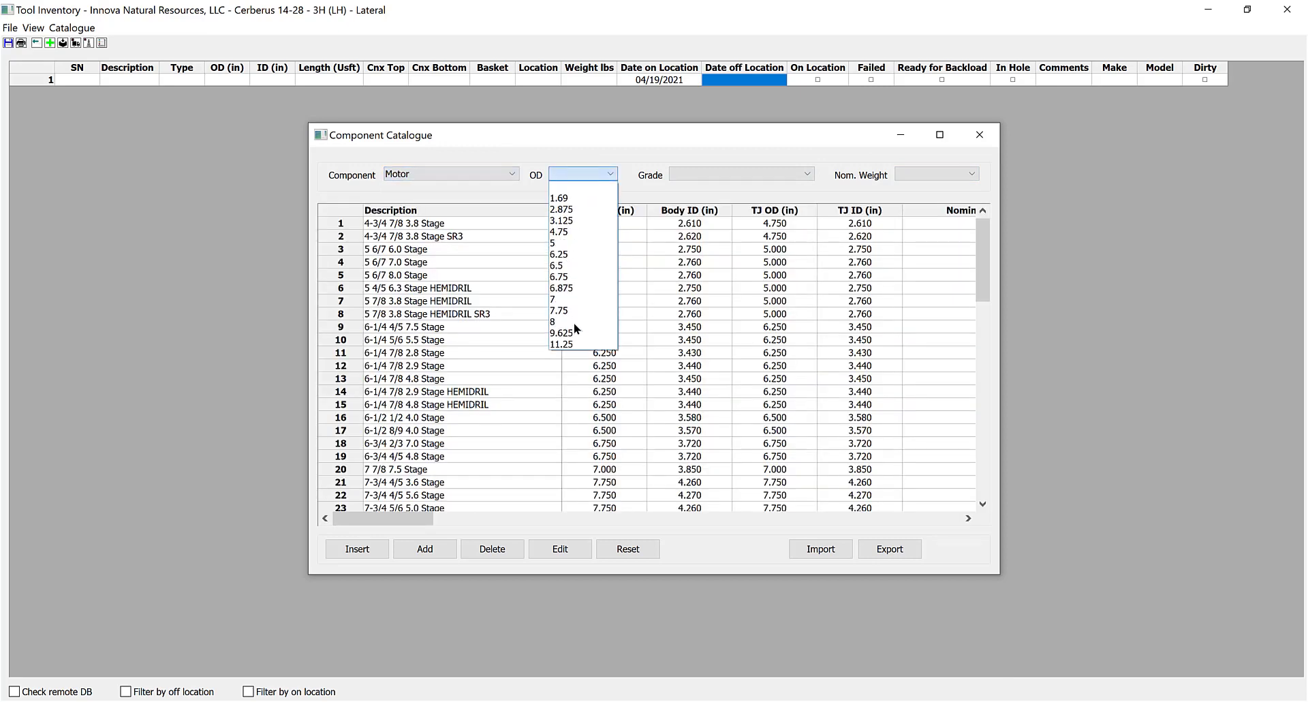
{"action": "left_click", "coordinate": [563, 329]}
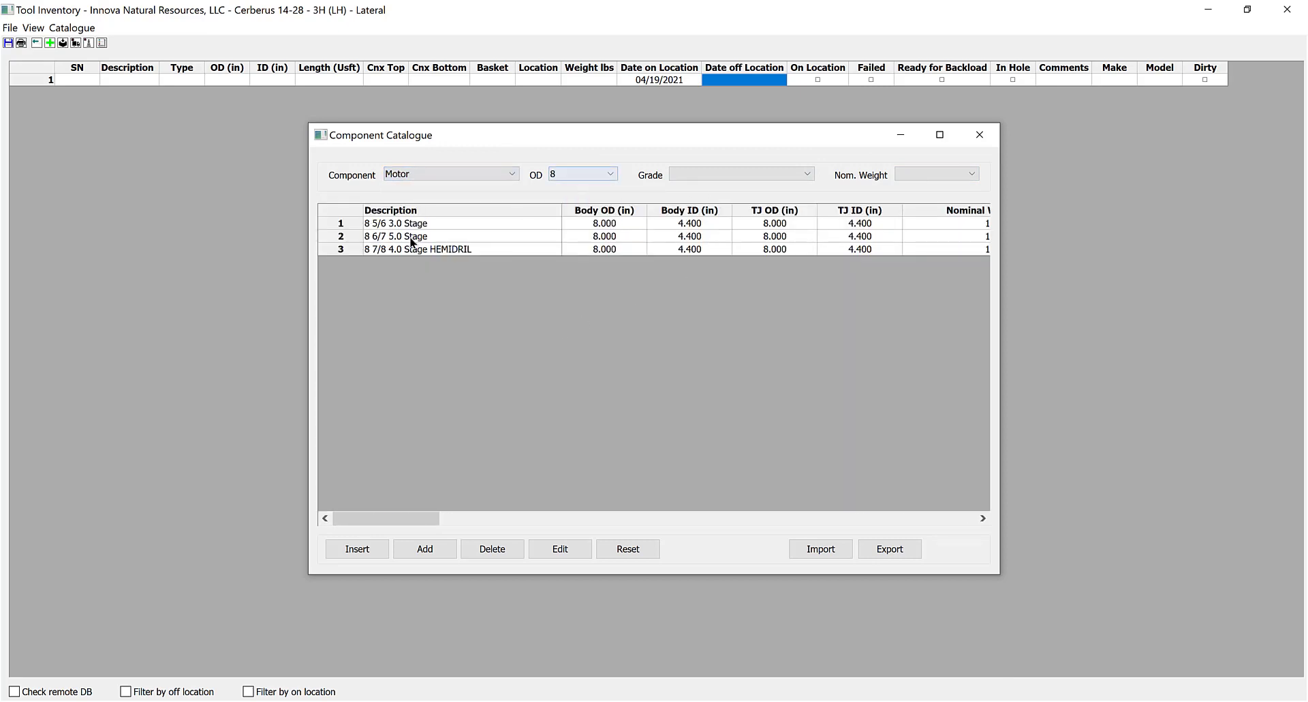
{"action": "left_click", "coordinate": [344, 250]}
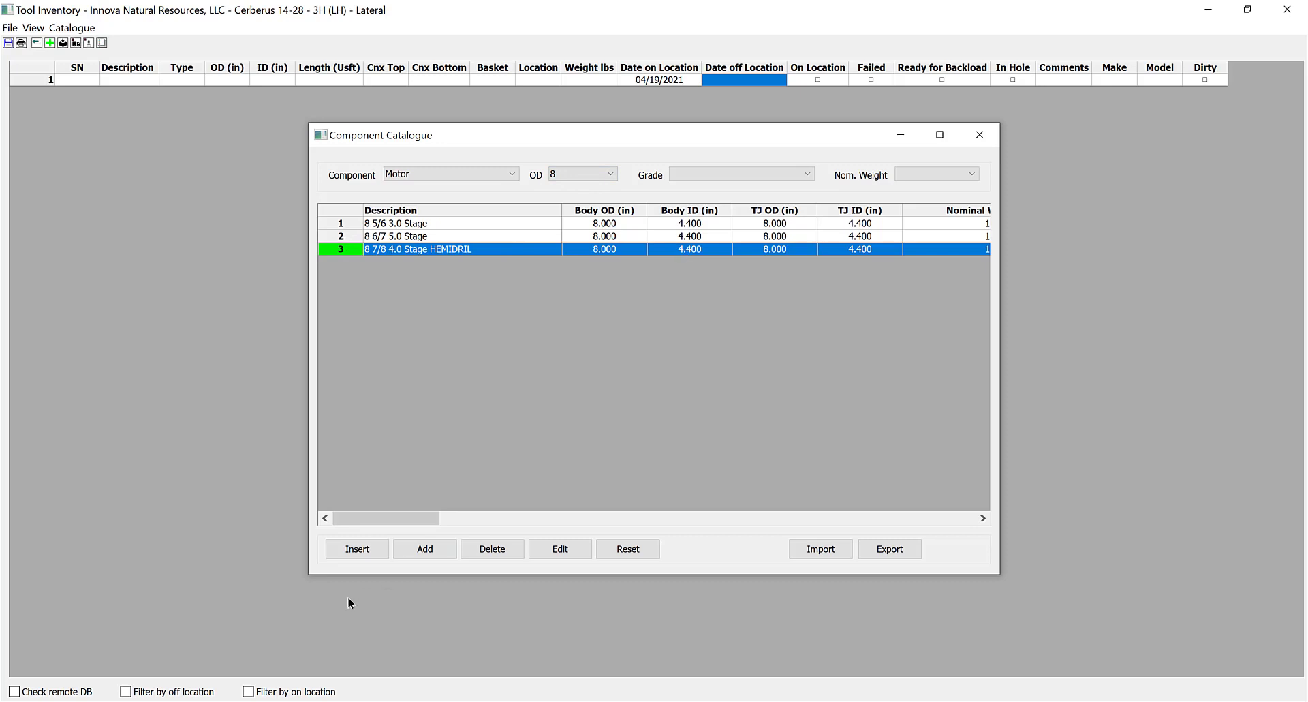
{"action": "left_click", "coordinate": [353, 555]}
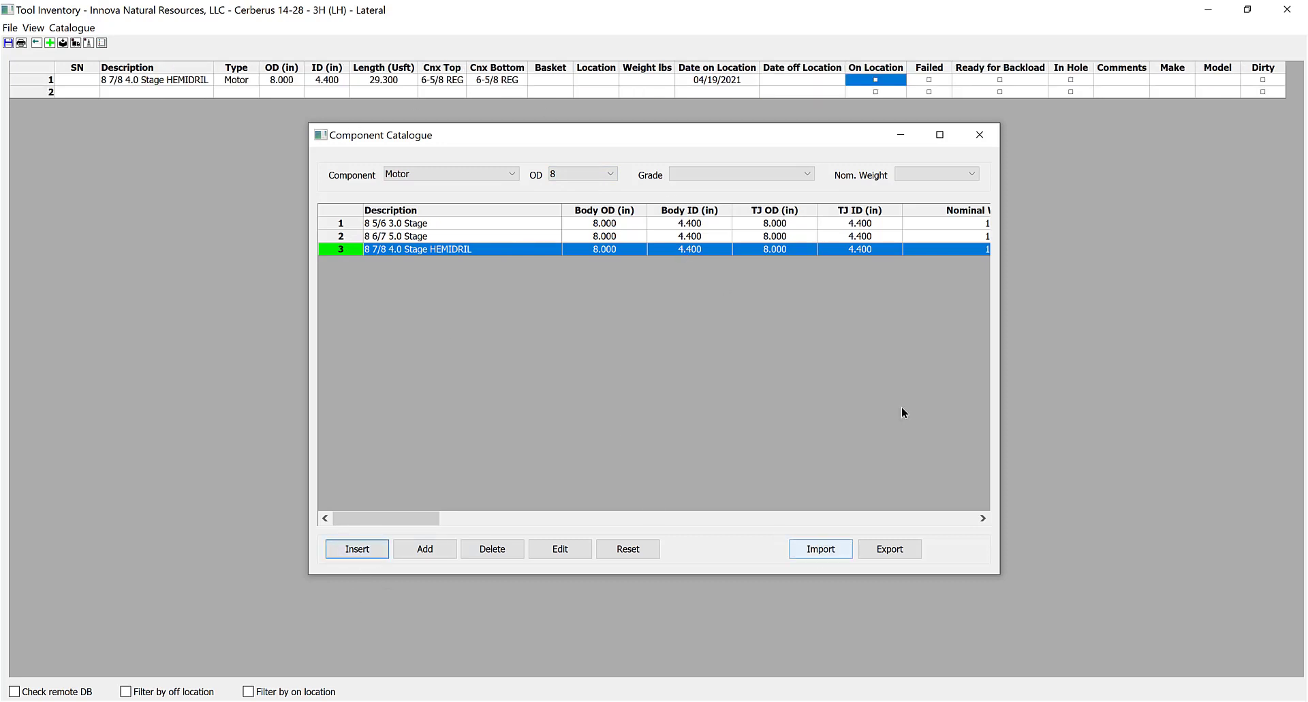
{"action": "left_click", "coordinate": [979, 134]}
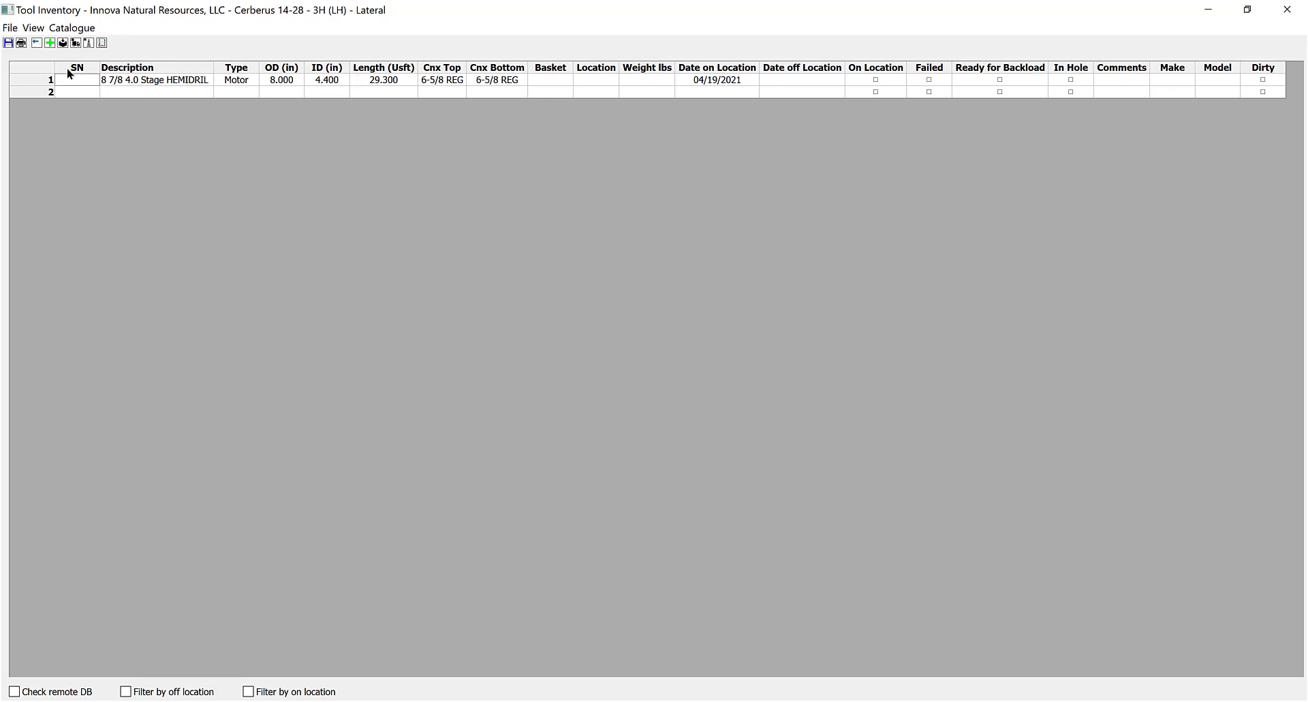
Give the motor serial number 1245 and toggle its On Location, In Hole, Failed and Backload flags.
{"action": "type", "text": "1245"}
{"action": "key", "text": "Return"}
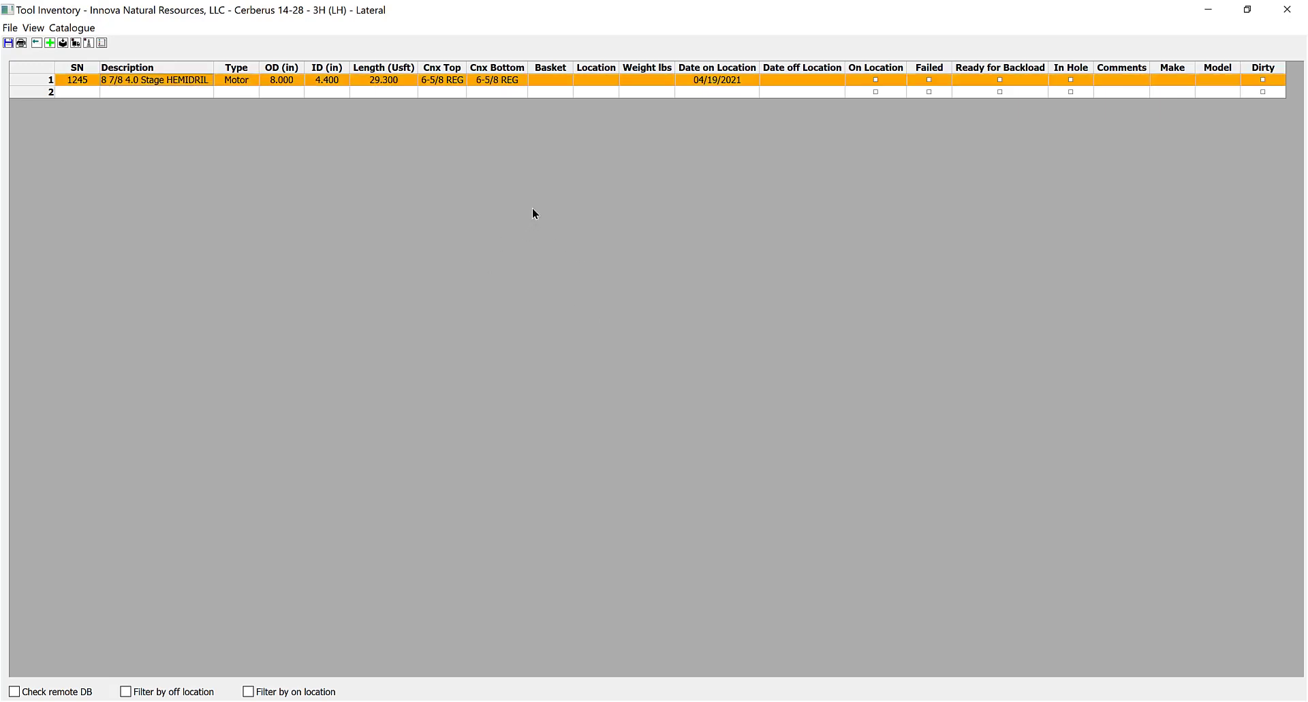
{"action": "left_click", "coordinate": [874, 80]}
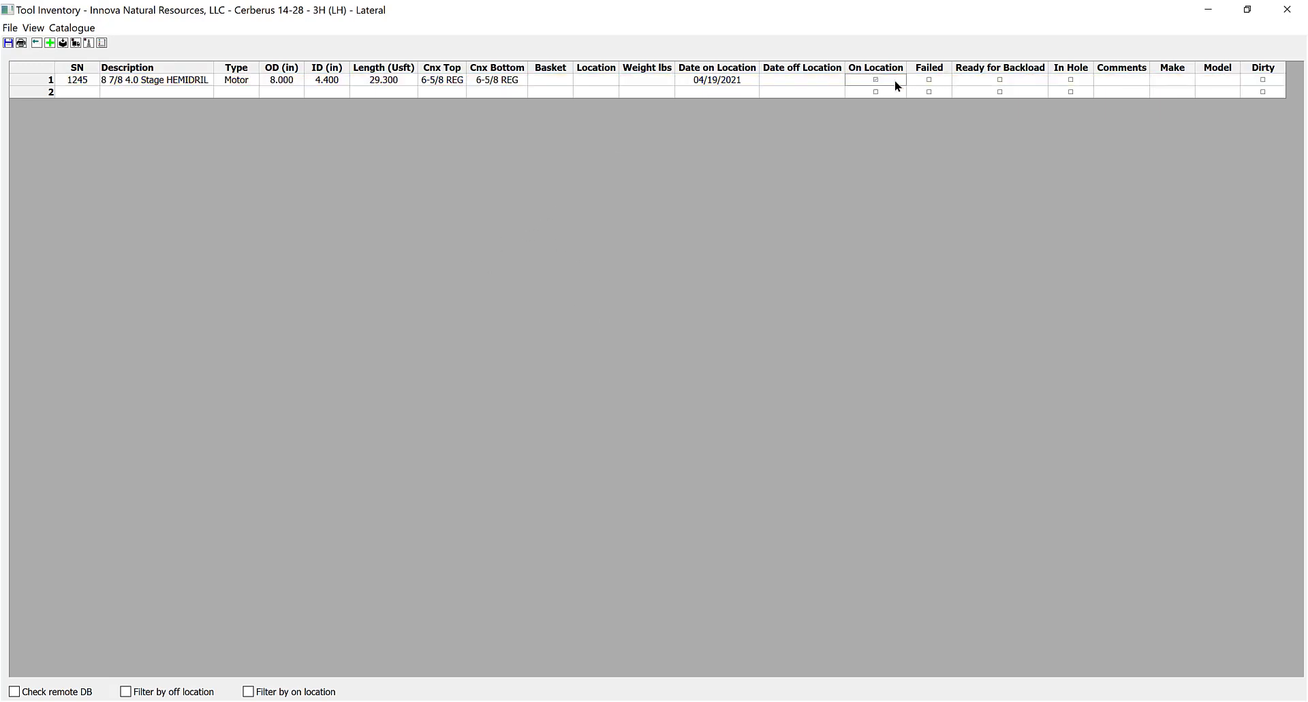
{"action": "left_click", "coordinate": [1068, 78]}
{"action": "left_click", "coordinate": [1068, 80]}
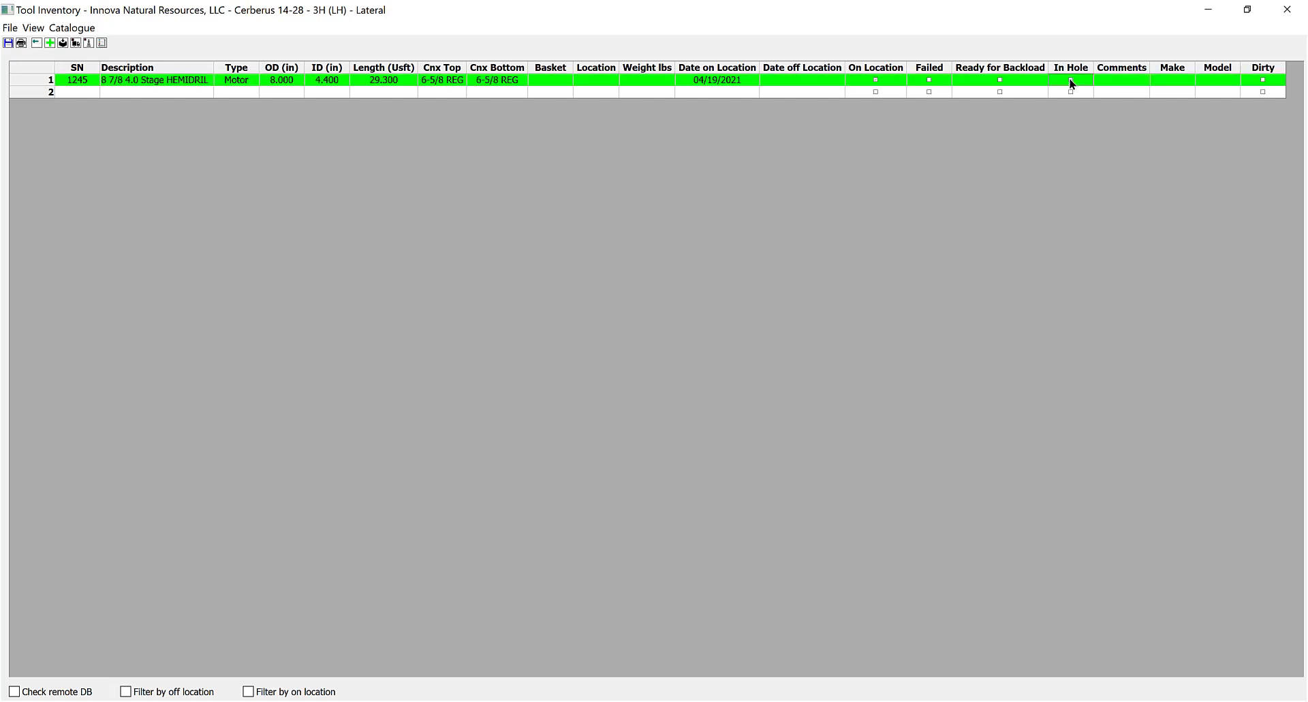
{"action": "left_click", "coordinate": [1070, 81]}
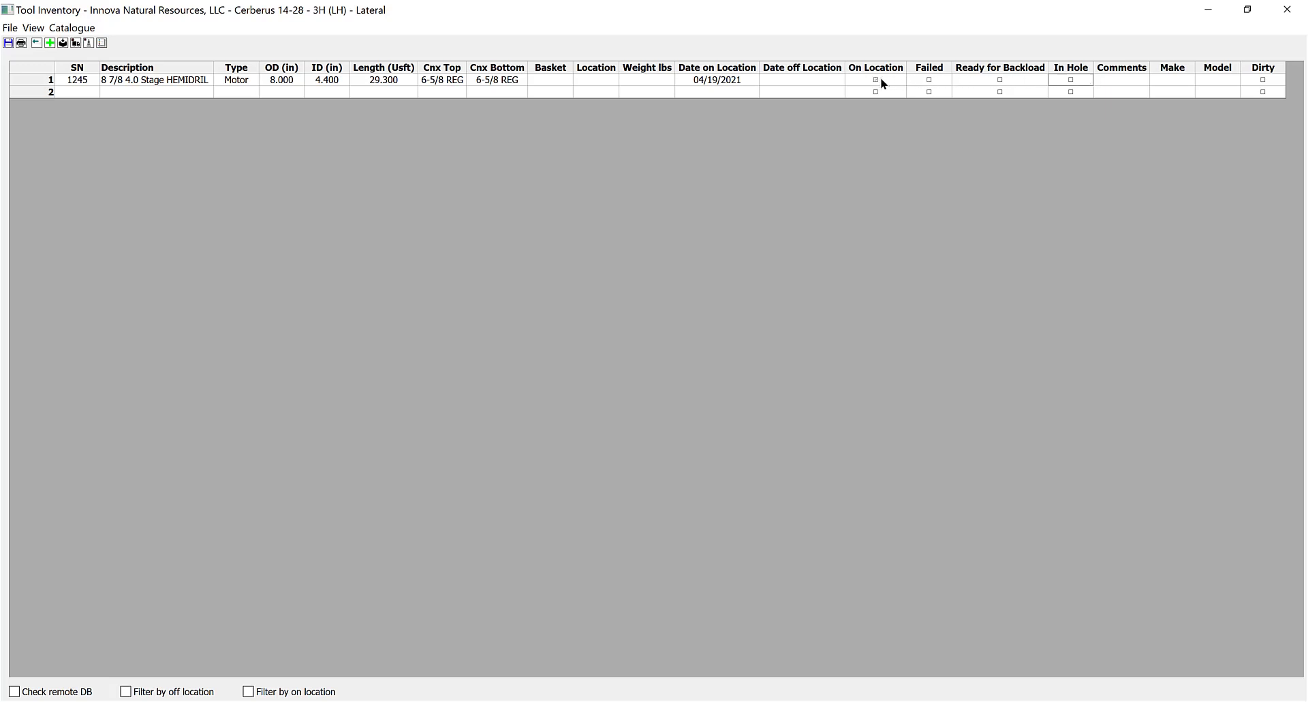
{"action": "left_click", "coordinate": [929, 81]}
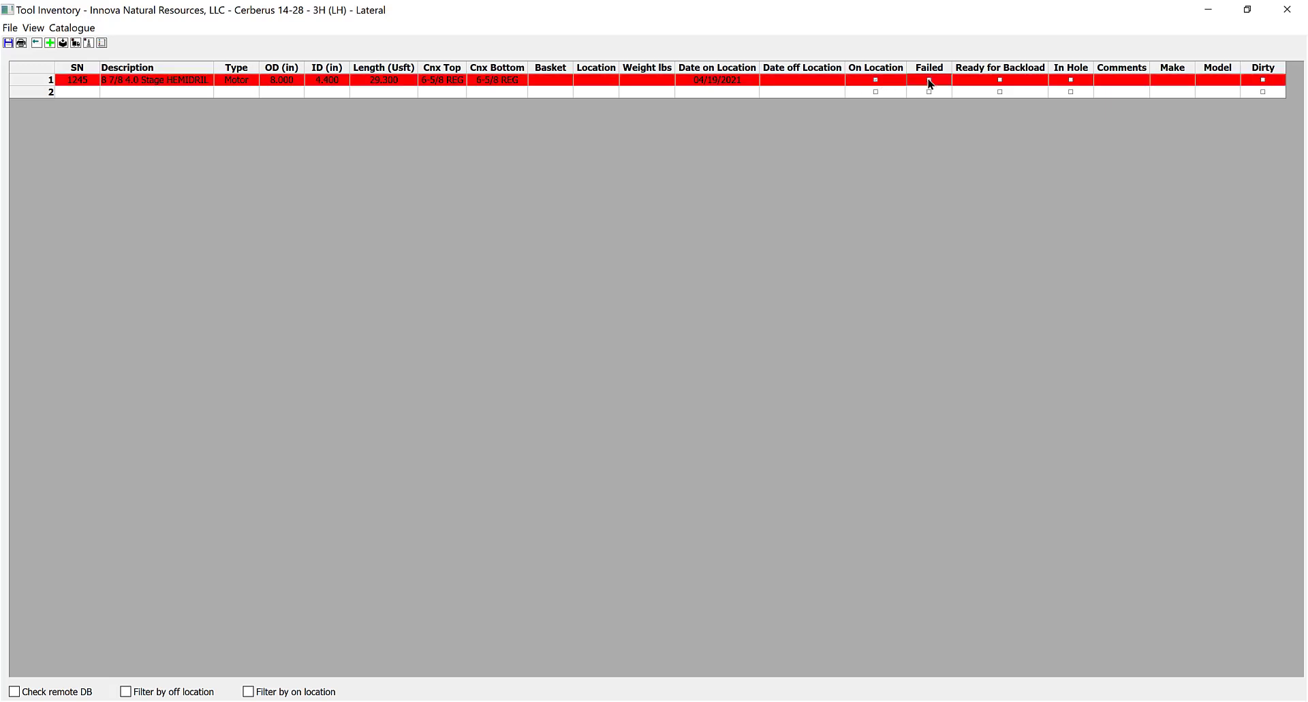
{"action": "left_click", "coordinate": [929, 80]}
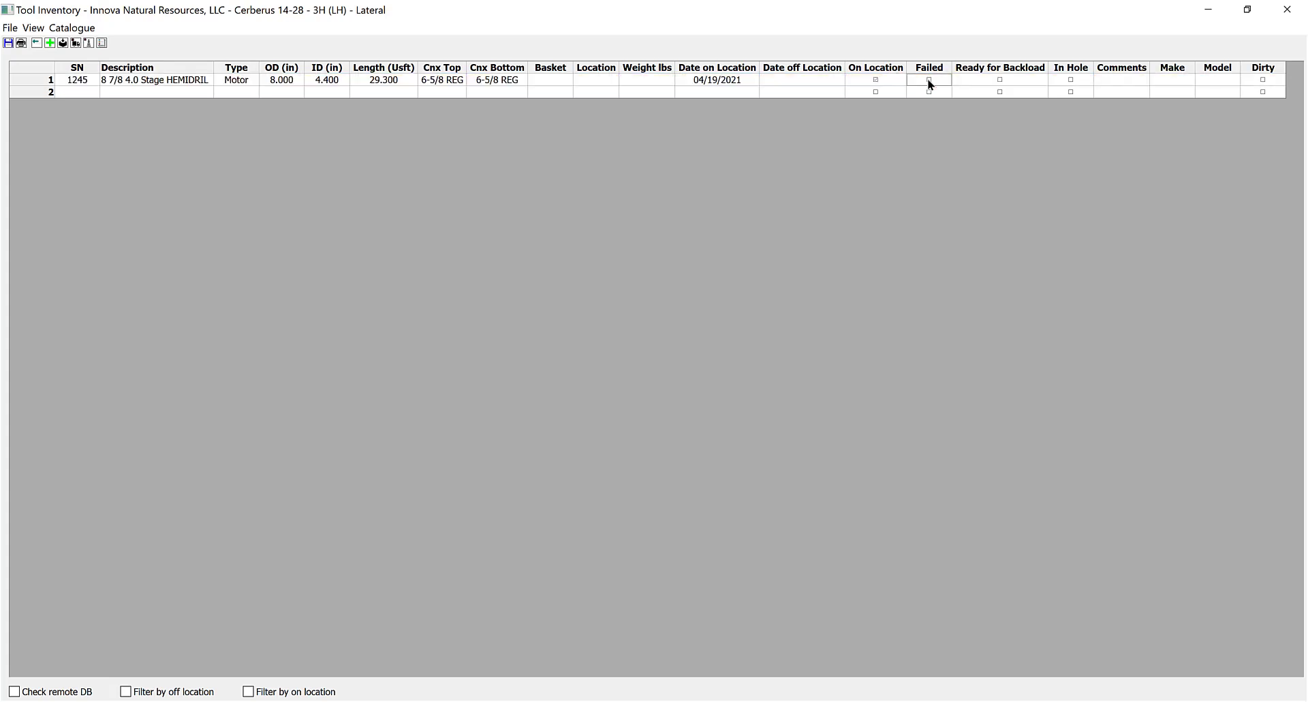
{"action": "left_click", "coordinate": [998, 80]}
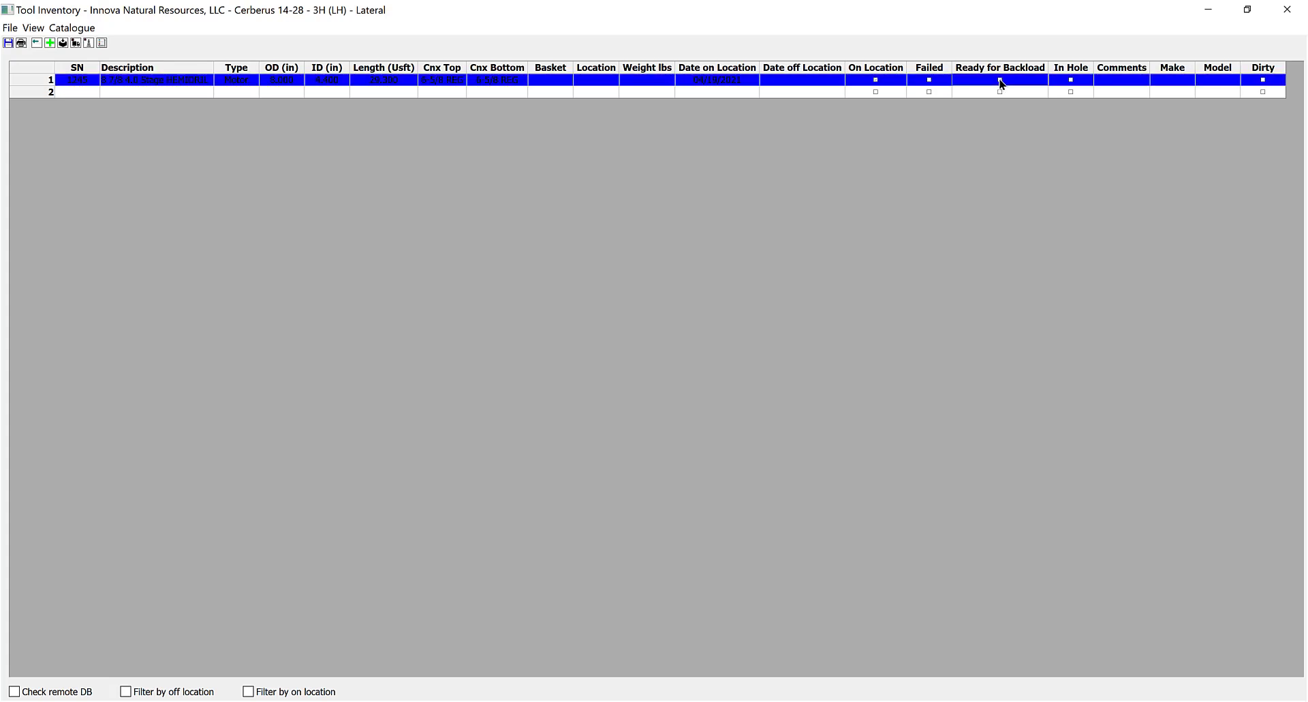
{"action": "left_click", "coordinate": [1000, 81]}
{"action": "left_click", "coordinate": [1070, 80]}
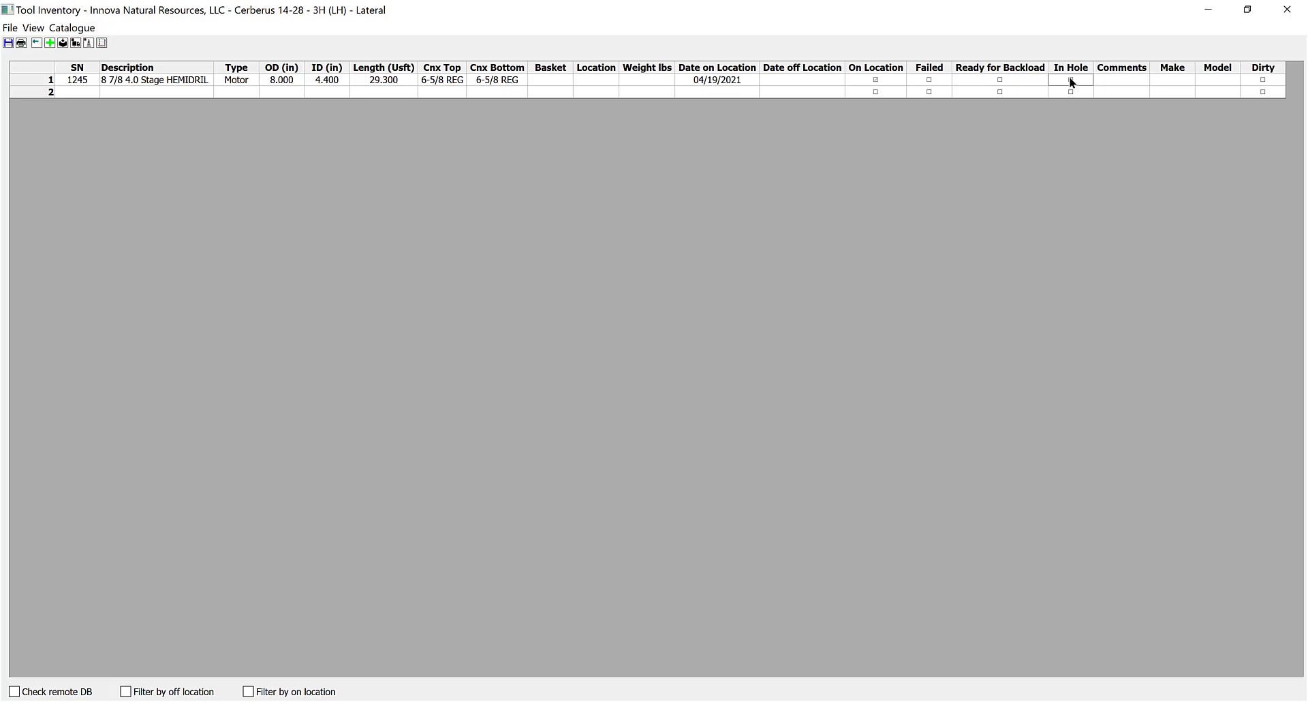
{"action": "left_click", "coordinate": [1069, 80]}
{"action": "left_click", "coordinate": [1070, 81]}
{"action": "left_click", "coordinate": [1262, 80]}
Select all inventory rows and delete them, confirming the prompt.
{"action": "left_click", "coordinate": [42, 66]}
{"action": "key", "text": "Delete"}
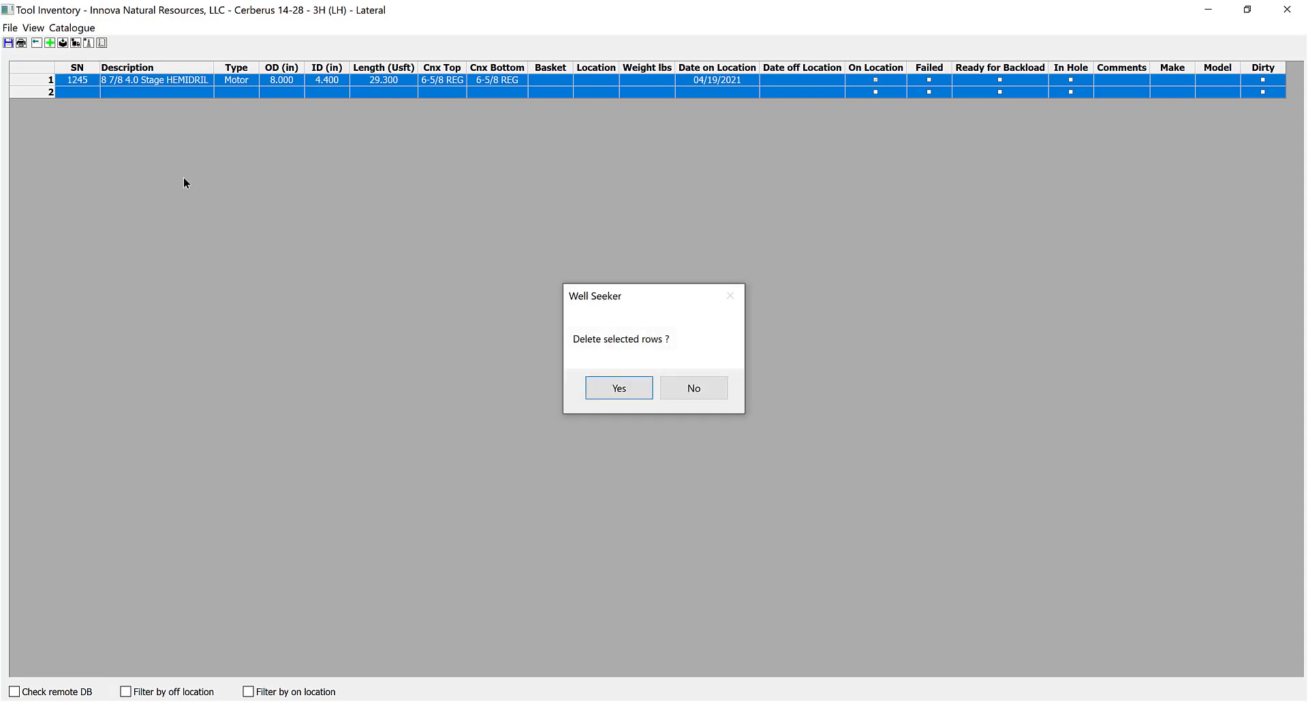
{"action": "key", "text": "Return"}
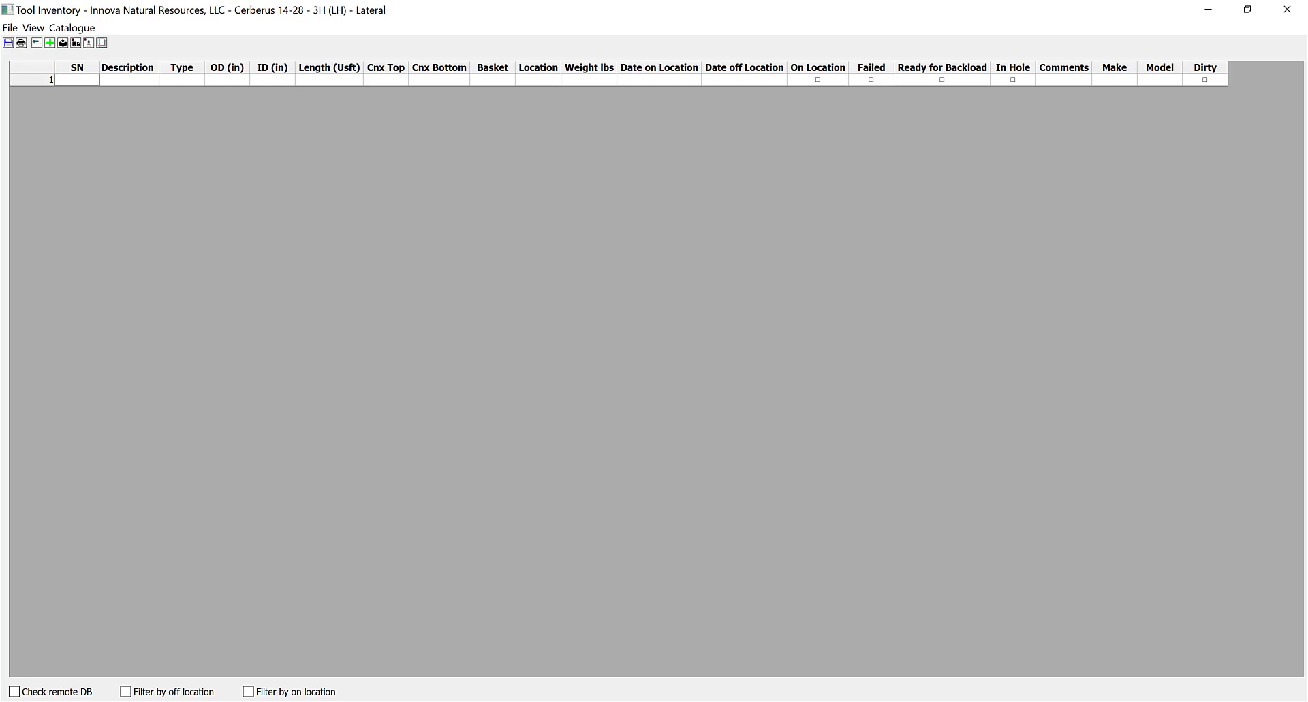
Paste the copied motors, collars, subs and MWD tools into row 1 and scroll through the result.
{"action": "left_click", "coordinate": [77, 80]}
{"action": "right_click", "coordinate": [69, 76]}
{"action": "left_click", "coordinate": [95, 105]}
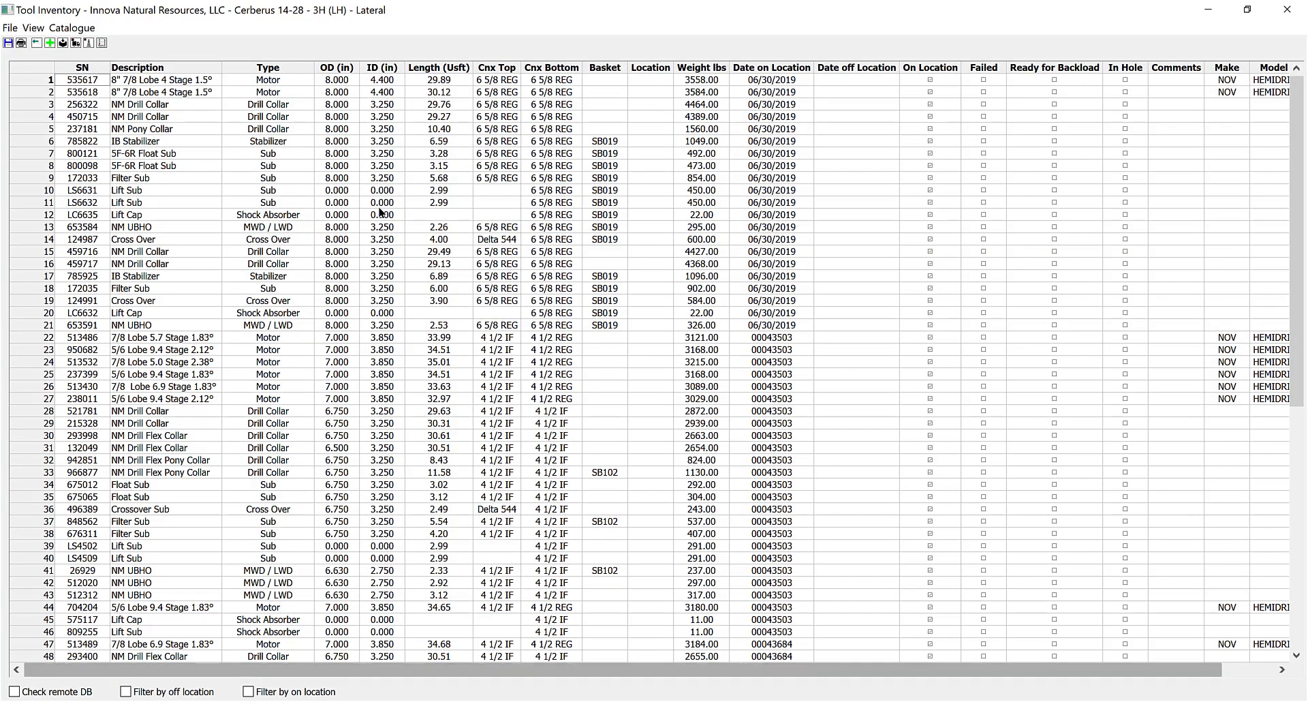
{"action": "scroll", "coordinate": [141, 388], "scroll_direction": "down", "scroll_amount": 6}
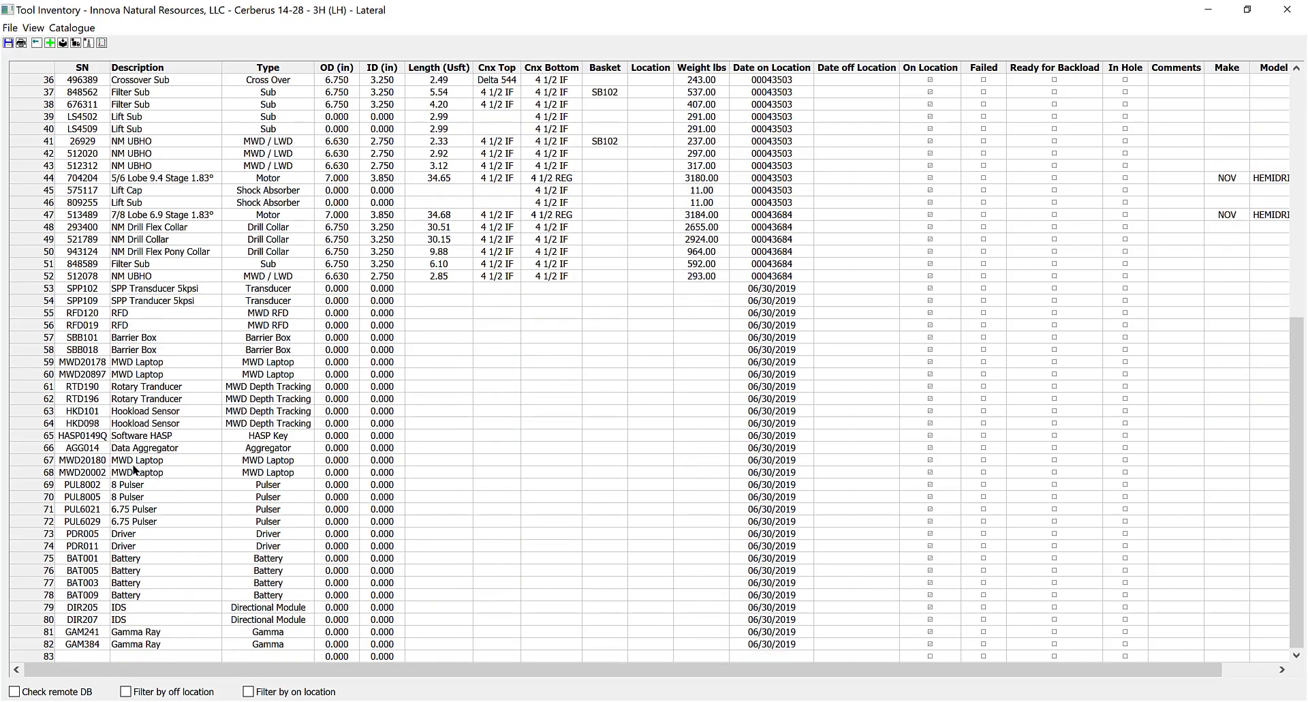
{"action": "scroll", "coordinate": [141, 477], "scroll_direction": "up", "scroll_amount": 6}
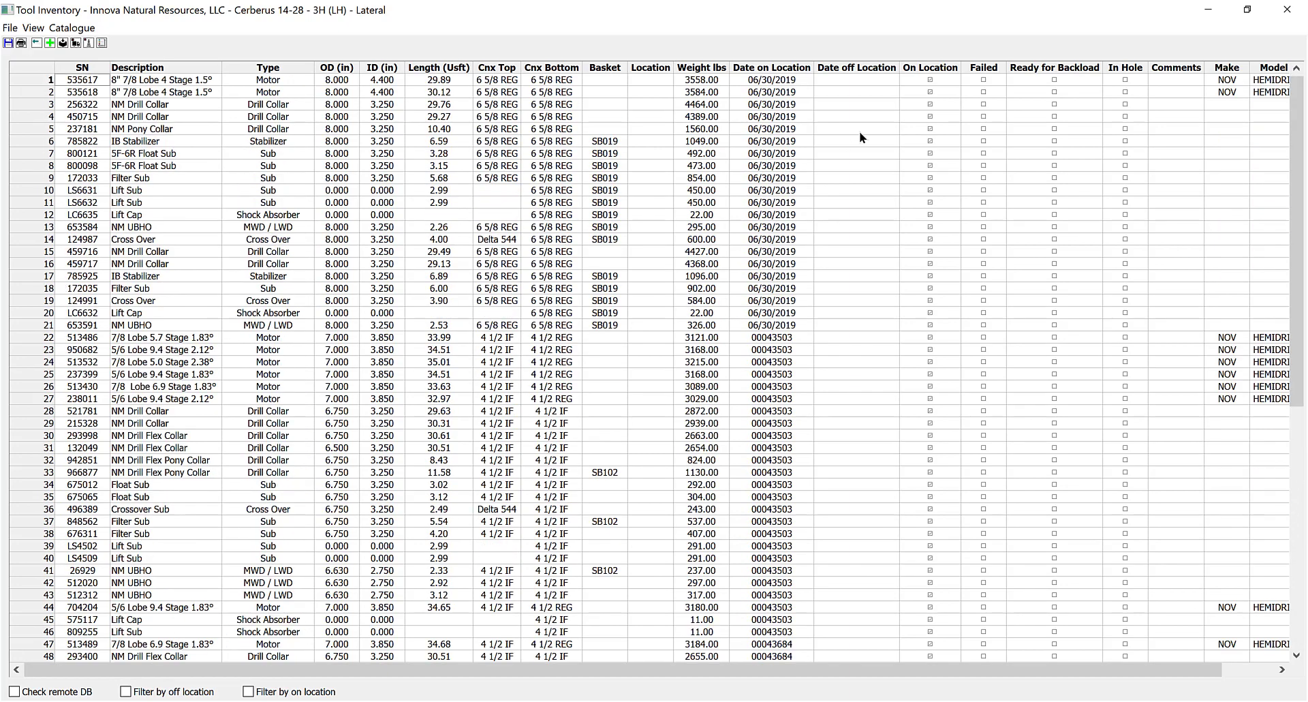
{"action": "left_click_drag", "start_coordinate": [897, 664], "coordinate": [951, 665]}
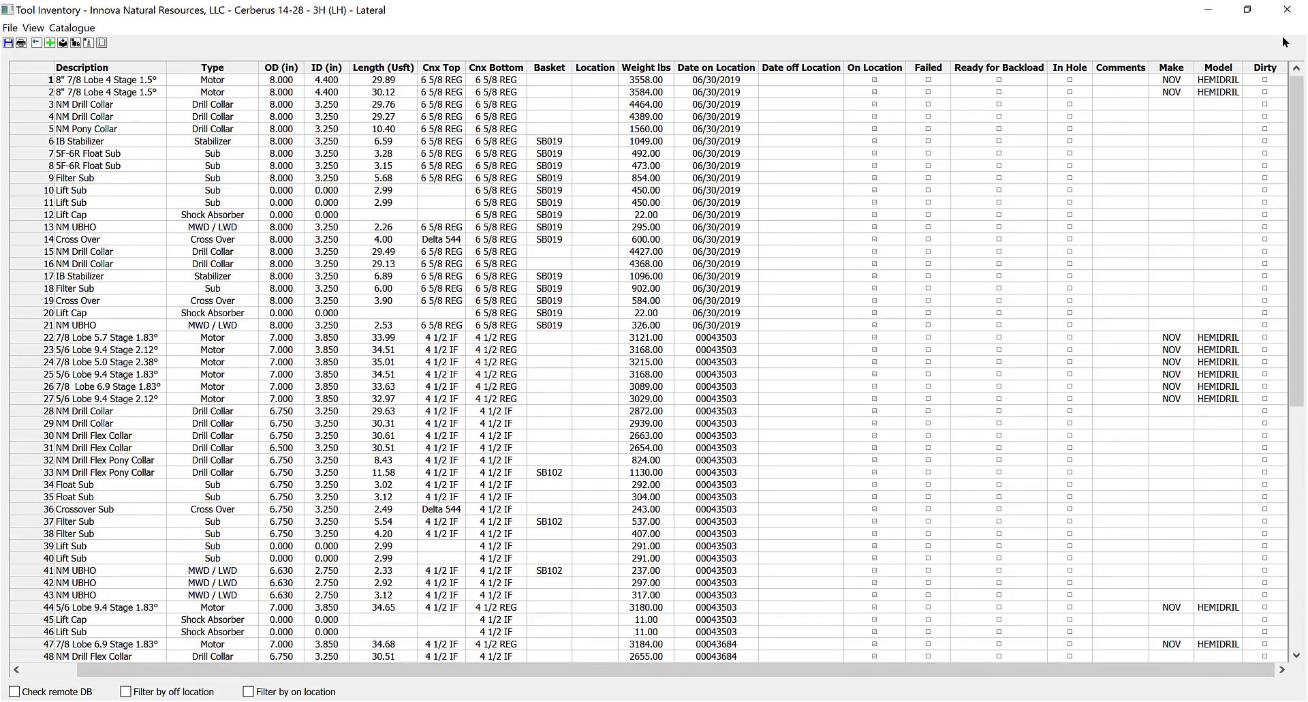
{"action": "scroll", "coordinate": [1261, 506], "scroll_direction": "down", "scroll_amount": 12}
{"action": "scroll", "coordinate": [1254, 538], "scroll_direction": "up", "scroll_amount": 12}
Open the Inventory Colours dialog from the View menu.
{"action": "left_click", "coordinate": [81, 32]}
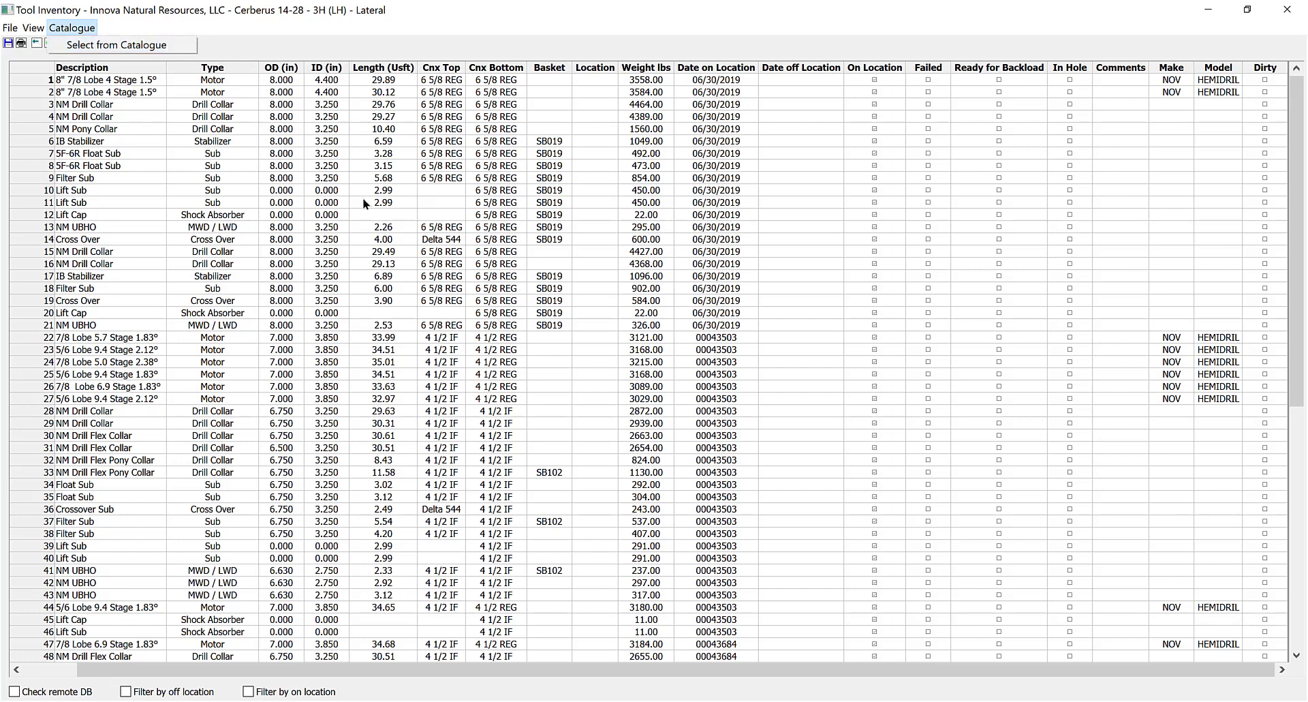
{"action": "mouse_move", "coordinate": [10, 28]}
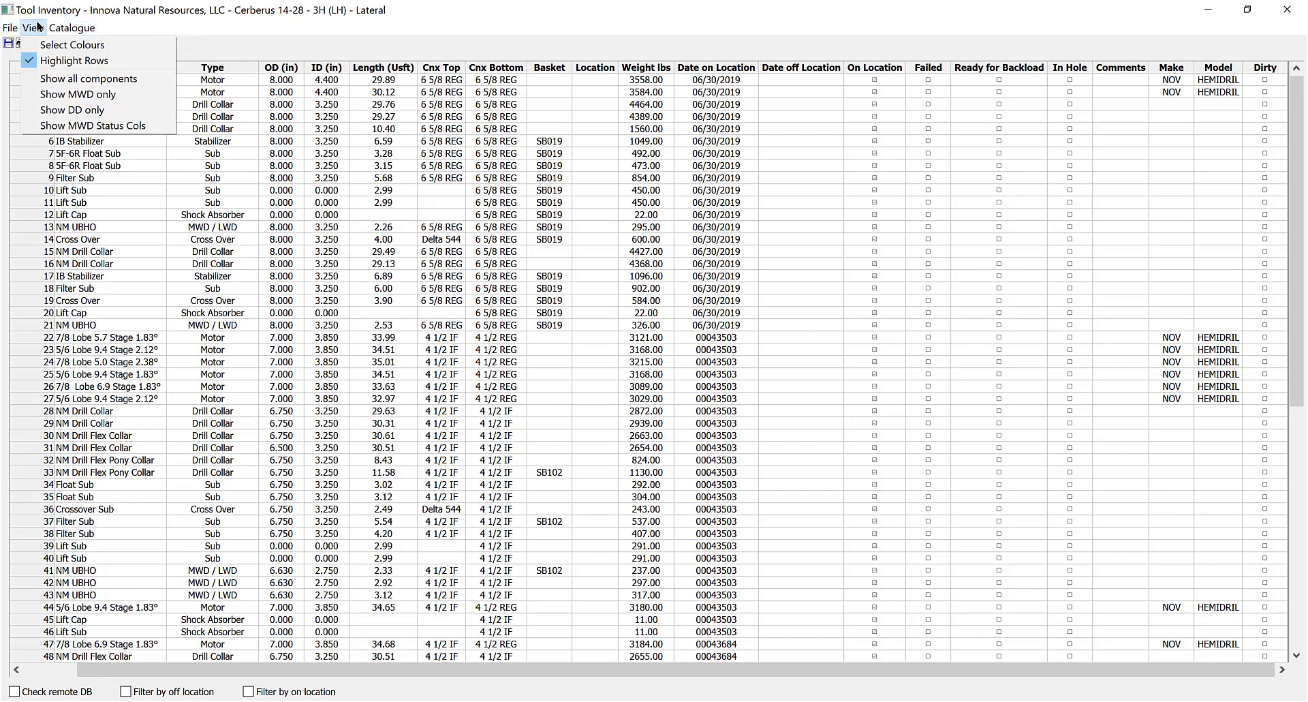
{"action": "left_click", "coordinate": [42, 44]}
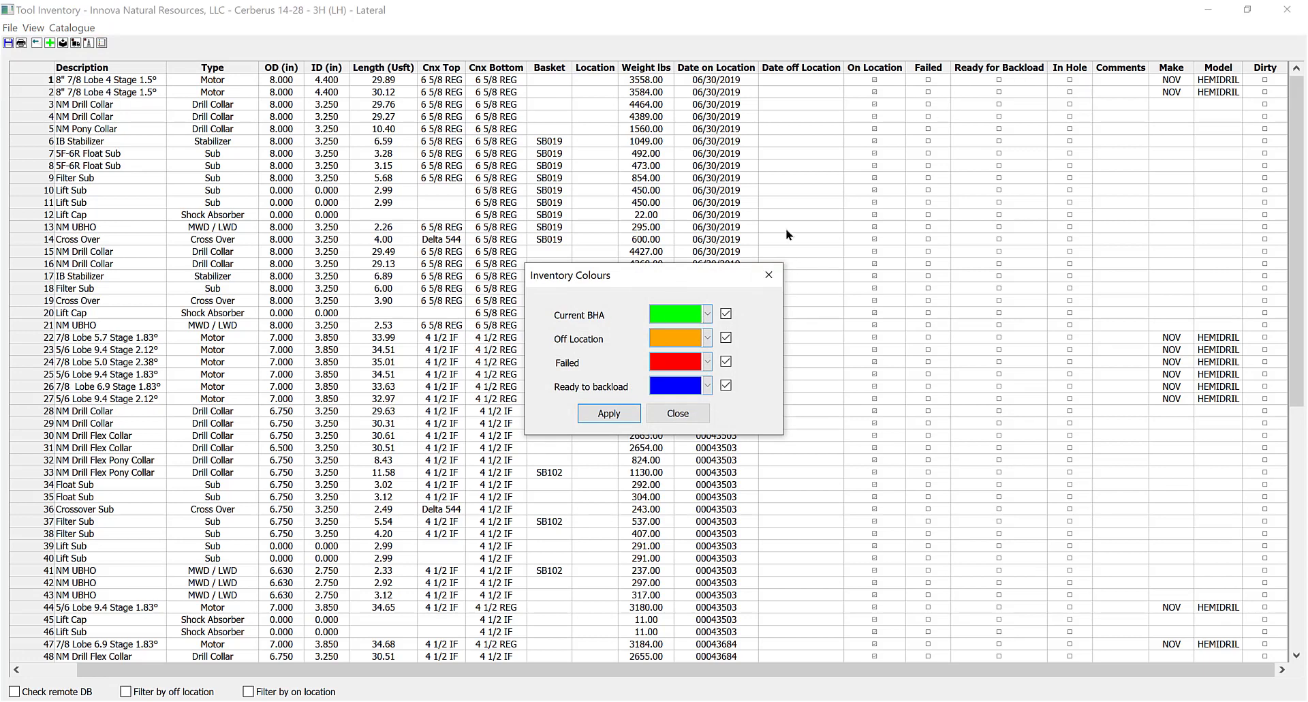
Close the colour settings and switch the inventory between all, MWD-only and directional-only components.
{"action": "left_click", "coordinate": [703, 414]}
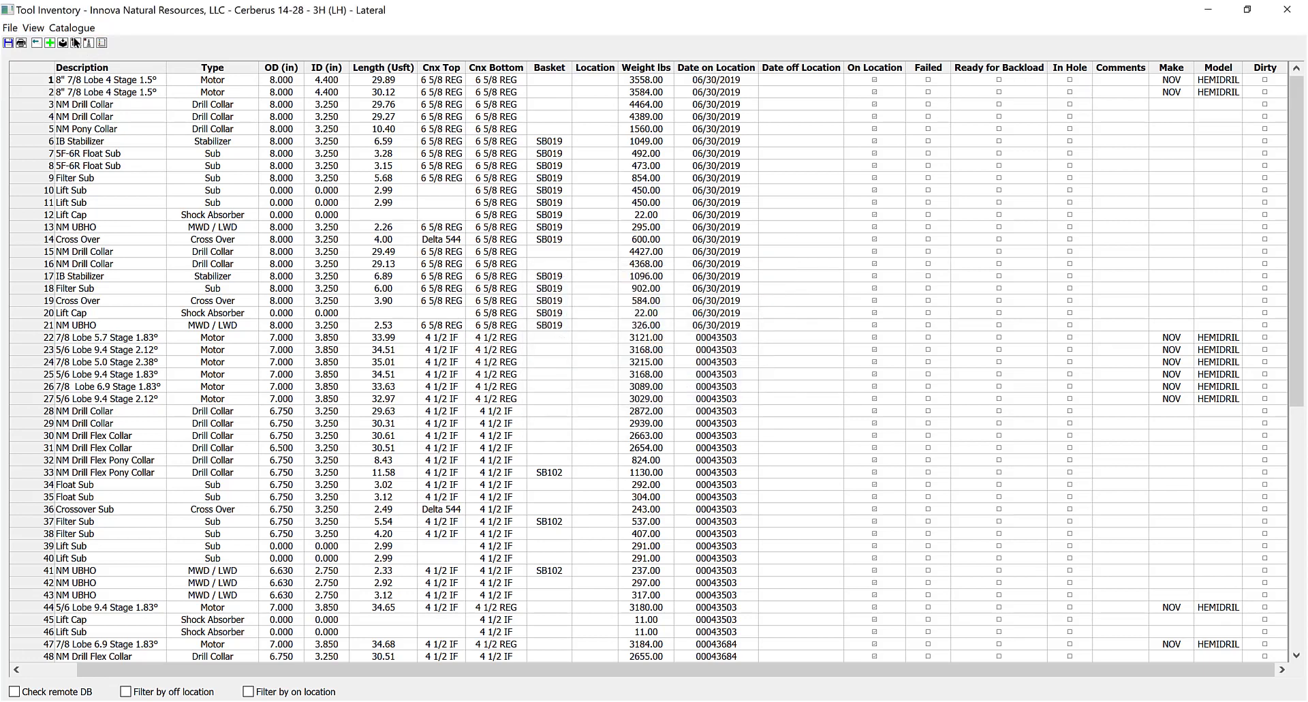
{"action": "left_click", "coordinate": [33, 27]}
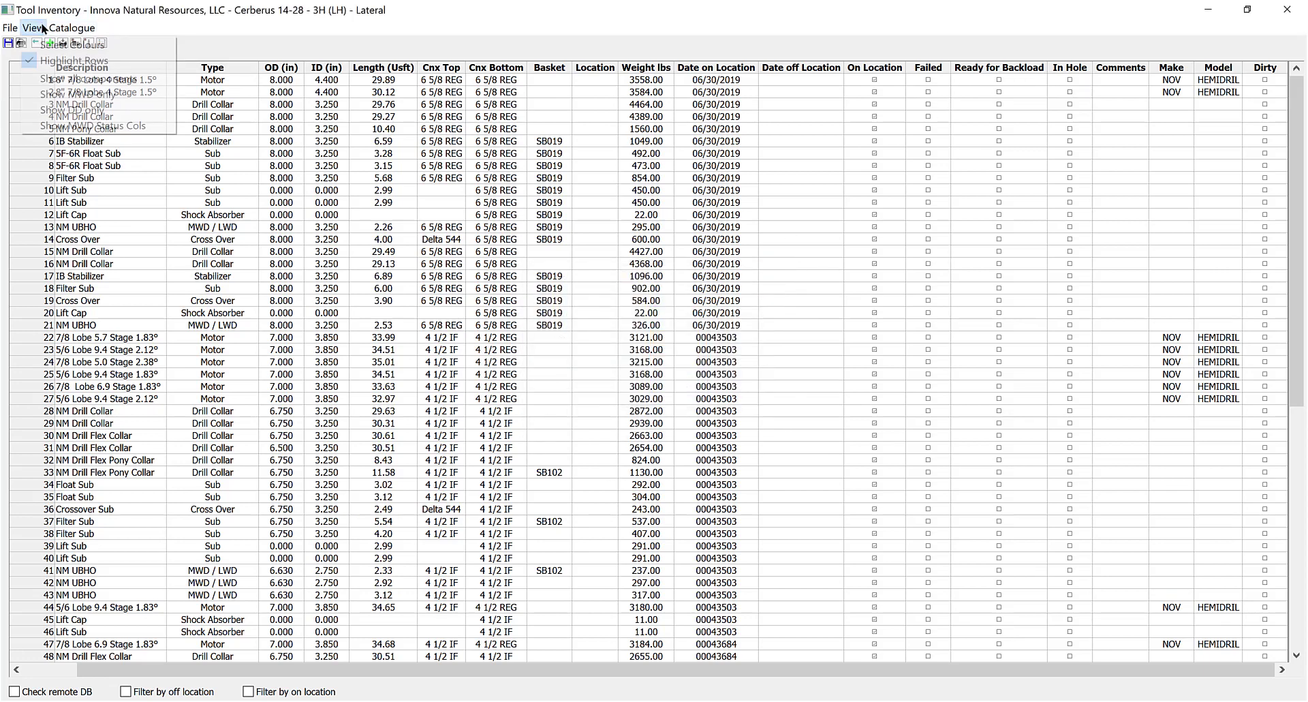
{"action": "left_click", "coordinate": [37, 79]}
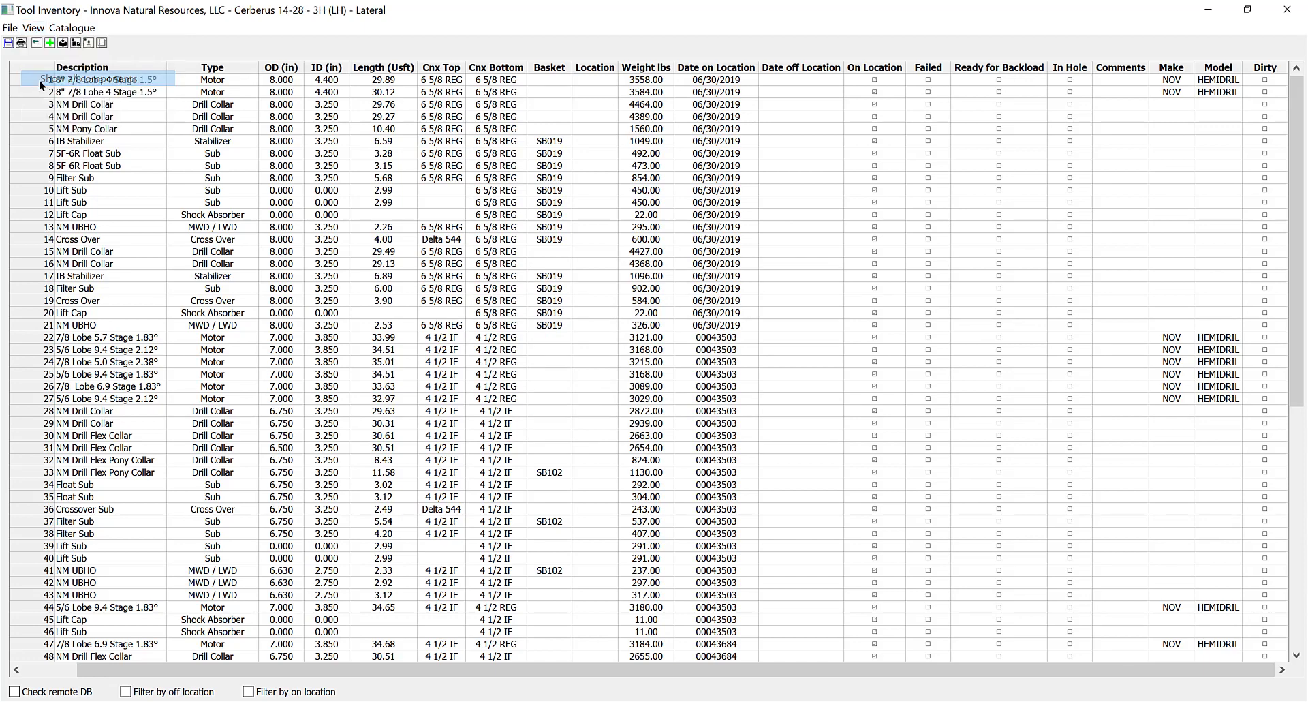
{"action": "left_click", "coordinate": [33, 27]}
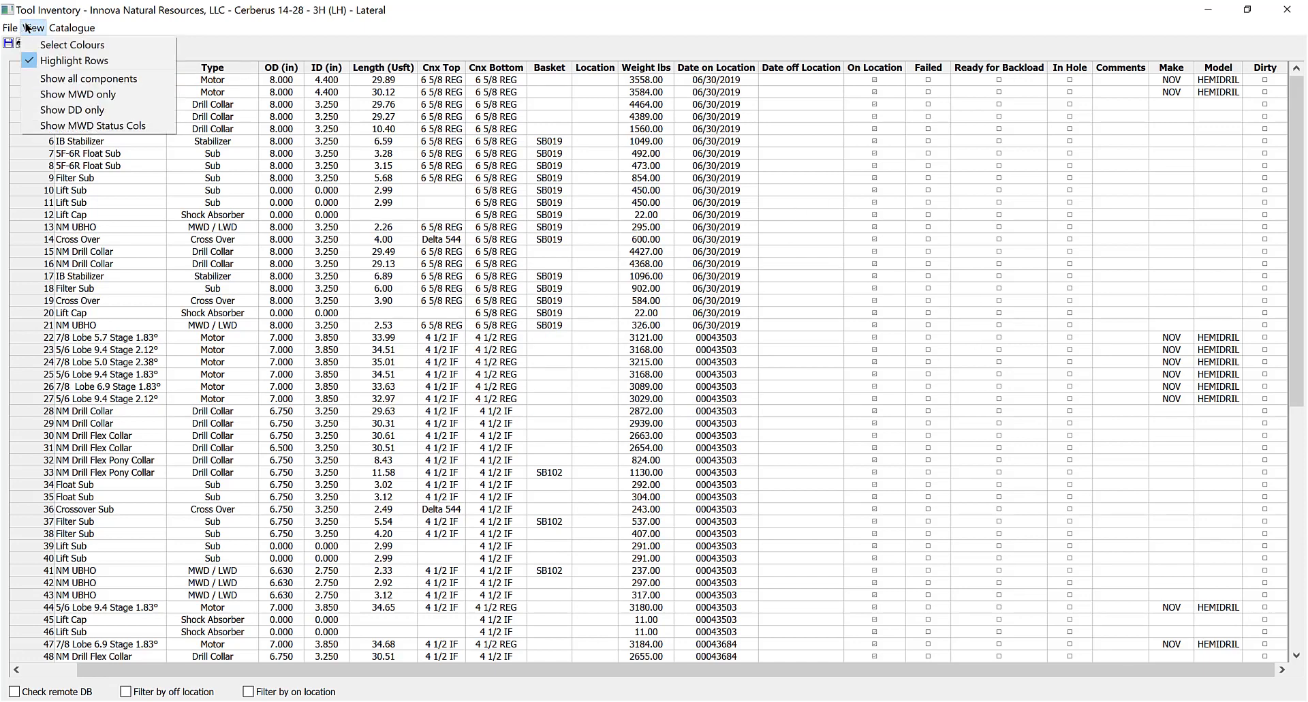
{"action": "left_click", "coordinate": [45, 94]}
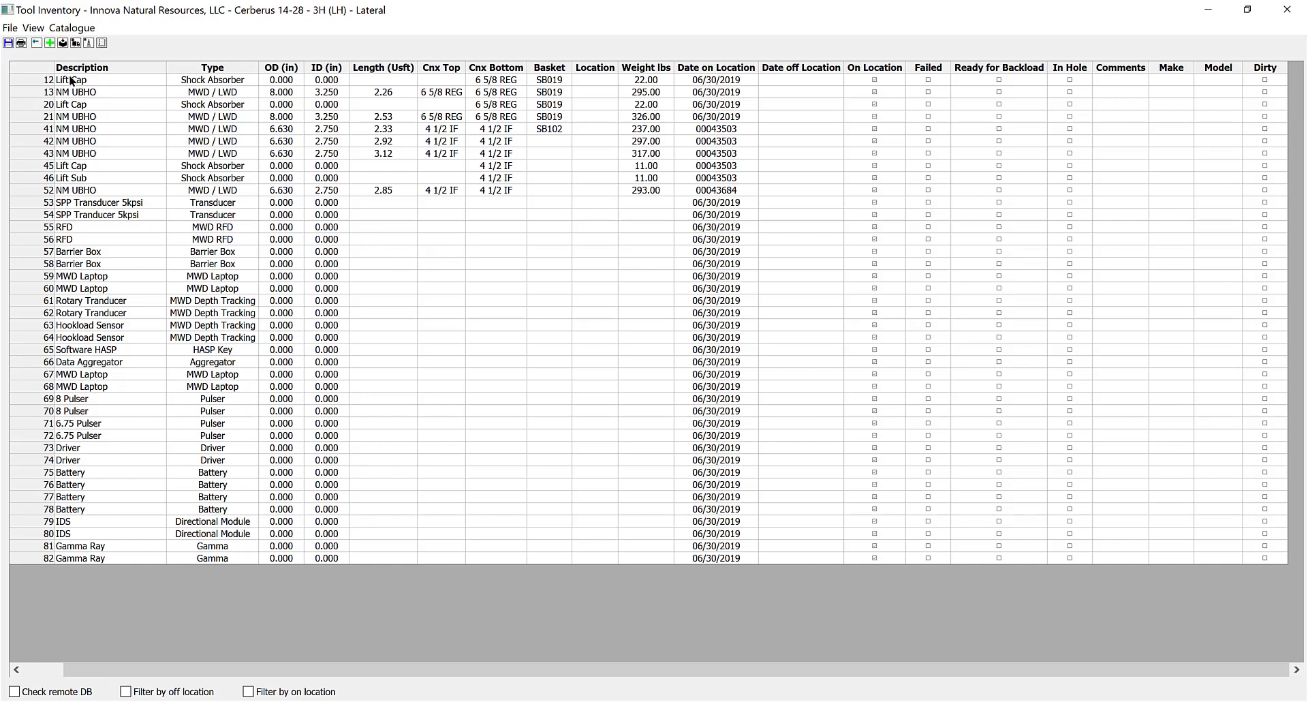
{"action": "left_click", "coordinate": [33, 27]}
{"action": "left_click", "coordinate": [57, 117]}
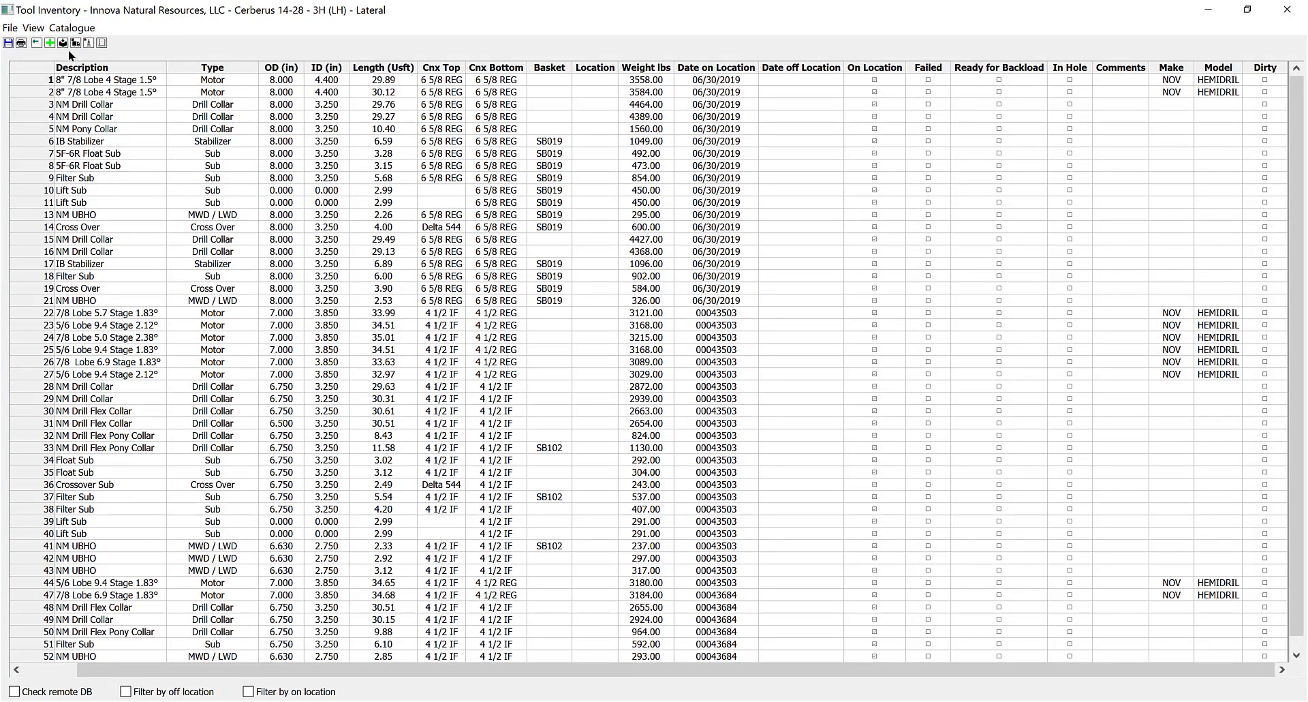
Show then hide the MWD status columns and go back to listing all components.
{"action": "left_click", "coordinate": [33, 28]}
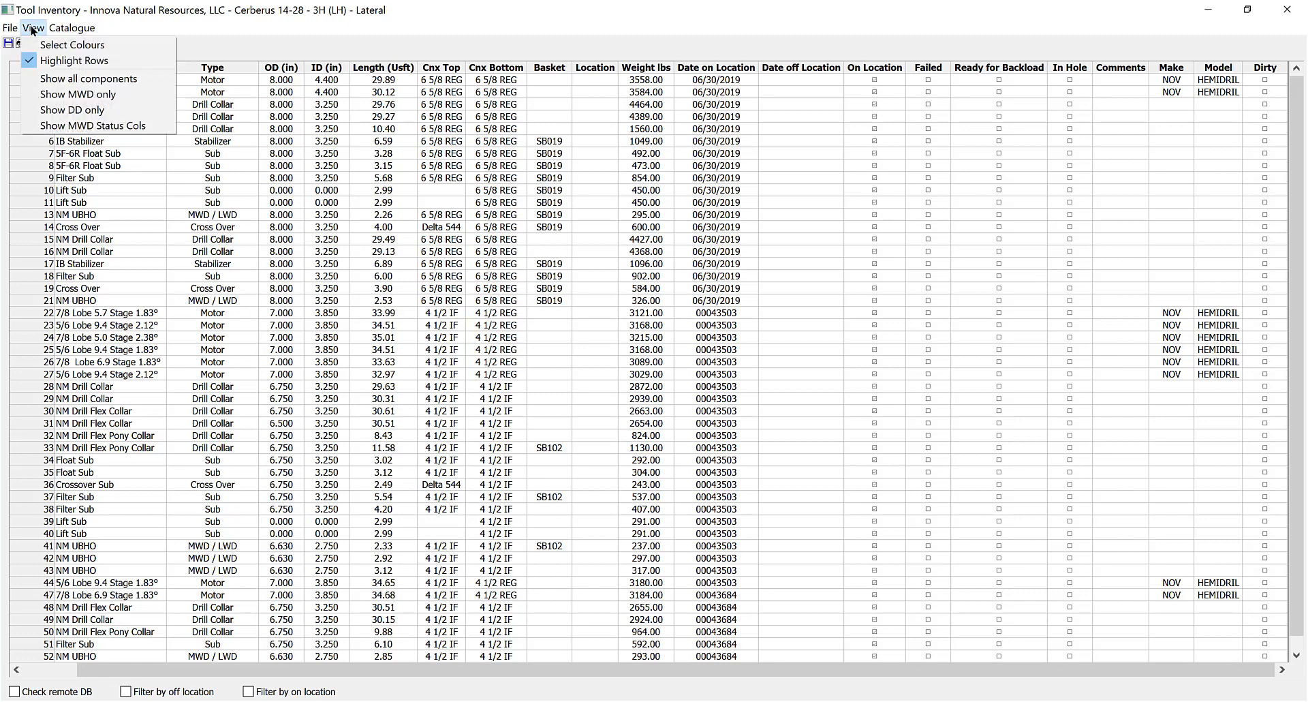
{"action": "left_click", "coordinate": [42, 125]}
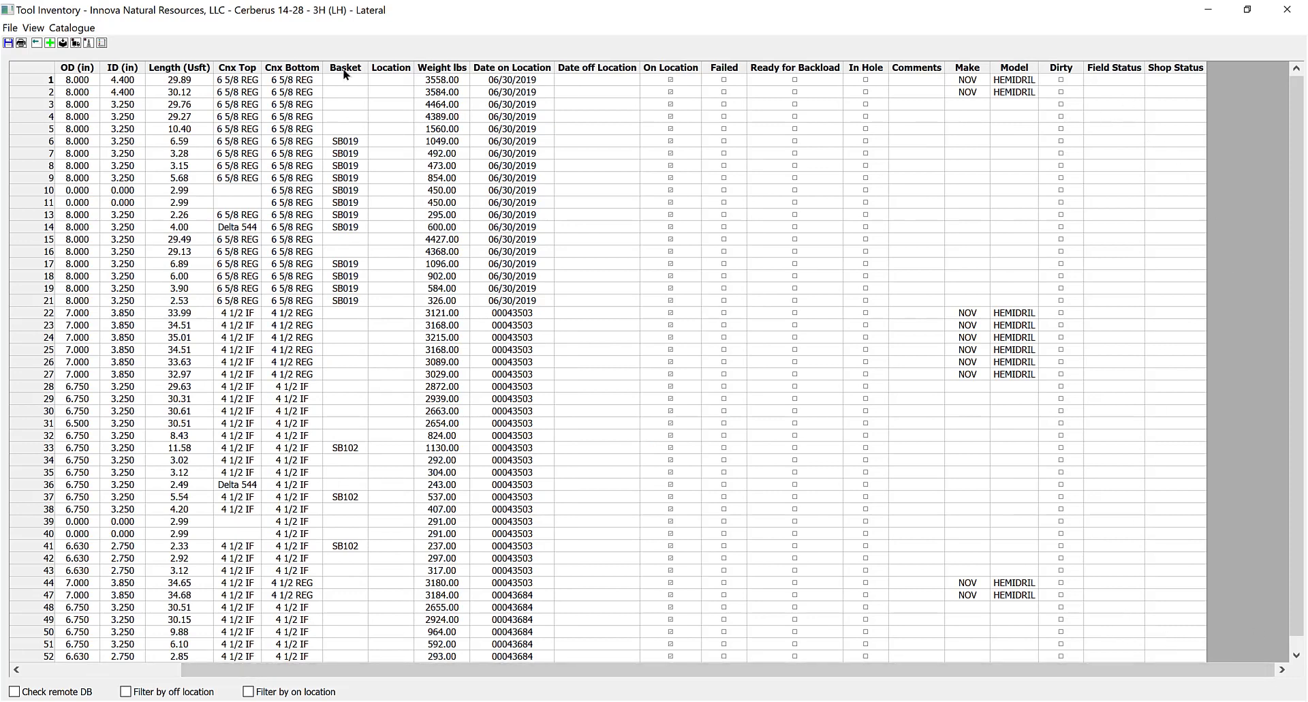
{"action": "left_click", "coordinate": [34, 28]}
{"action": "left_click", "coordinate": [60, 126]}
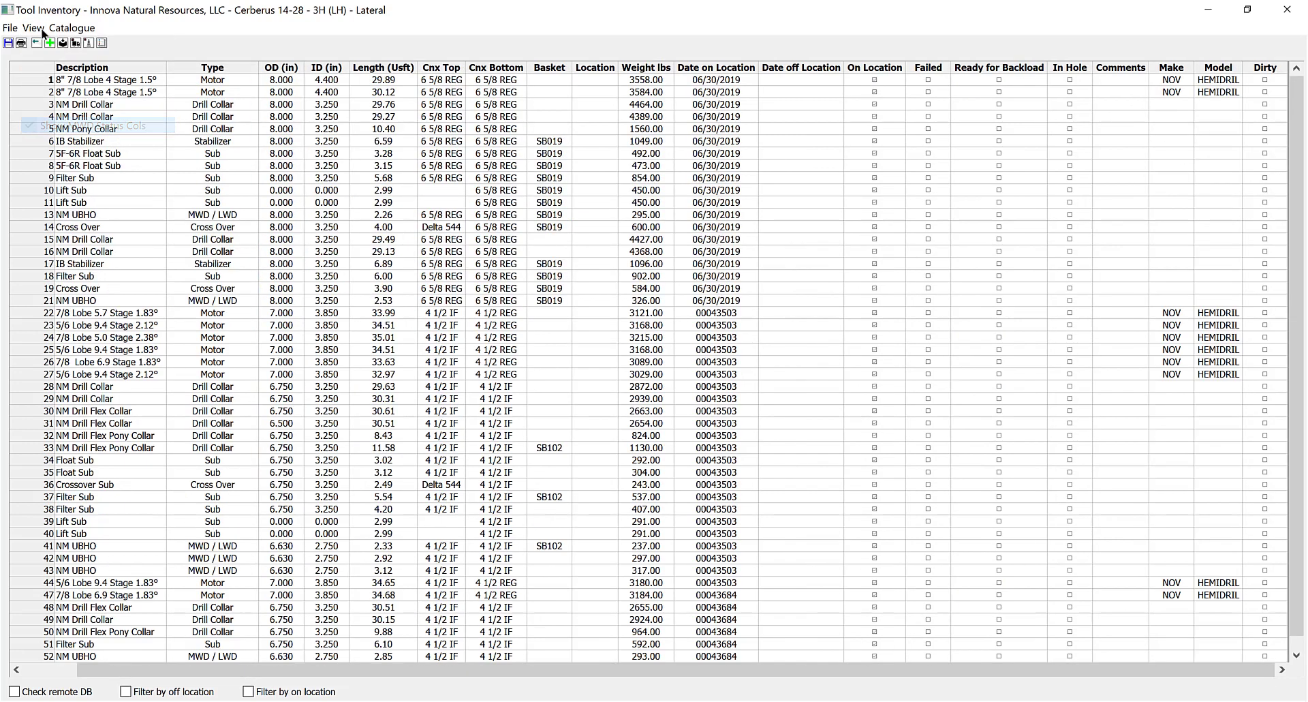
{"action": "left_click", "coordinate": [33, 28]}
{"action": "left_click", "coordinate": [51, 78]}
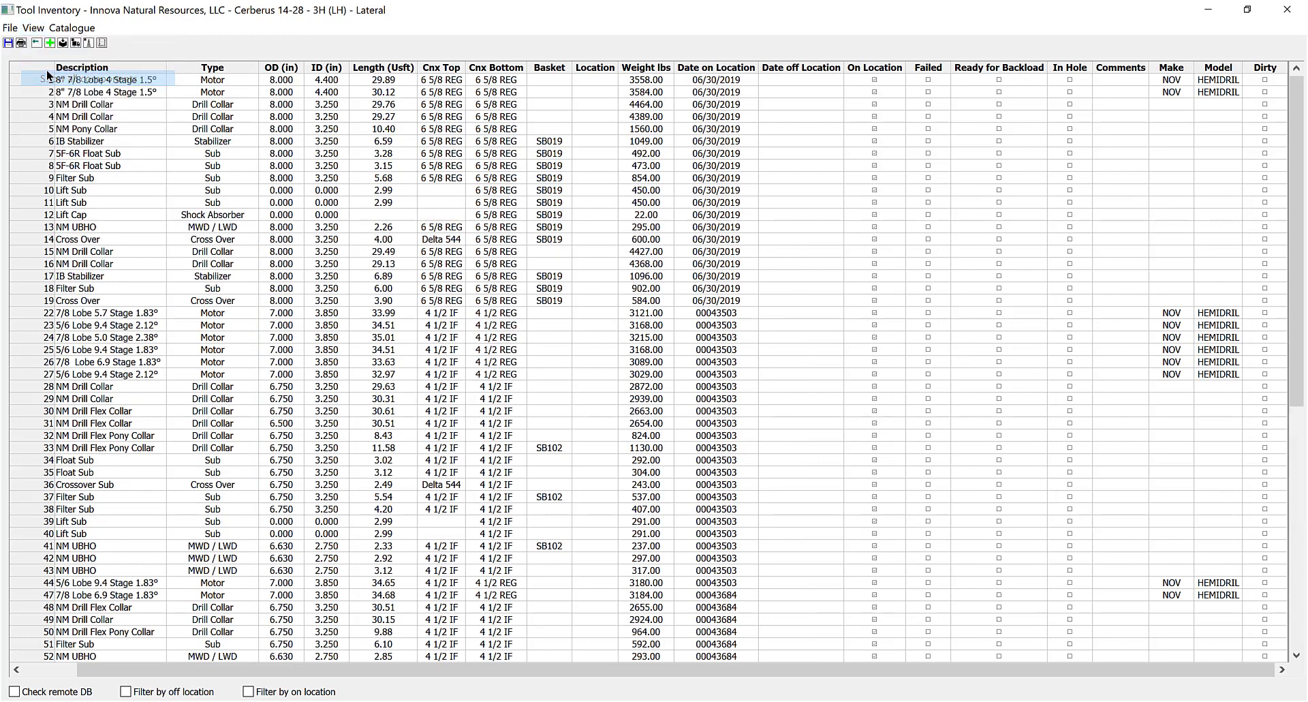
{"action": "left_click_drag", "start_coordinate": [732, 669], "coordinate": [680, 659]}
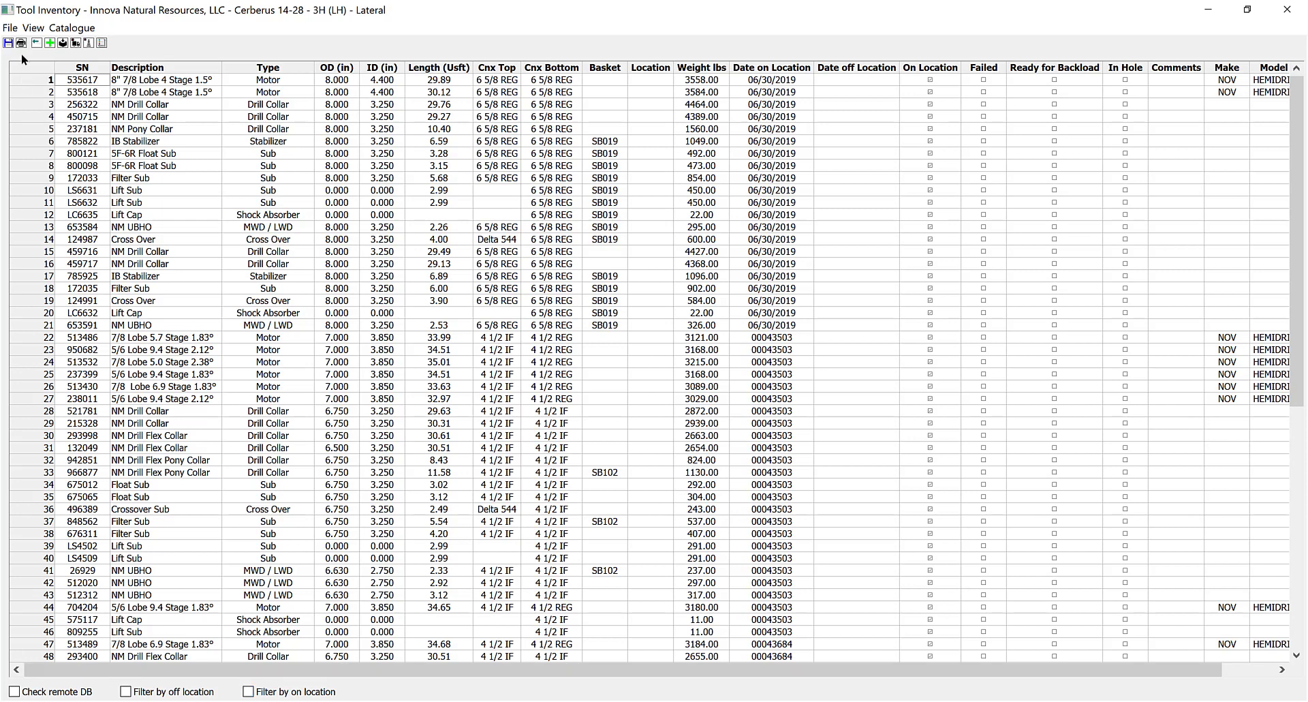
{"action": "left_click", "coordinate": [33, 27]}
{"action": "mouse_move", "coordinate": [6, 26]}
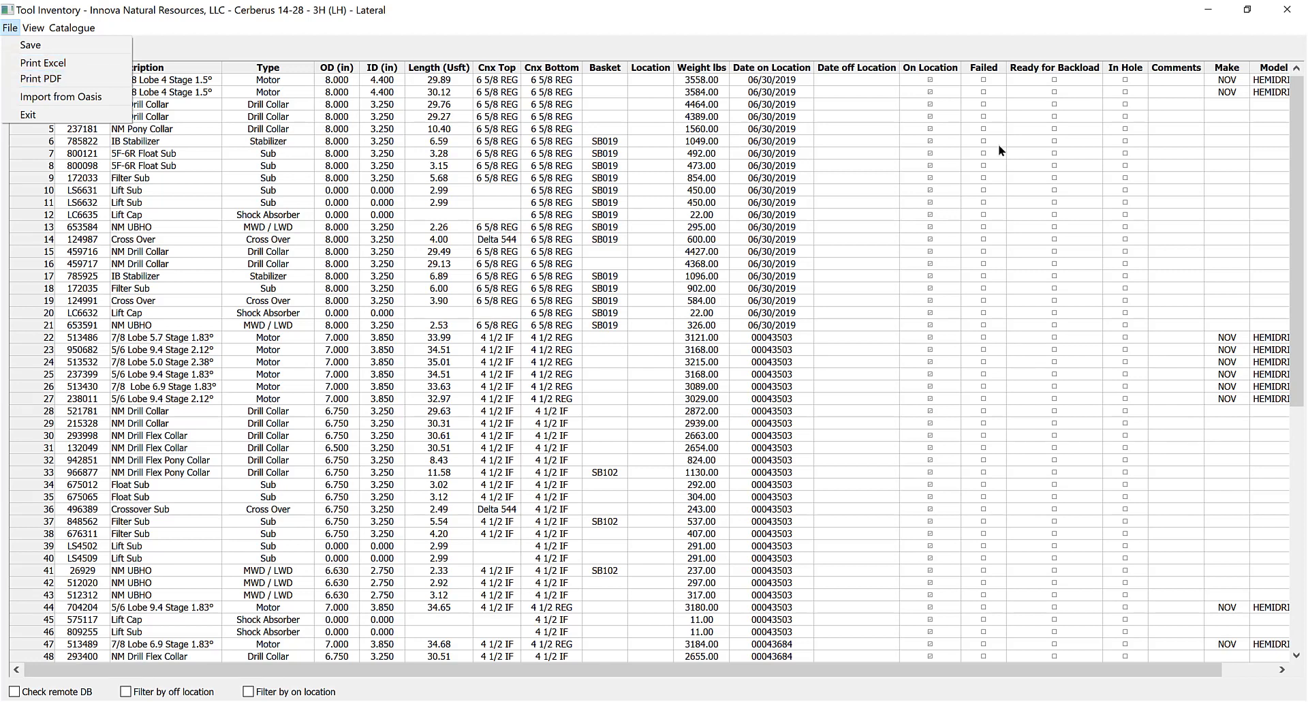
{"action": "left_click", "coordinate": [746, 22]}
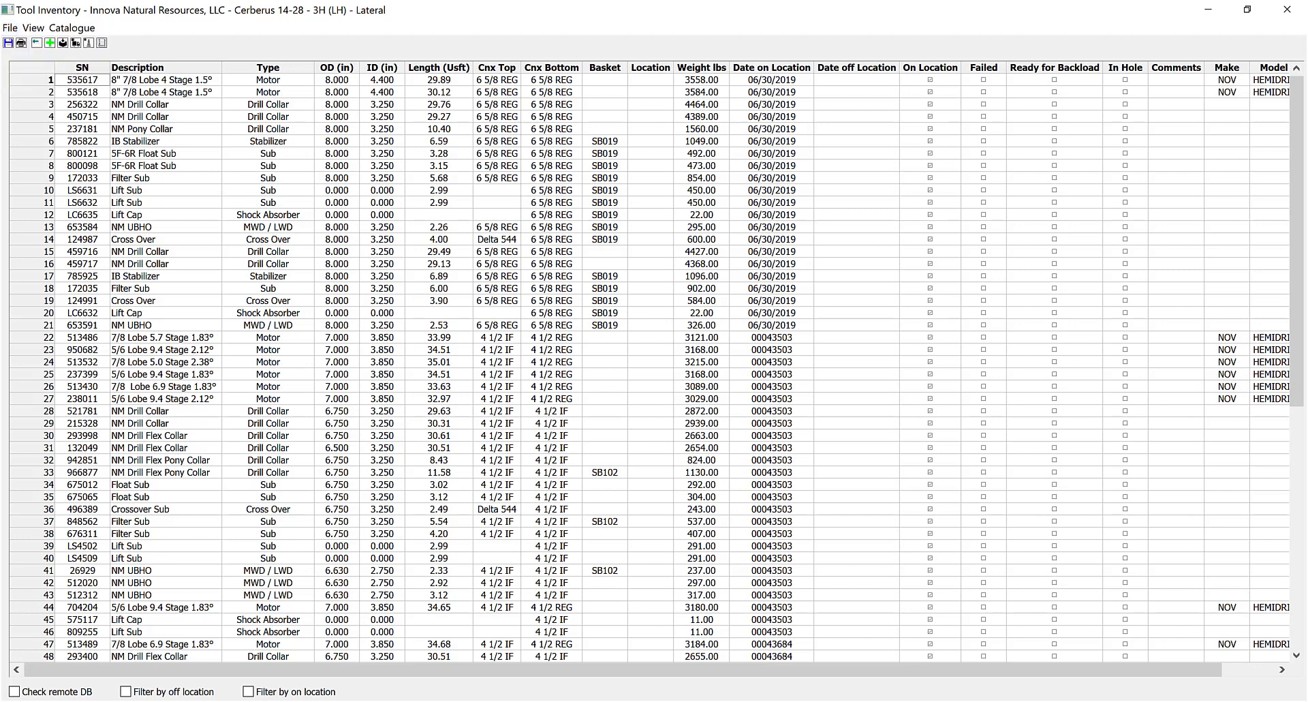
{"action": "left_click", "coordinate": [82, 80]}
Check Receive Tools (none found), save the tool inventory and close its window.
{"action": "left_click", "coordinate": [63, 43]}
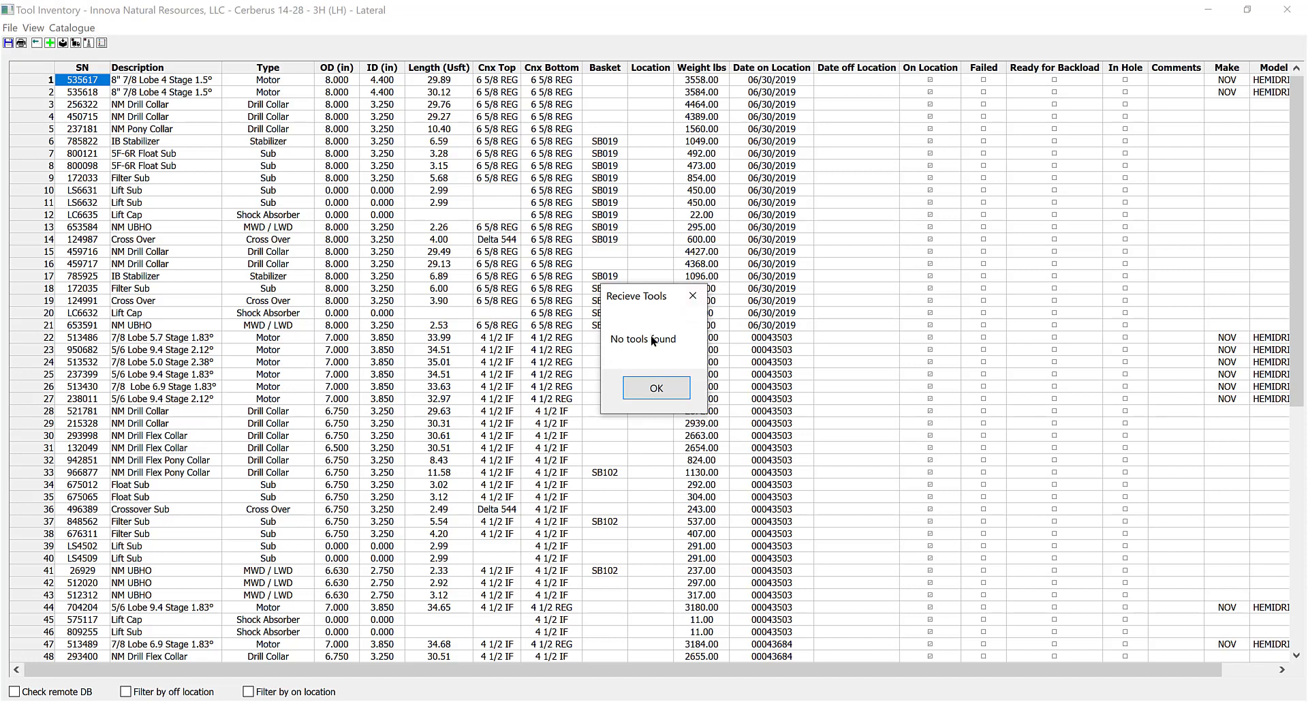
{"action": "left_click", "coordinate": [658, 386]}
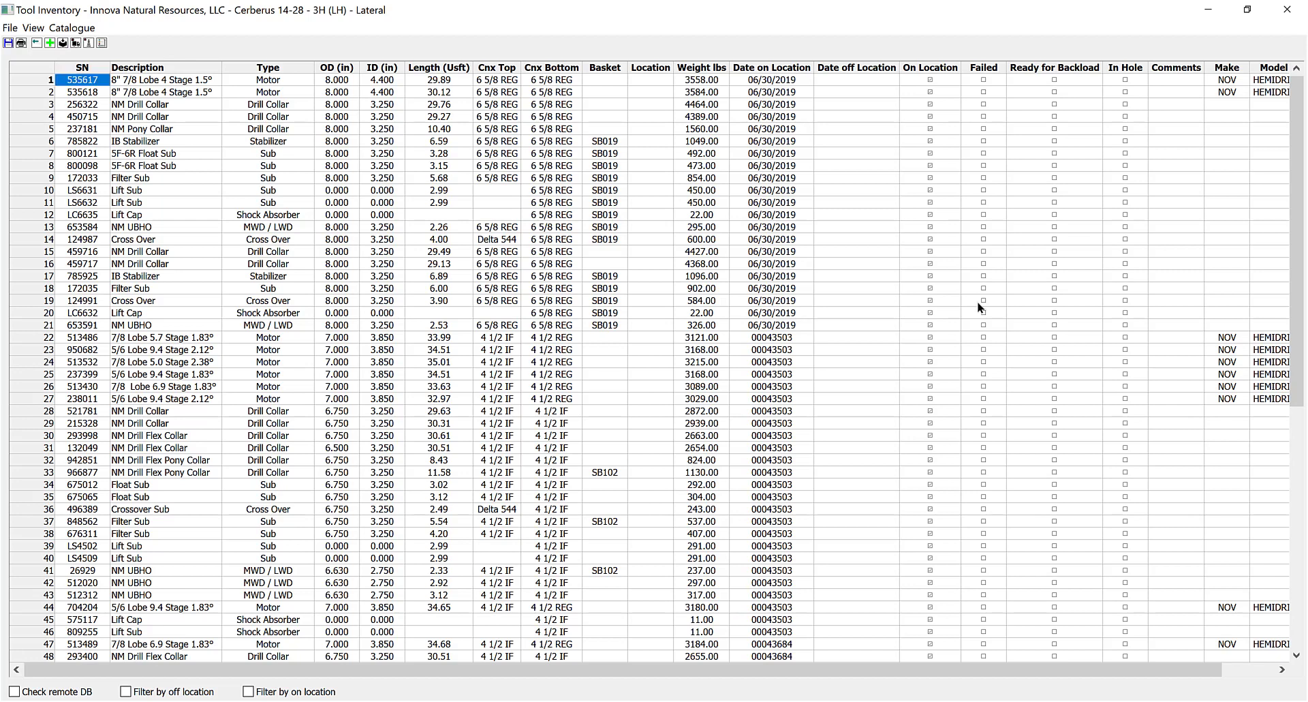
{"action": "left_click", "coordinate": [7, 44]}
{"action": "left_click", "coordinate": [1287, 9]}
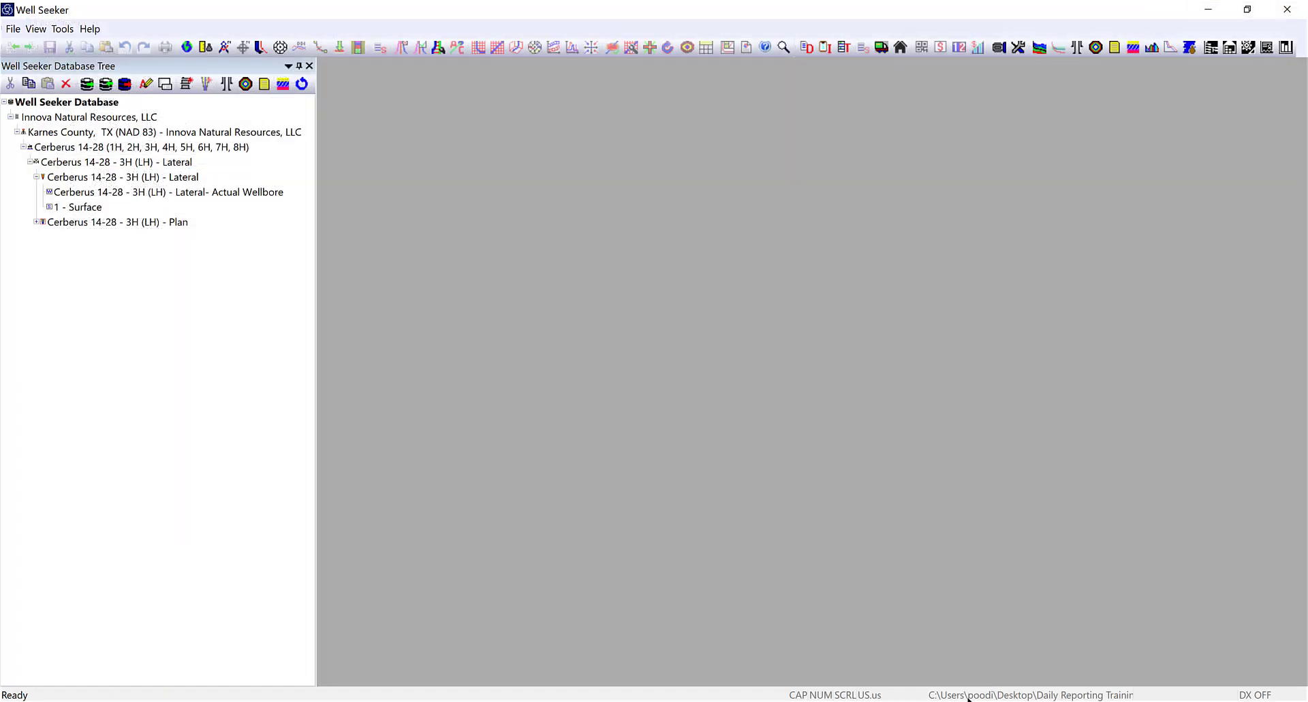
Bring Daily Reports forward and open the Drill String Editor for the Cerberus 14-28 - 3H (LH) lateral.
{"action": "left_click", "coordinate": [950, 640]}
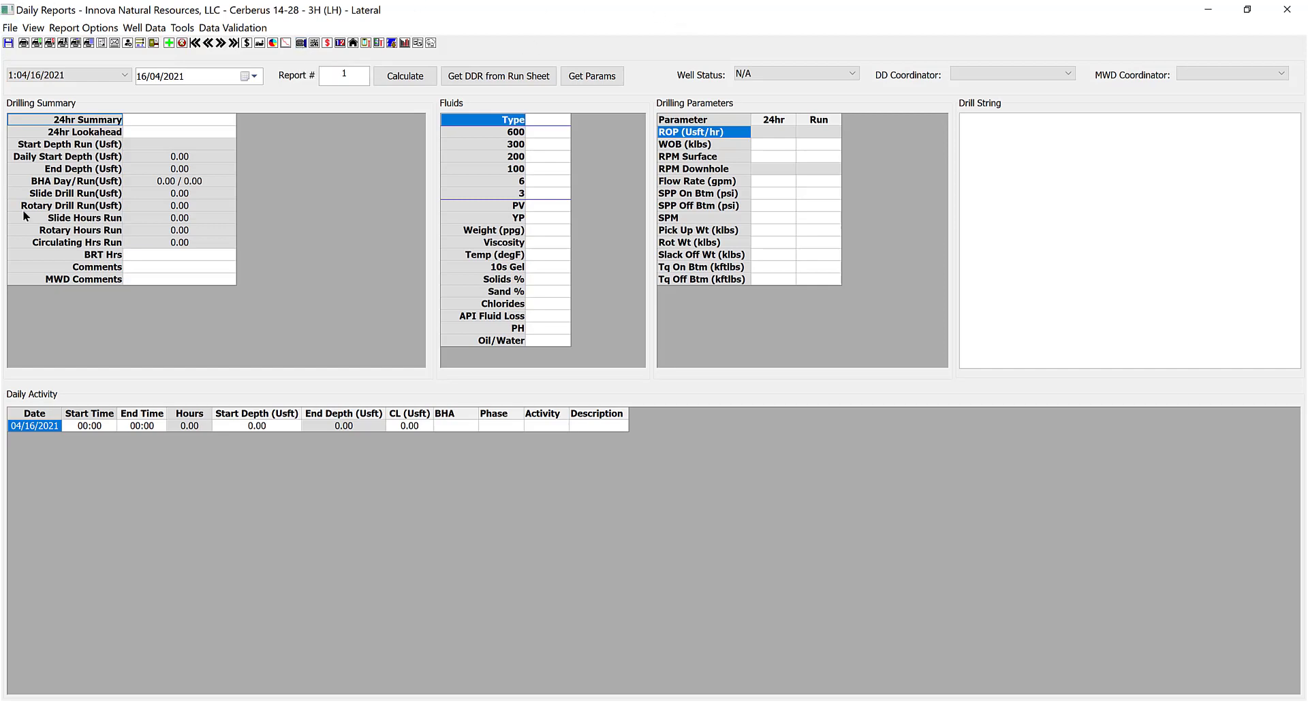
{"action": "left_click", "coordinate": [300, 43]}
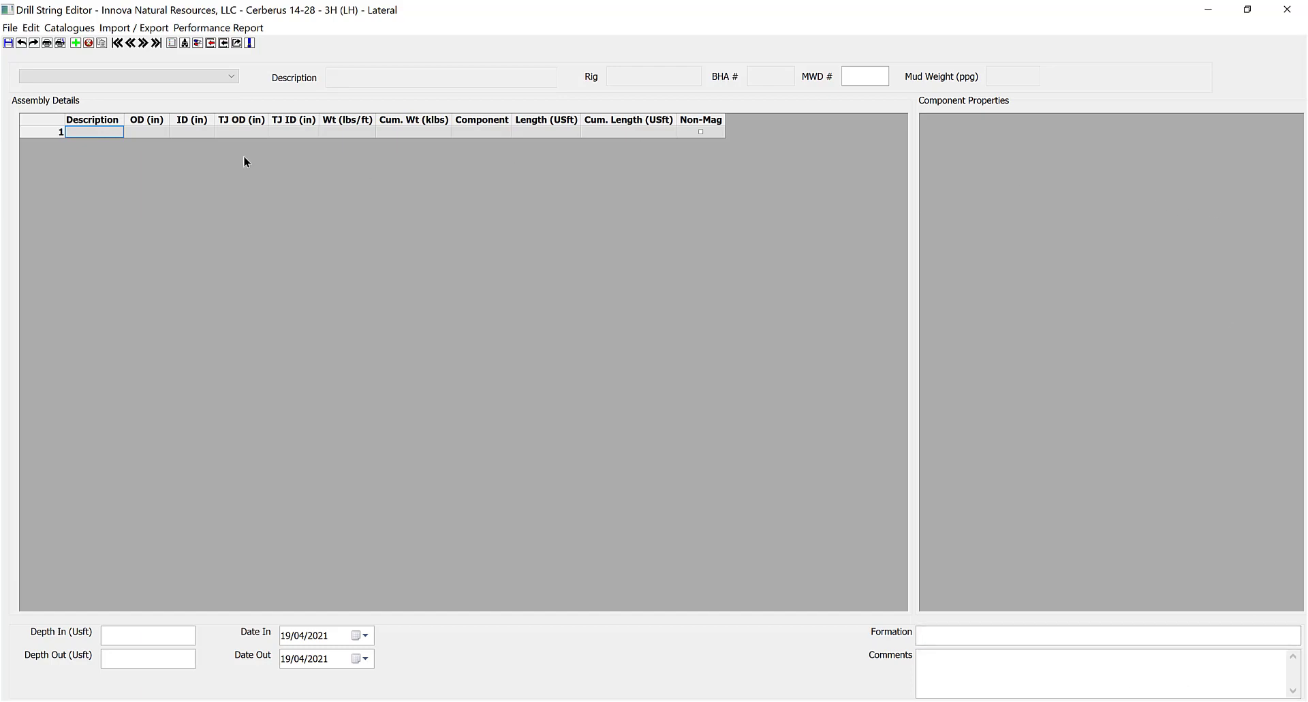
Add a new BHA to the lateral's drill string.
{"action": "left_click", "coordinate": [399, 132]}
{"action": "left_click", "coordinate": [75, 43]}
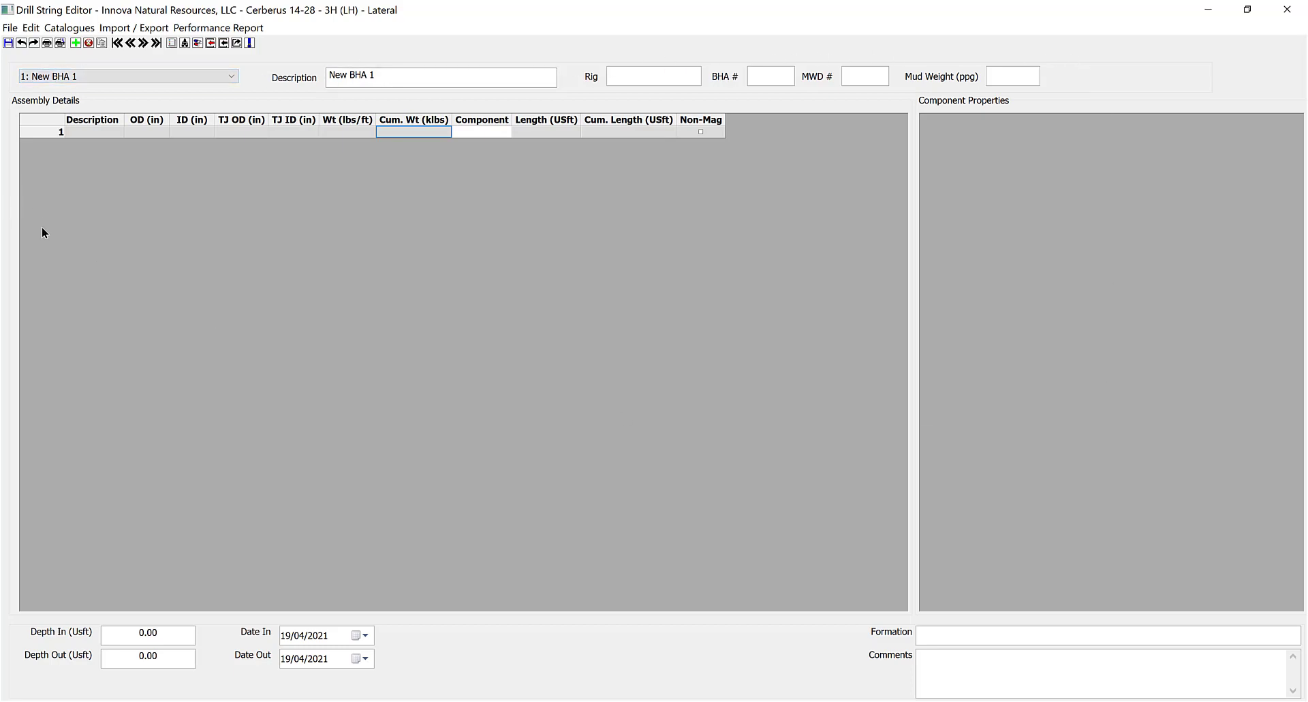
{"action": "left_click", "coordinate": [414, 132]}
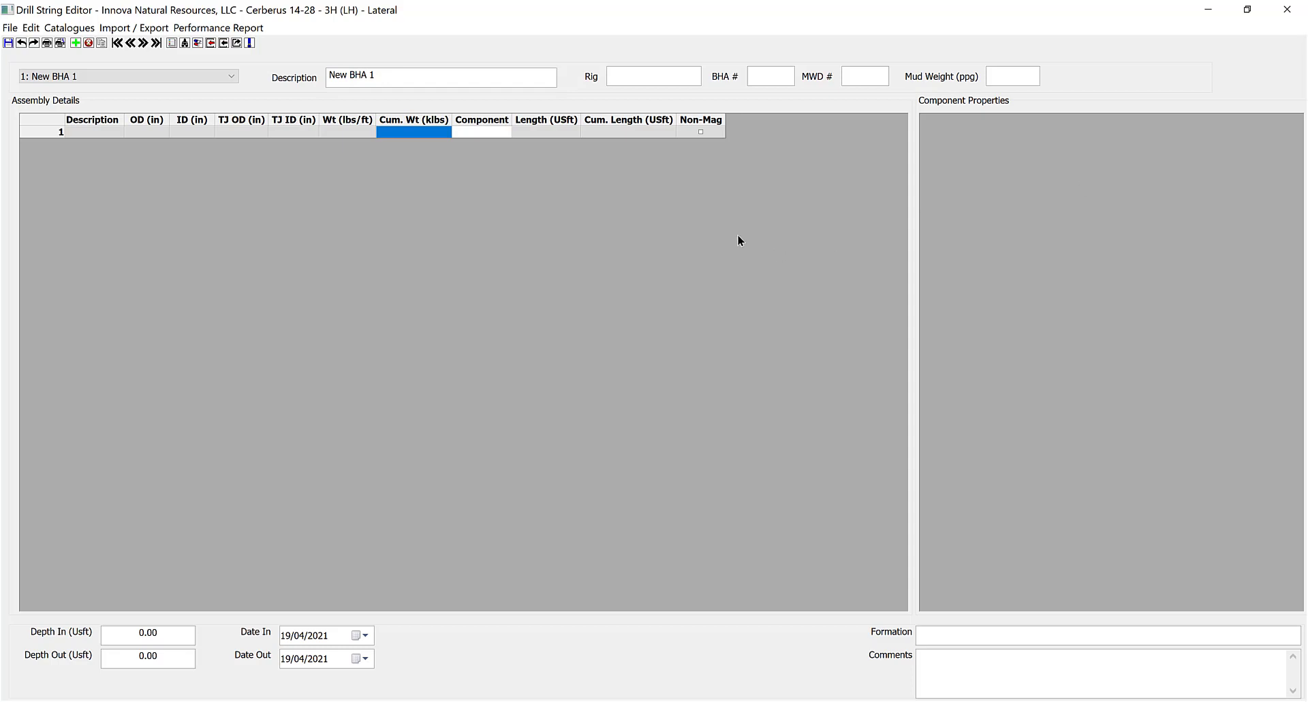
Fill the BHA header: description Surface, rig Patterson 142, BHA and MWD # 1, mud weight 8.3.
{"action": "left_click", "coordinate": [430, 74]}
{"action": "type", "text": "Surface"}
{"action": "key", "text": "Tab"}
{"action": "left_click", "coordinate": [674, 72]}
{"action": "type", "text": "Patterson"}
{"action": "type", "text": " 142"}
{"action": "type", "text": "1"}
{"action": "key", "text": "Tab"}
{"action": "key", "text": "Tab"}
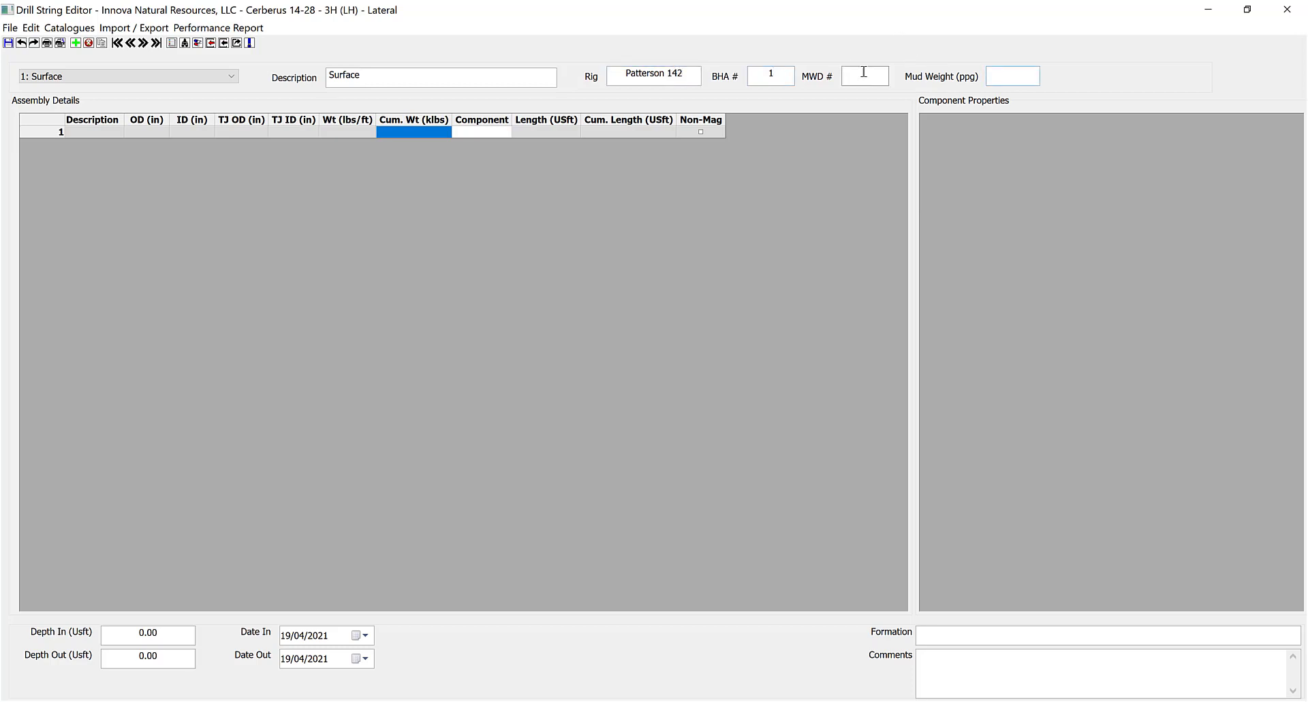
{"action": "key", "text": "Tab"}
{"action": "type", "text": "8.3"}
{"action": "left_click_drag", "start_coordinate": [1022, 75], "coordinate": [995, 74]}
{"action": "left_click", "coordinate": [501, 133]}
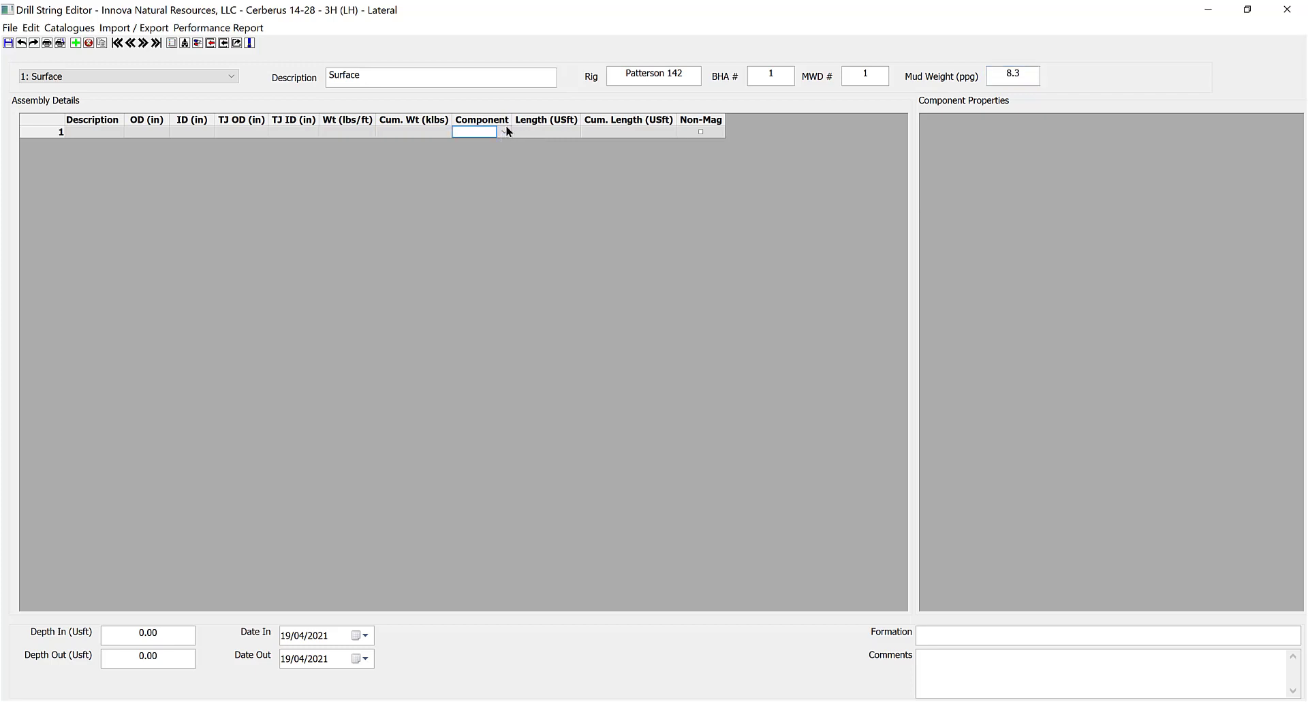
Set row 1's component to Drill Bit and choose Insert from Catalogue on it.
{"action": "left_click", "coordinate": [505, 133]}
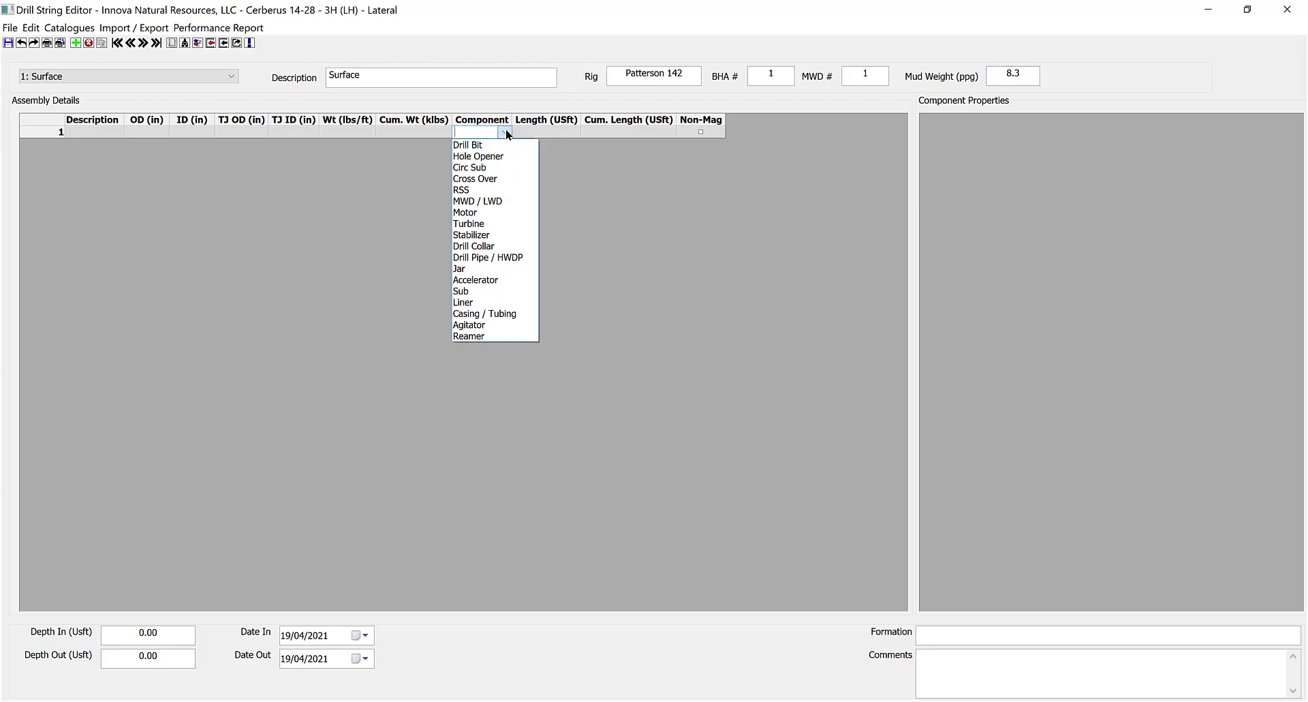
{"action": "left_click", "coordinate": [475, 145]}
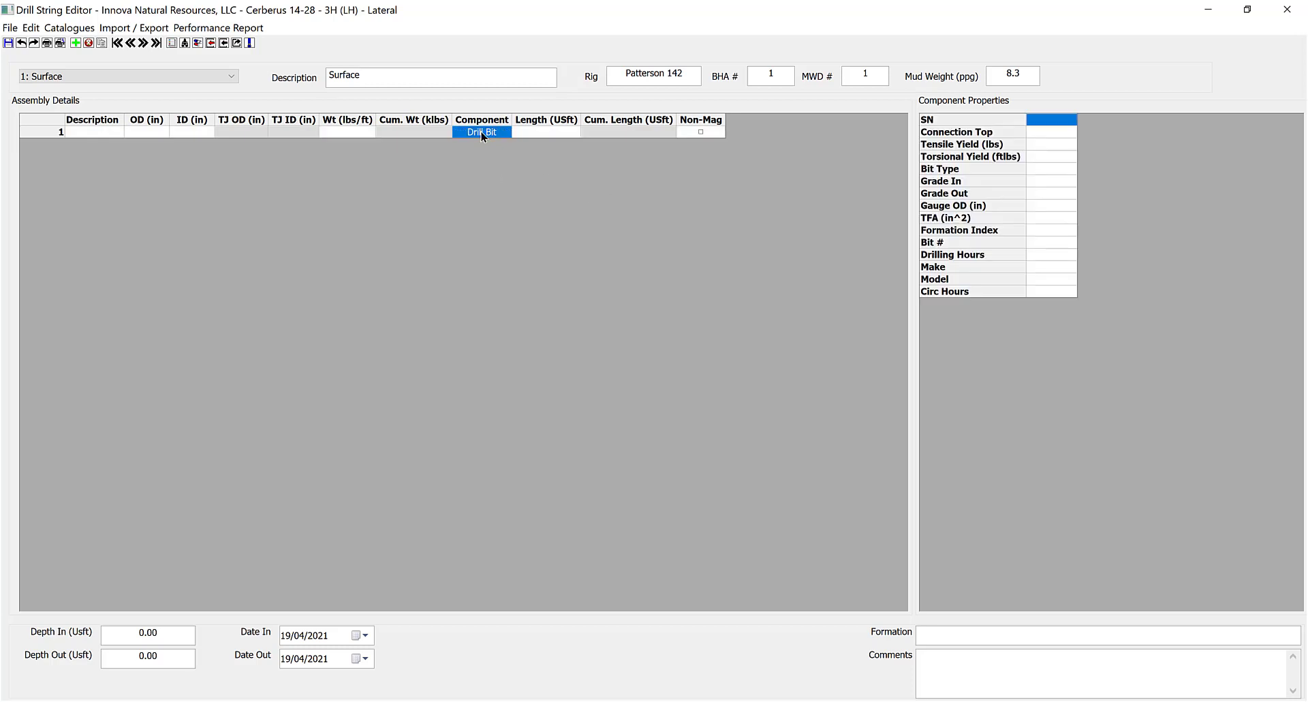
{"action": "left_click", "coordinate": [104, 131]}
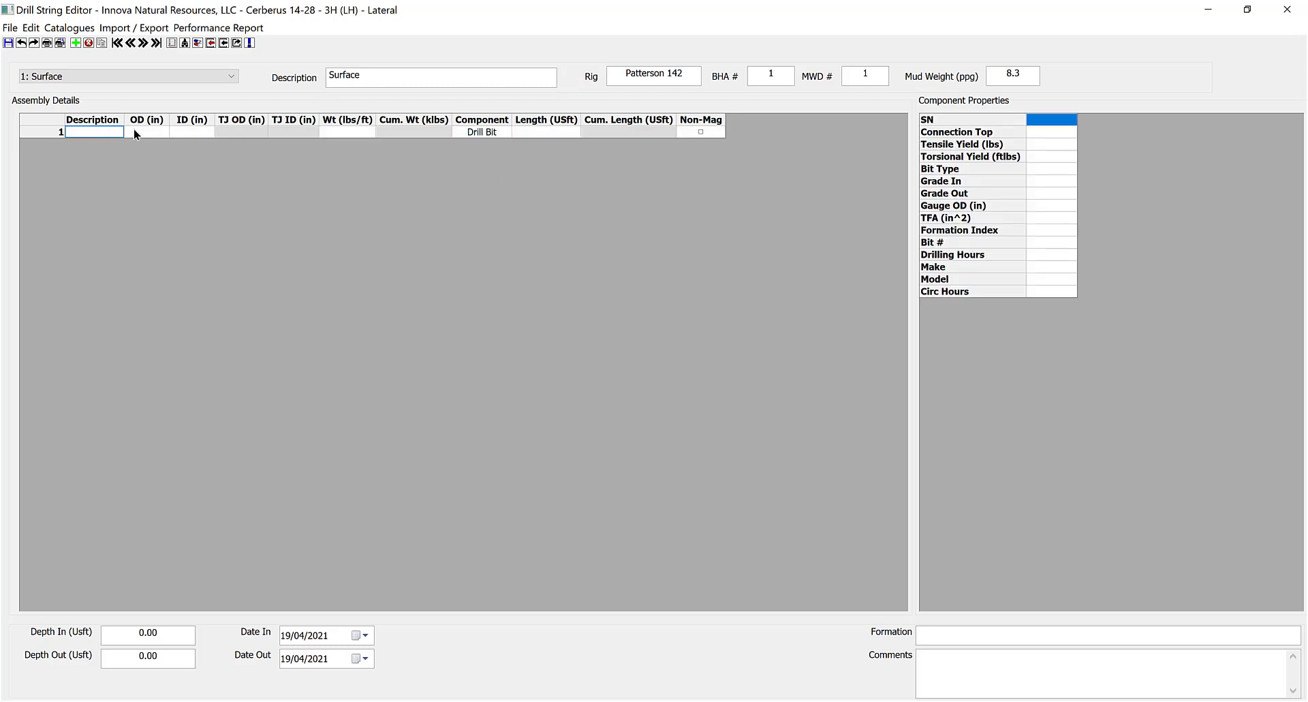
{"action": "left_click", "coordinate": [138, 131]}
{"action": "left_click", "coordinate": [190, 130]}
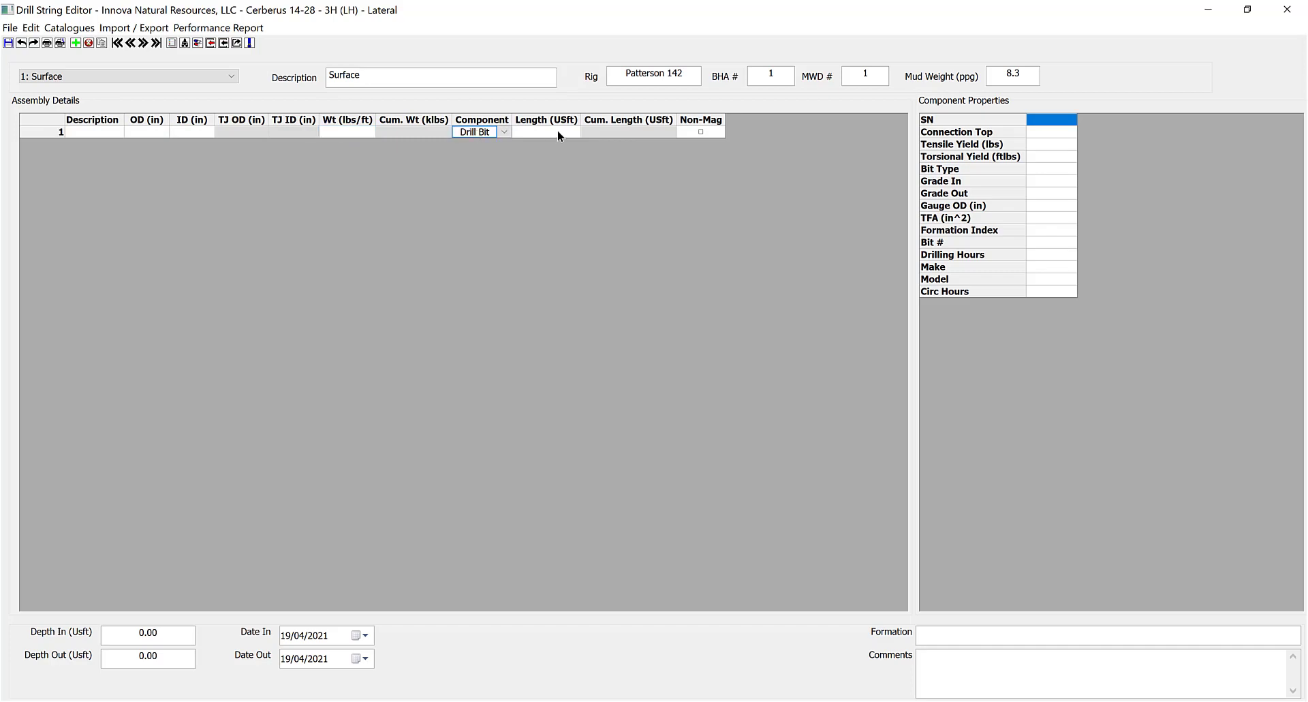
{"action": "left_click", "coordinate": [470, 132]}
{"action": "right_click", "coordinate": [471, 133]}
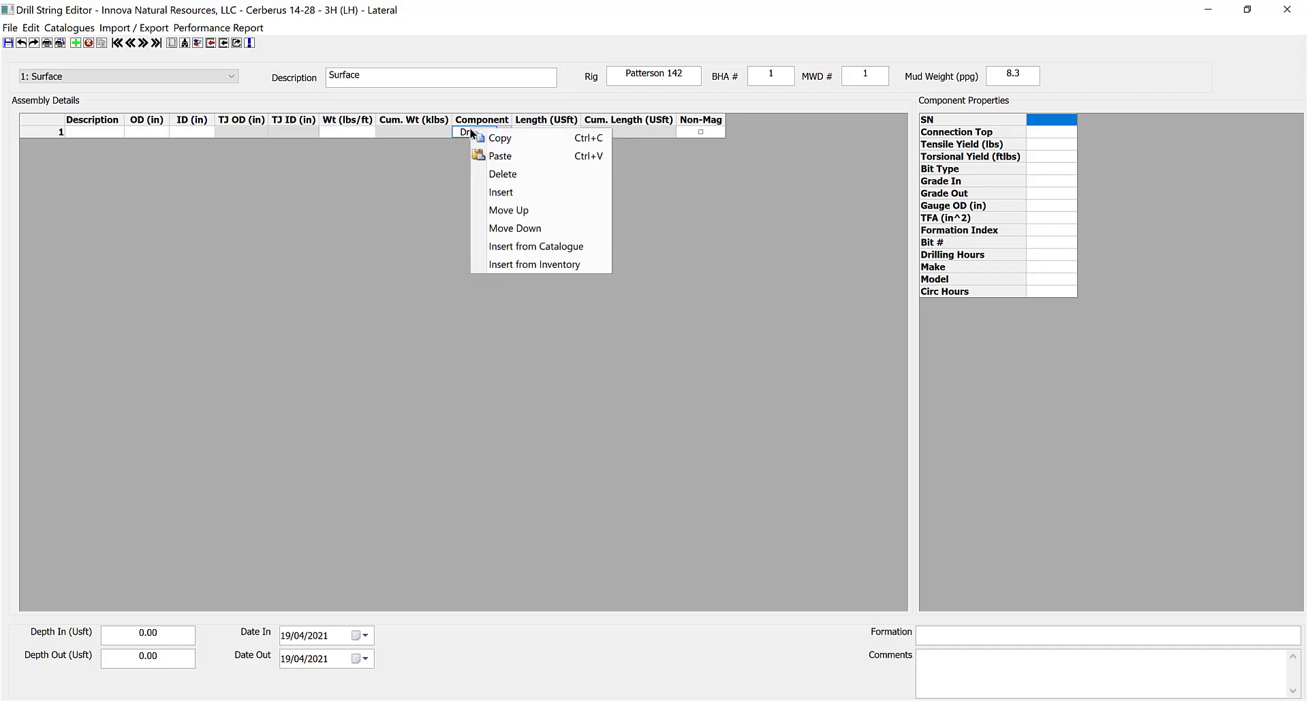
{"action": "left_click", "coordinate": [506, 250]}
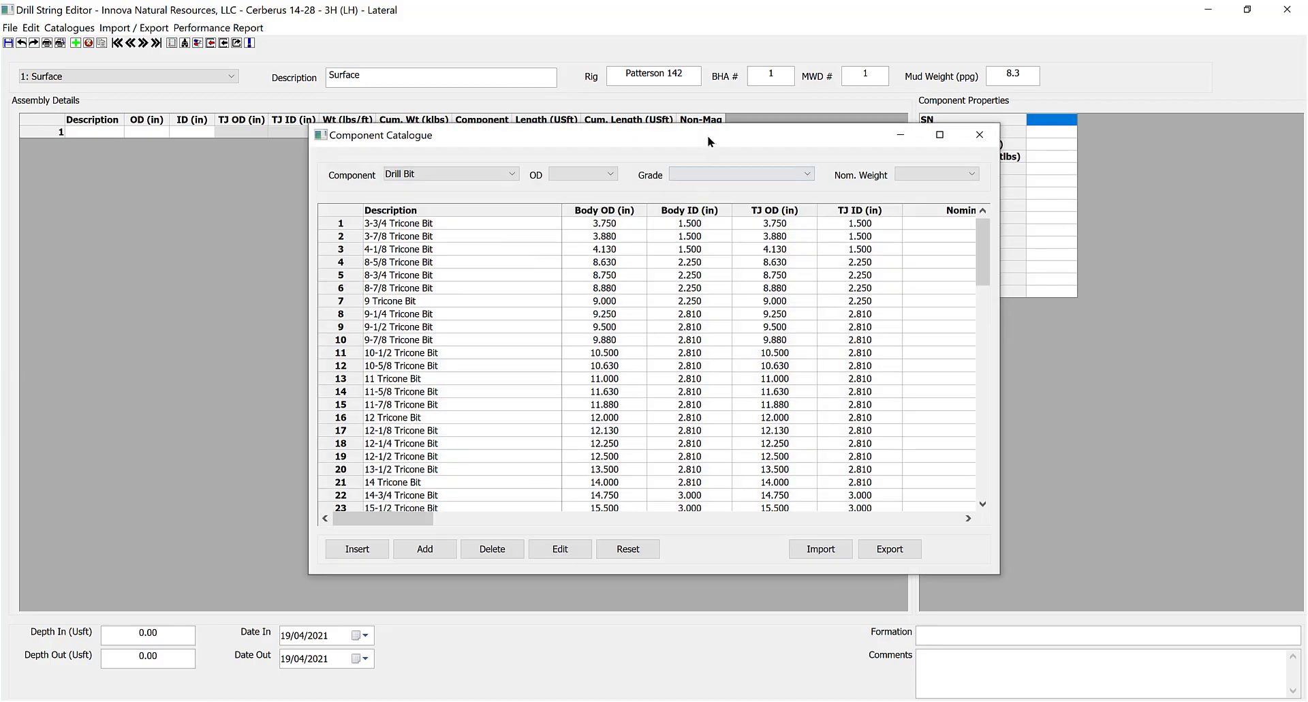
Filter the catalogue to 12.25 in and insert the 12-1/4 PDC Bit into row 1.
{"action": "left_click_drag", "start_coordinate": [707, 134], "coordinate": [673, 116]}
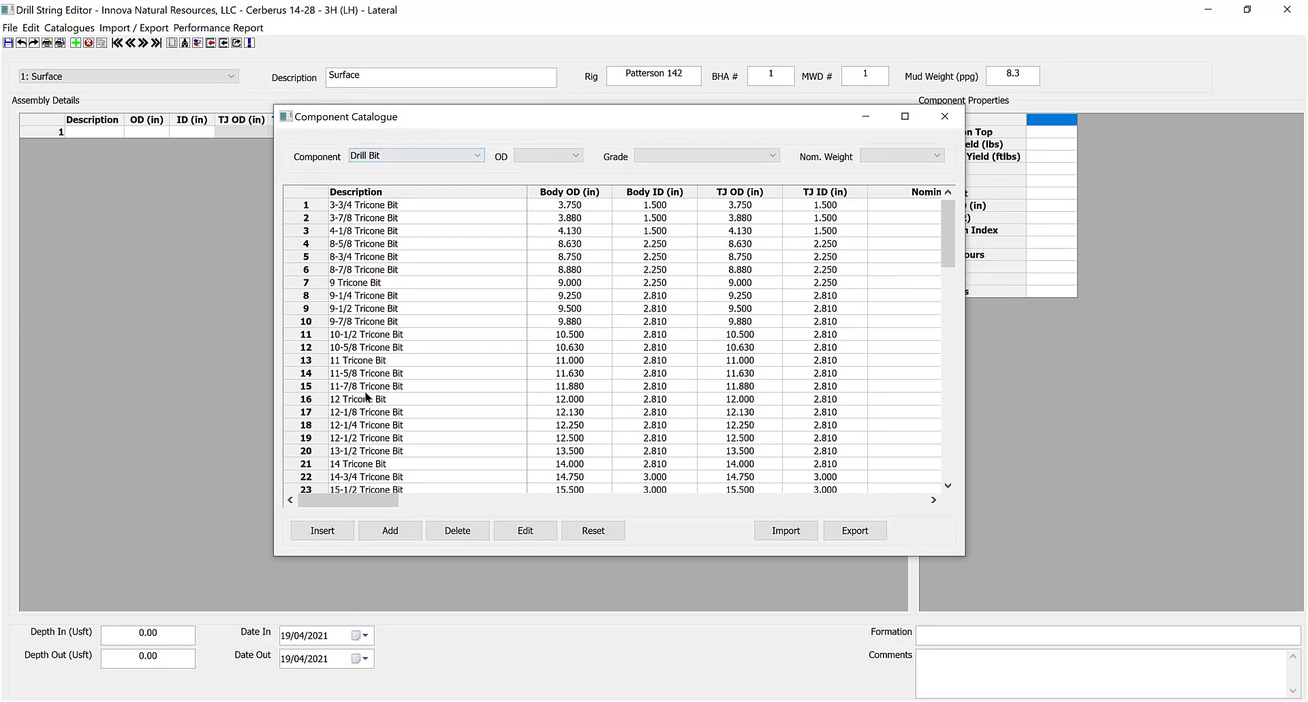
{"action": "left_click", "coordinate": [576, 155]}
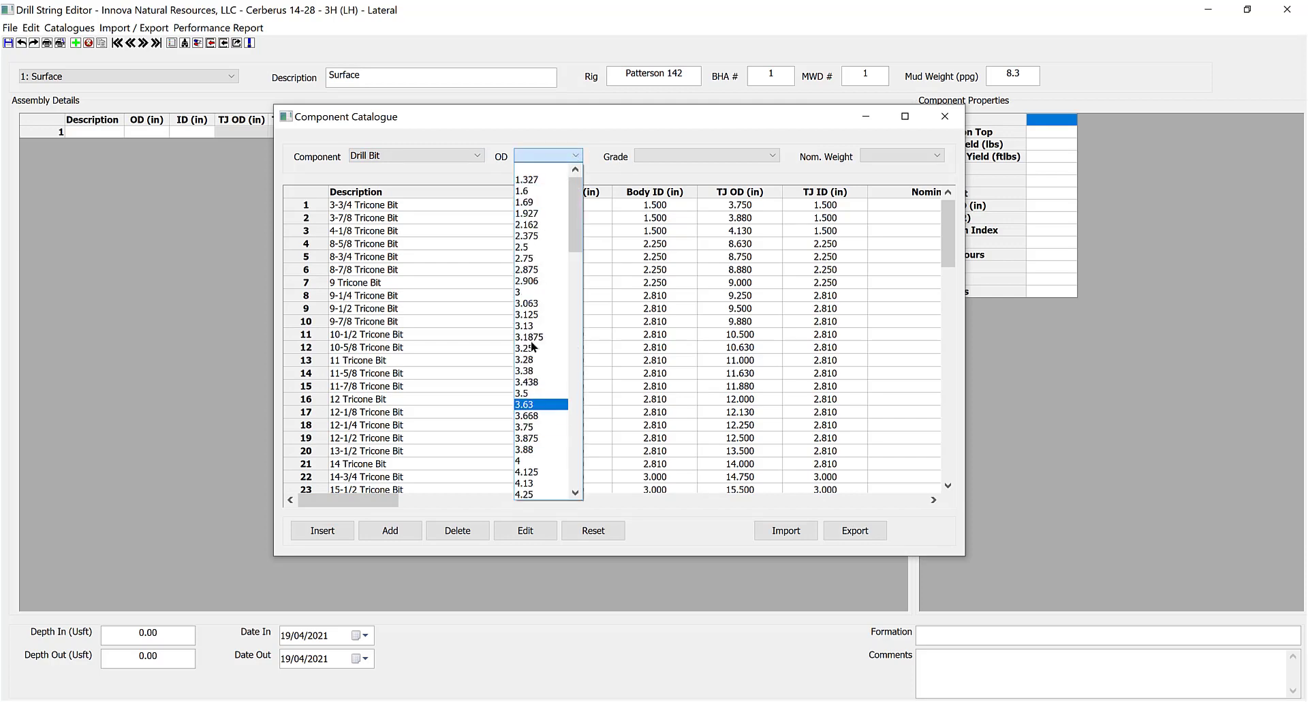
{"action": "scroll", "coordinate": [530, 340], "scroll_direction": "down", "scroll_amount": 10}
{"action": "scroll", "coordinate": [535, 381], "scroll_direction": "down", "scroll_amount": 15}
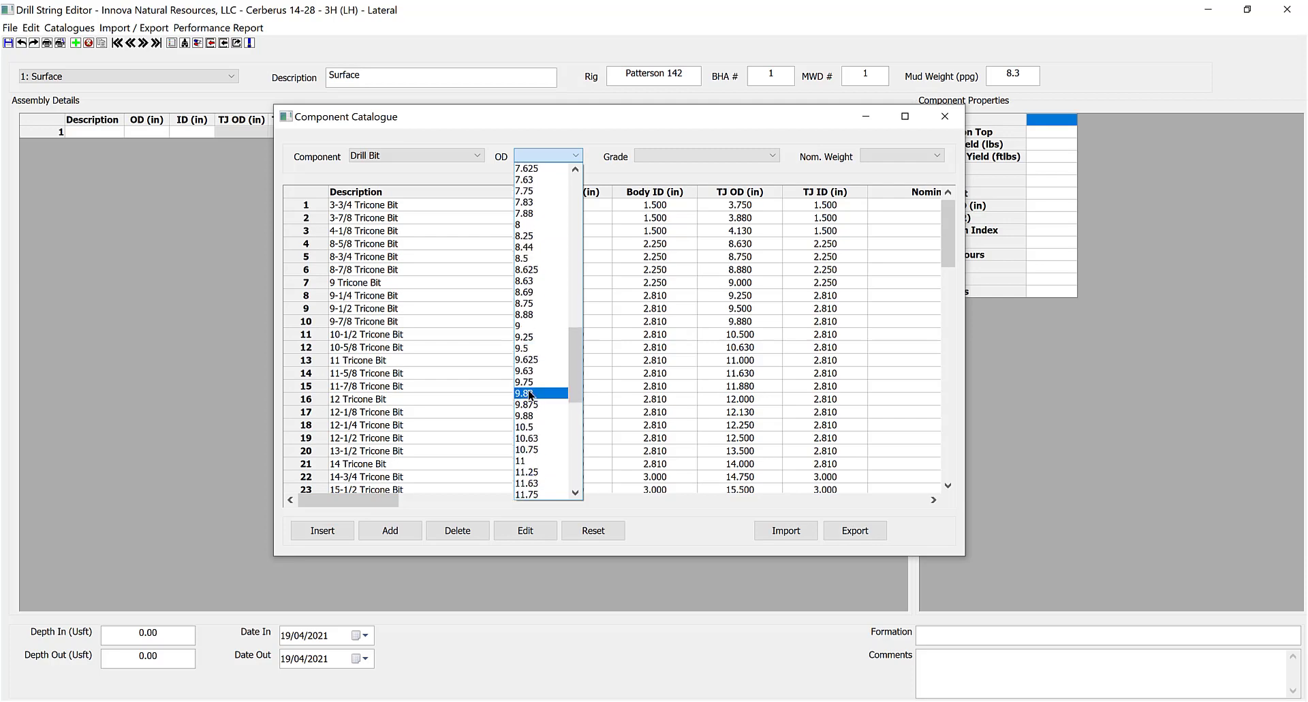
{"action": "left_click", "coordinate": [534, 382]}
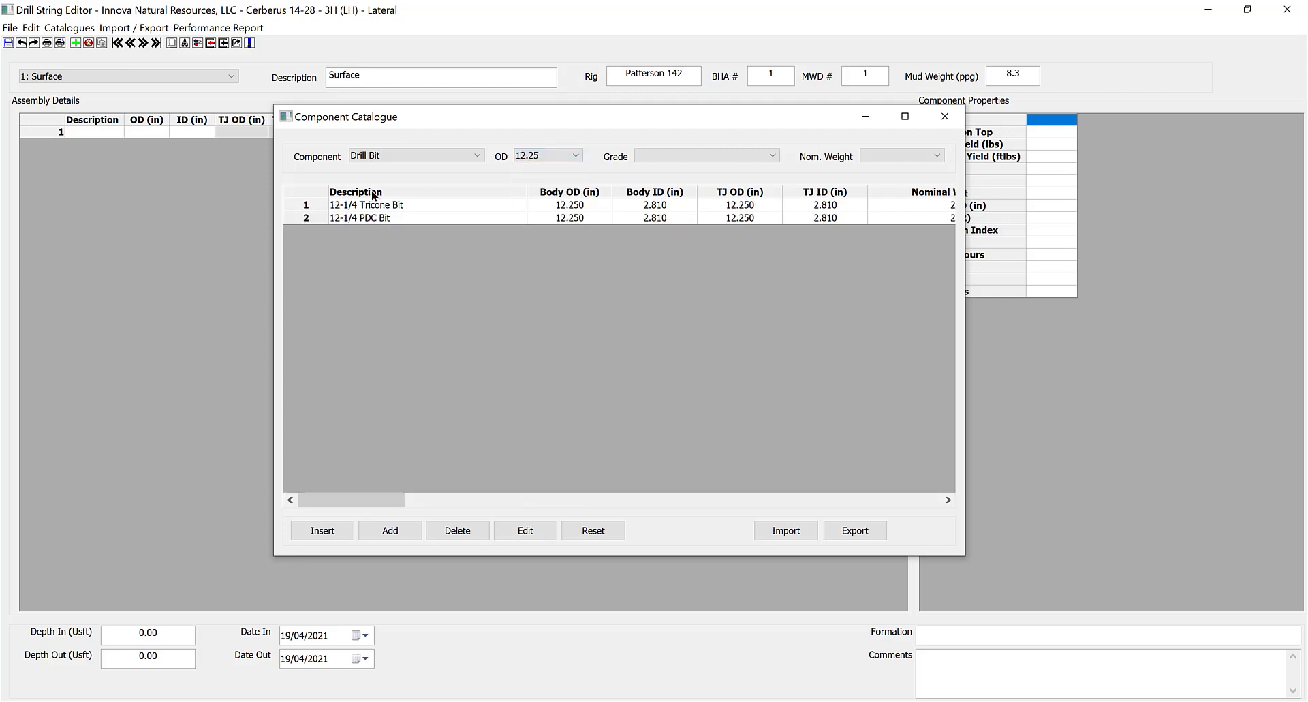
{"action": "left_click", "coordinate": [308, 218]}
{"action": "left_click", "coordinate": [344, 532]}
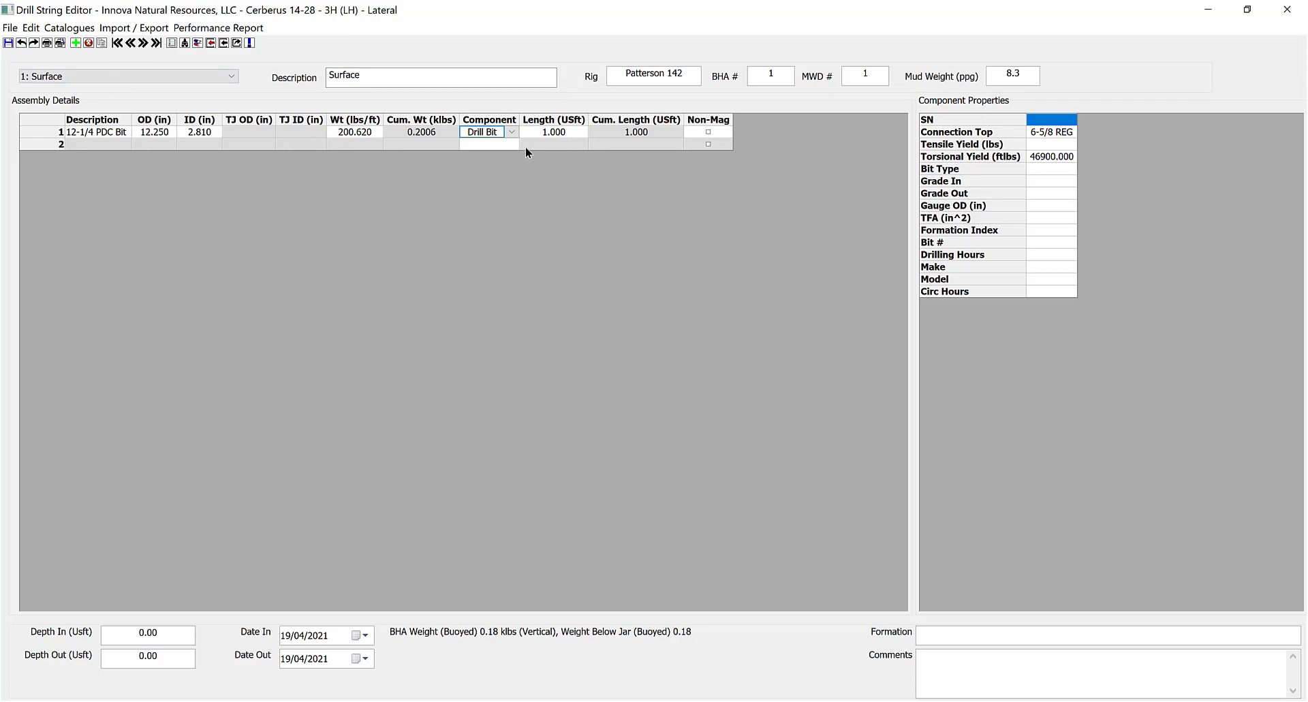
{"action": "left_click", "coordinate": [52, 133]}
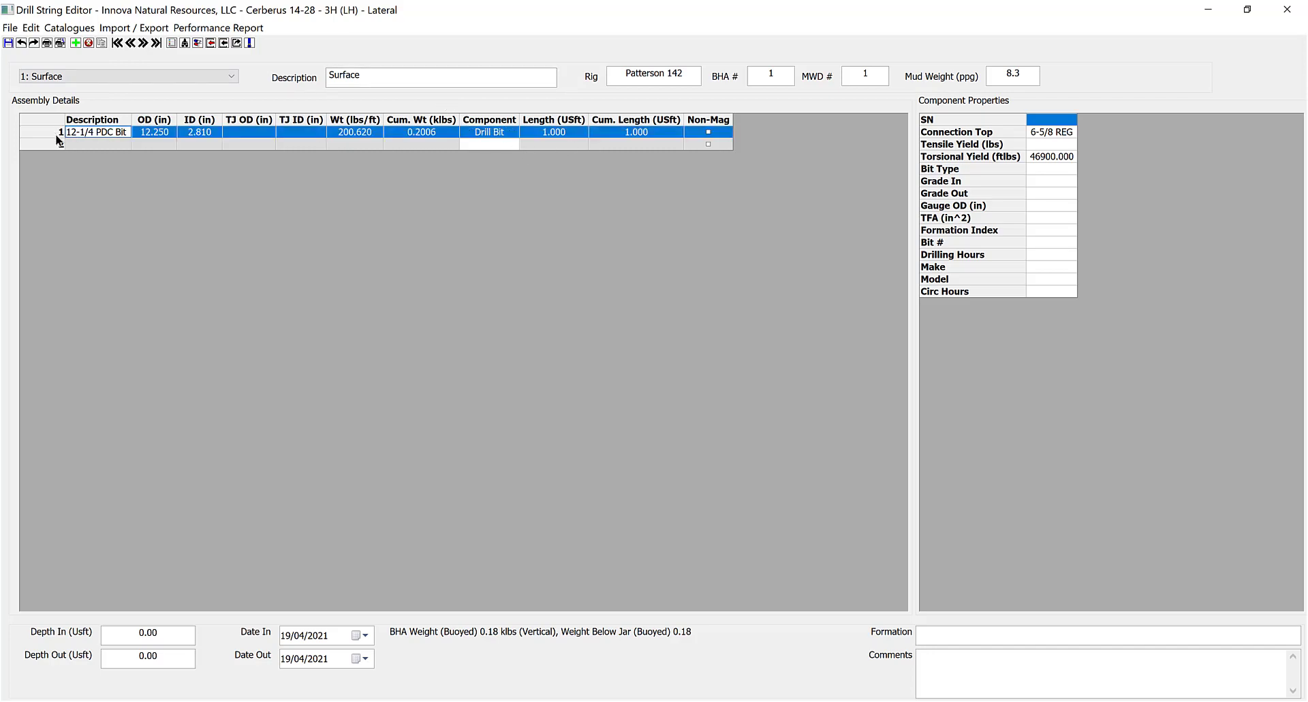
Delete the 12-1/4 PDC Bit row and confirm the deletion.
{"action": "key", "text": "Delete"}
{"action": "key", "text": "Return"}
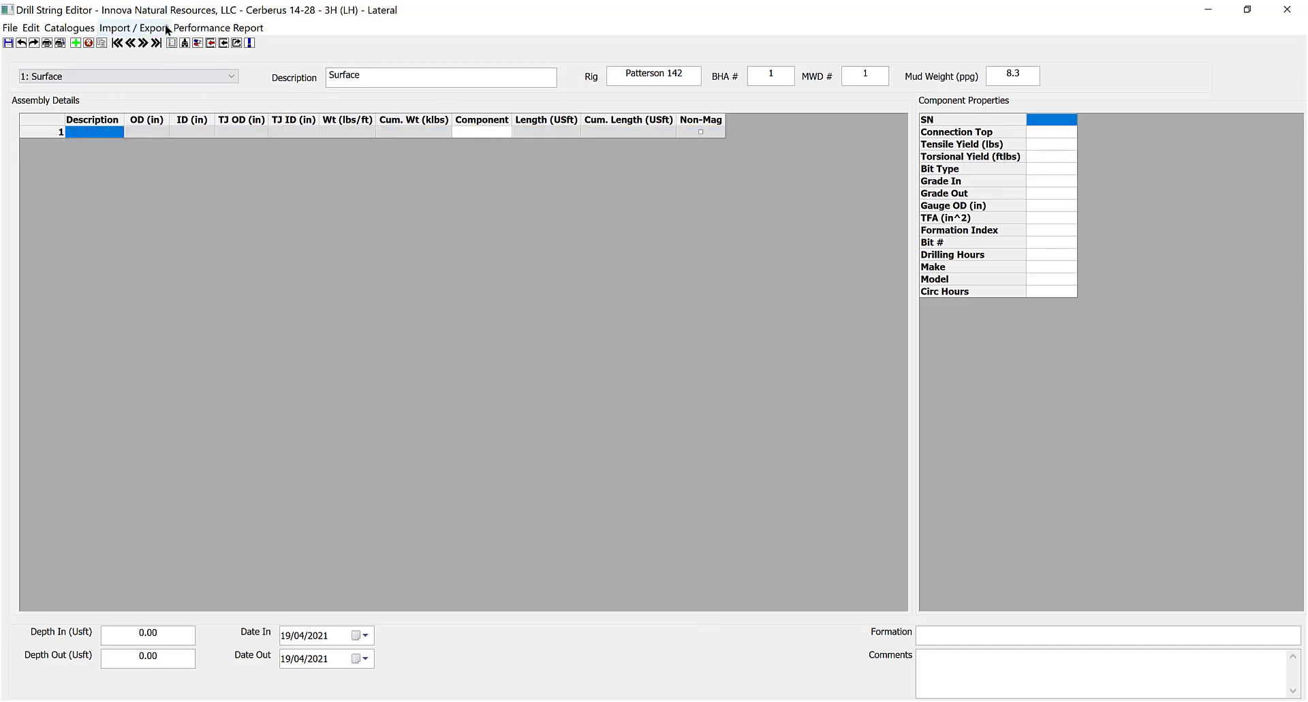
{"action": "left_click", "coordinate": [134, 28]}
{"action": "left_click", "coordinate": [487, 206]}
Try Insert from Inventory on row 1's component cell, then close the inventory without inserting.
{"action": "left_click", "coordinate": [504, 134]}
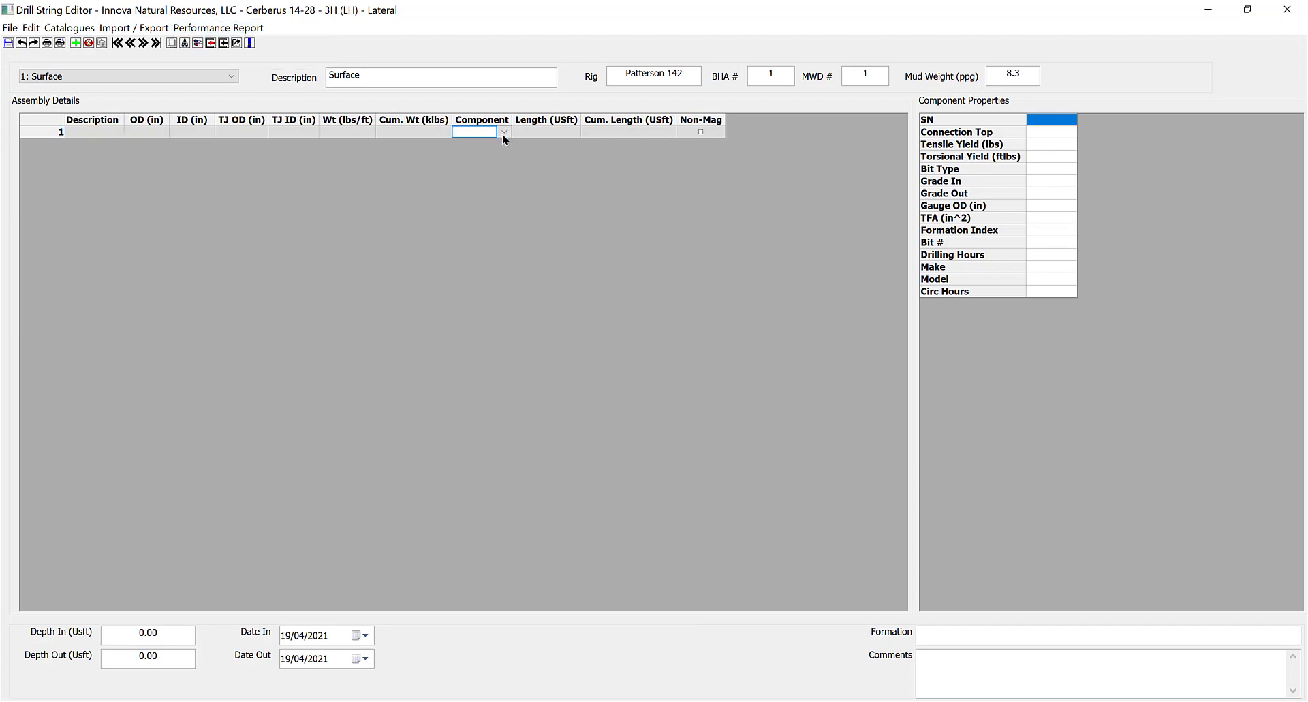
{"action": "left_click", "coordinate": [505, 132]}
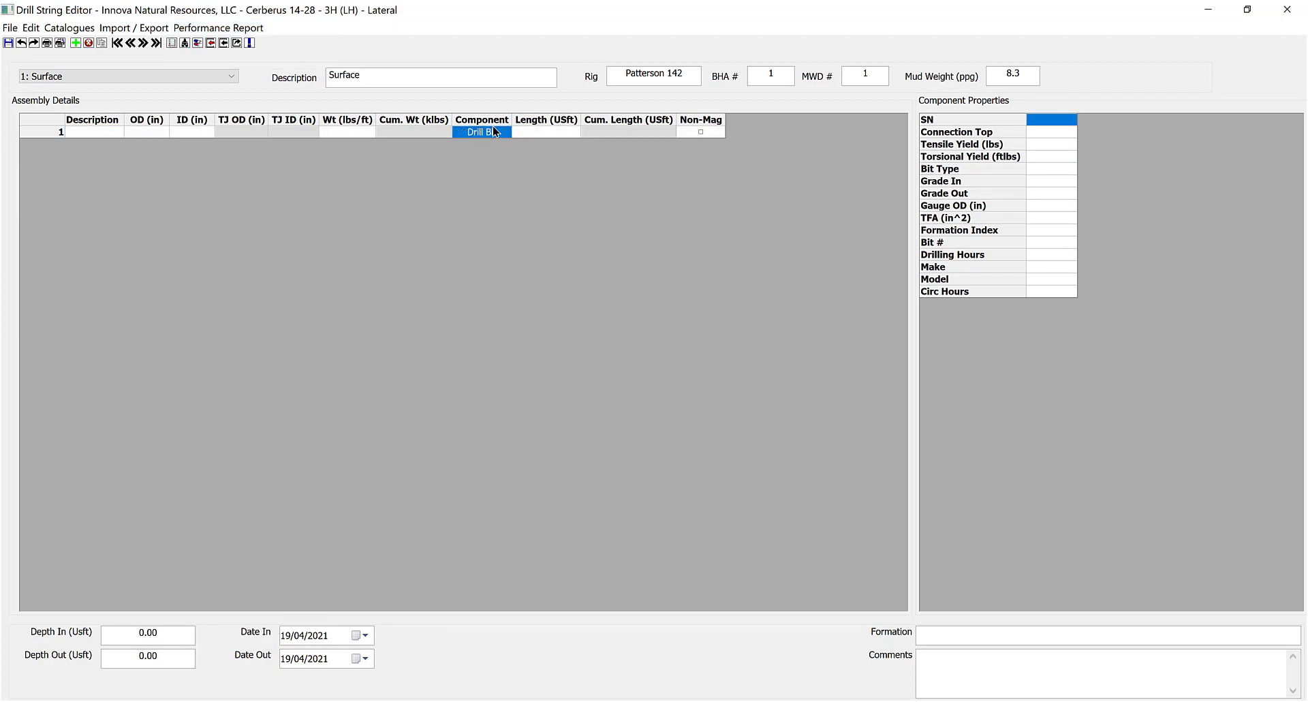
{"action": "right_click", "coordinate": [492, 128]}
{"action": "left_click", "coordinate": [512, 261]}
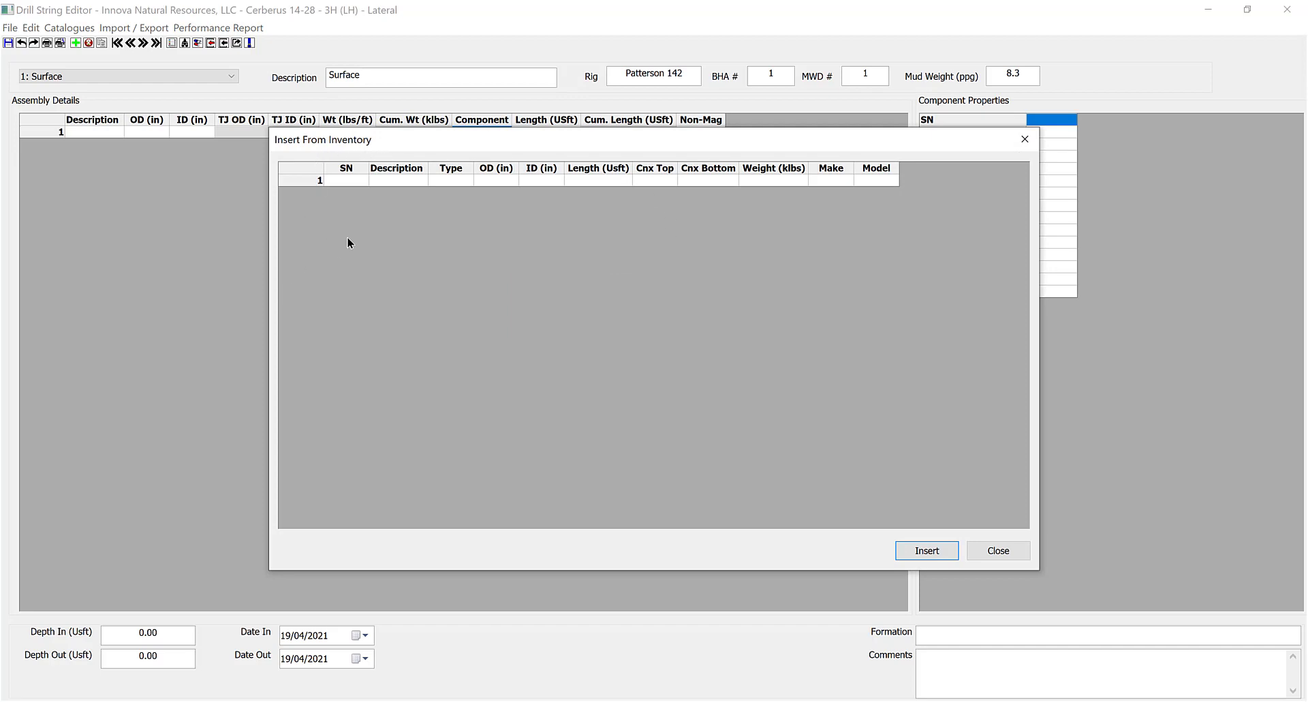
{"action": "left_click_drag", "start_coordinate": [579, 146], "coordinate": [592, 198]}
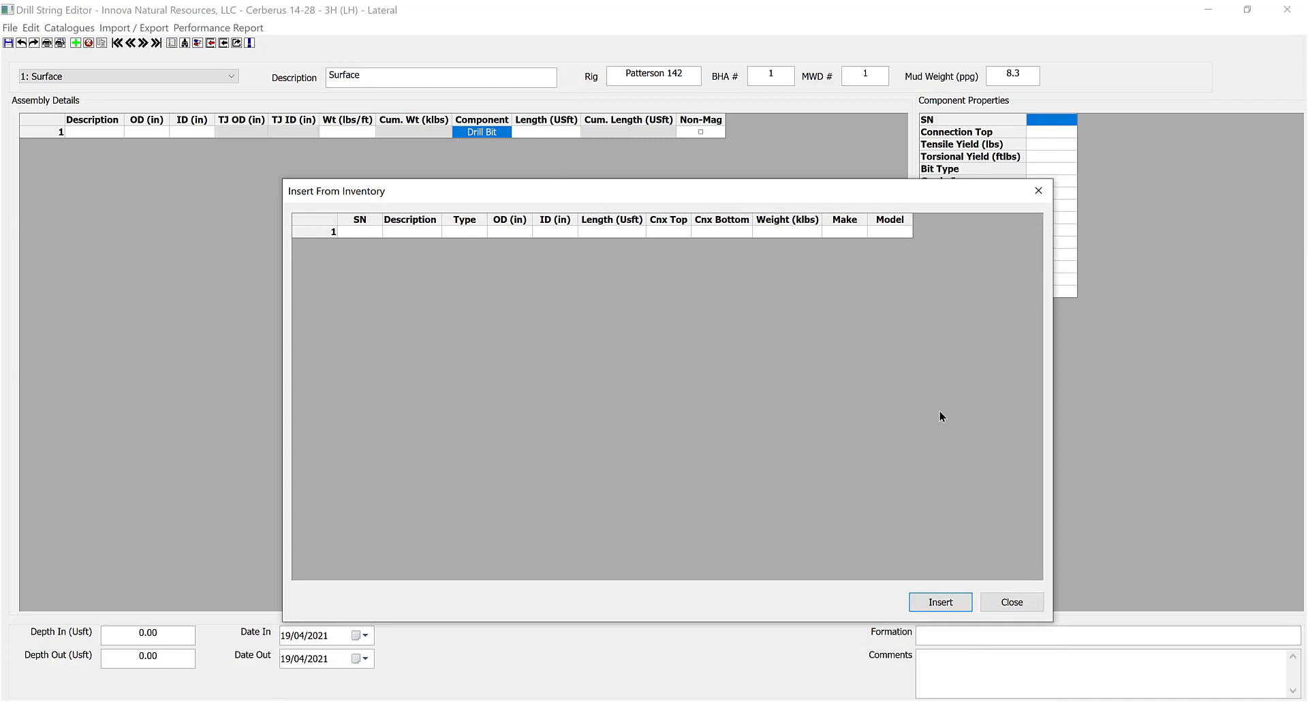
{"action": "left_click", "coordinate": [1002, 602]}
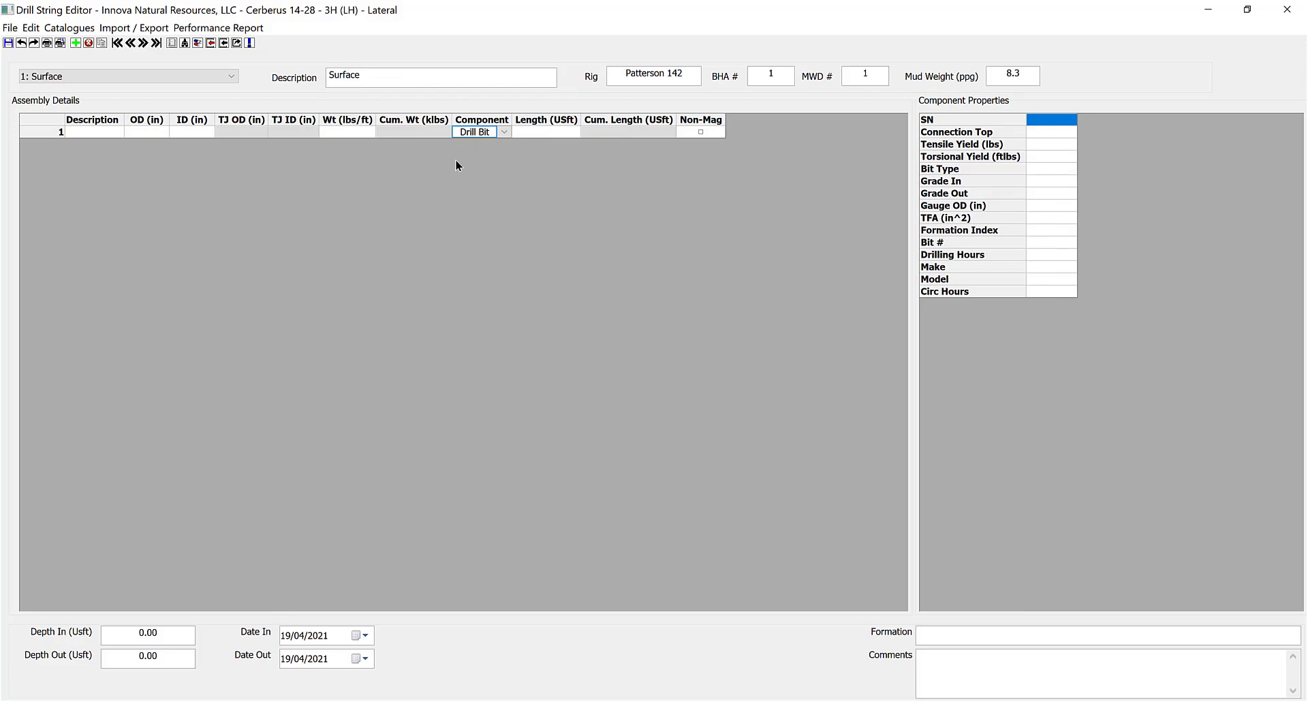
{"action": "right_click", "coordinate": [481, 133]}
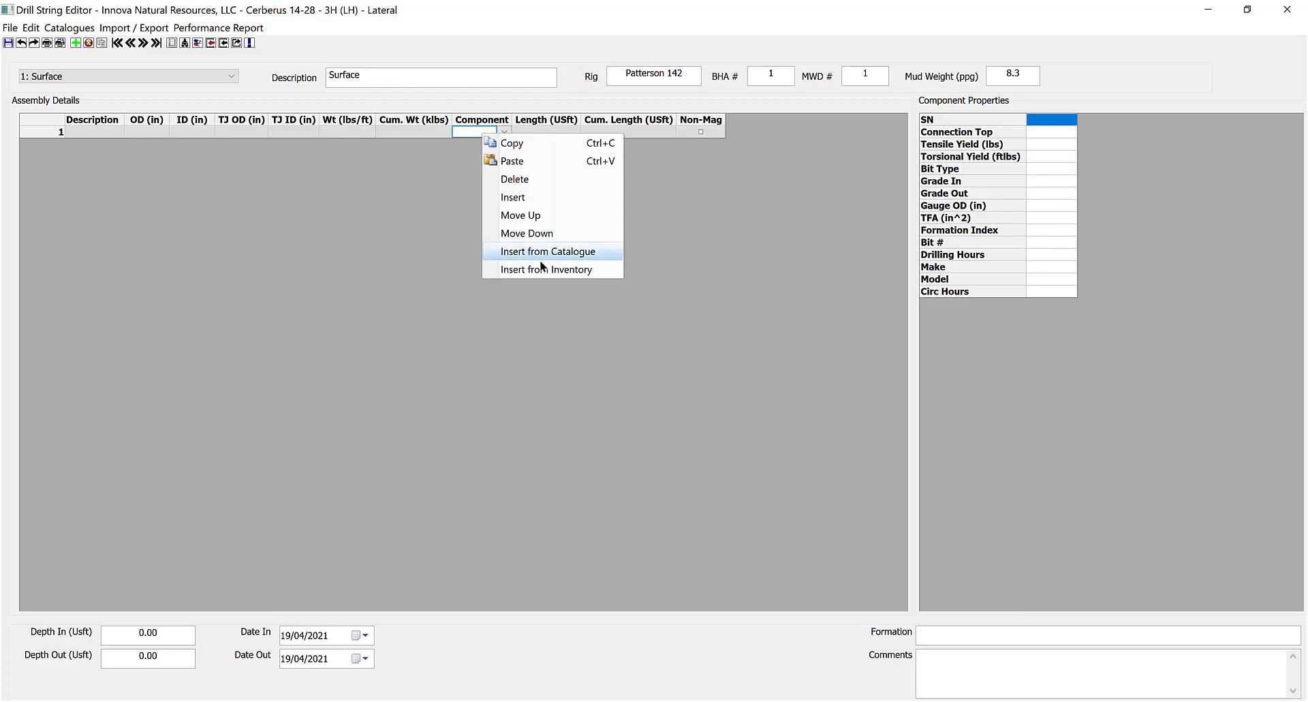
{"action": "left_click", "coordinate": [539, 269]}
{"action": "scroll", "coordinate": [492, 266], "scroll_direction": "down", "scroll_amount": 7}
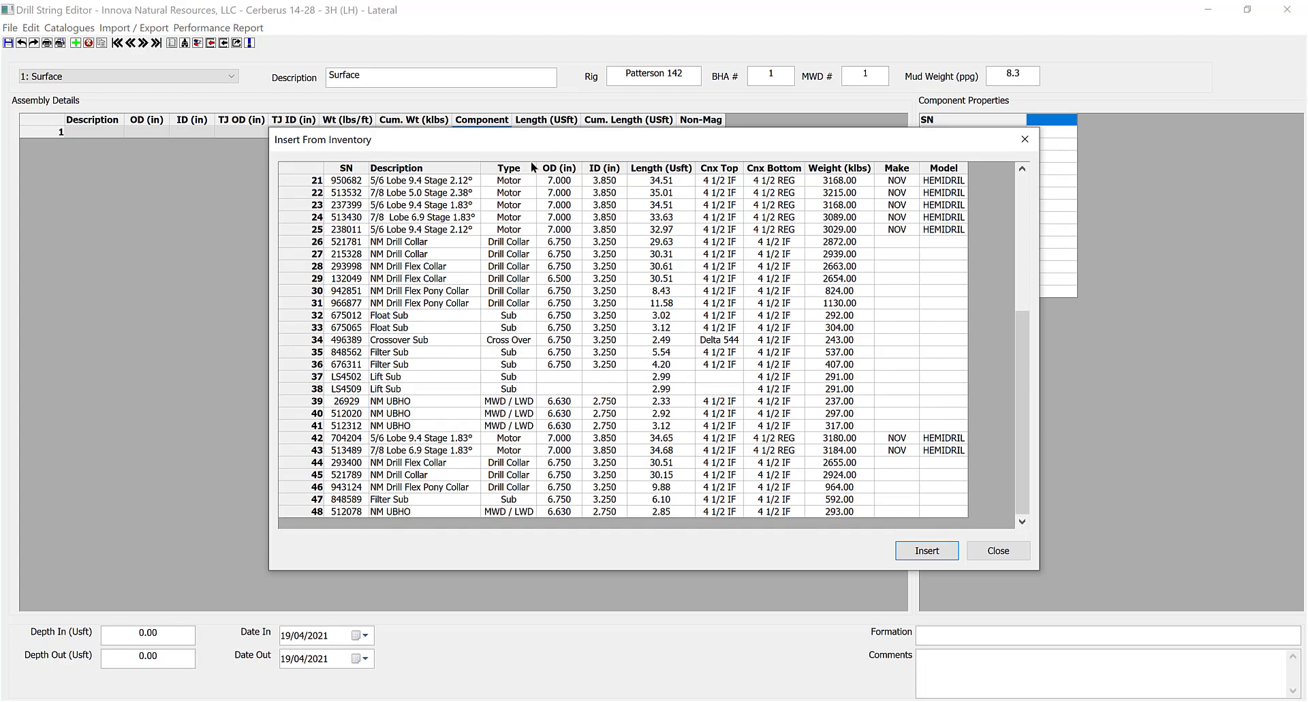
{"action": "scroll", "coordinate": [507, 286], "scroll_direction": "up", "scroll_amount": 7}
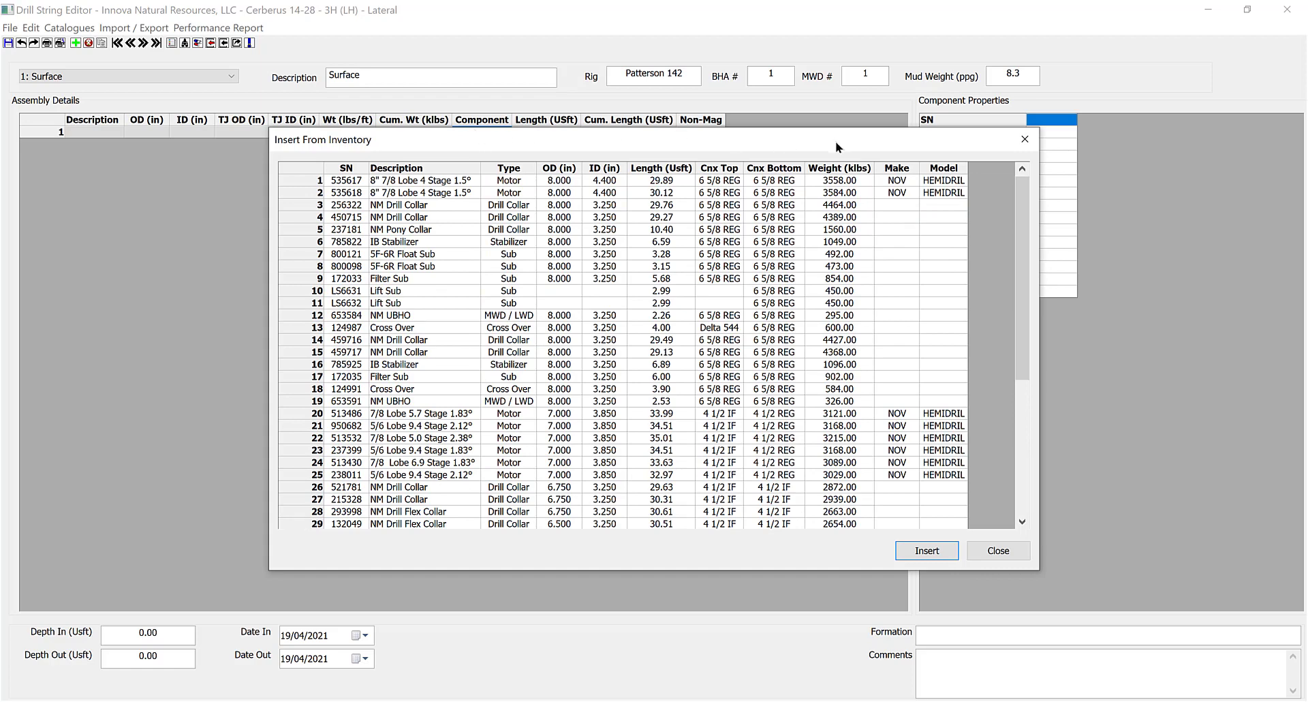
{"action": "left_click", "coordinate": [1026, 141]}
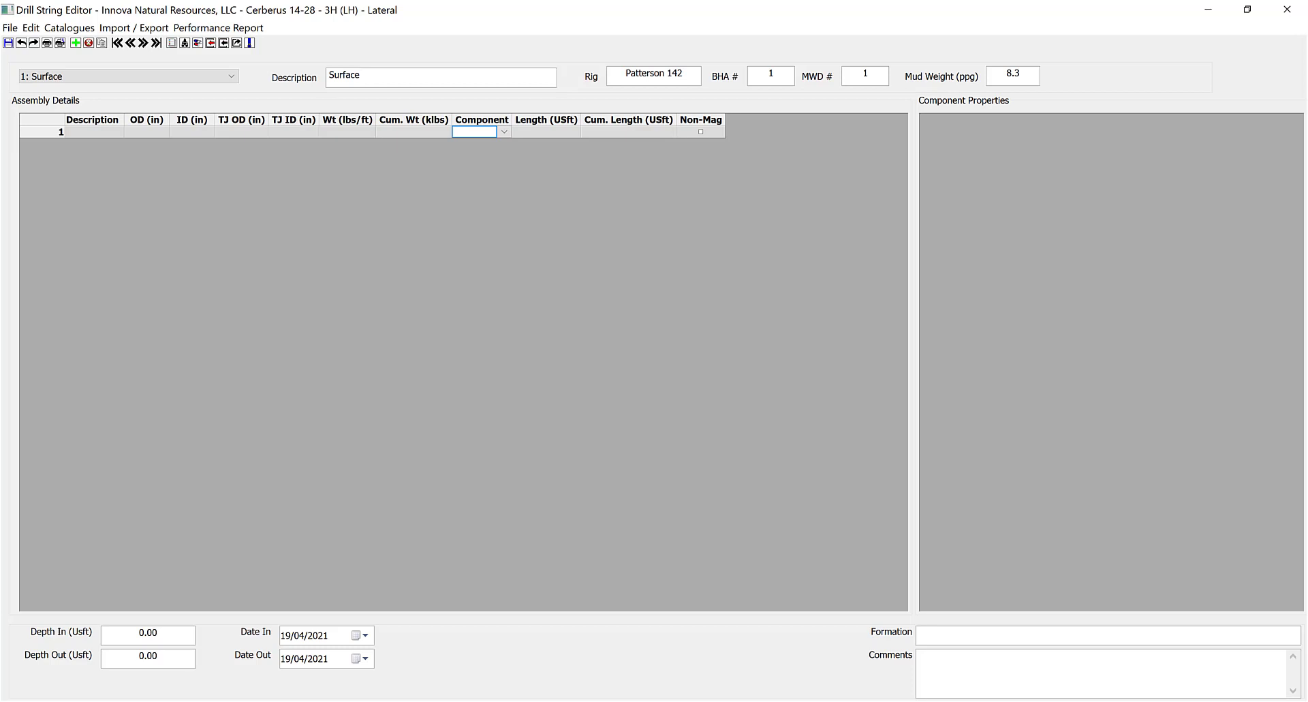
Make row 1 a Drill Bit and paste the nine copied components, Ulterra U616S bit through Cross Over.
{"action": "key", "text": "Escape"}
{"action": "left_click", "coordinate": [499, 133]}
{"action": "key", "text": "Escape"}
{"action": "left_click", "coordinate": [444, 133]}
{"action": "left_click", "coordinate": [486, 133]}
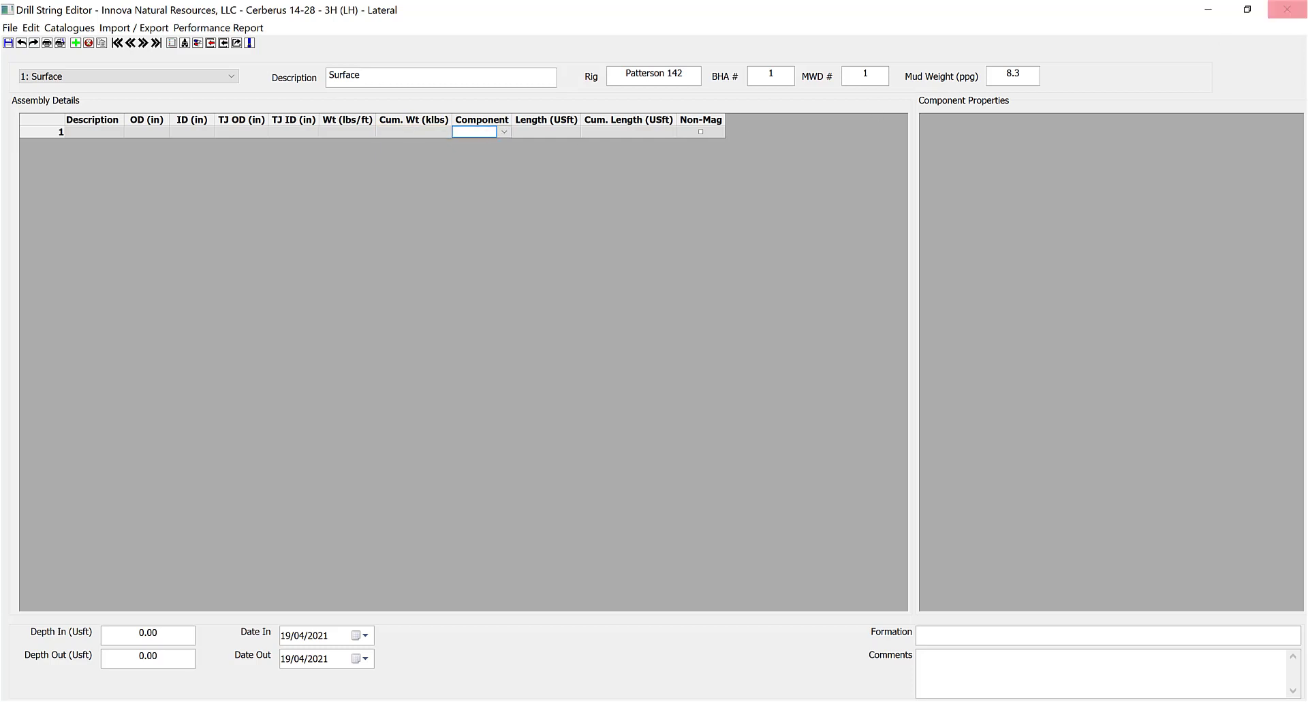
{"action": "left_click", "coordinate": [504, 131]}
{"action": "left_click", "coordinate": [502, 140]}
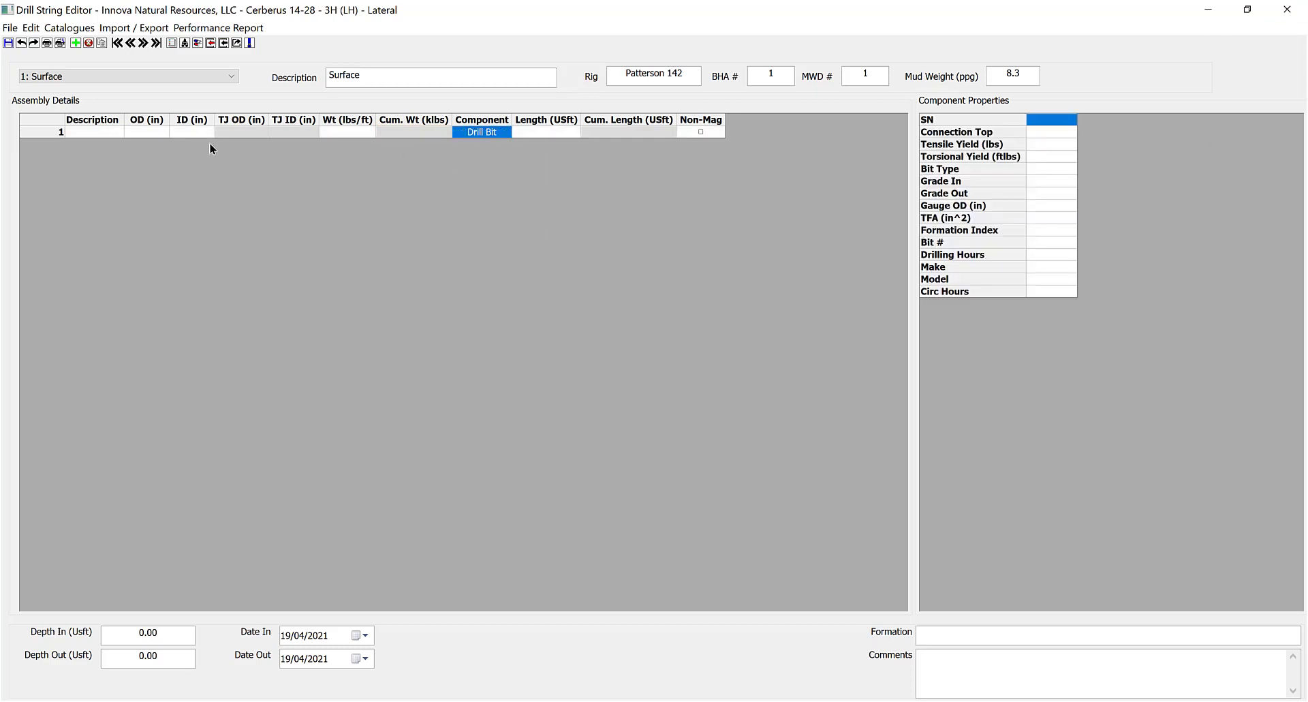
{"action": "left_click", "coordinate": [104, 133]}
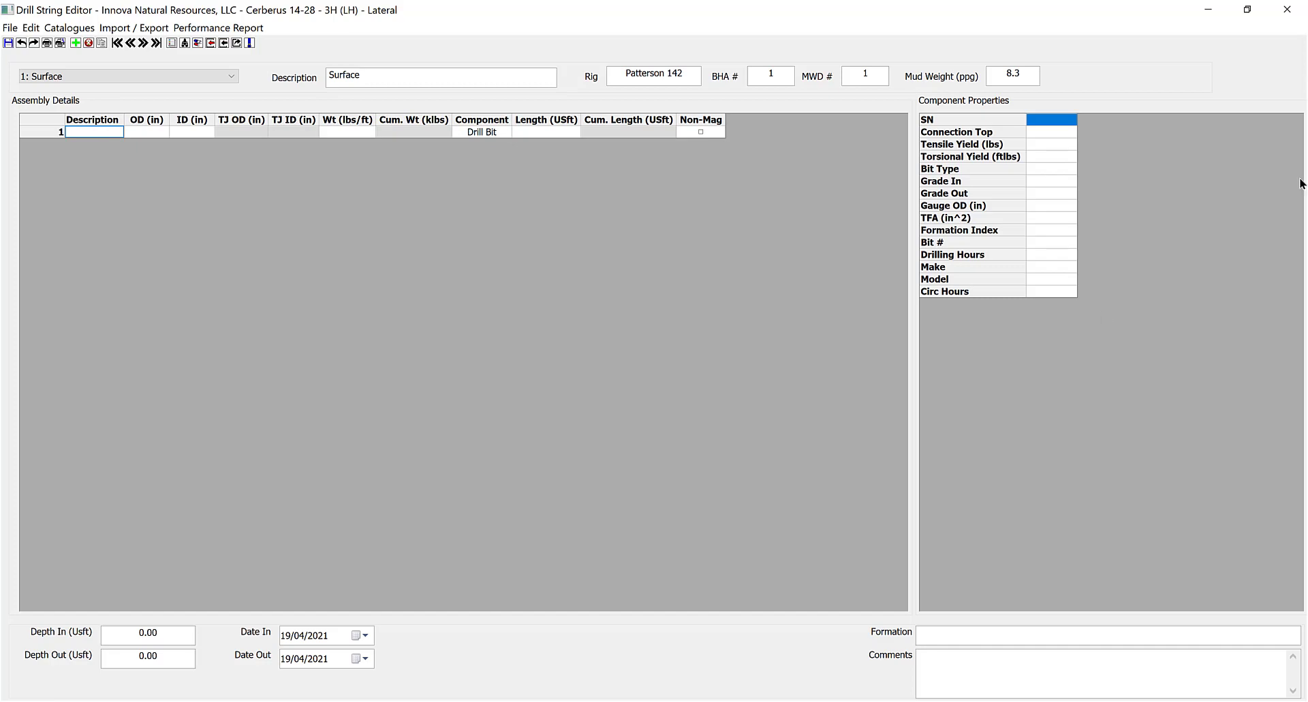
{"action": "right_click", "coordinate": [95, 129]}
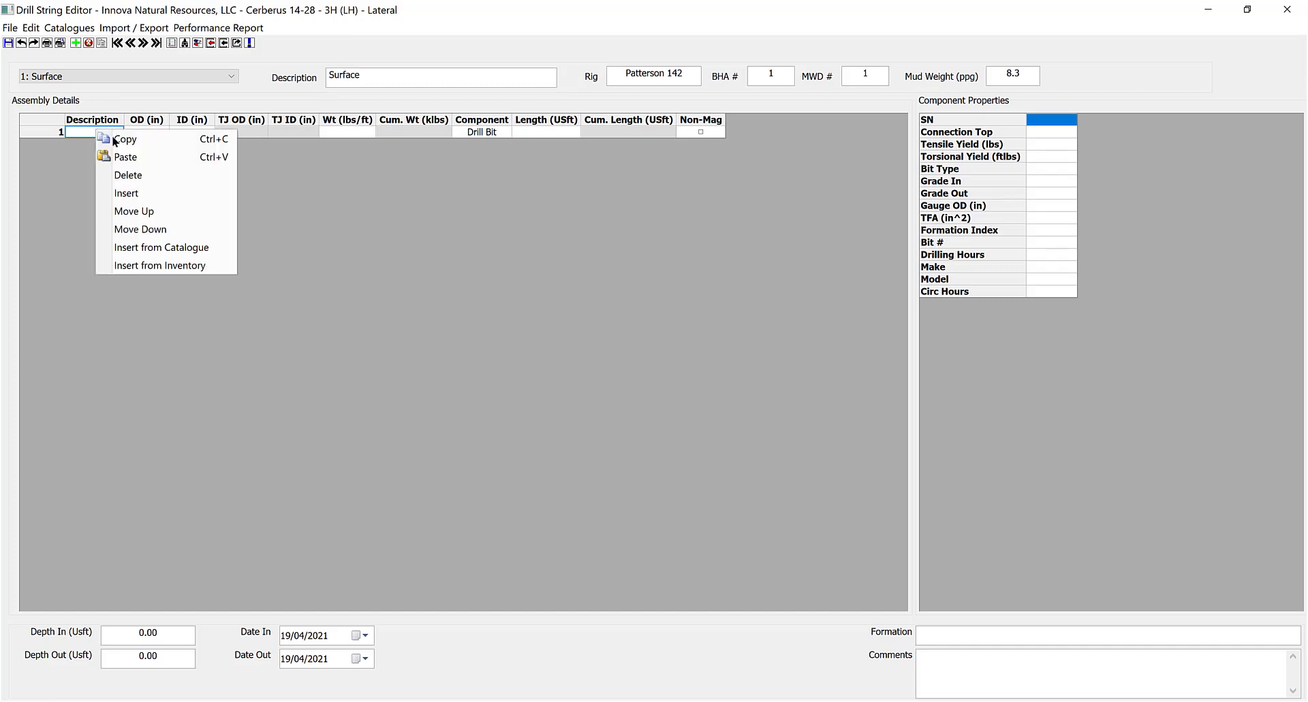
{"action": "left_click", "coordinate": [103, 152]}
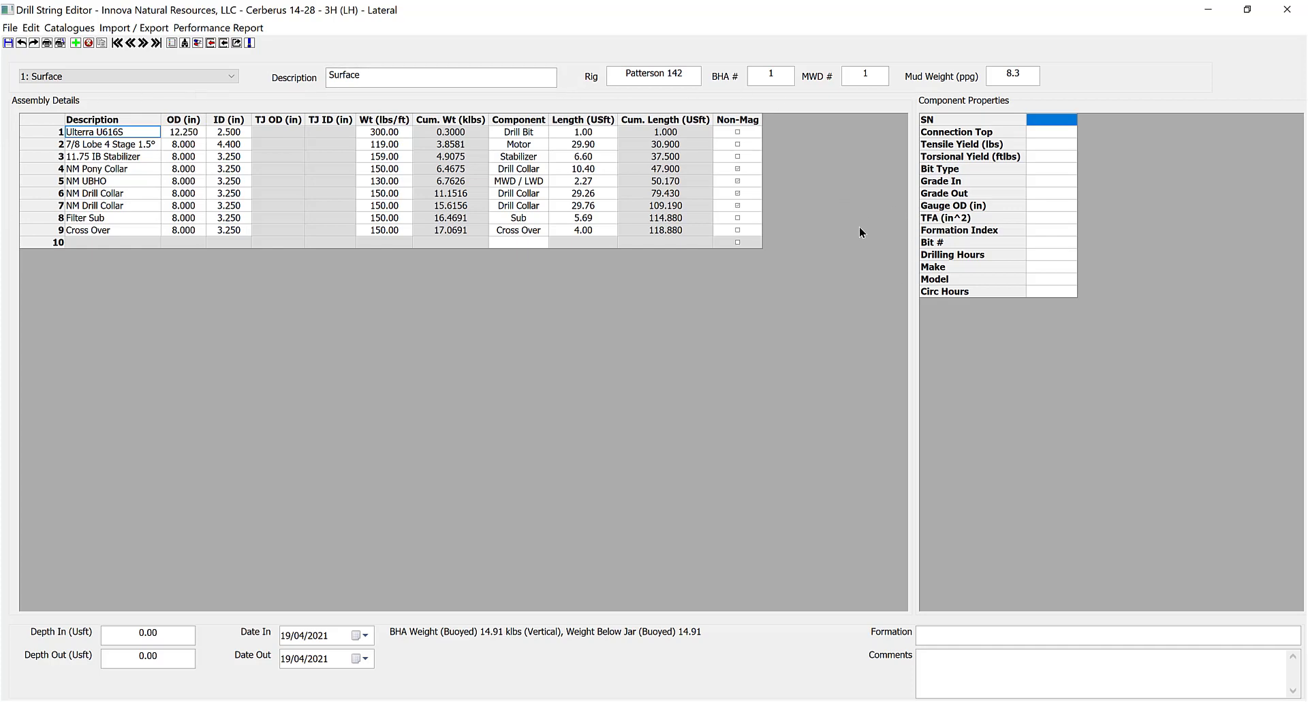
{"action": "left_click", "coordinate": [46, 131]}
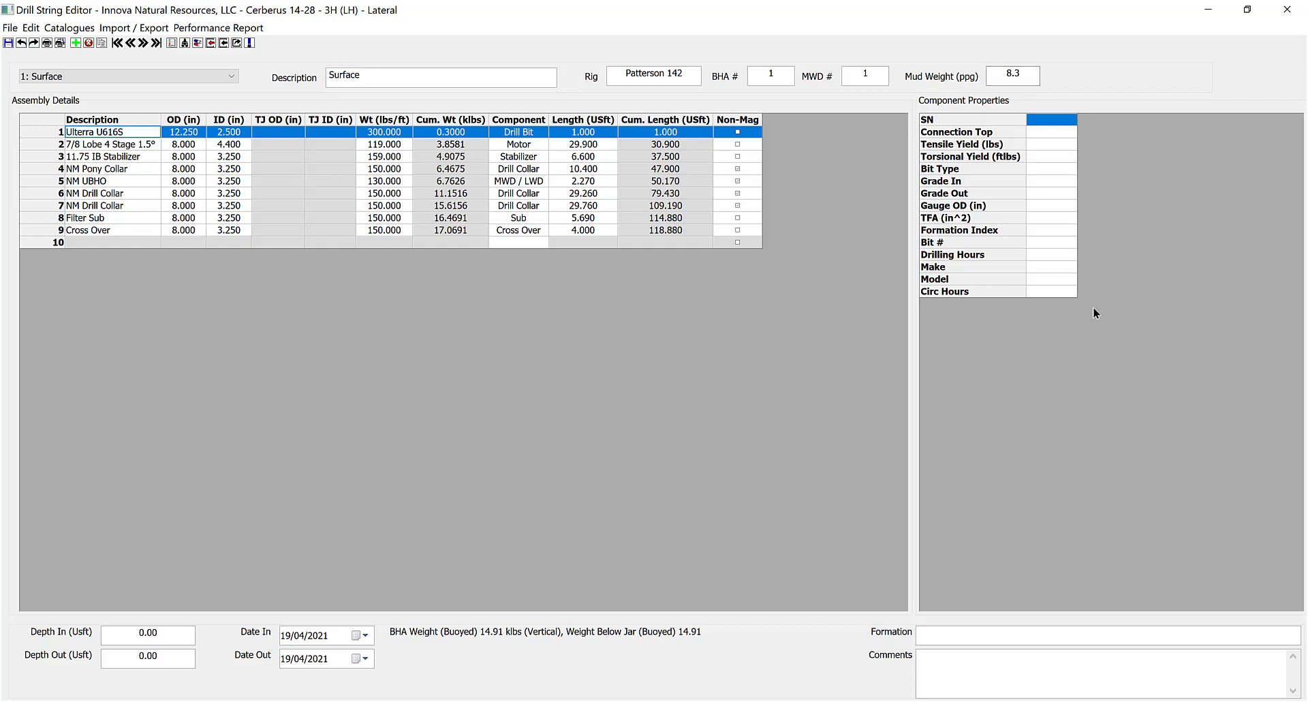
{"action": "key", "text": "ctrl+a"}
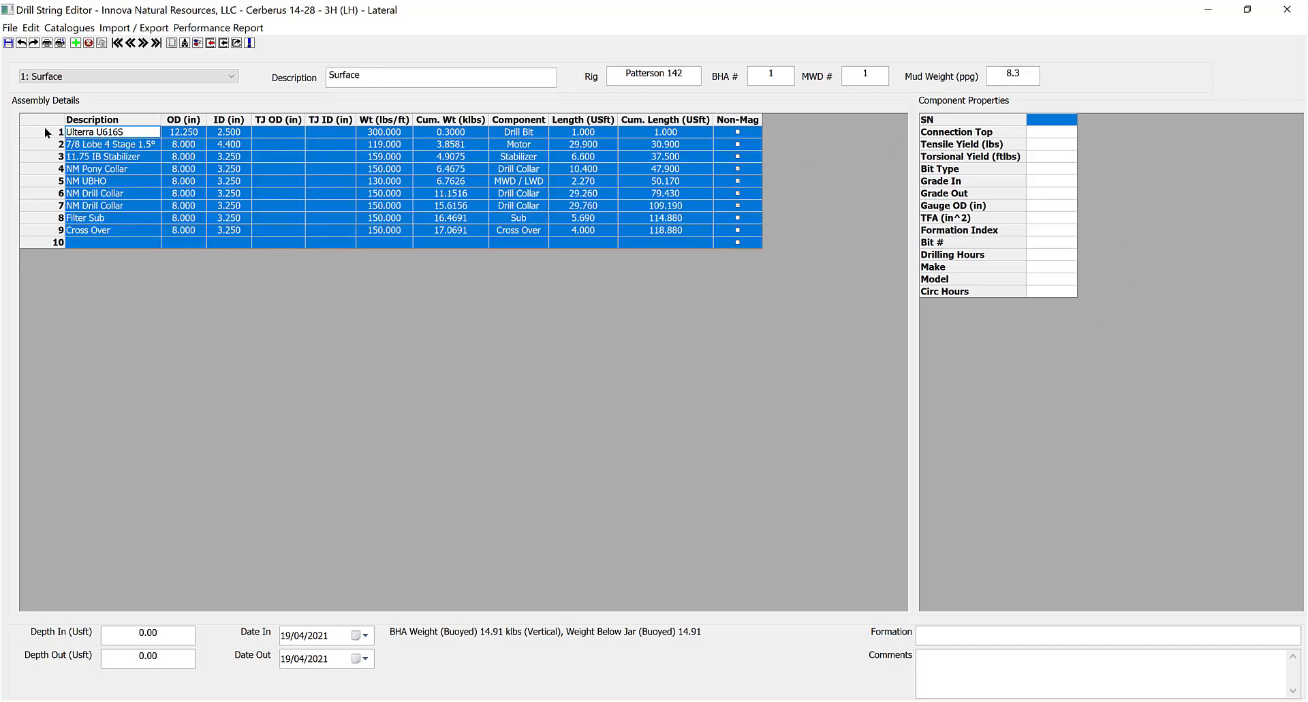
{"action": "left_click", "coordinate": [81, 131]}
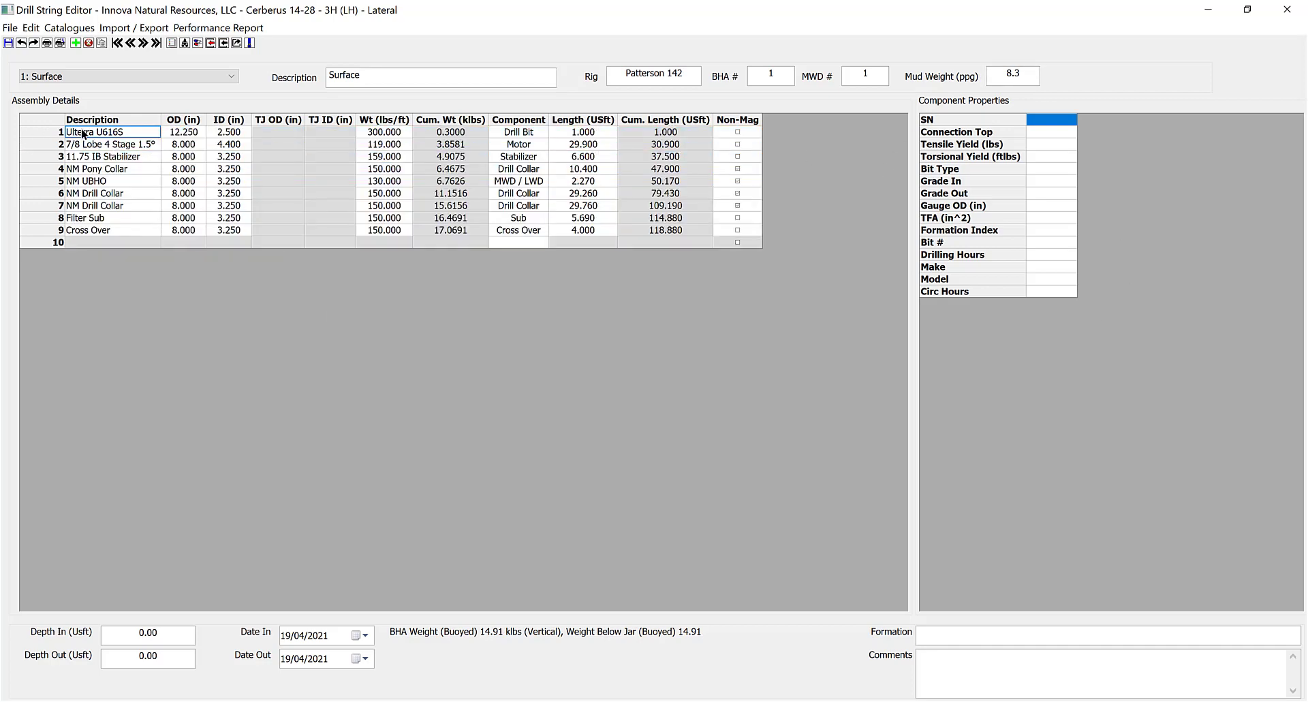
{"action": "left_click", "coordinate": [523, 133]}
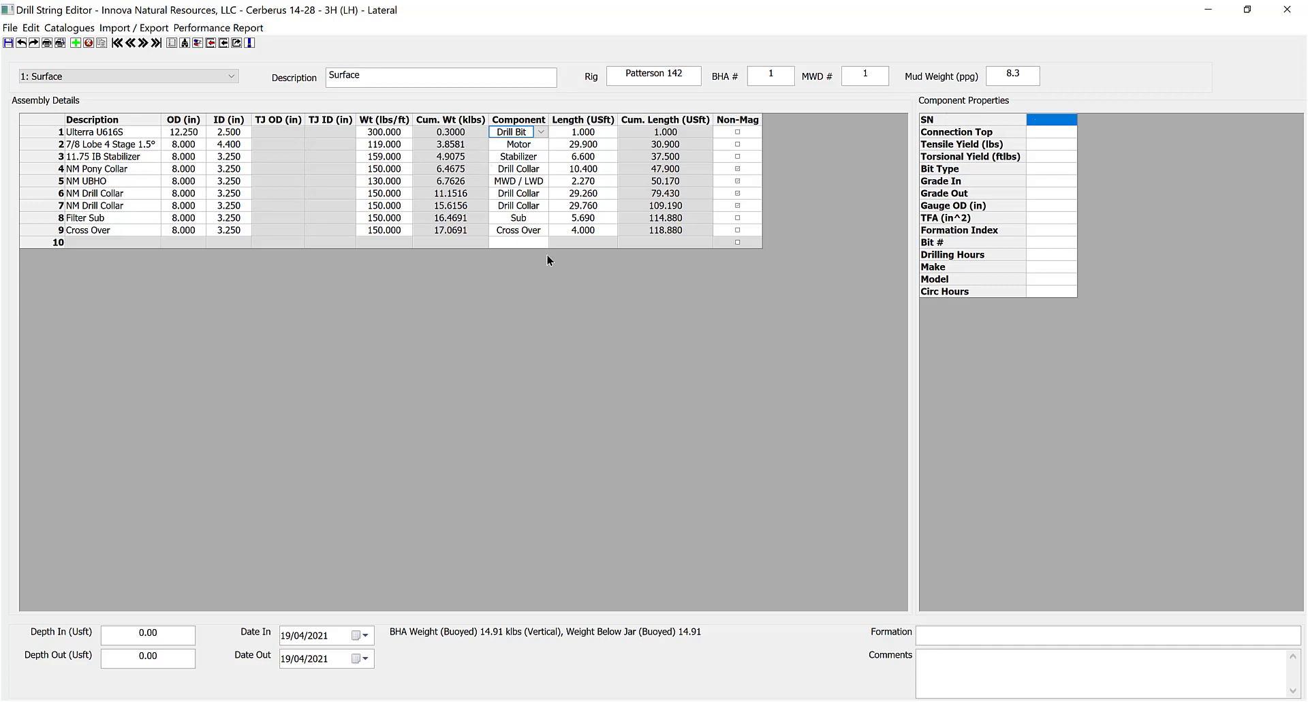
{"action": "left_click", "coordinate": [88, 156]}
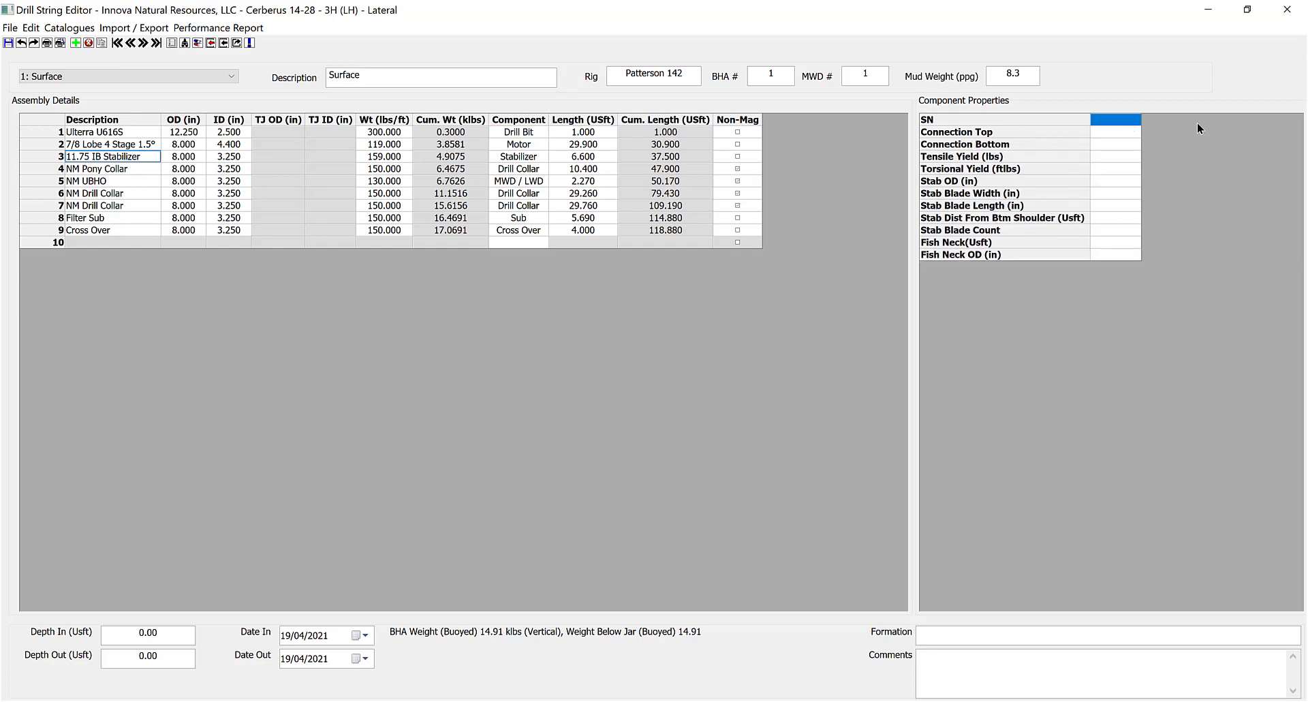
{"action": "left_click", "coordinate": [126, 180]}
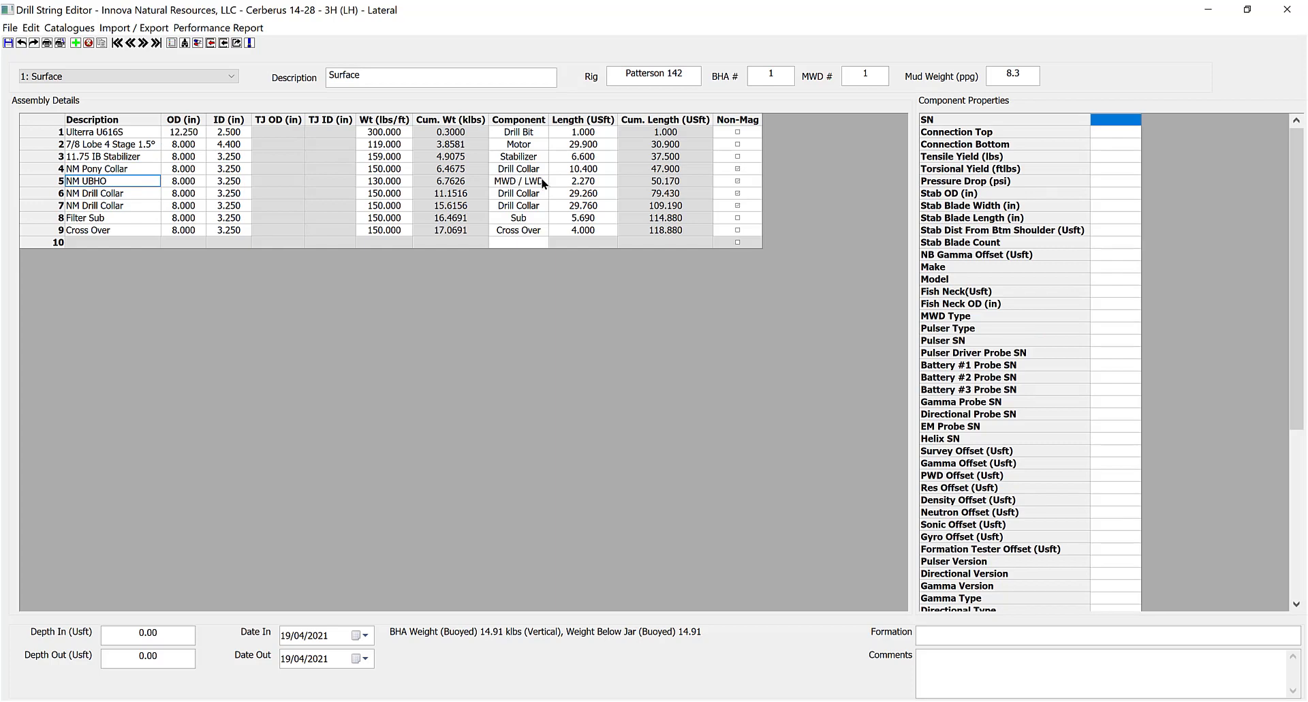
{"action": "scroll", "coordinate": [1102, 327], "scroll_direction": "down", "scroll_amount": 8}
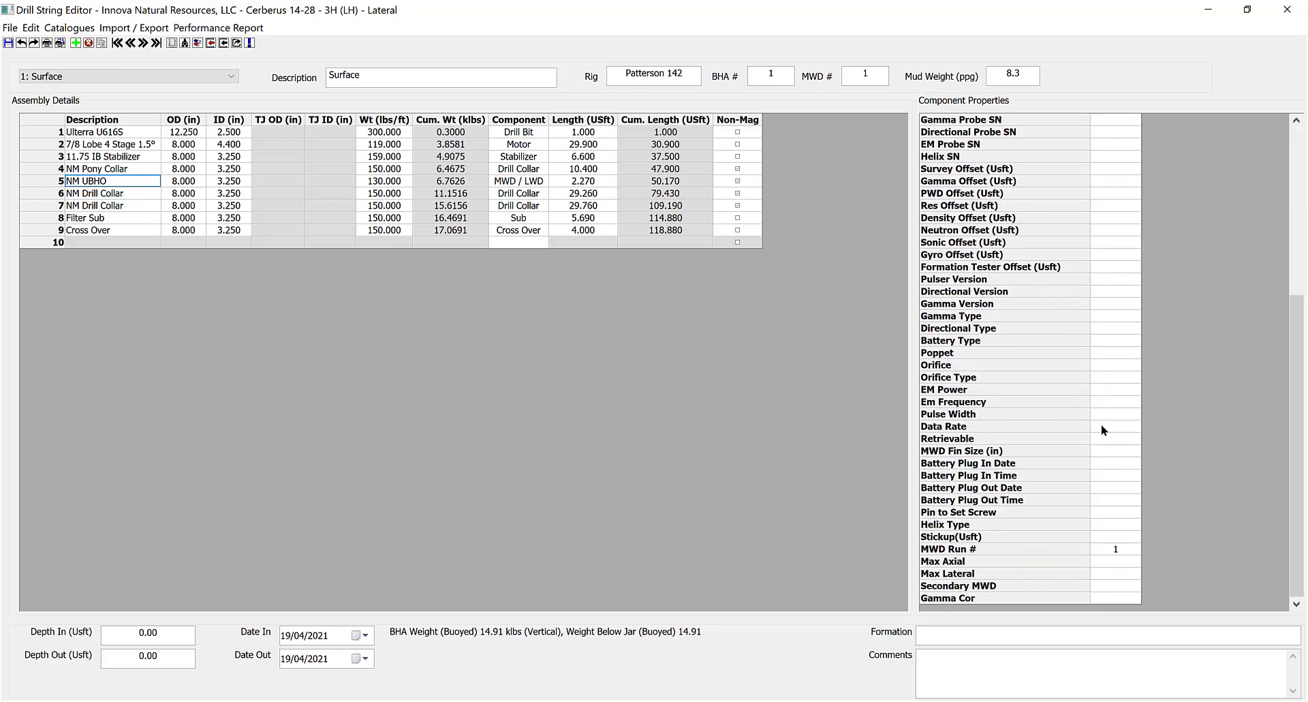
{"action": "scroll", "coordinate": [1100, 431], "scroll_direction": "up", "scroll_amount": 8}
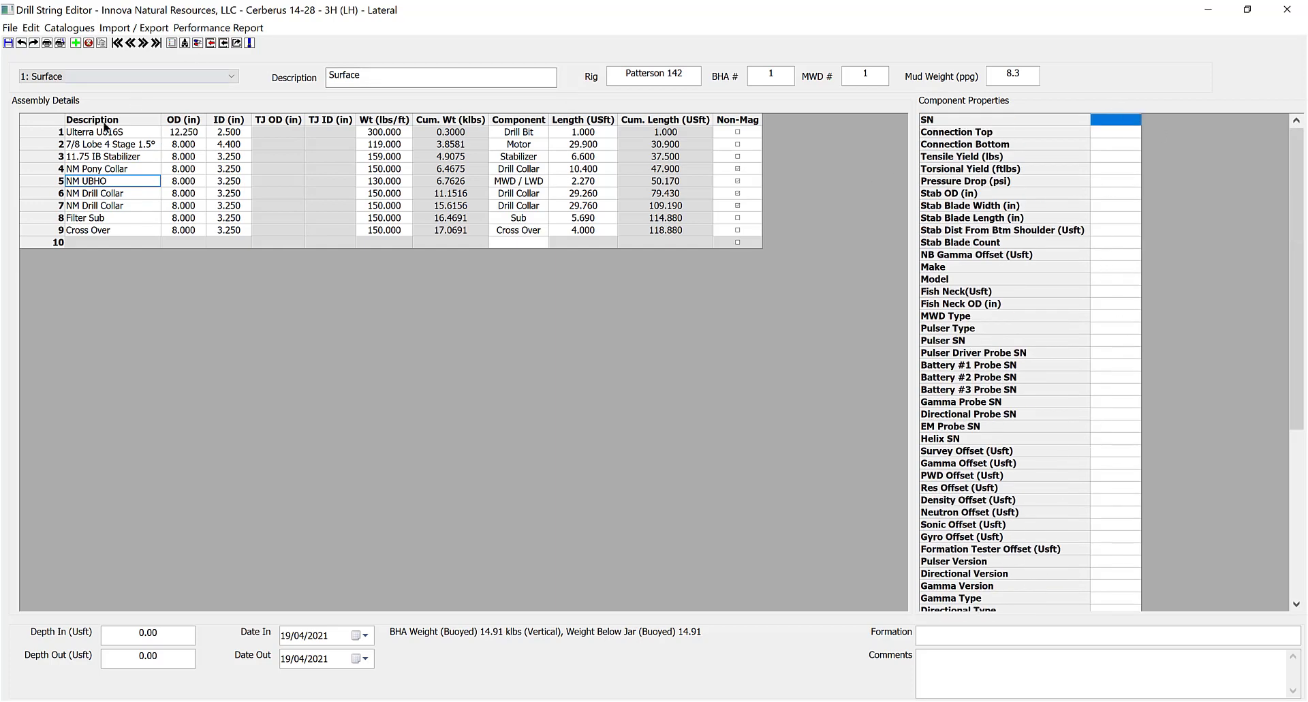
{"action": "left_click", "coordinate": [73, 133]}
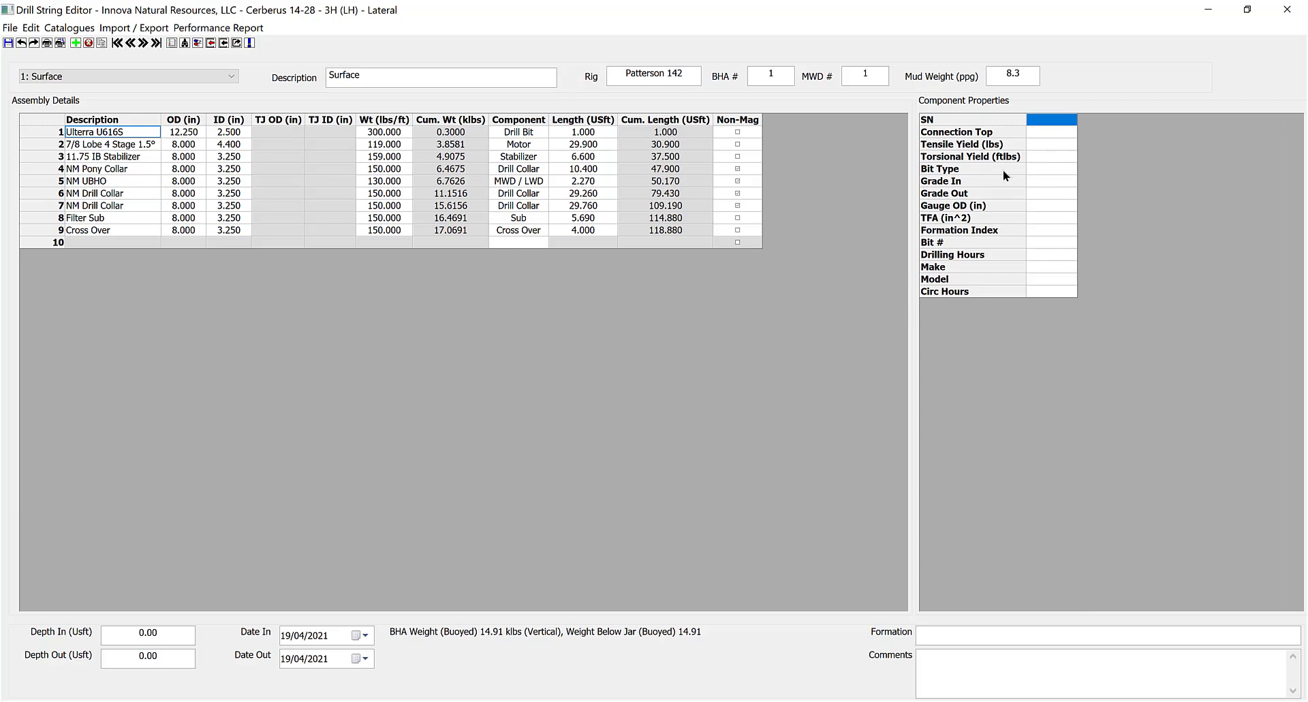
Record bit serial 158036, top connection 6 5/8 REG and bit type PDC.
{"action": "left_click", "coordinate": [1045, 119]}
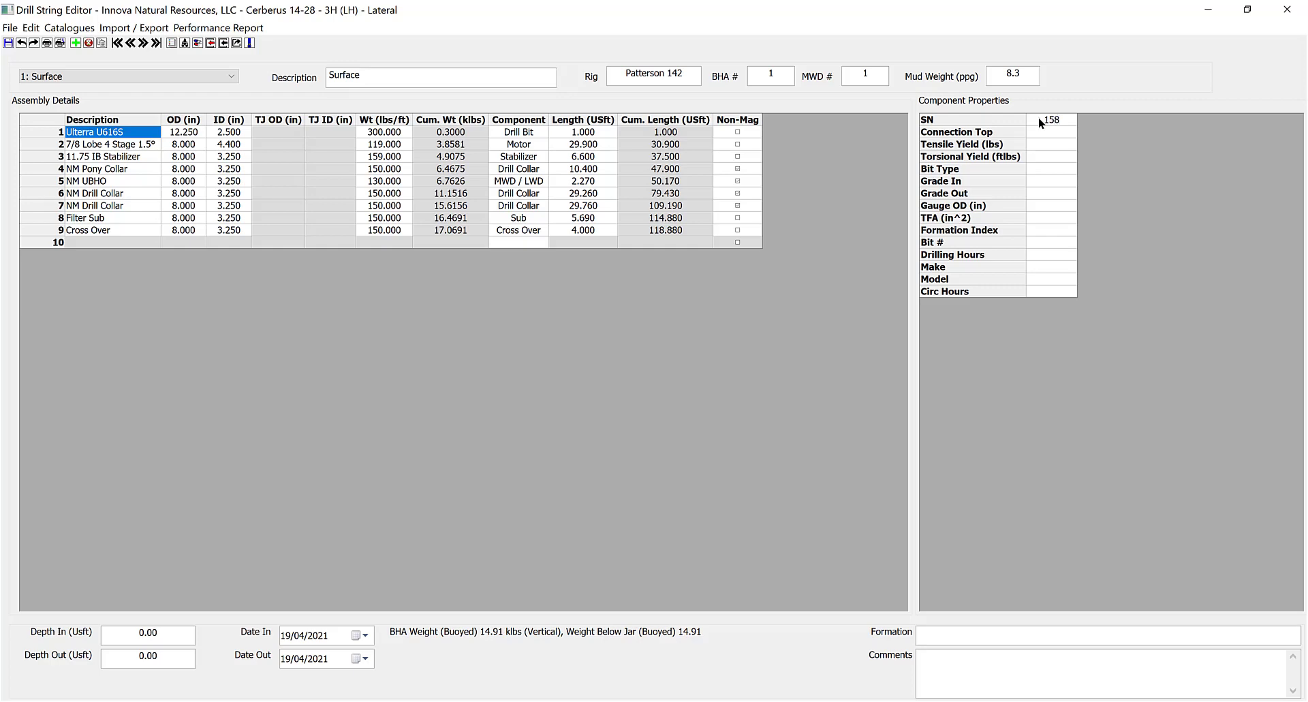
{"action": "key", "text": "Return"}
{"action": "left_click", "coordinate": [1071, 131]}
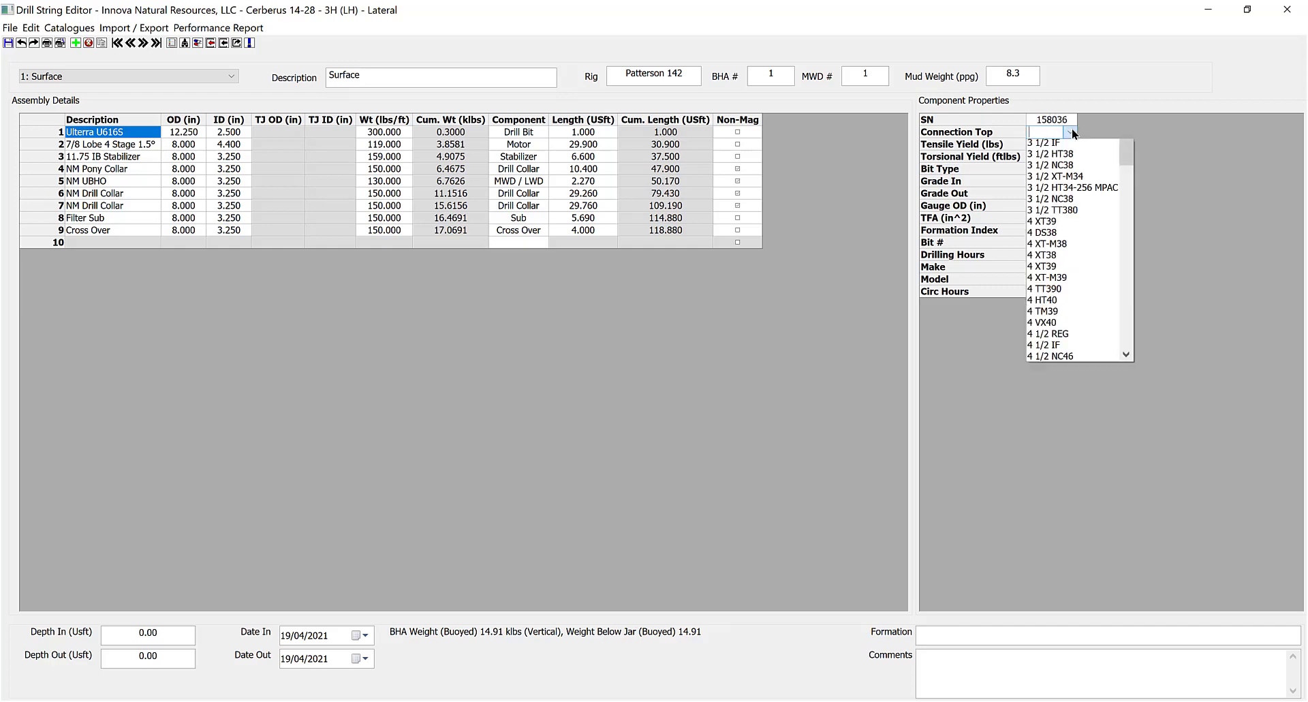
{"action": "scroll", "coordinate": [1103, 395], "scroll_direction": "down", "scroll_amount": 5}
{"action": "scroll", "coordinate": [1085, 373], "scroll_direction": "down", "scroll_amount": 2}
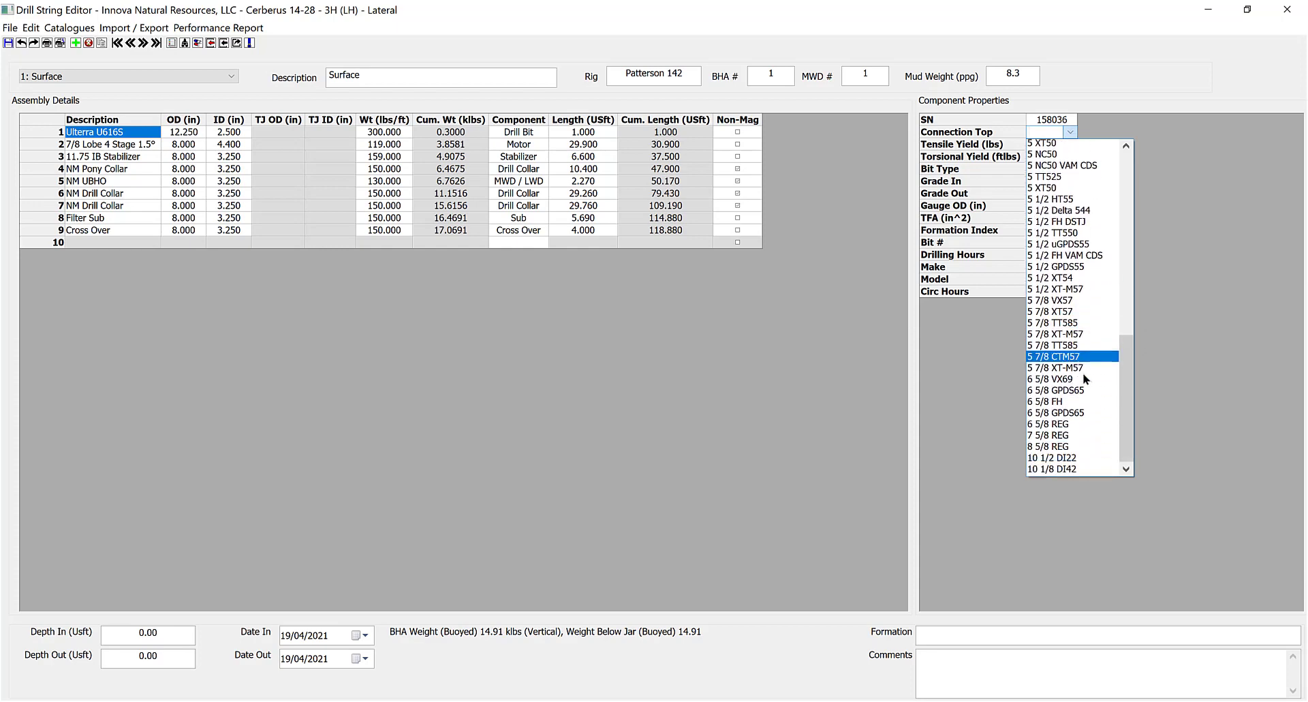
{"action": "left_click", "coordinate": [1071, 392]}
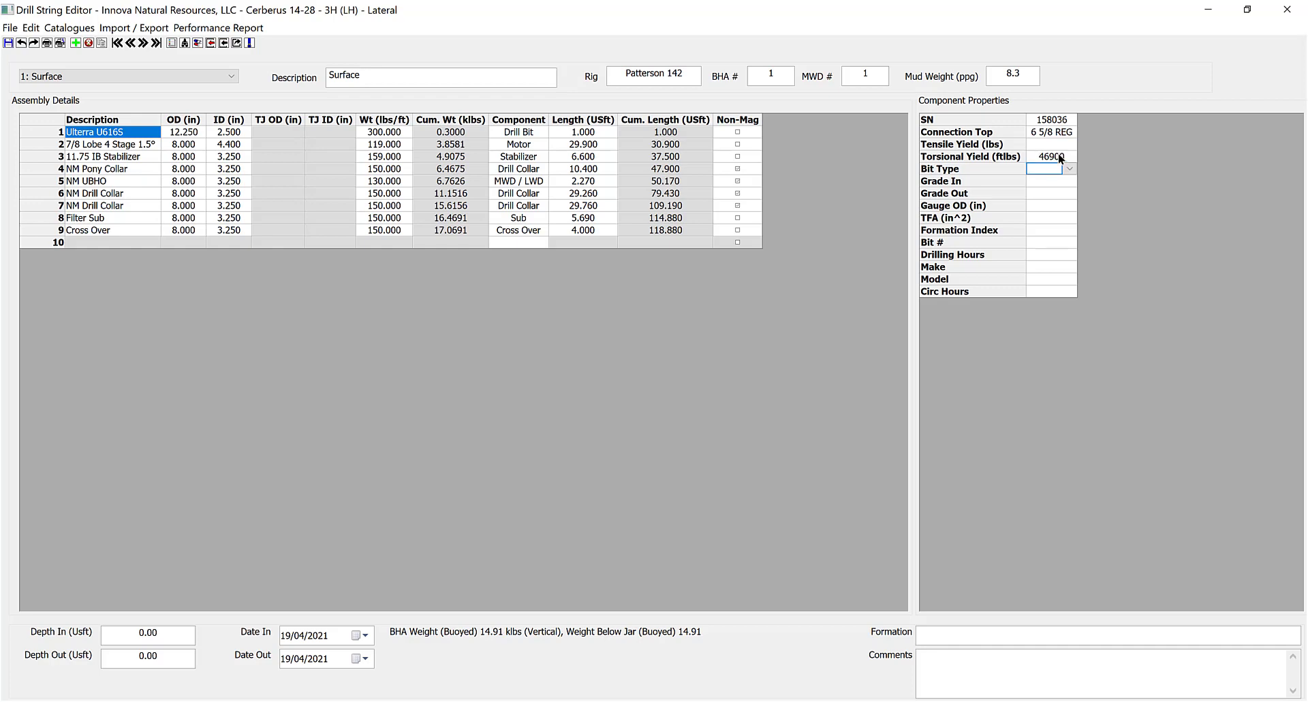
{"action": "left_click", "coordinate": [1070, 169]}
{"action": "left_click", "coordinate": [1072, 190]}
Turn on Use IADC Bit Grading in the Edit menu.
{"action": "left_click", "coordinate": [68, 28]}
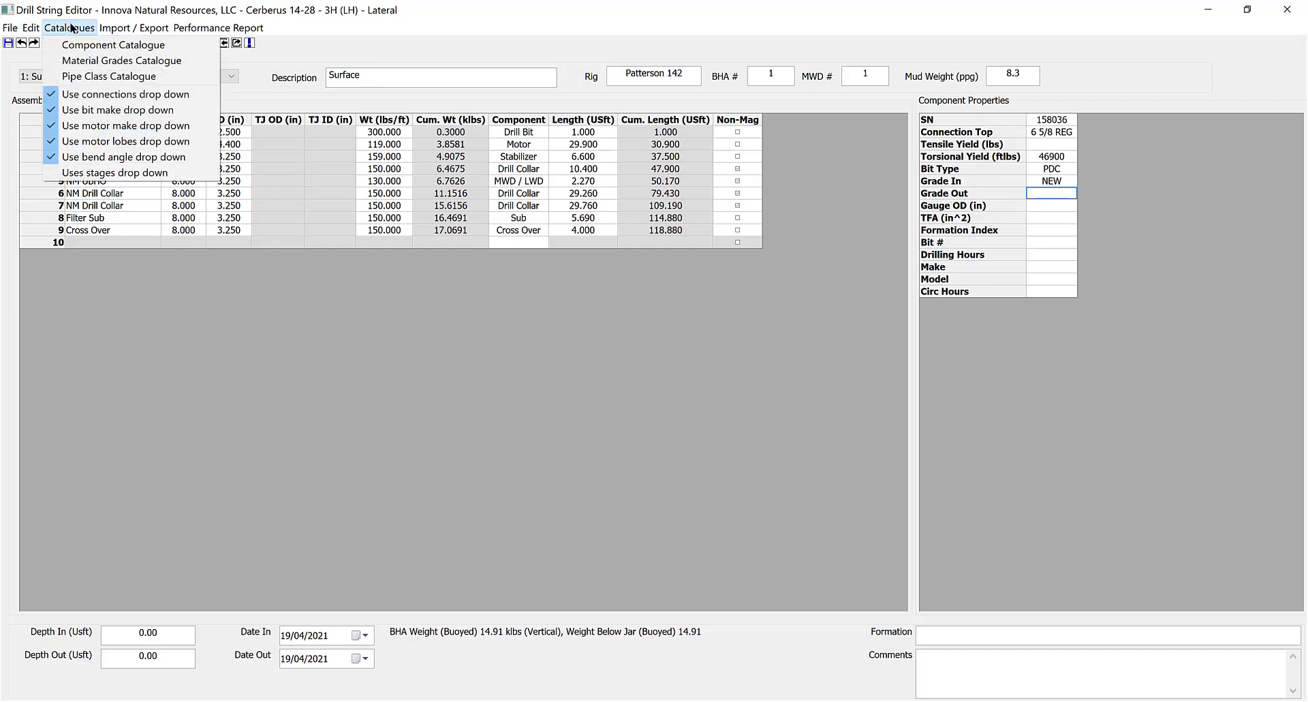
{"action": "mouse_move", "coordinate": [38, 27]}
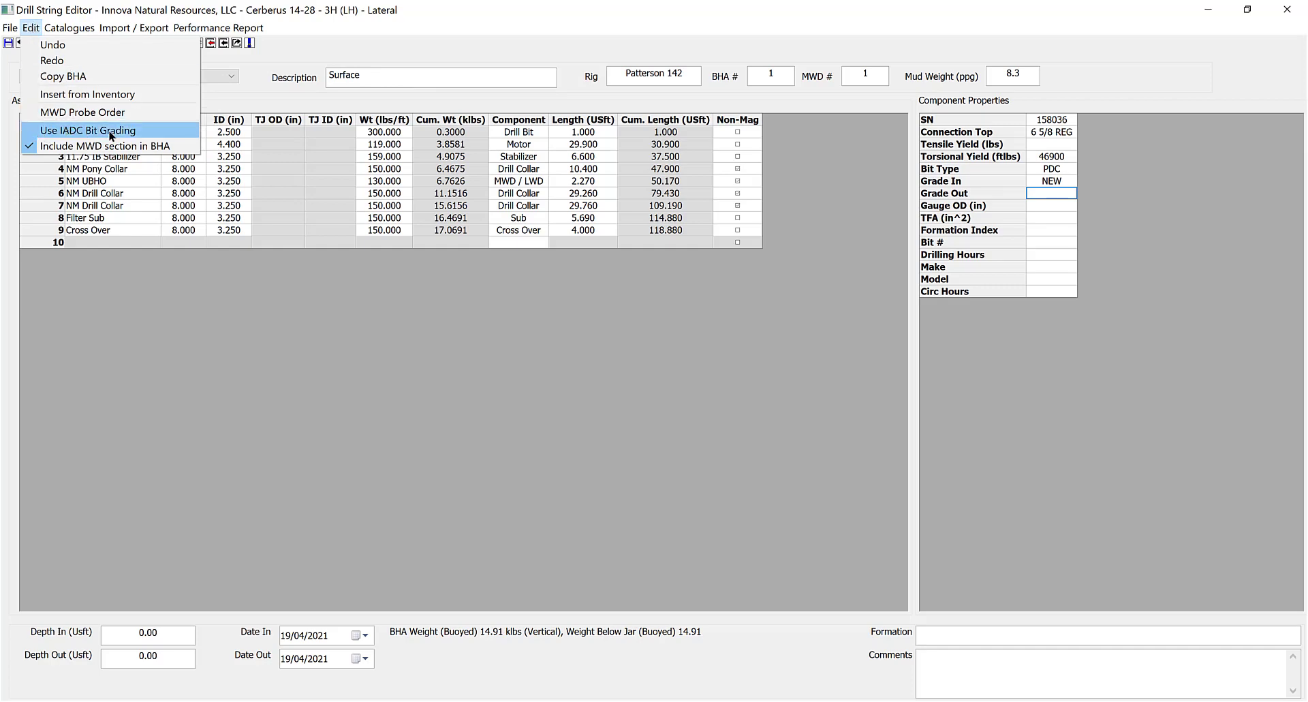
{"action": "left_click", "coordinate": [66, 132]}
{"action": "left_click", "coordinate": [31, 27]}
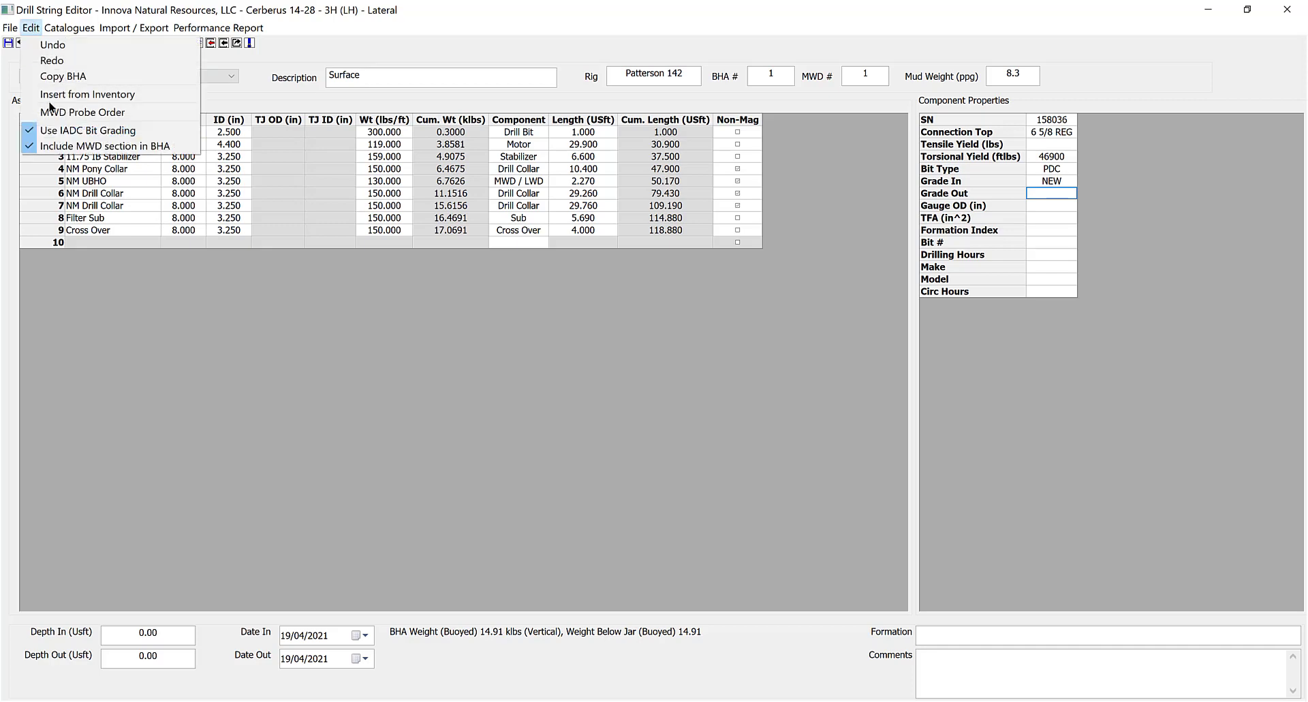
In Grade Out's bit grading, set inner rows to 2 - 25% Wear and outer rows to 6 - 75% Wear.
{"action": "left_click", "coordinate": [1045, 194]}
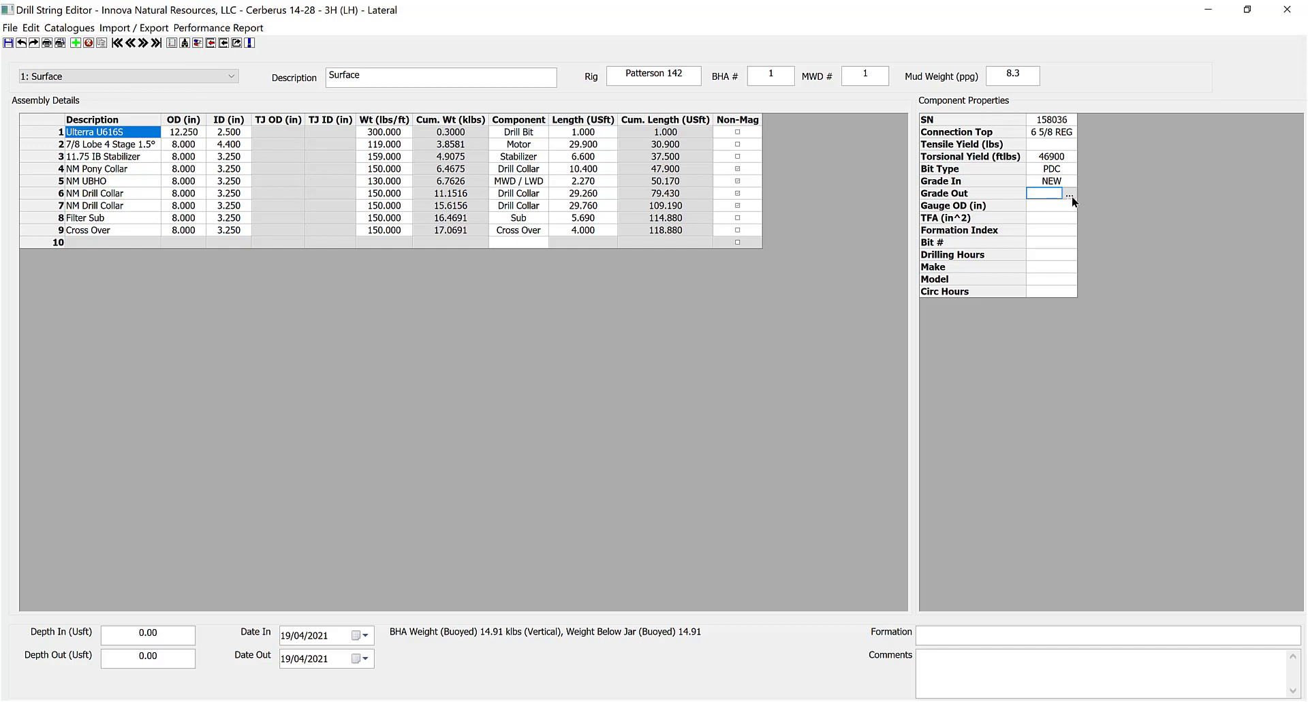
{"action": "left_click", "coordinate": [1068, 194]}
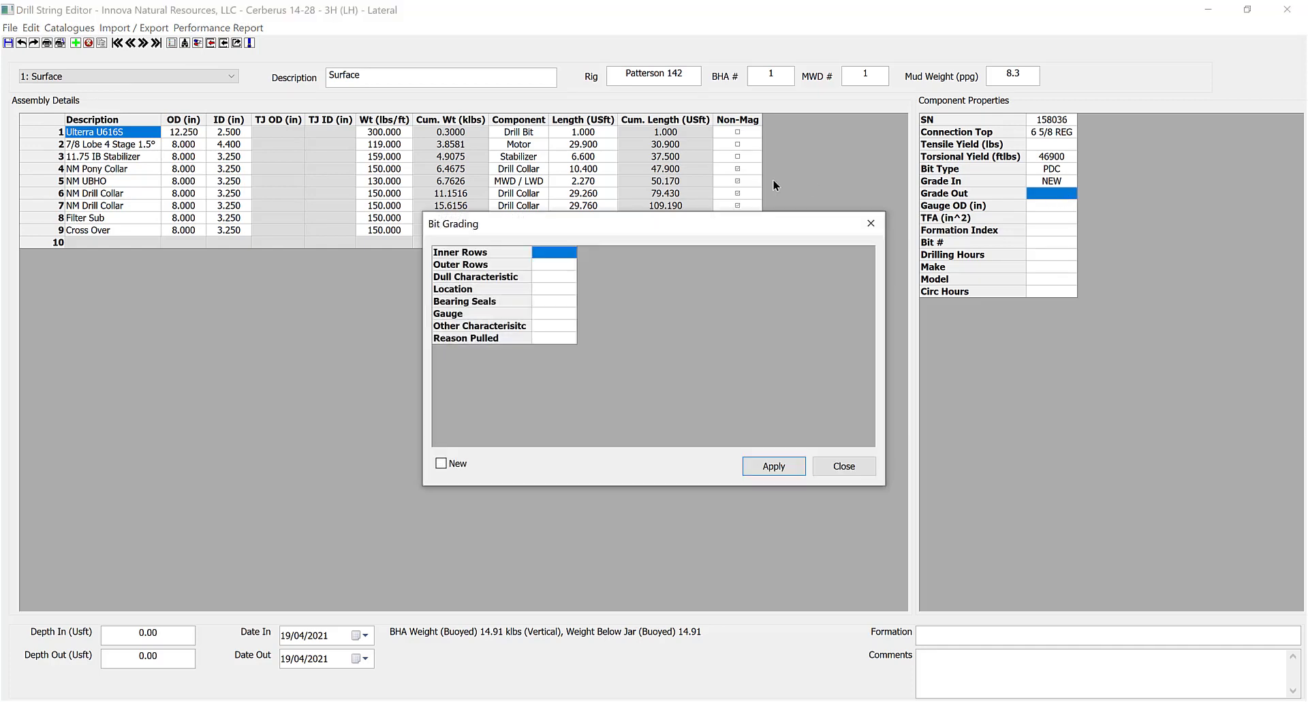
{"action": "mouse_move", "coordinate": [626, 213]}
{"action": "left_mouse_down"}
{"action": "mouse_move", "coordinate": [598, 190]}
{"action": "mouse_move", "coordinate": [616, 208]}
{"action": "left_mouse_up"}
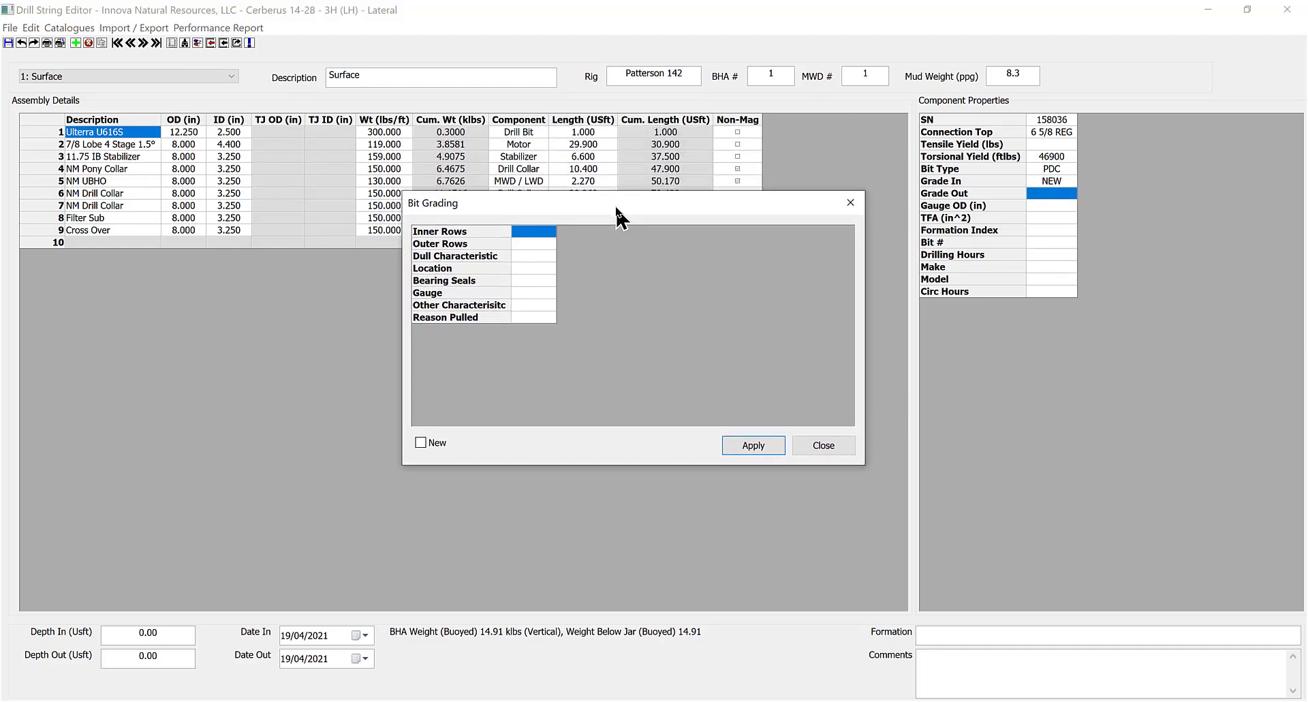
{"action": "left_click", "coordinate": [551, 232]}
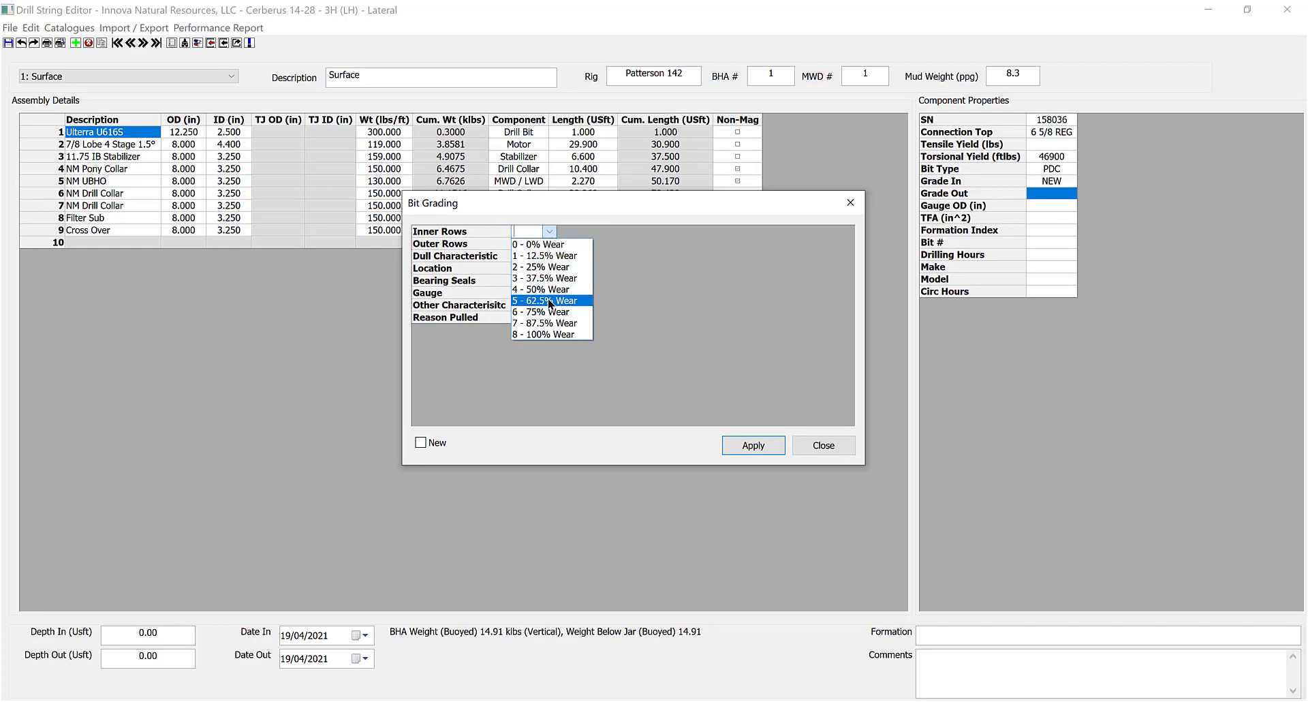
{"action": "left_click", "coordinate": [545, 266]}
{"action": "left_click", "coordinate": [555, 244]}
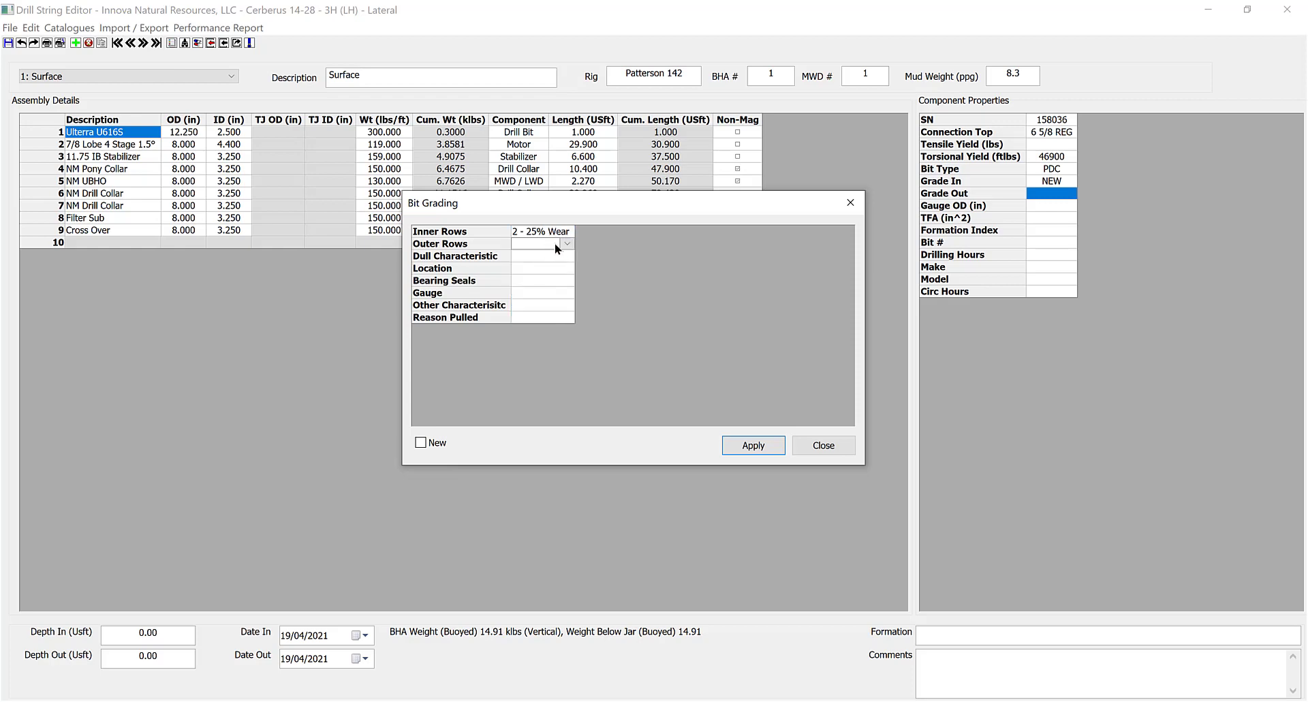
{"action": "left_click", "coordinate": [566, 244]}
{"action": "left_click", "coordinate": [558, 325]}
Pick dull NR, location T - Taper, bearing seals E, gauge 11/16, then close without applying.
{"action": "left_click", "coordinate": [568, 256]}
{"action": "left_click", "coordinate": [578, 367]}
{"action": "left_click", "coordinate": [563, 265]}
{"action": "left_click", "coordinate": [590, 268]}
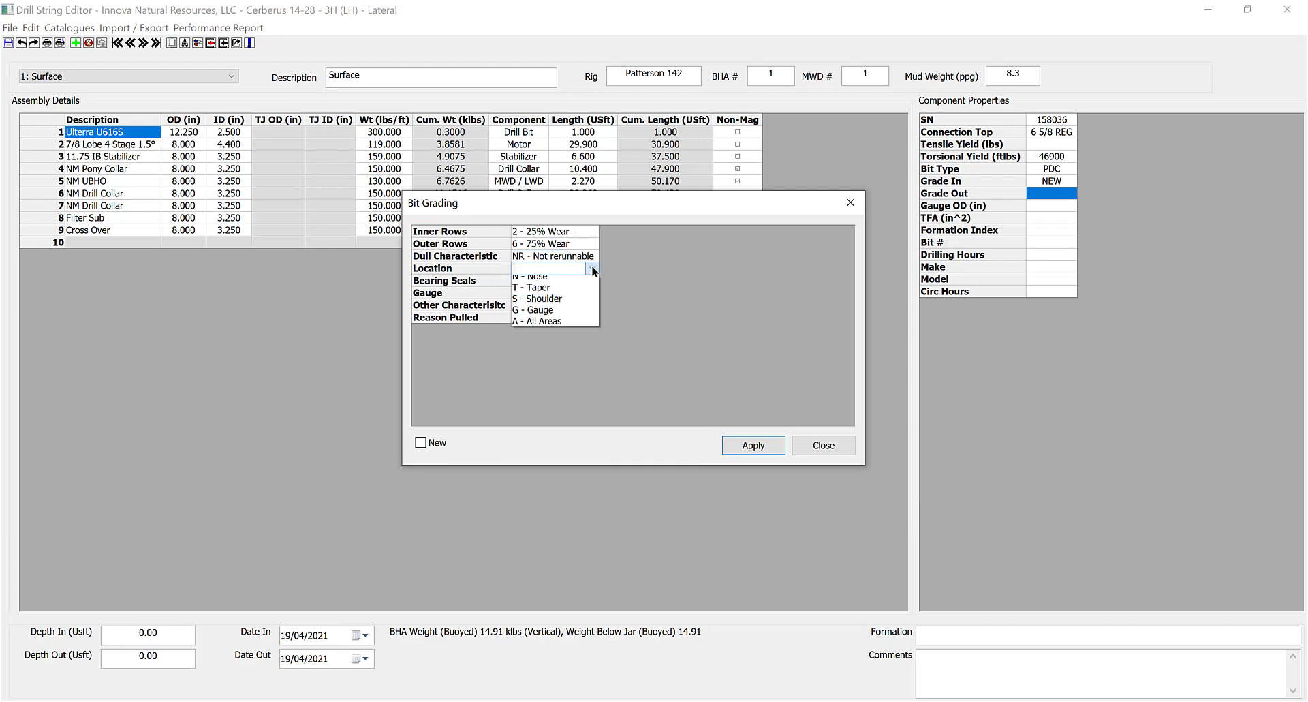
{"action": "left_click", "coordinate": [590, 300]}
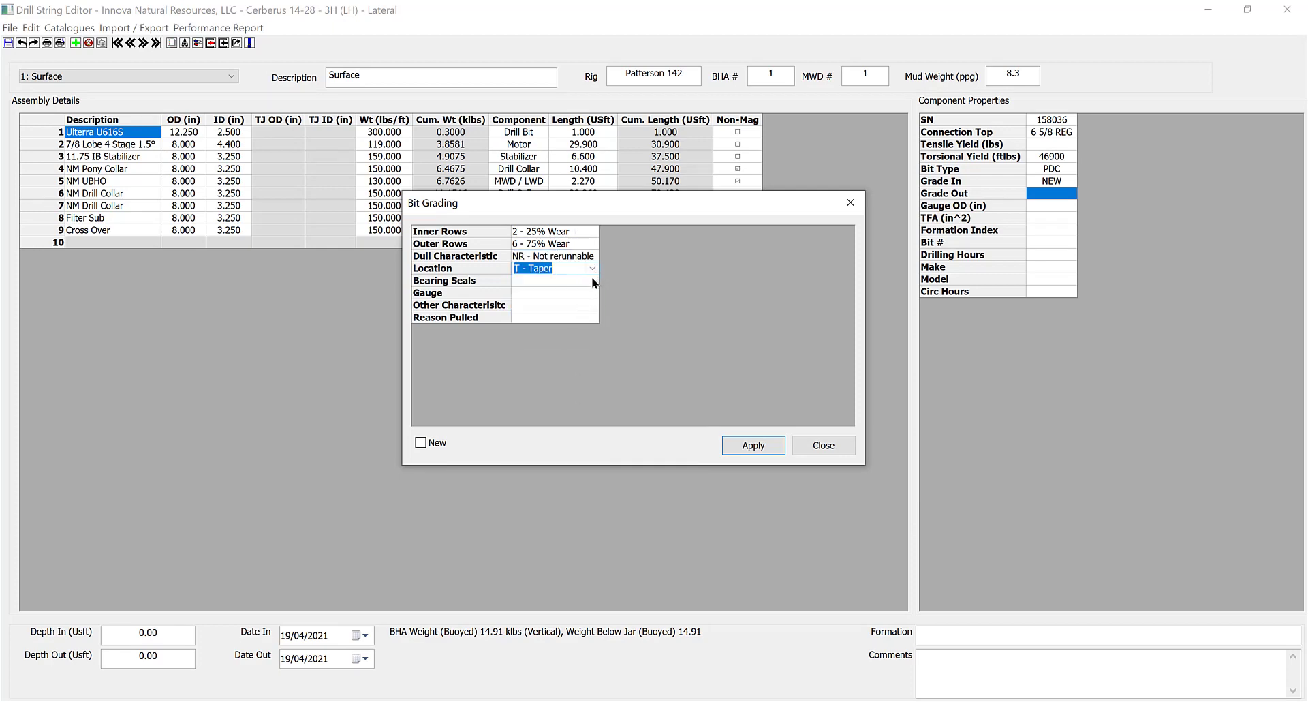
{"action": "left_click", "coordinate": [591, 277]}
{"action": "left_click", "coordinate": [591, 278]}
{"action": "left_click", "coordinate": [584, 307]}
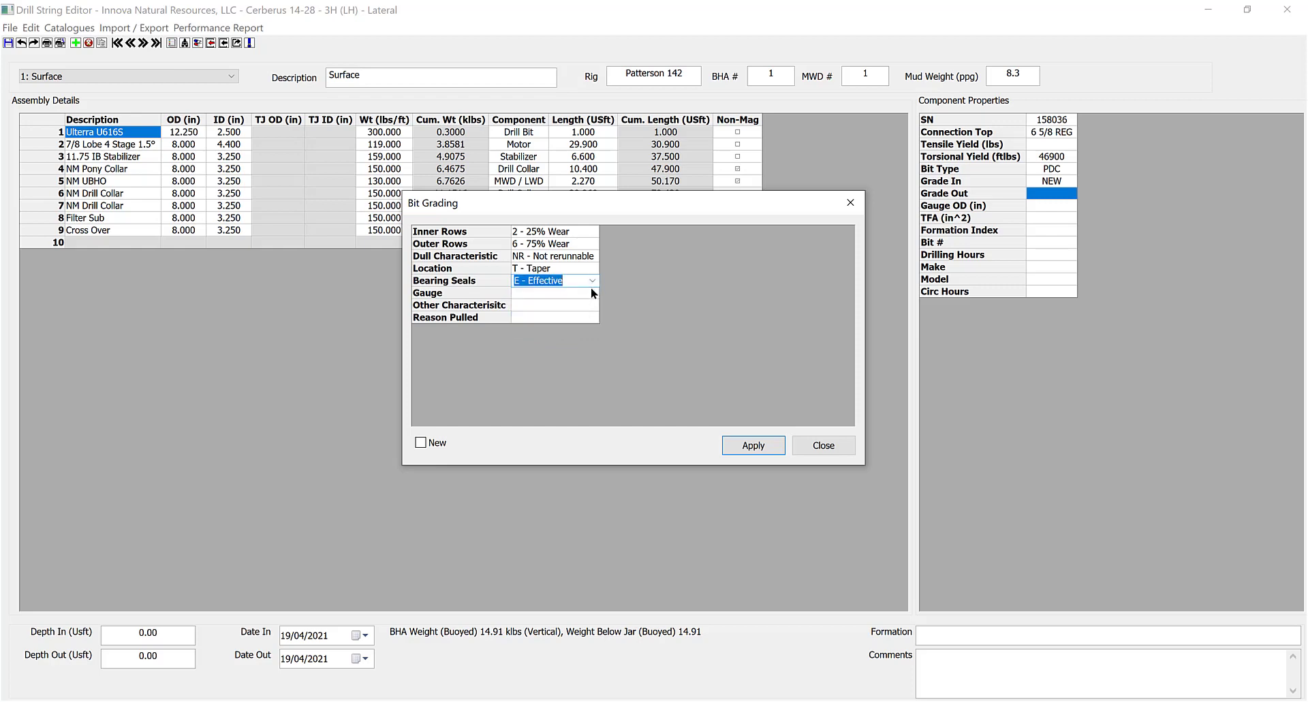
{"action": "left_click", "coordinate": [590, 287]}
{"action": "left_click", "coordinate": [590, 287]}
{"action": "left_click", "coordinate": [582, 436]}
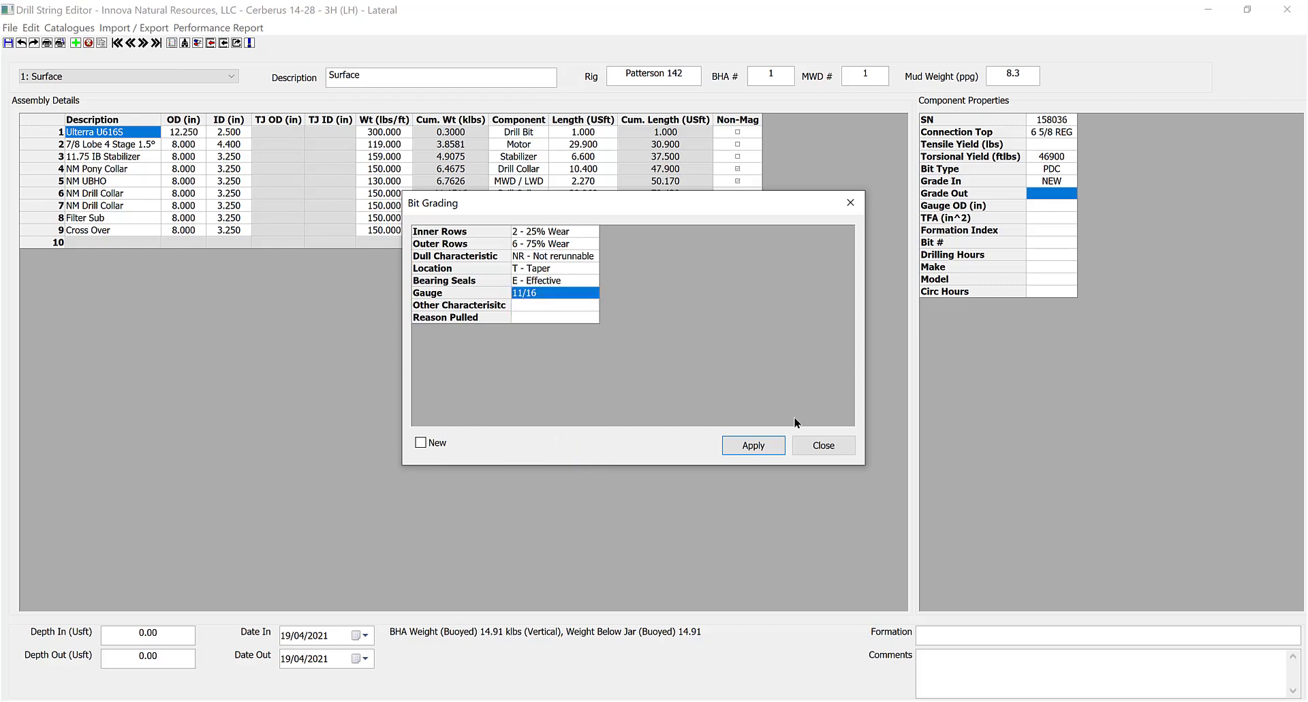
{"action": "left_click", "coordinate": [817, 447]}
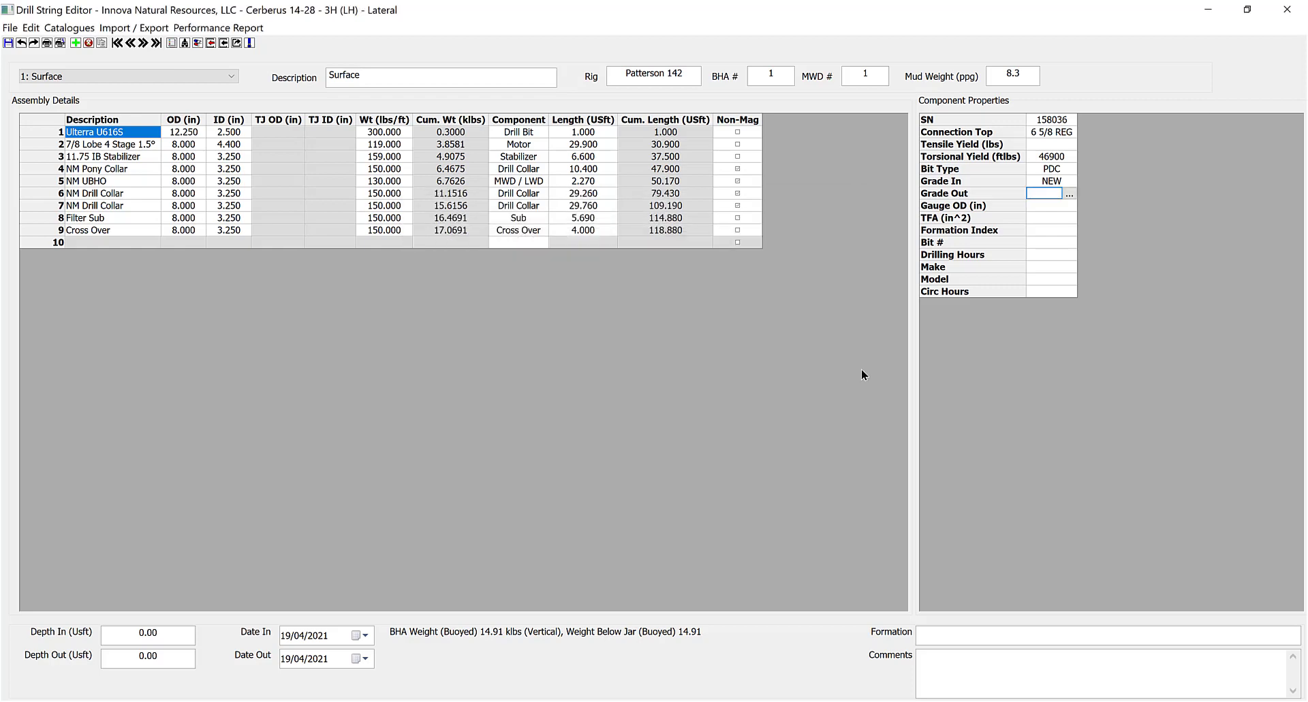
{"action": "left_click", "coordinate": [34, 28]}
Enter 12.25 as the bit's Gauge OD and move on to TFA.
{"action": "left_click", "coordinate": [88, 130]}
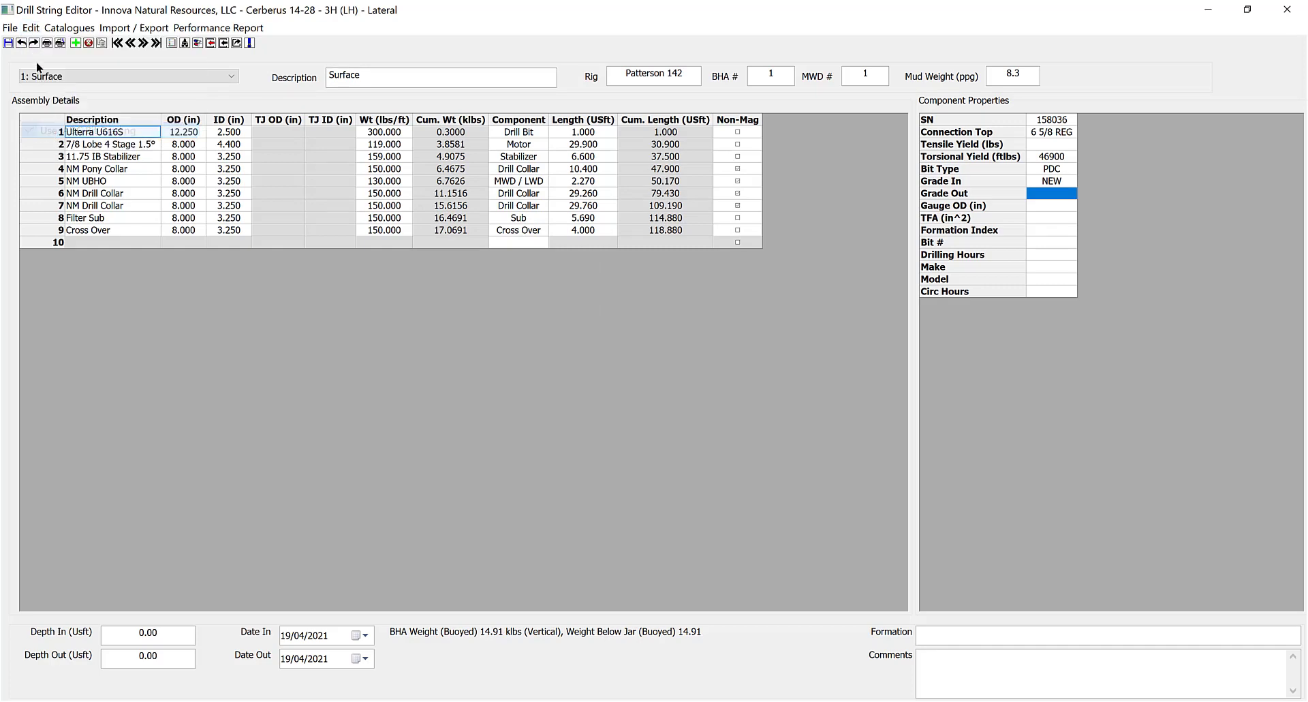
{"action": "left_click", "coordinate": [1047, 184]}
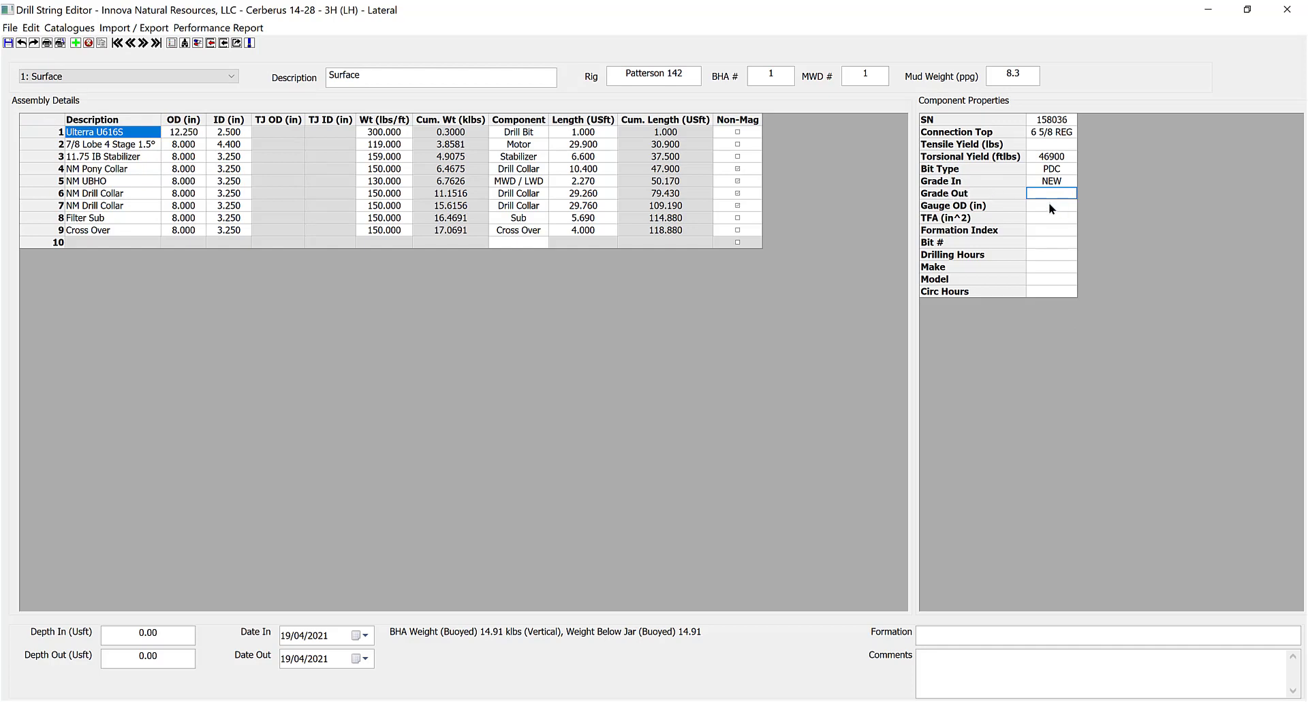
{"action": "type", "text": "12.25"}
{"action": "left_click", "coordinate": [1072, 219]}
In Bit Hydraulics, briefly try jet sizes, then apply a fixed TFA of 0.84 sq in.
{"action": "left_click", "coordinate": [1068, 218]}
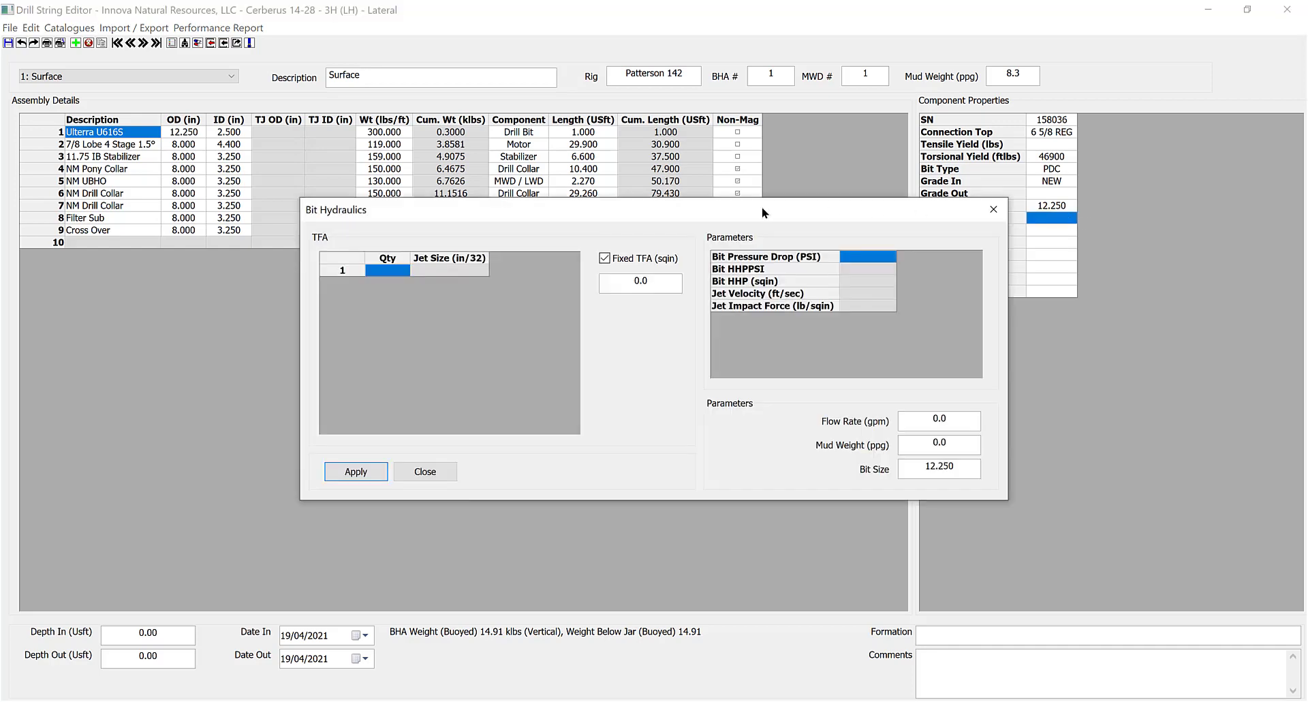
{"action": "left_click_drag", "start_coordinate": [644, 217], "coordinate": [537, 104]}
{"action": "left_click_drag", "start_coordinate": [1001, 199], "coordinate": [666, 141]}
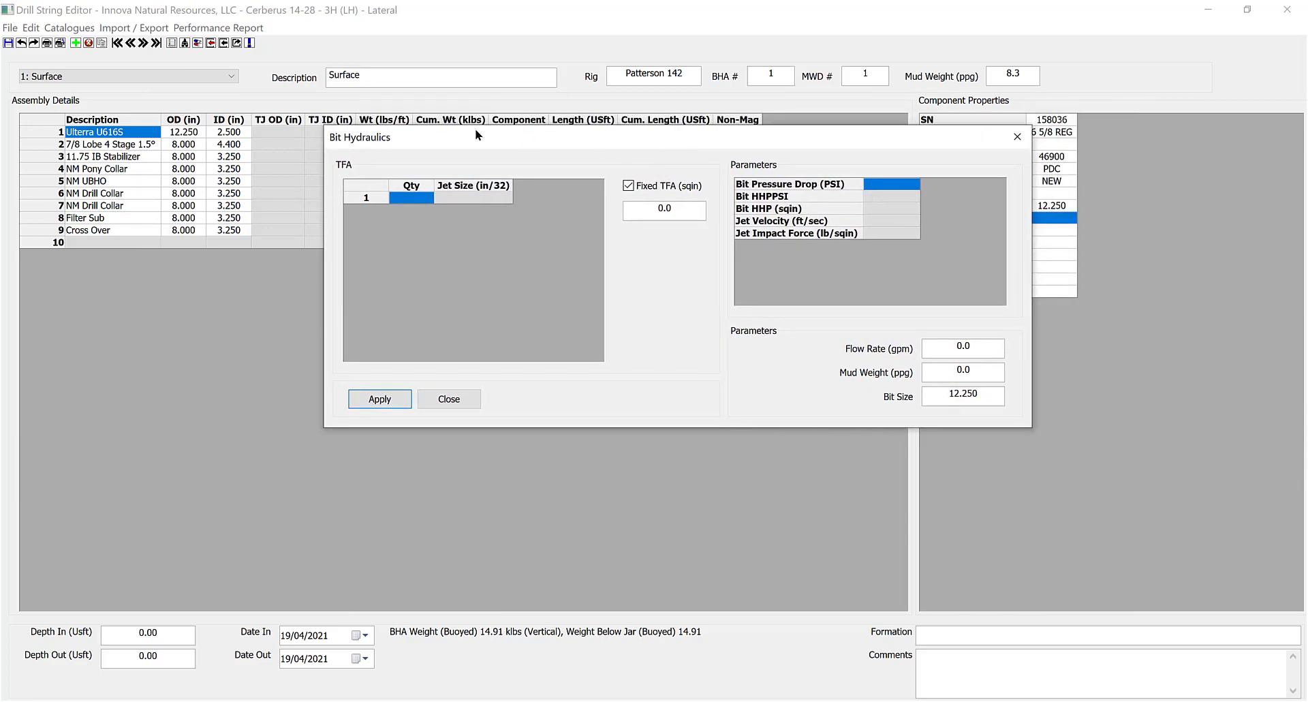
{"action": "left_click", "coordinate": [628, 186]}
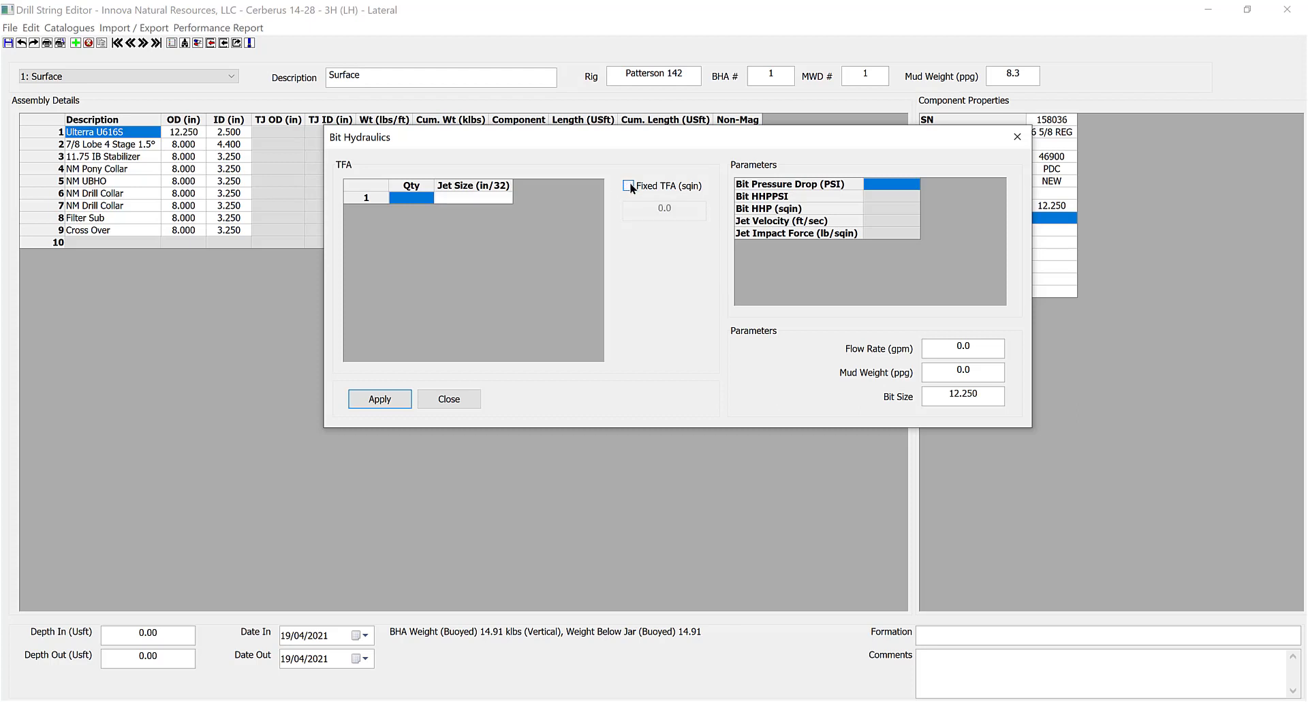
{"action": "left_click", "coordinate": [409, 196]}
{"action": "left_click", "coordinate": [468, 196]}
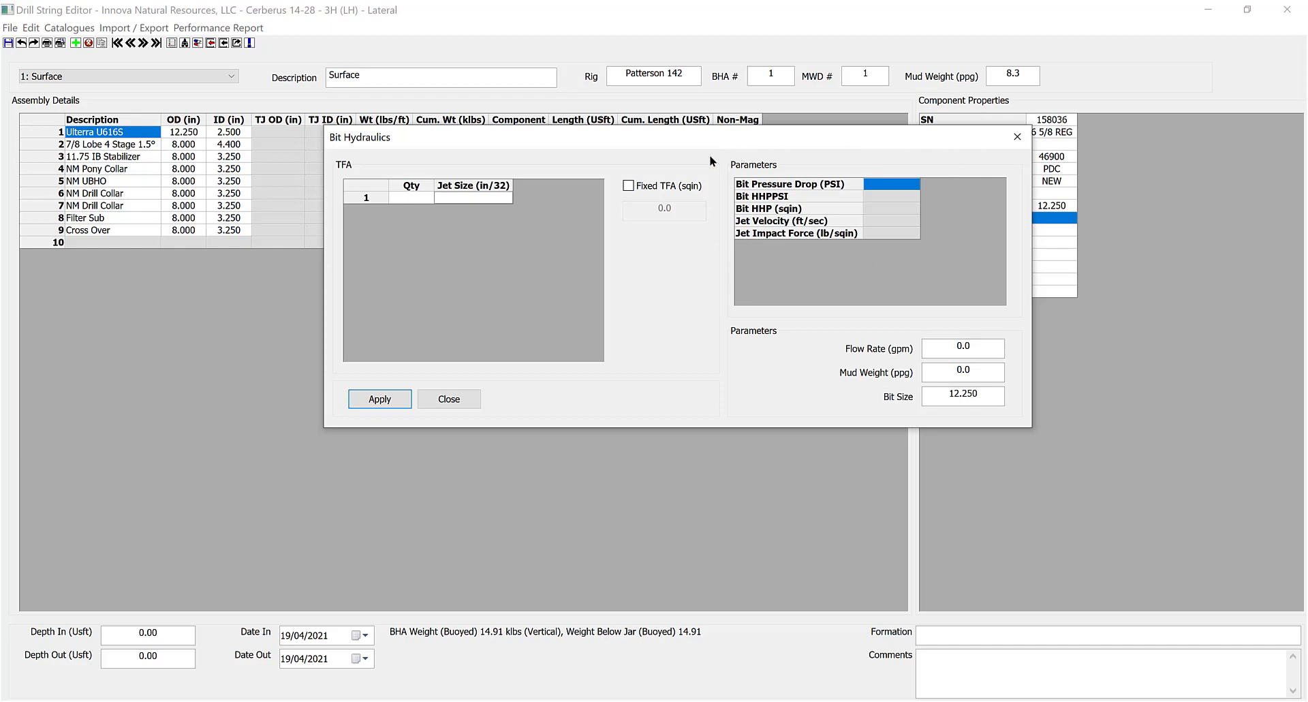
{"action": "left_click", "coordinate": [627, 185]}
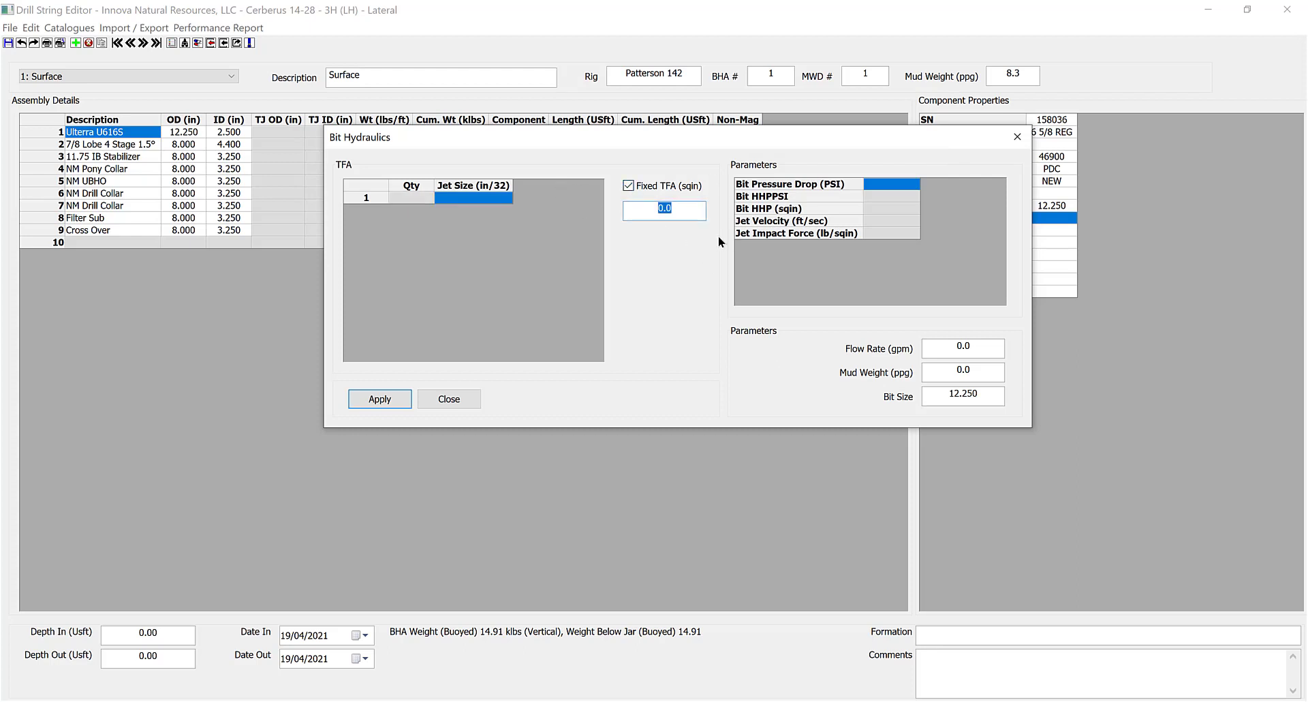
{"action": "type", "text": "0.84"}
{"action": "left_click", "coordinate": [383, 399]}
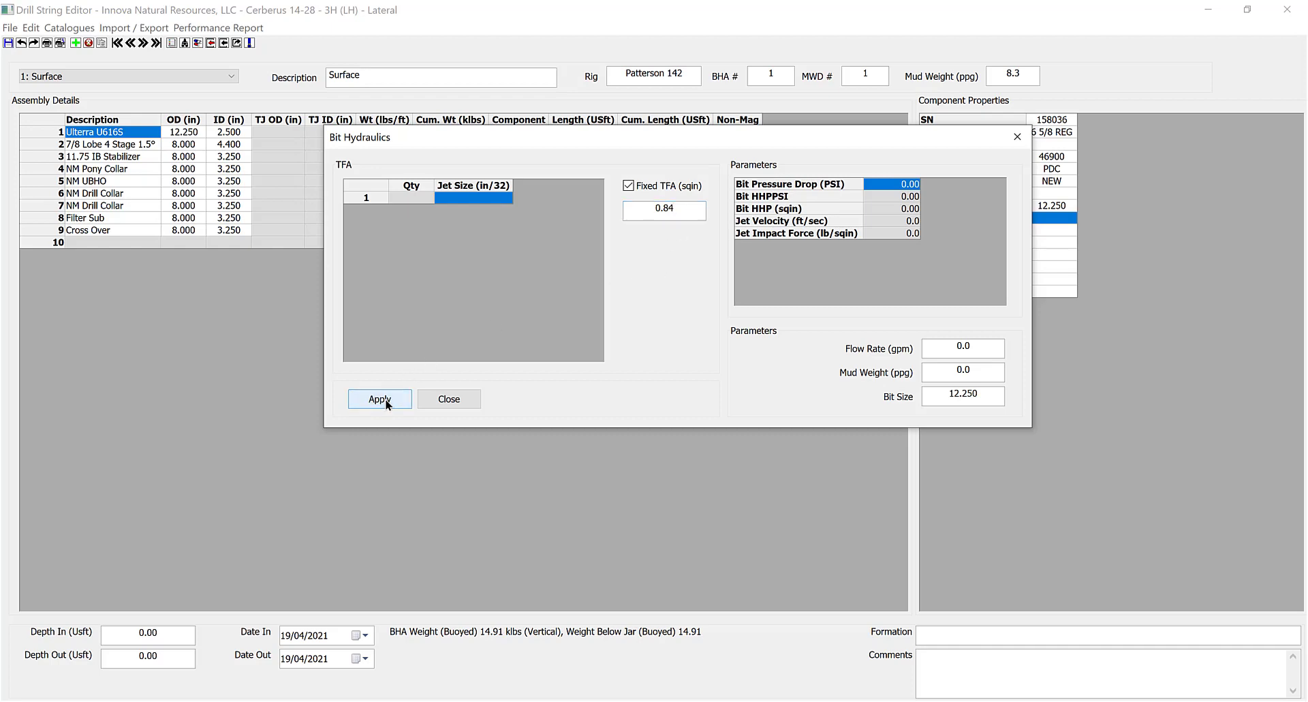
{"action": "left_click", "coordinate": [435, 400]}
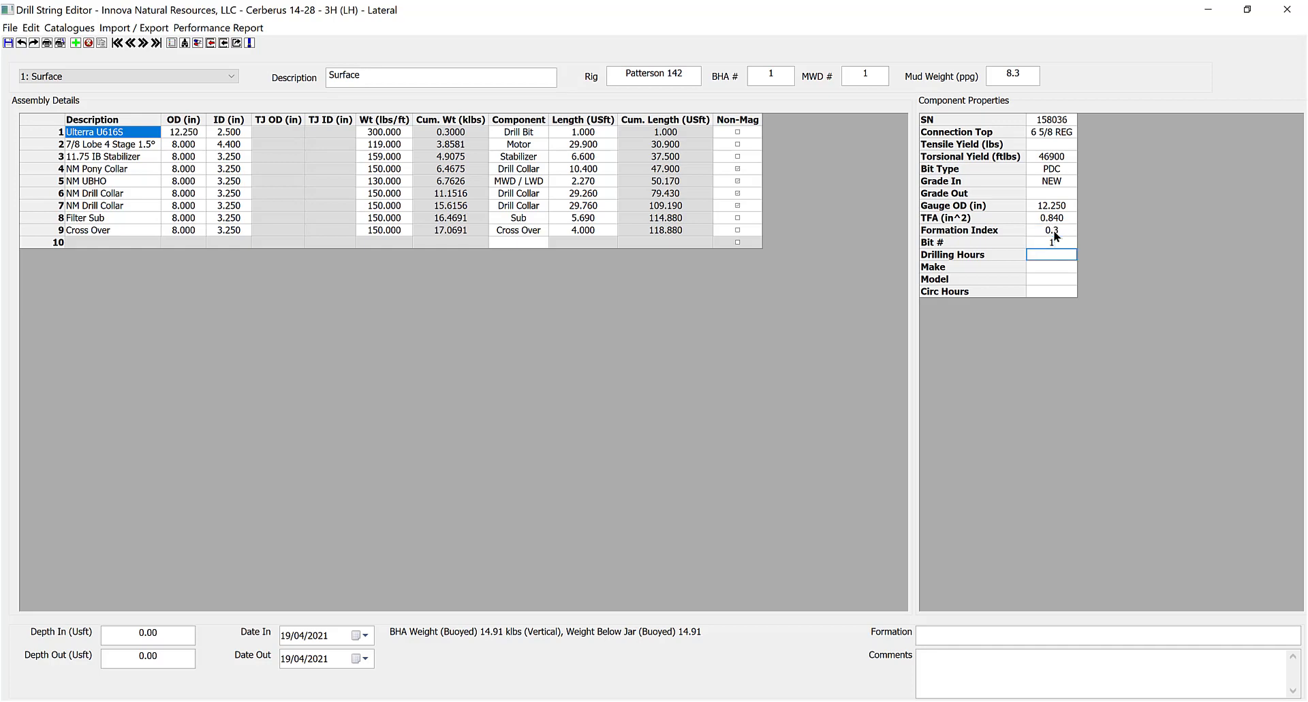
Choose Ulterra as the bit make and enter U616S as the bit model.
{"action": "left_click", "coordinate": [1053, 292]}
{"action": "left_click", "coordinate": [1066, 268]}
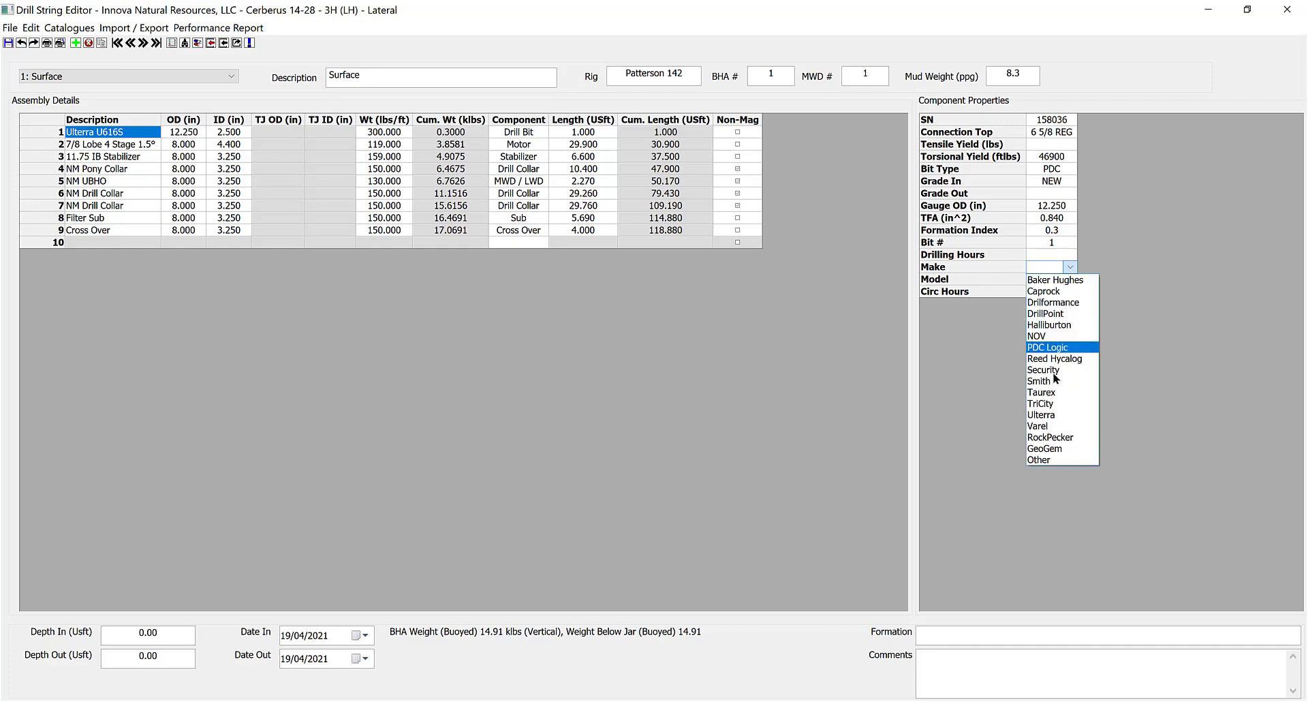
{"action": "left_click", "coordinate": [1060, 416]}
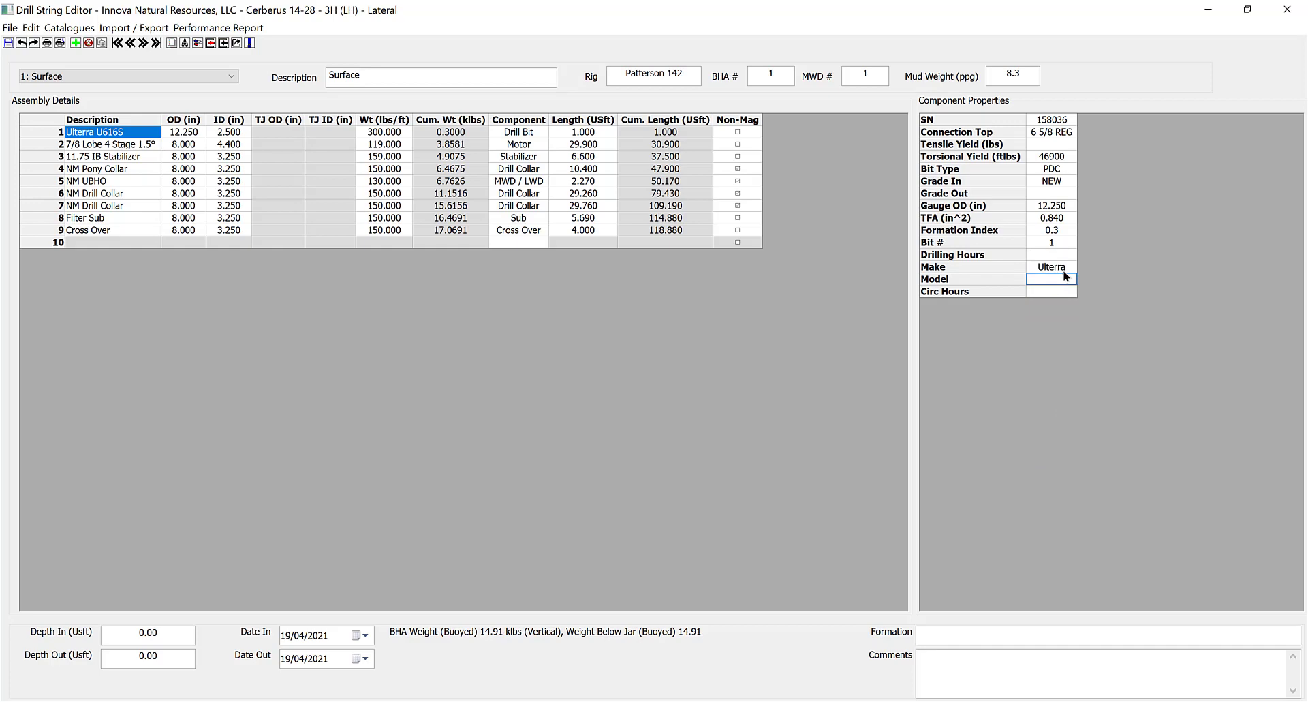
{"action": "type", "text": "U616S"}
{"action": "left_click", "coordinate": [112, 133]}
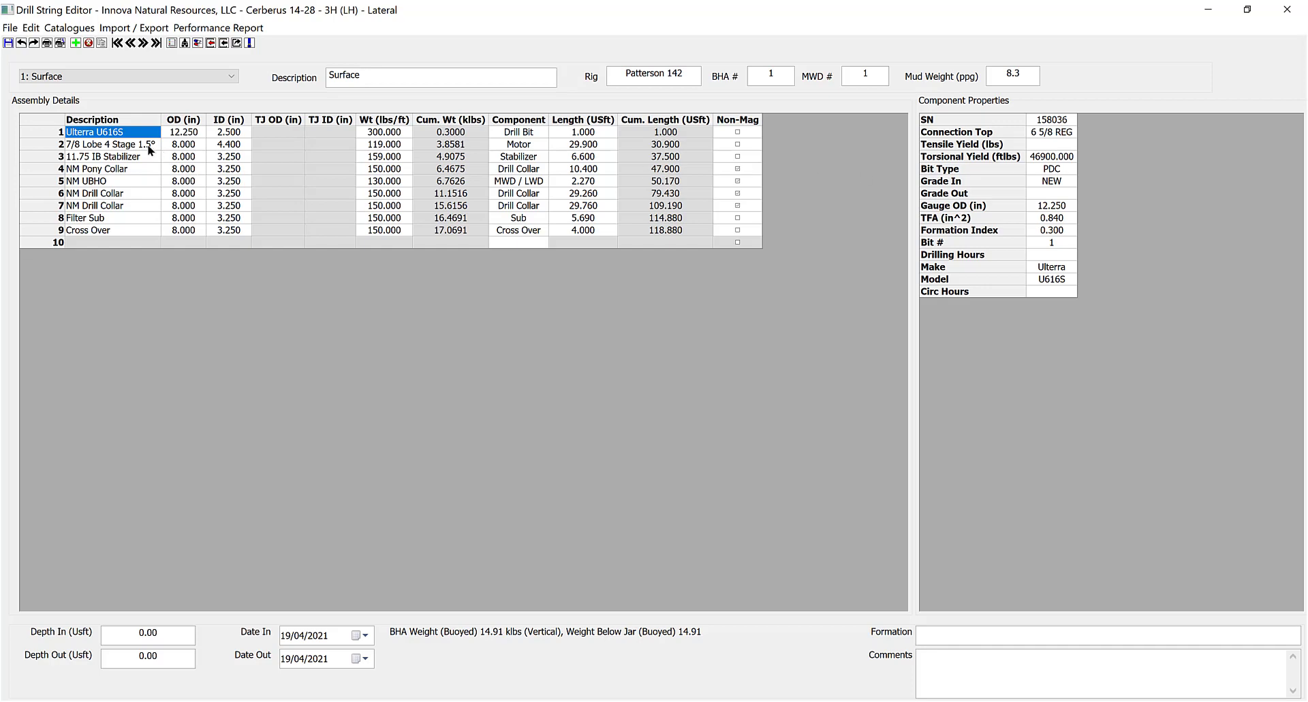
Review the component properties of the motor, stabilizer, NM Pony Collar and NM UBHO.
{"action": "left_click", "coordinate": [111, 144]}
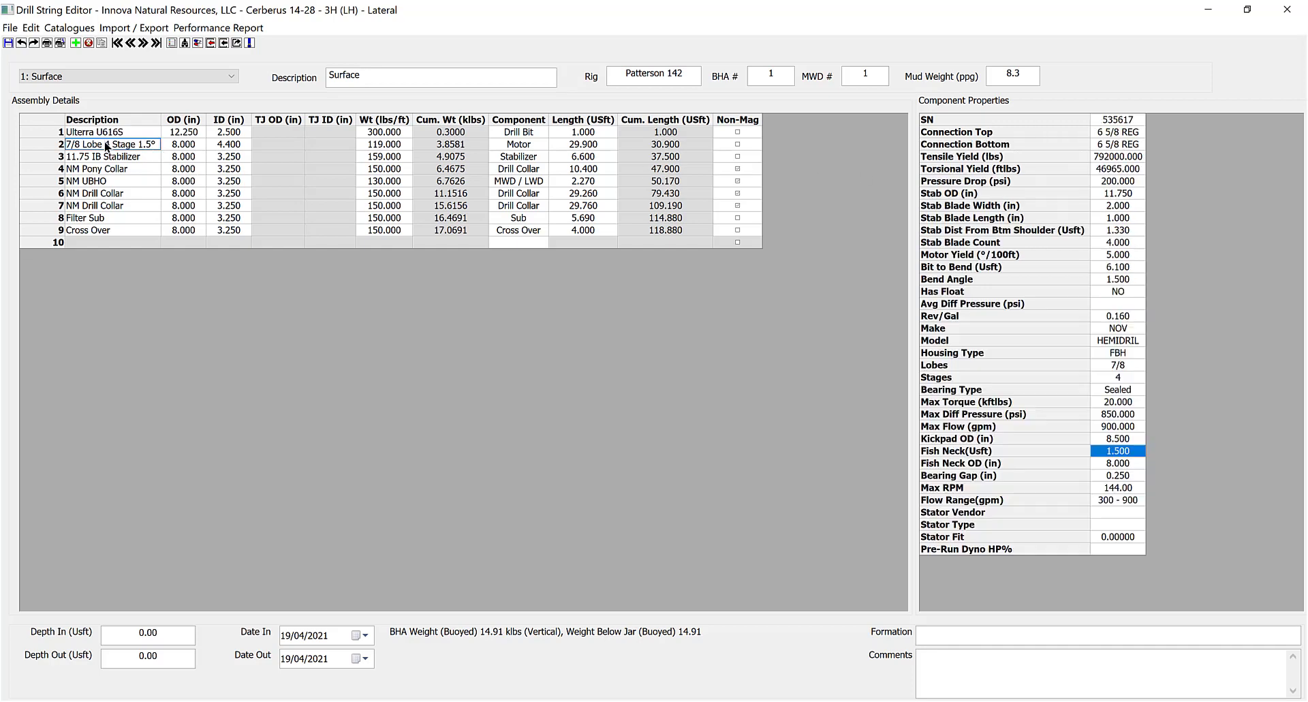
{"action": "left_click", "coordinate": [1115, 513]}
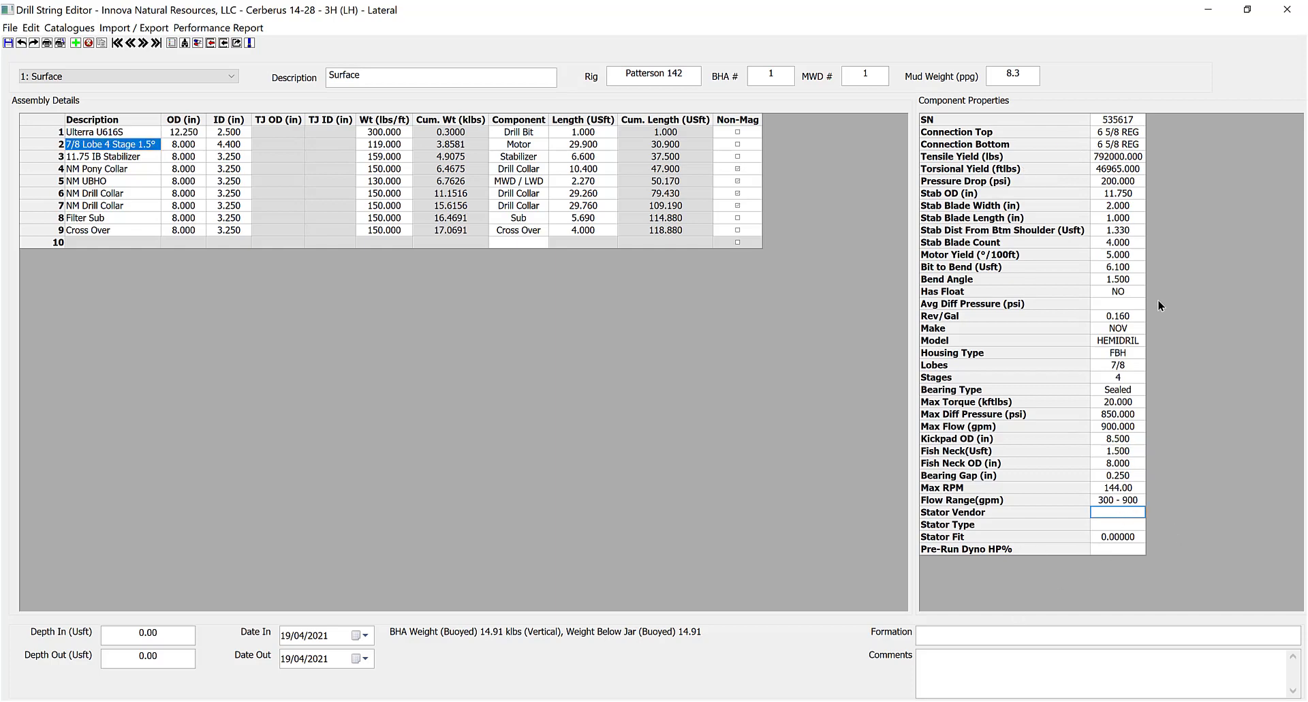
{"action": "left_click", "coordinate": [111, 159]}
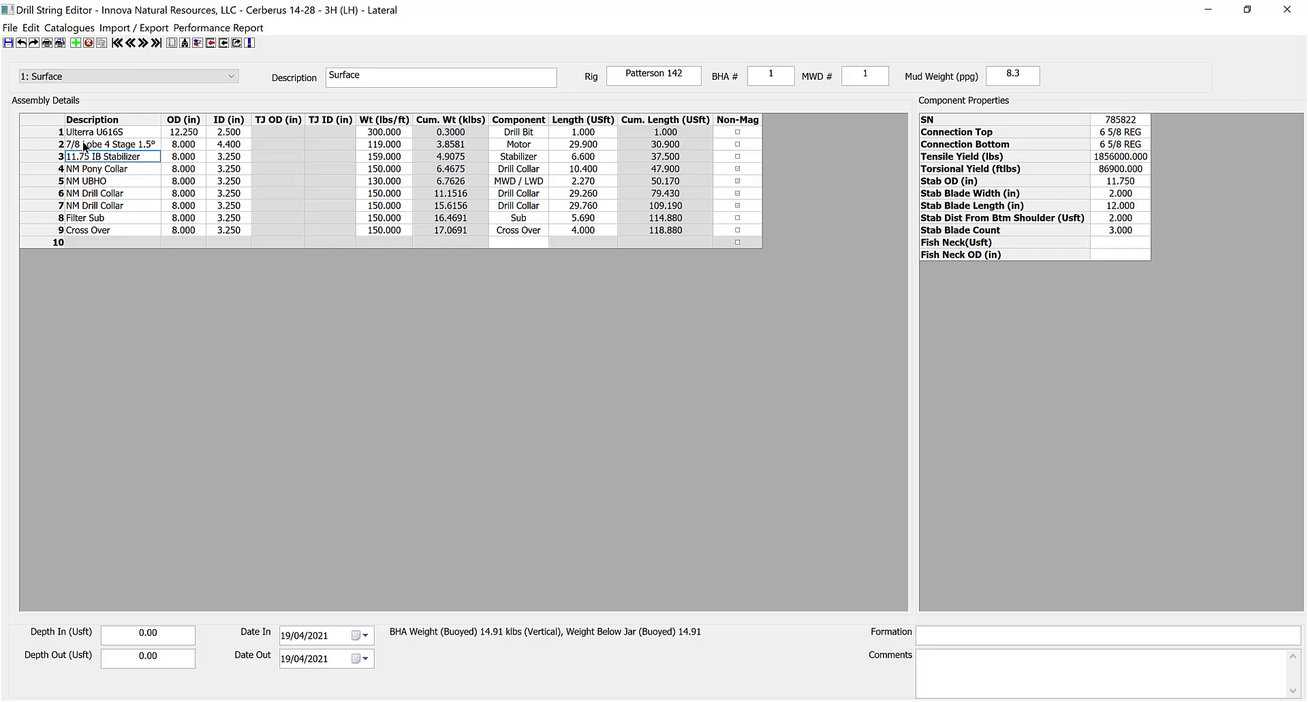
{"action": "left_click", "coordinate": [85, 145]}
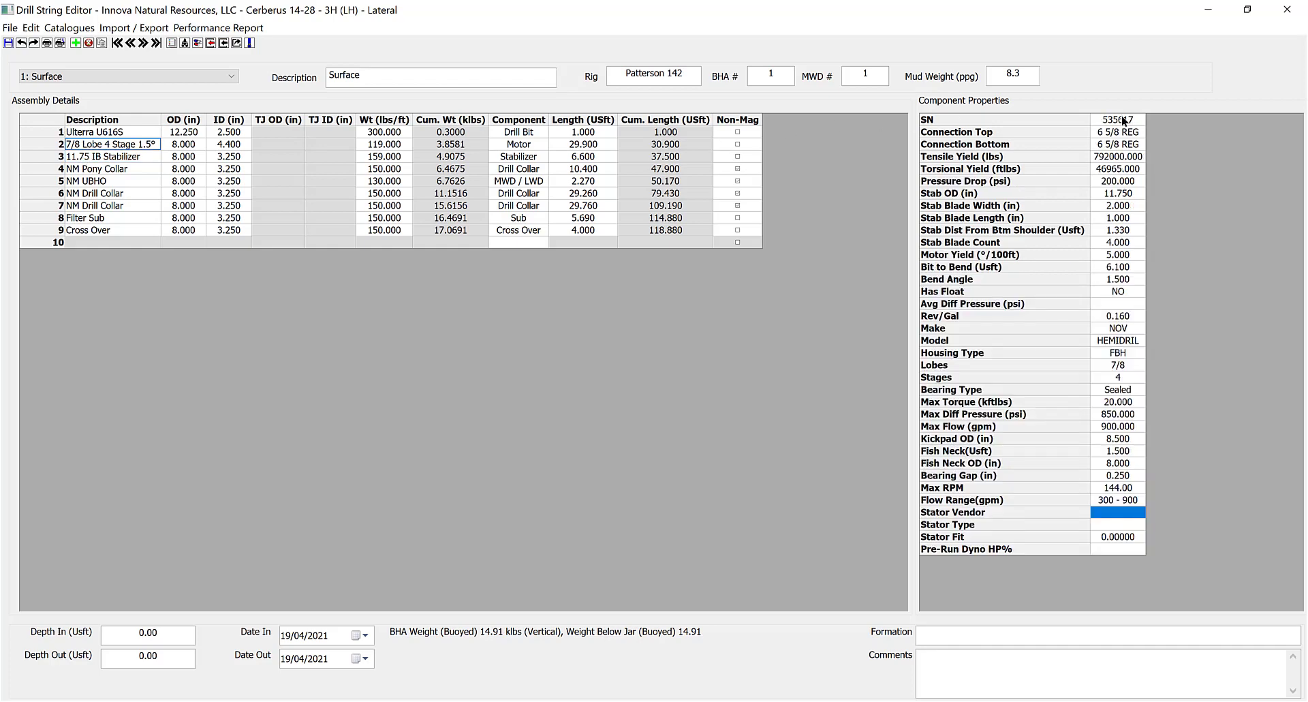
{"action": "left_click", "coordinate": [153, 156]}
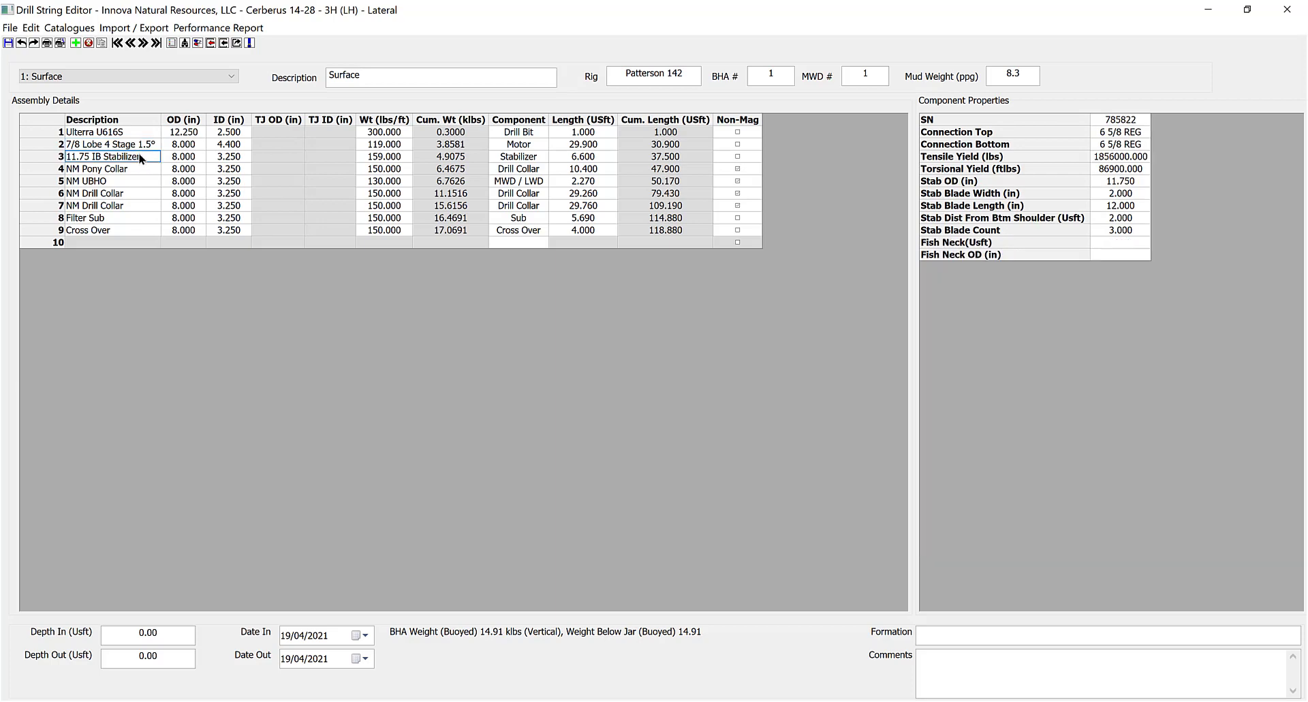
{"action": "left_click", "coordinate": [127, 167]}
{"action": "left_click", "coordinate": [120, 181]}
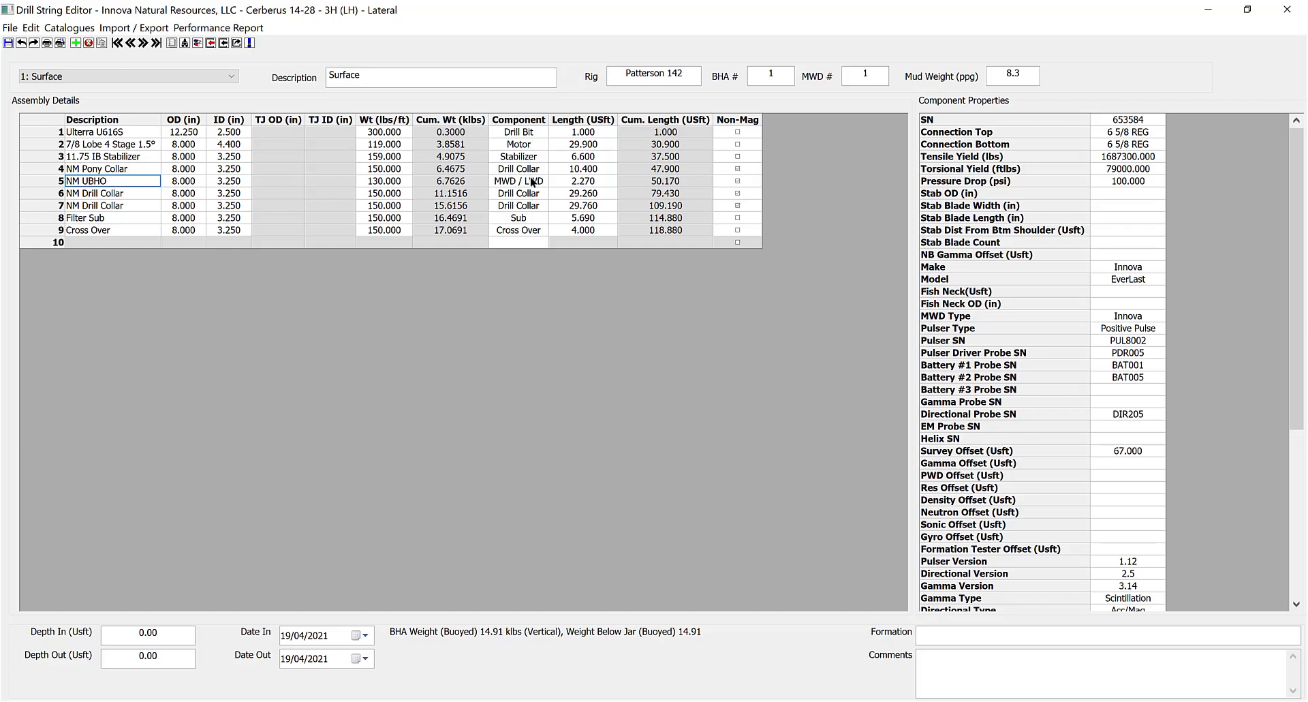
Check the Filter Sub, Cross Over and NM Drill Collar, then scroll the NM UBHO's MWD properties.
{"action": "left_click", "coordinate": [526, 146]}
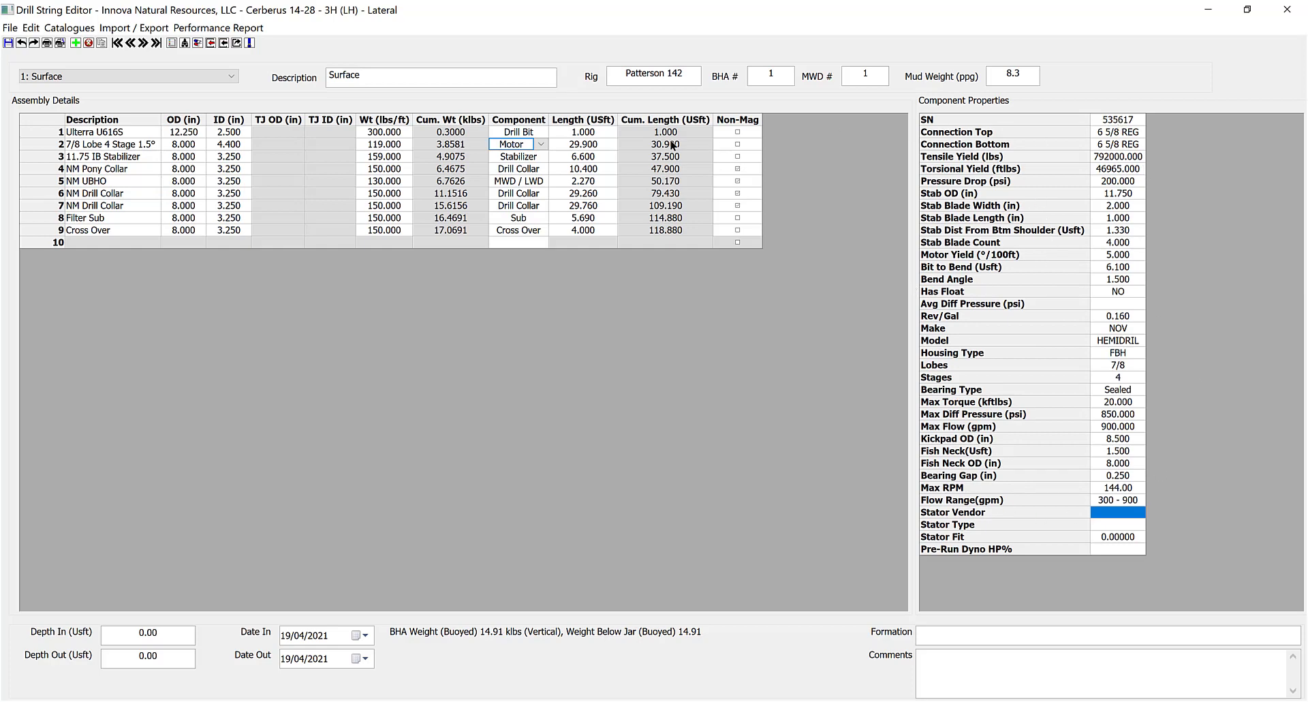
{"action": "left_click", "coordinate": [88, 218]}
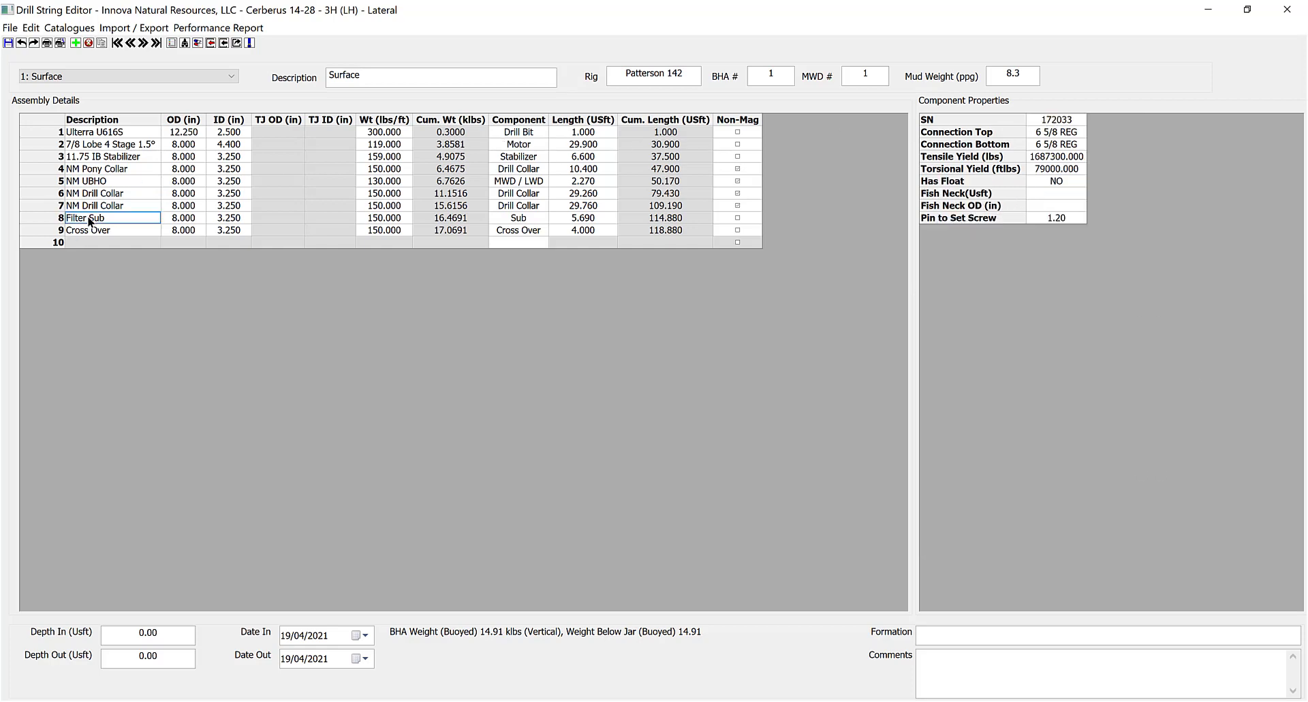
{"action": "left_click", "coordinate": [109, 231]}
{"action": "left_click", "coordinate": [110, 217]}
{"action": "left_click", "coordinate": [115, 205]}
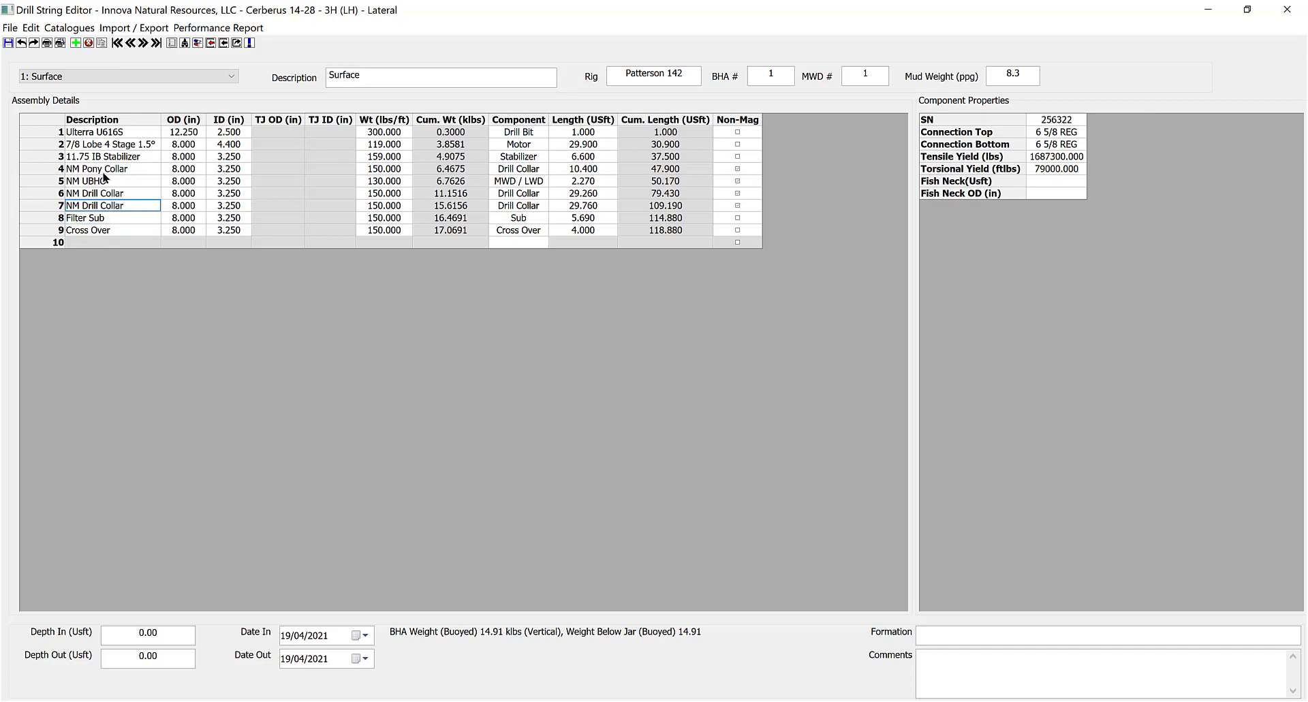
{"action": "left_click", "coordinate": [106, 170]}
{"action": "left_click", "coordinate": [108, 181]}
{"action": "scroll", "coordinate": [1043, 344], "scroll_direction": "down", "scroll_amount": 4}
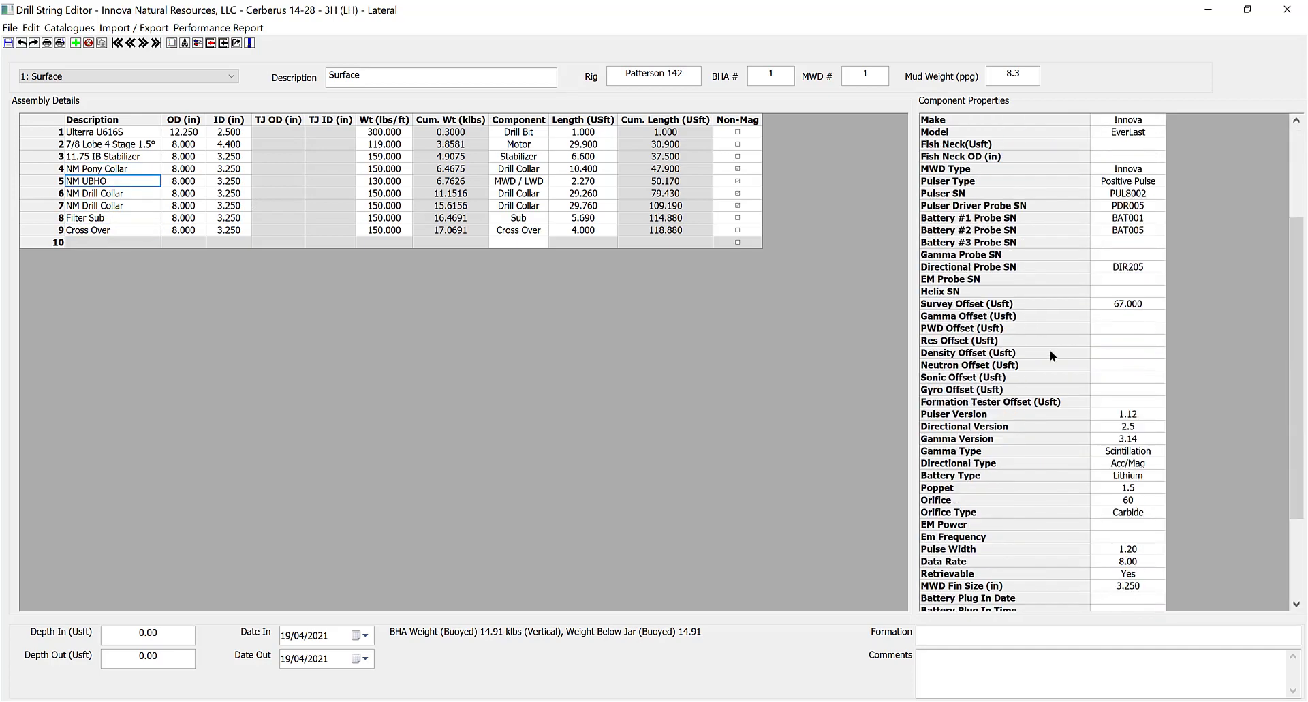
{"action": "scroll", "coordinate": [1039, 345], "scroll_direction": "up", "scroll_amount": 4}
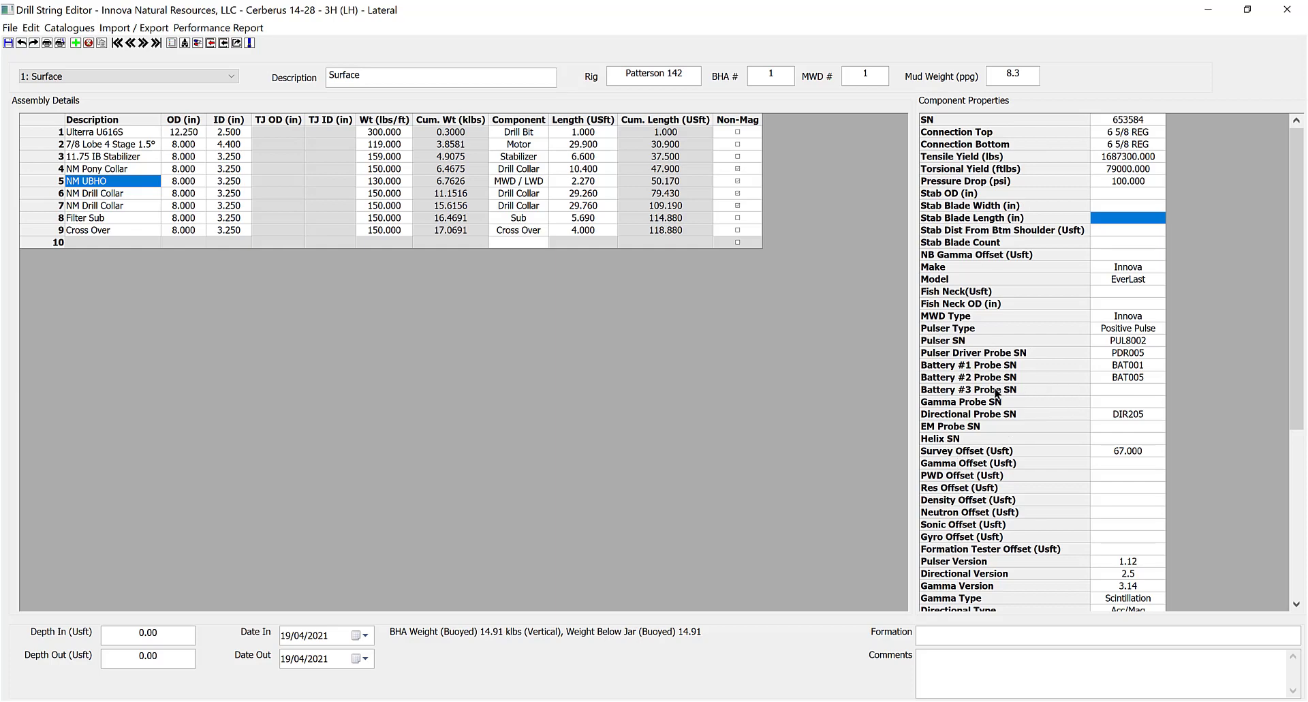
{"action": "left_click", "coordinate": [1154, 339]}
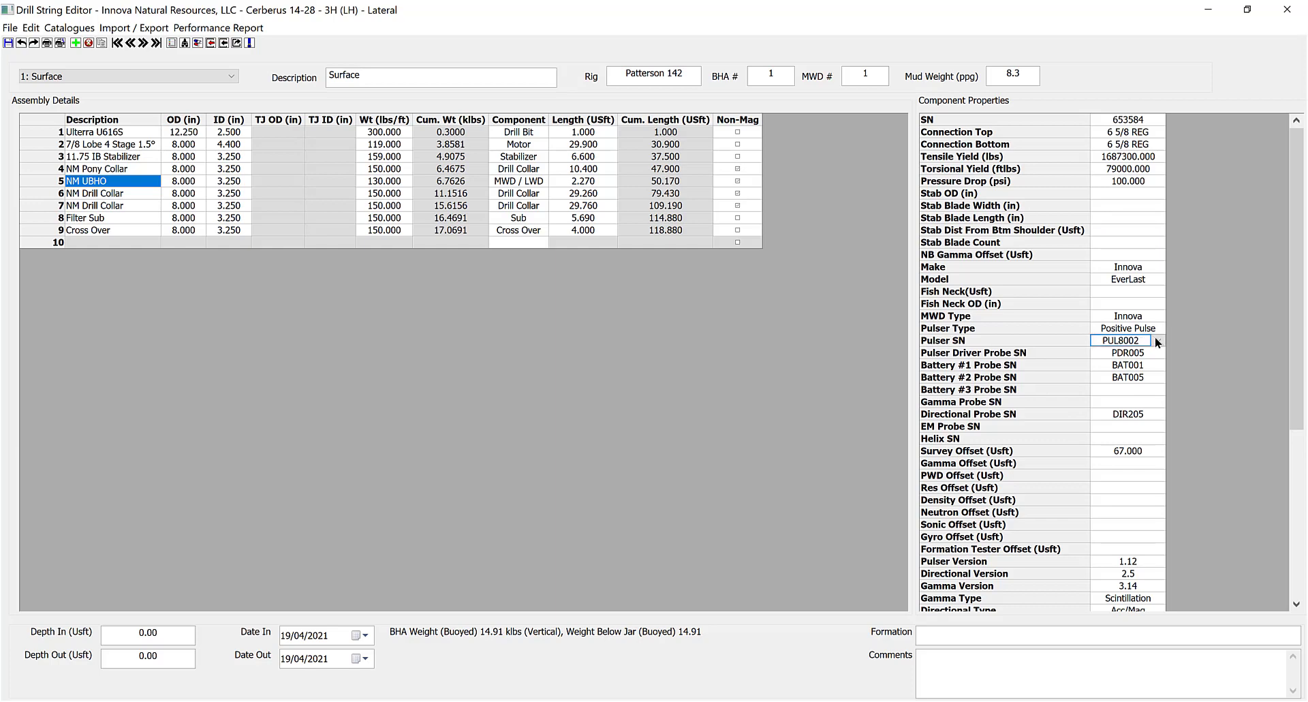
{"action": "left_click", "coordinate": [1158, 340]}
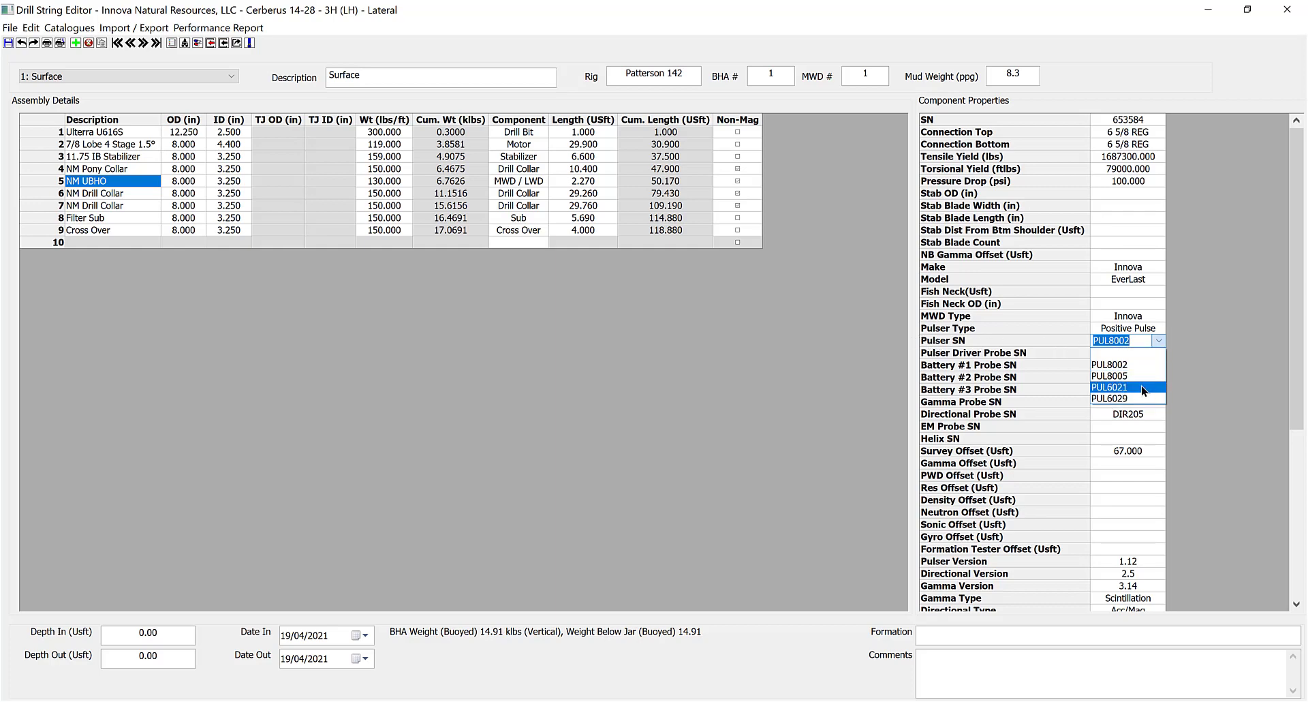
{"action": "left_click", "coordinate": [1126, 365]}
{"action": "left_click", "coordinate": [1135, 488]}
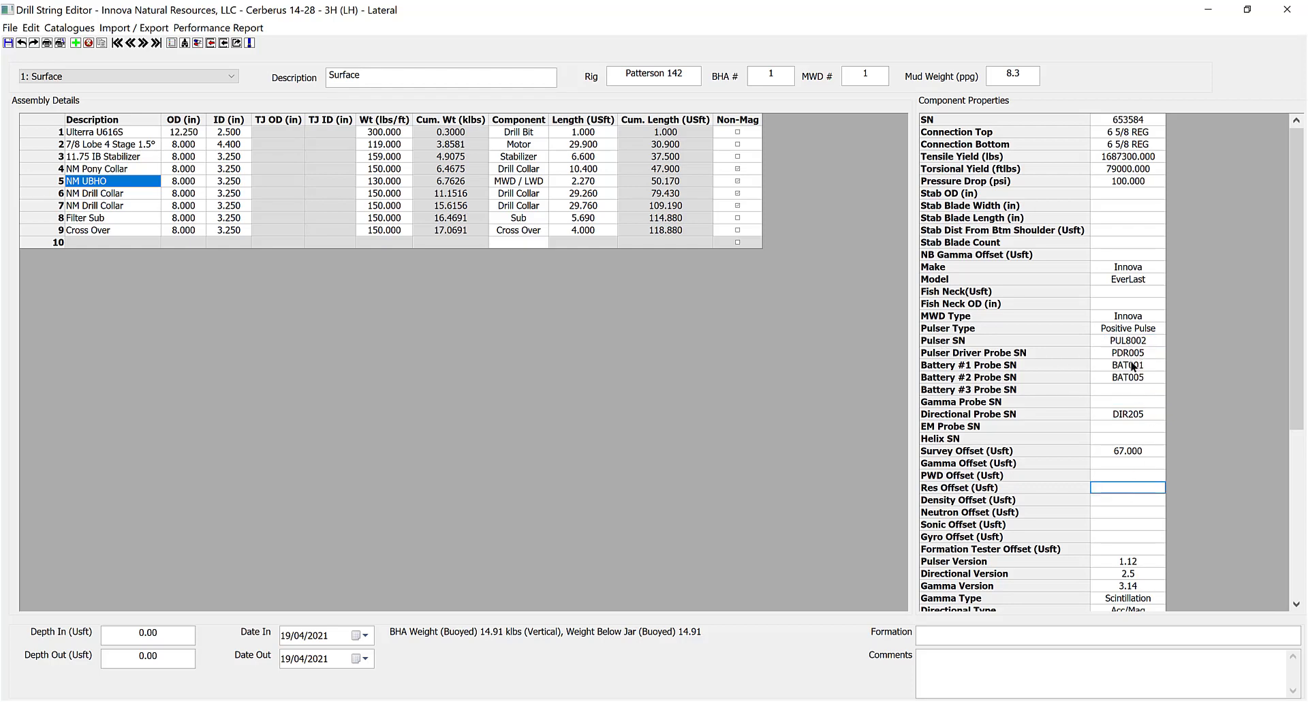
{"action": "scroll", "coordinate": [1147, 451], "scroll_direction": "down", "scroll_amount": 6}
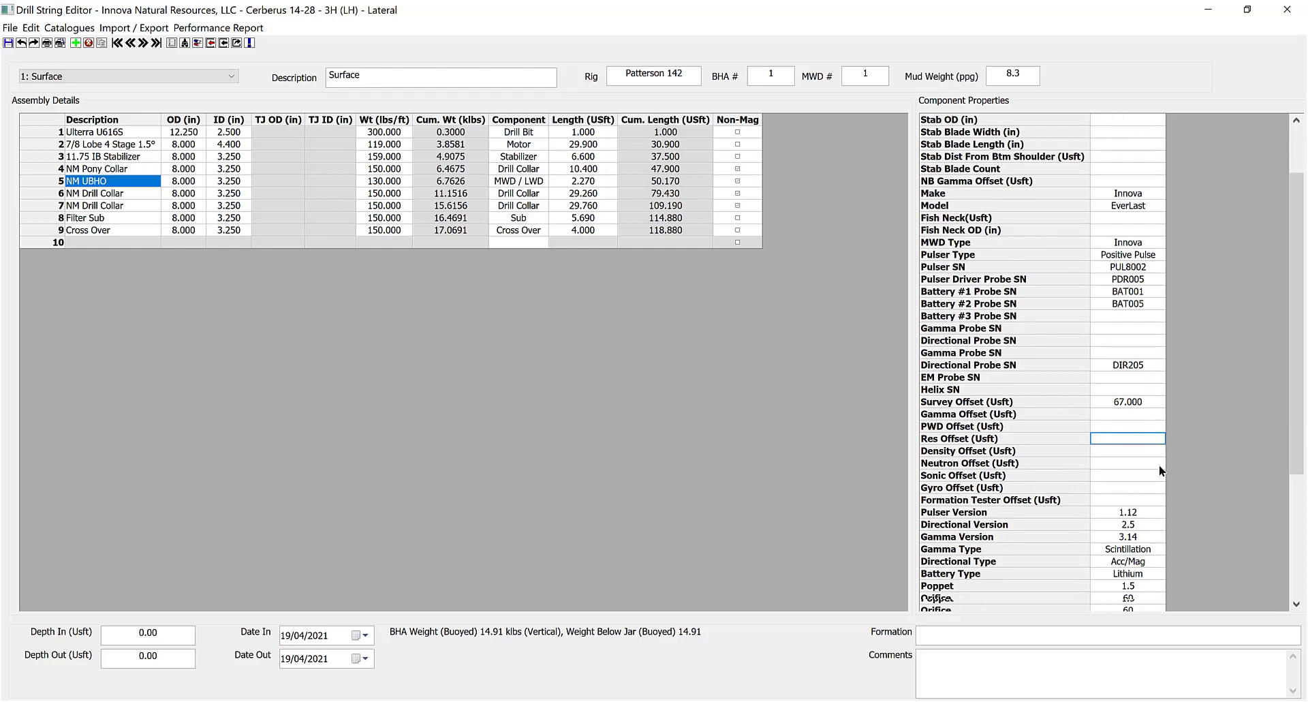
{"action": "scroll", "coordinate": [1157, 468], "scroll_direction": "up", "scroll_amount": 6}
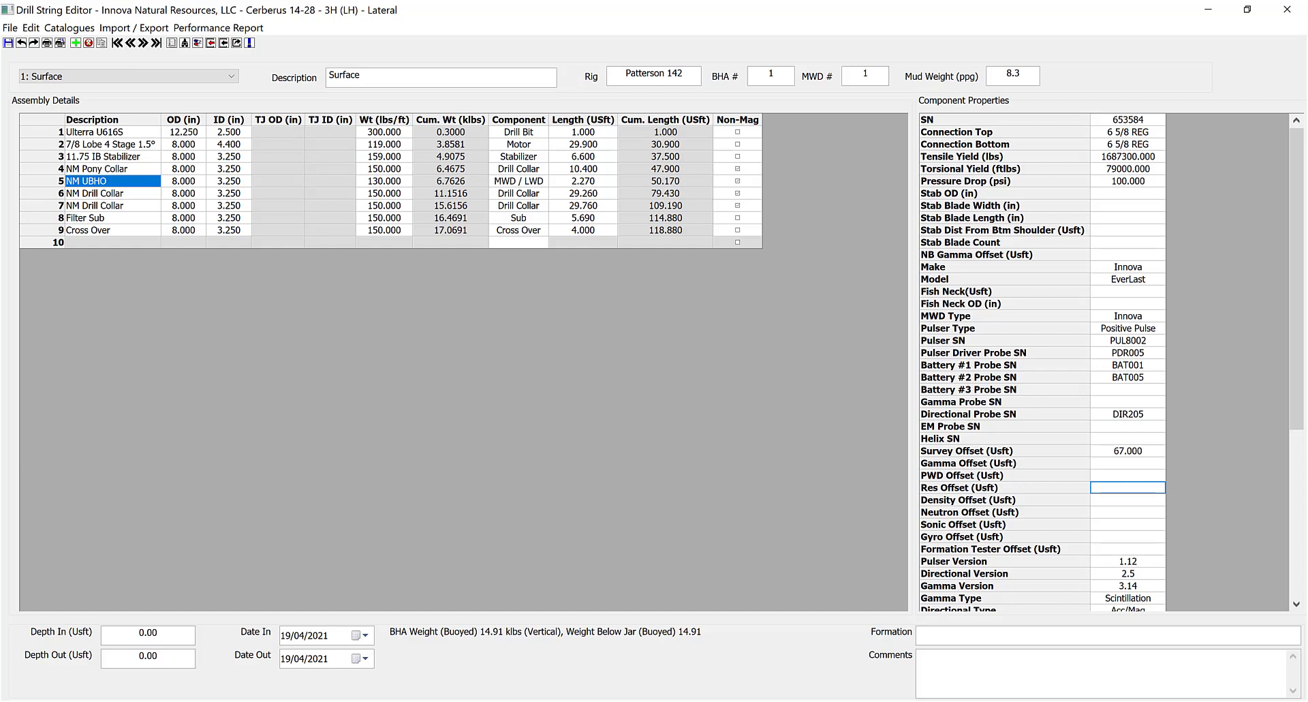
{"action": "key", "text": "Escape"}
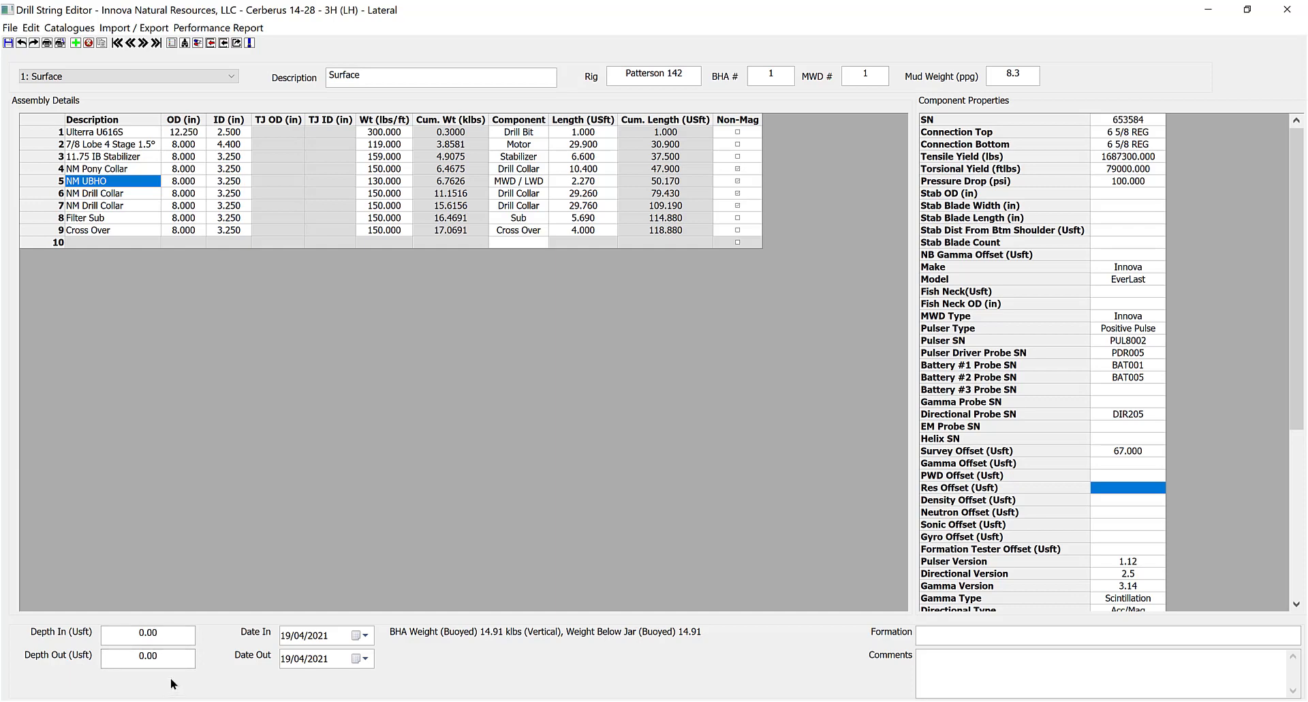
Set the BHA's Date In to 01/07/2019 using the calendar.
{"action": "left_click", "coordinate": [364, 637]}
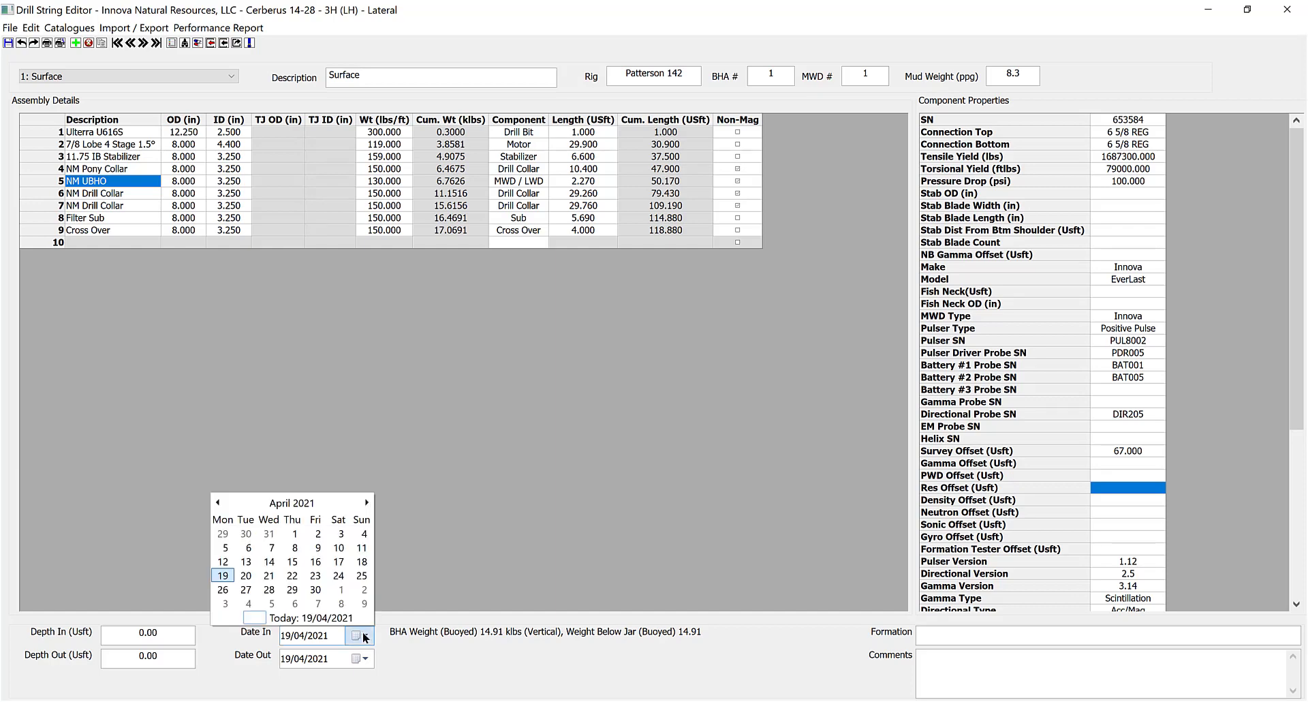
{"action": "left_click", "coordinate": [286, 503]}
{"action": "left_click", "coordinate": [218, 502]}
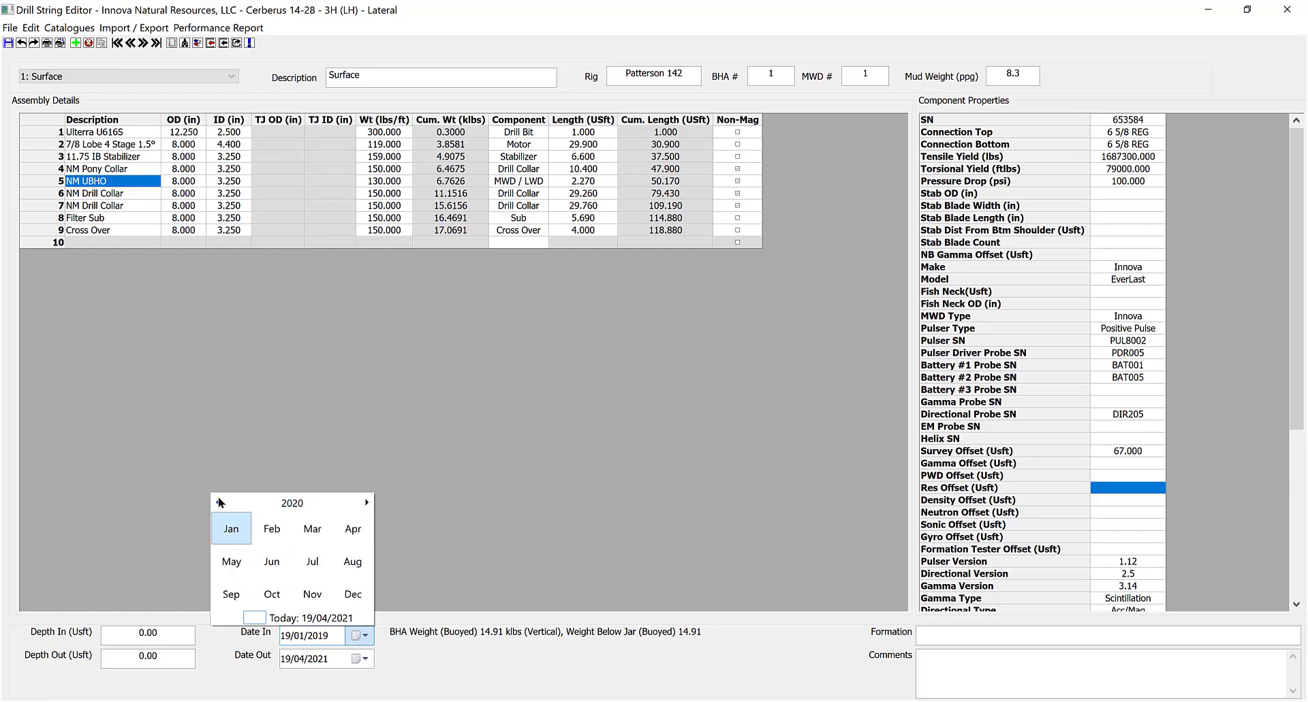
{"action": "left_click", "coordinate": [218, 501]}
{"action": "left_click", "coordinate": [308, 562]}
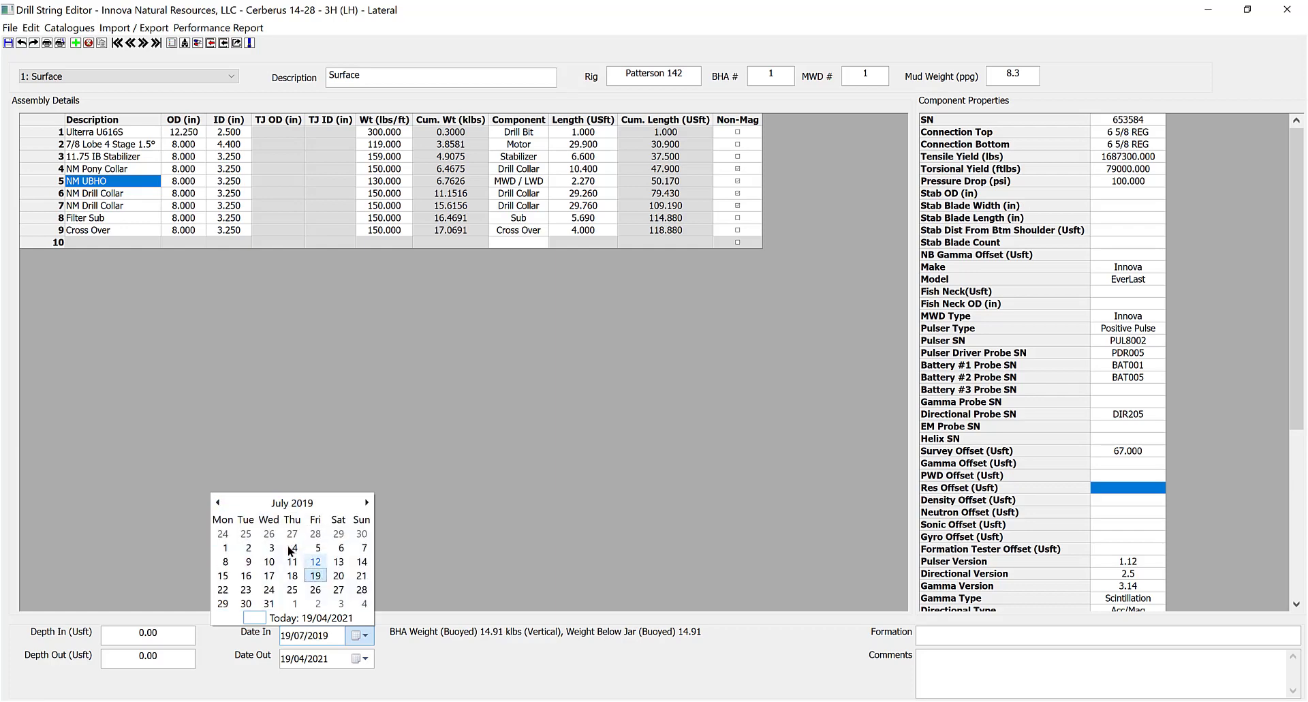
{"action": "left_click", "coordinate": [231, 549]}
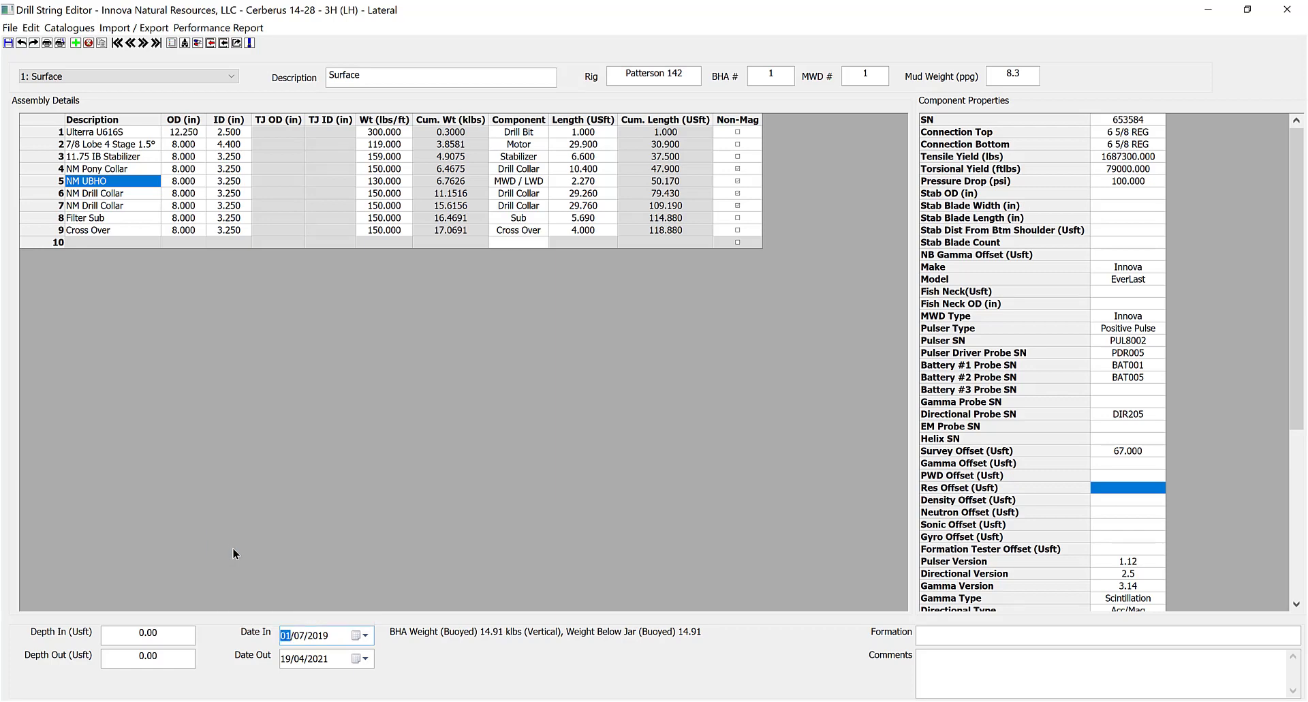
Set the BHA's Date Out to 01/07/2019 as well.
{"action": "left_click", "coordinate": [301, 659]}
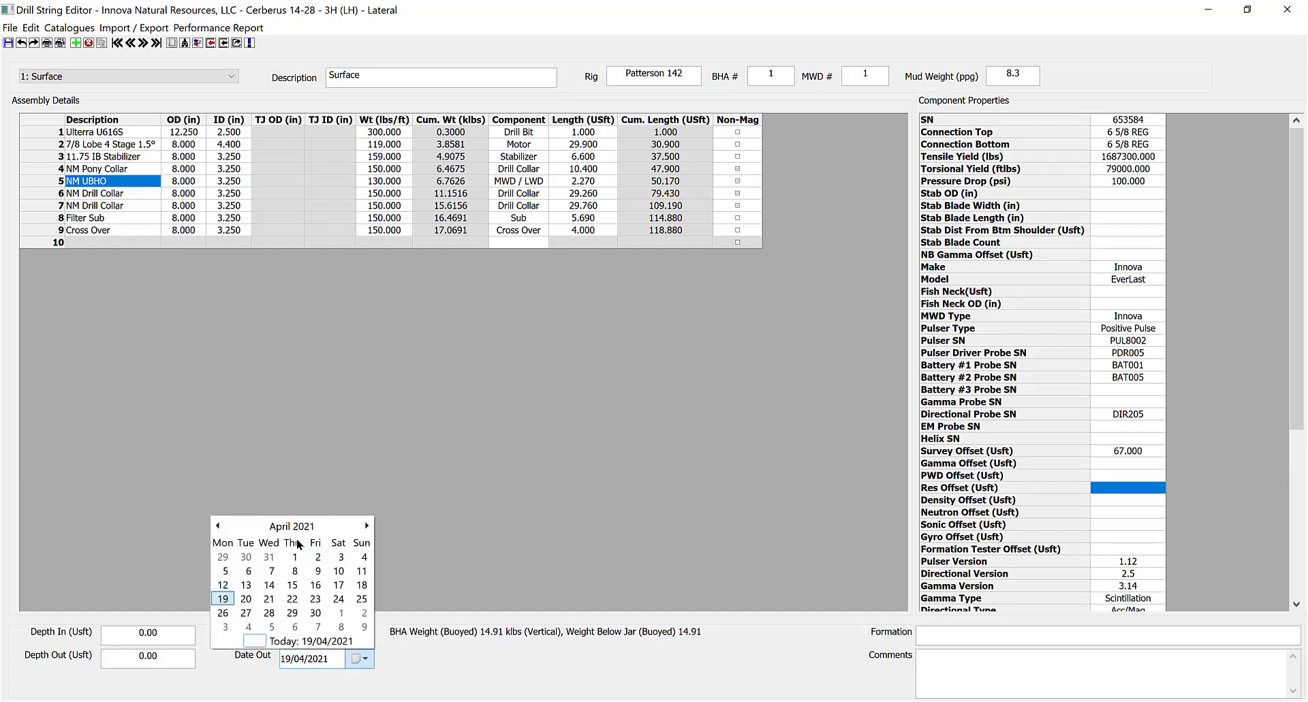
{"action": "left_click", "coordinate": [278, 526]}
{"action": "left_click", "coordinate": [278, 526]}
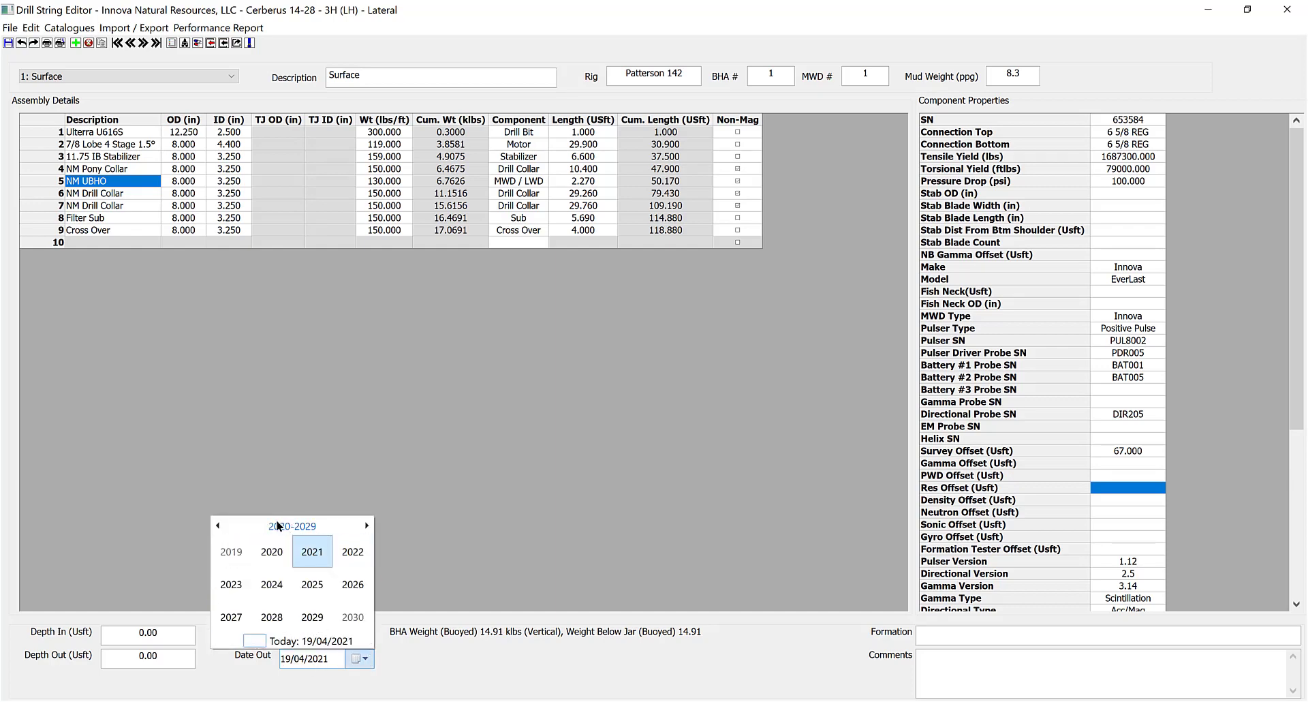
{"action": "left_click", "coordinate": [231, 549]}
{"action": "left_click", "coordinate": [312, 586]}
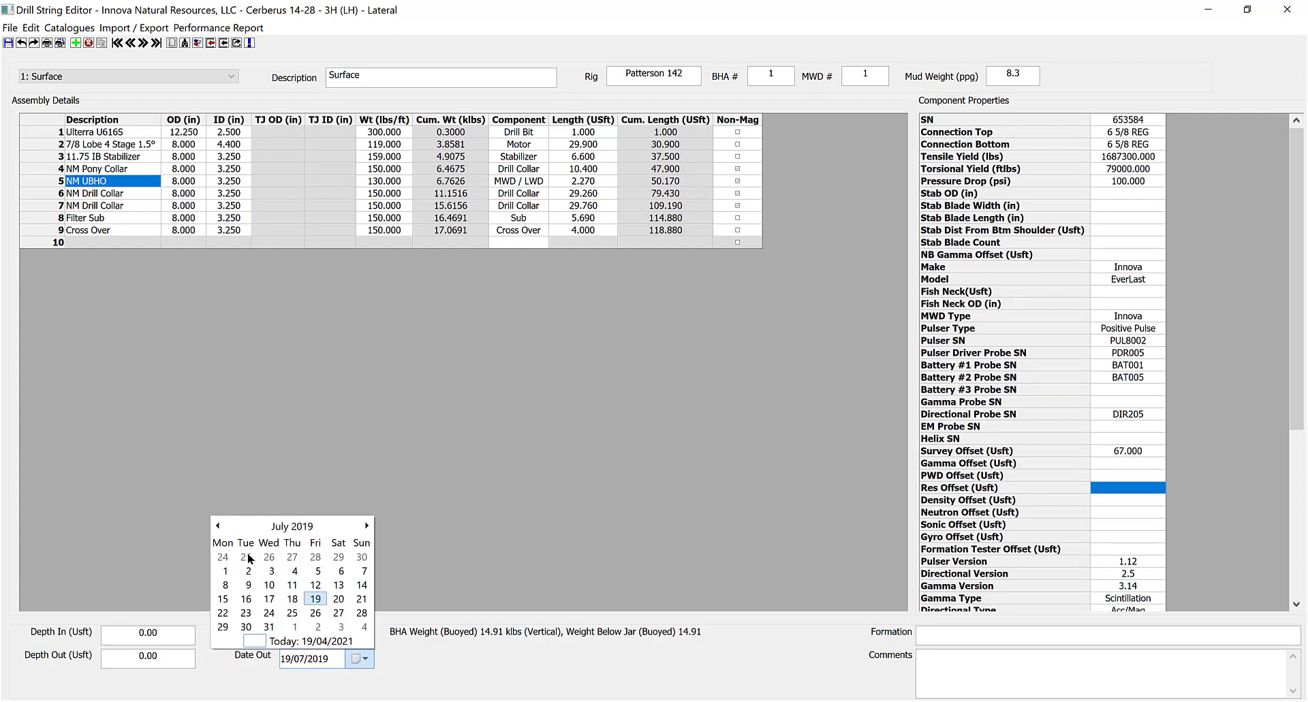
{"action": "left_click", "coordinate": [223, 573]}
{"action": "left_click", "coordinate": [428, 539]}
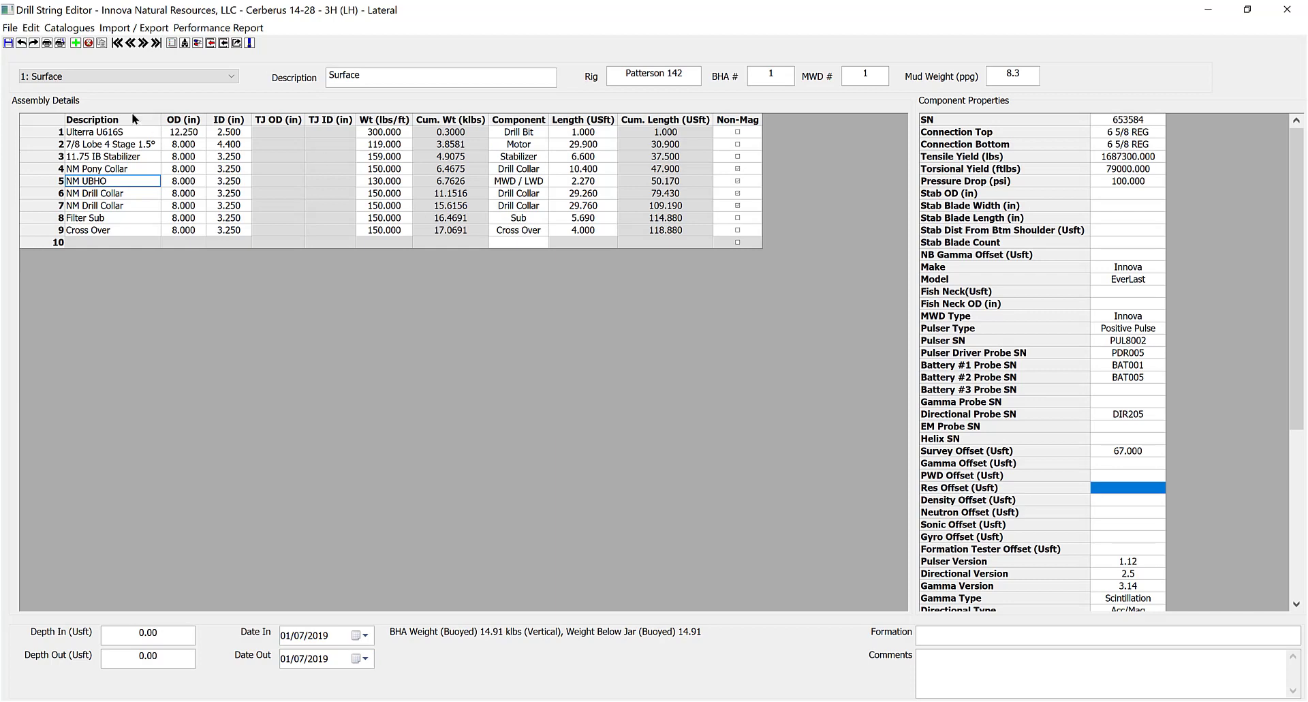
Enter 'Formation 7' as the surface BHA's formation, then browse the Edit and Catalogues menus.
{"action": "left_click", "coordinate": [950, 635]}
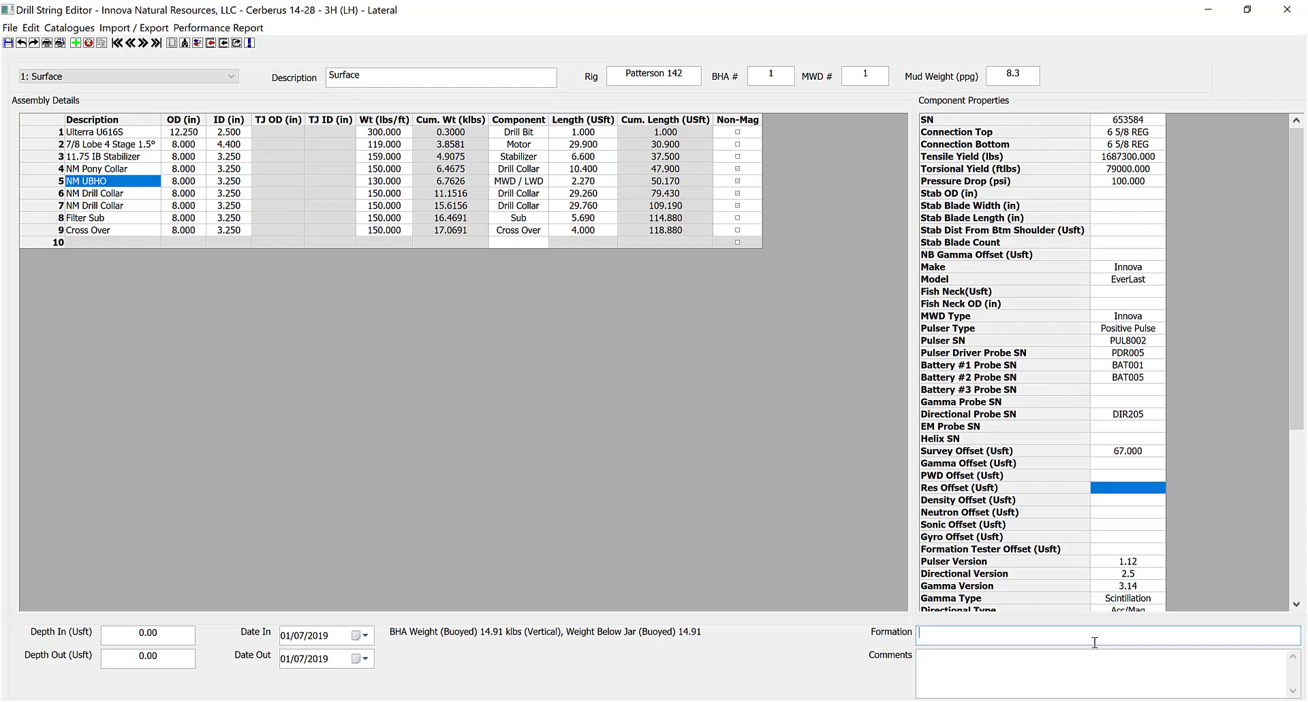
{"action": "type", "text": "Formation 7"}
{"action": "left_click", "coordinate": [31, 27]}
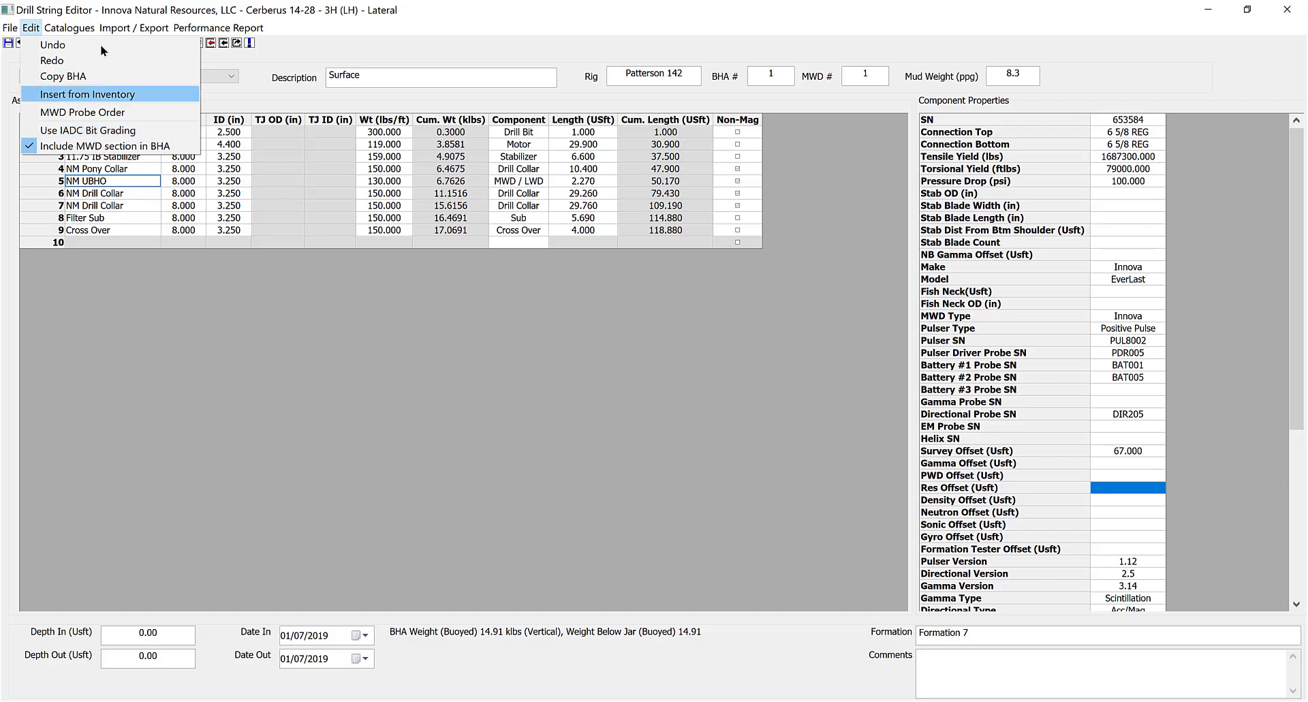
{"action": "mouse_move", "coordinate": [79, 30]}
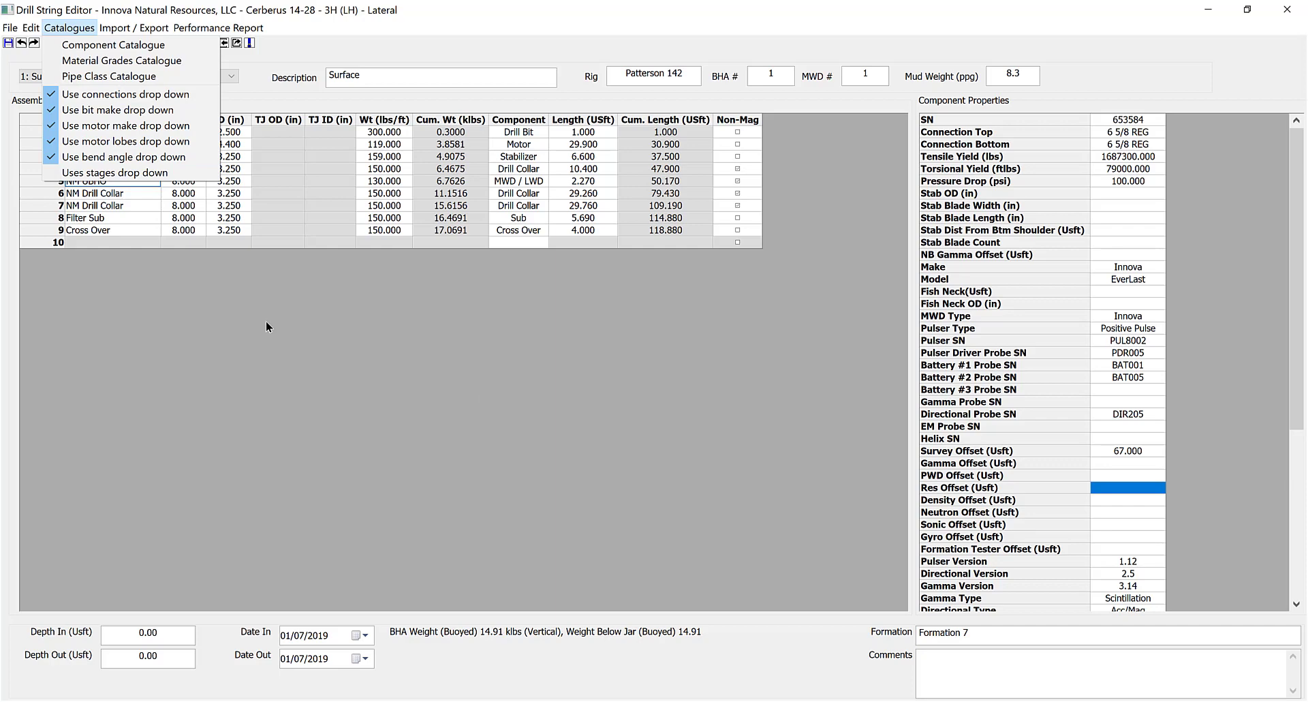
Dismiss the Catalogues and File menus and exit the Surface BHA's Drill String Editor.
{"action": "left_click", "coordinate": [192, 379]}
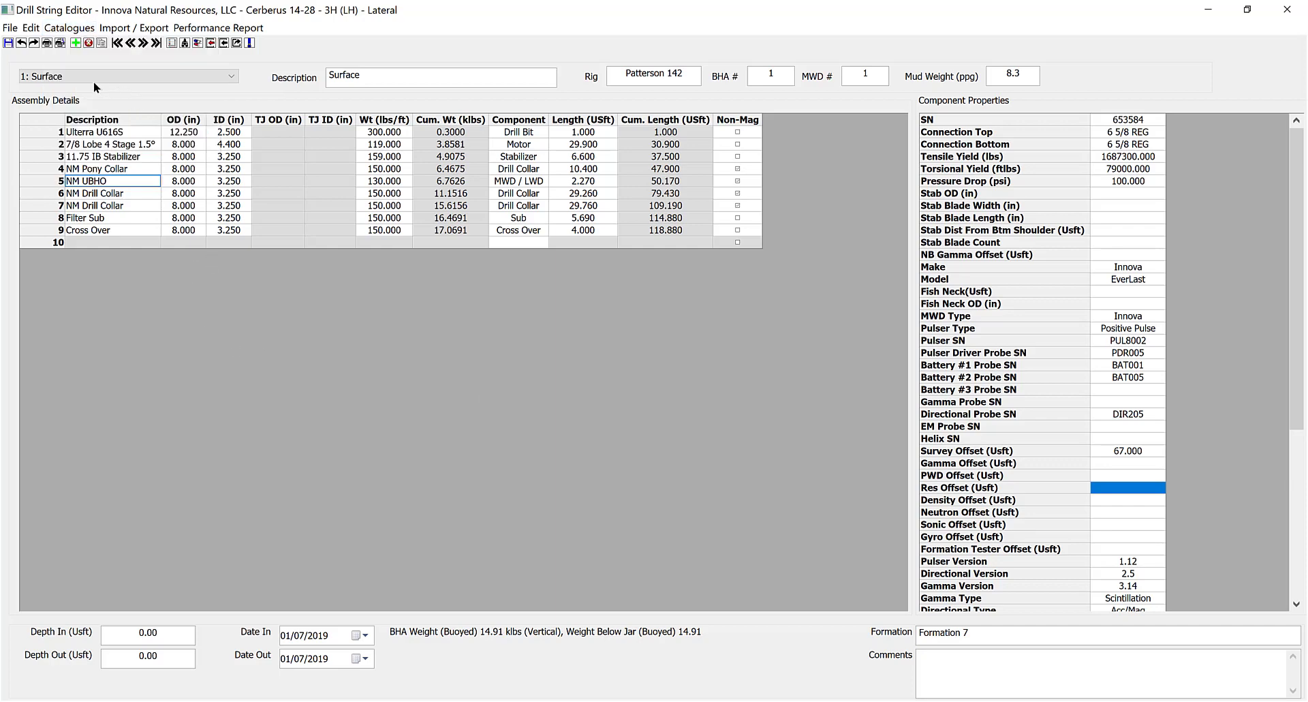
{"action": "left_click", "coordinate": [8, 27]}
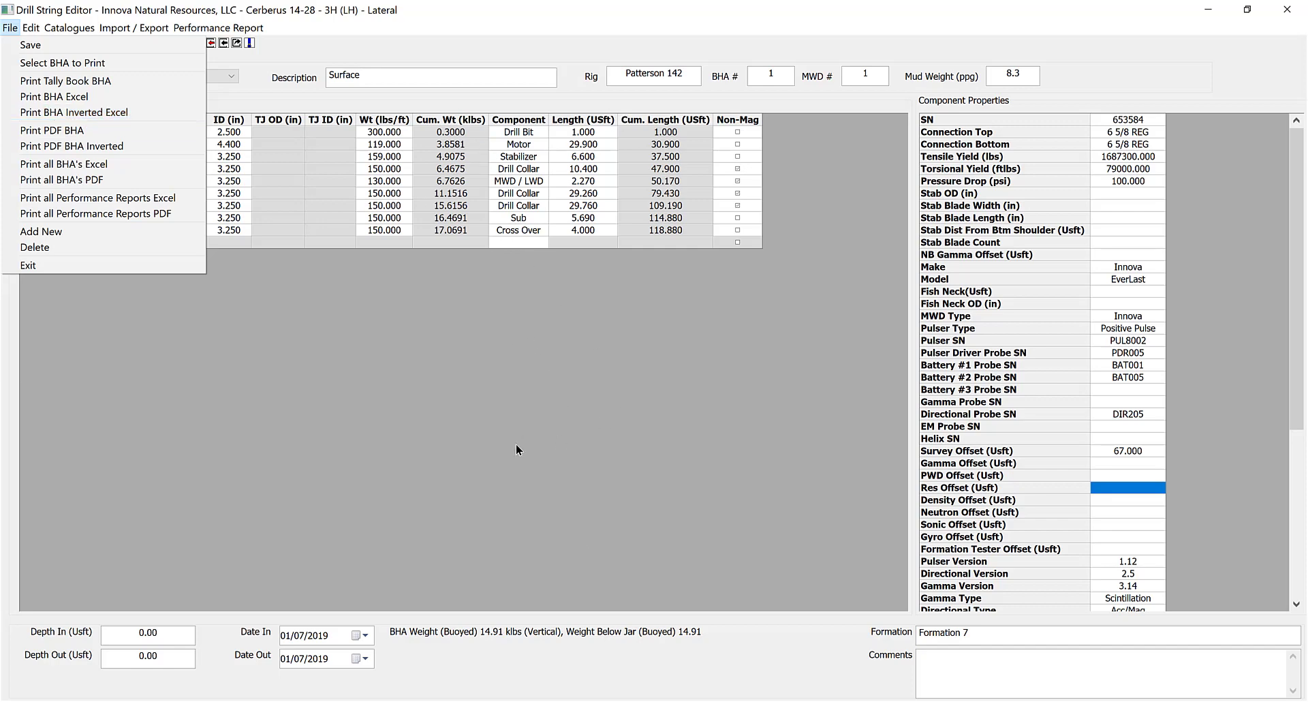
{"action": "left_click", "coordinate": [398, 414]}
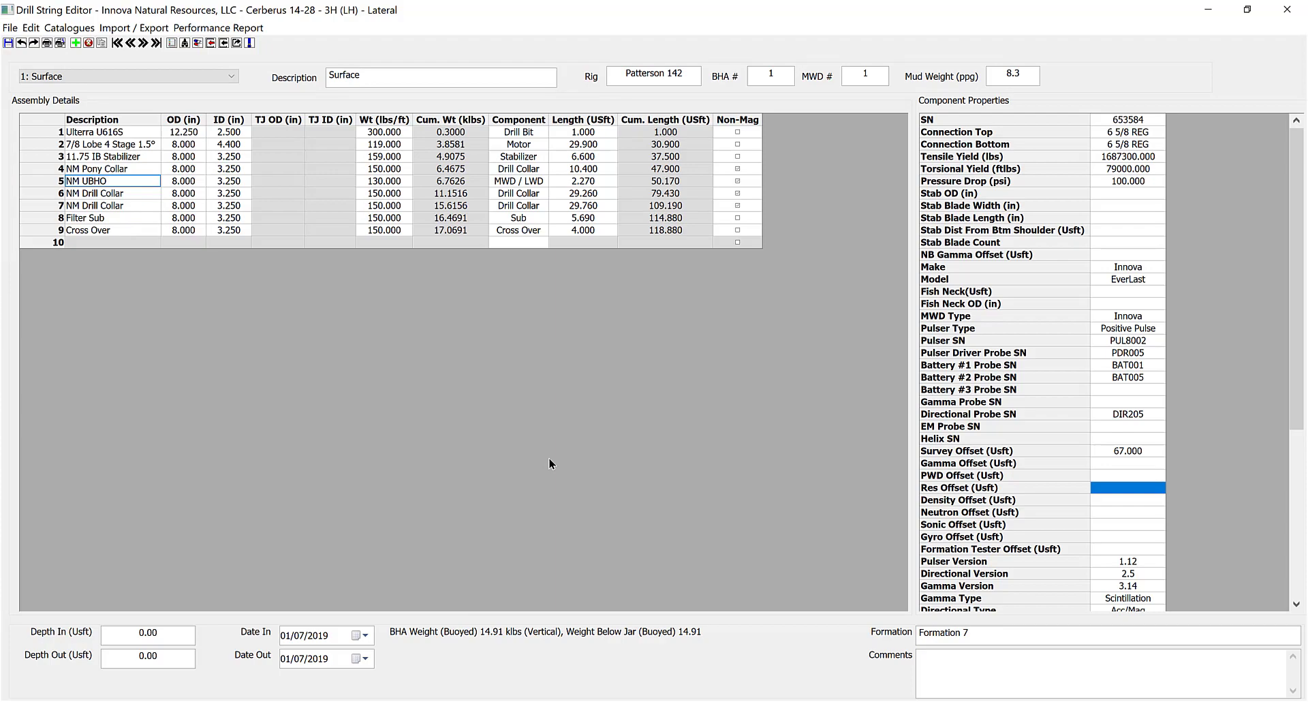
{"action": "left_click", "coordinate": [1287, 10]}
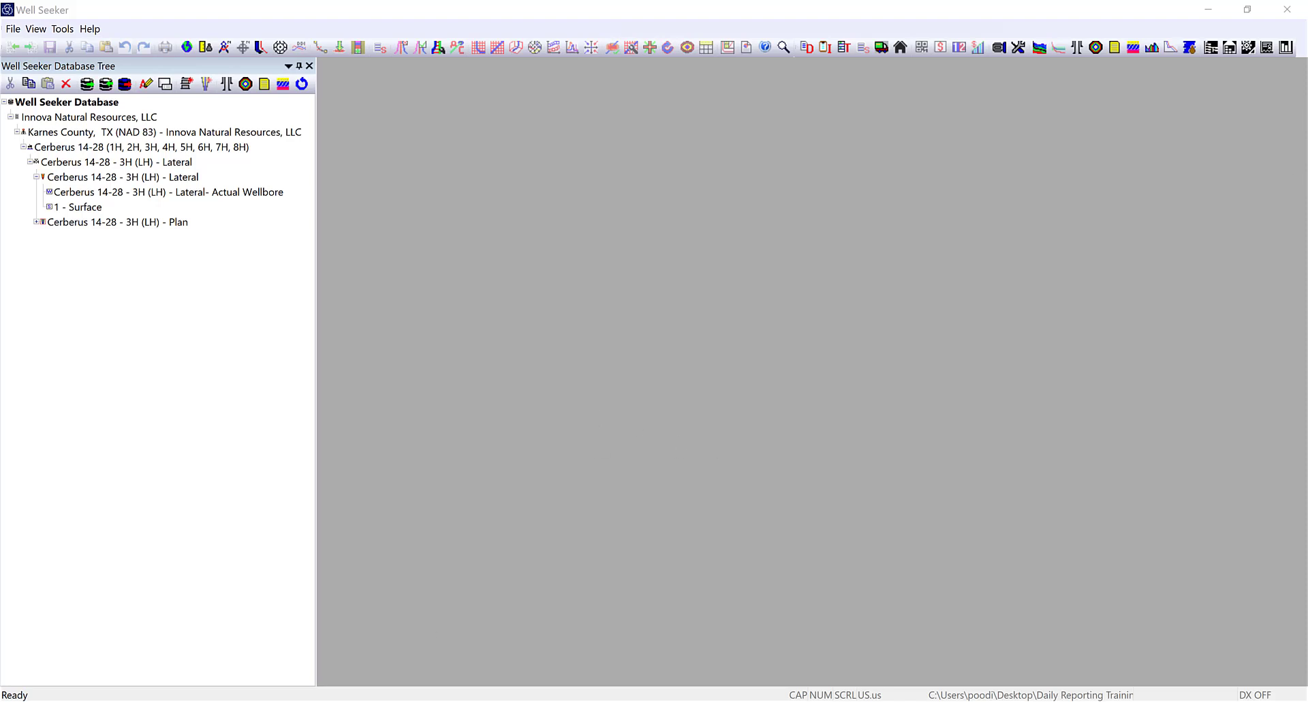
Bring the Daily Reports window for the Cerberus 14-28 3H lateral to the front.
{"action": "left_click", "coordinate": [922, 671]}
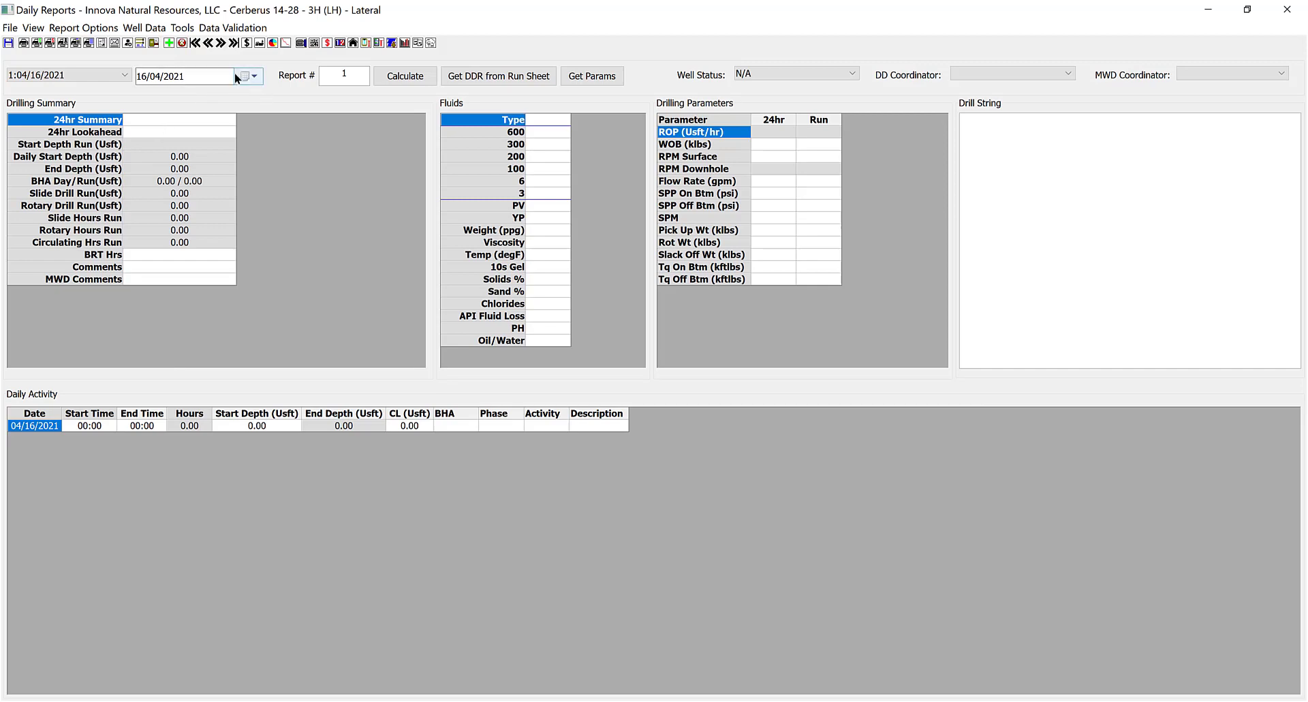
Change report #1's date from 04/16/2021 to 07/01/2019, accepting the warnings and saving.
{"action": "left_click", "coordinate": [190, 76]}
{"action": "type", "text": "2019"}
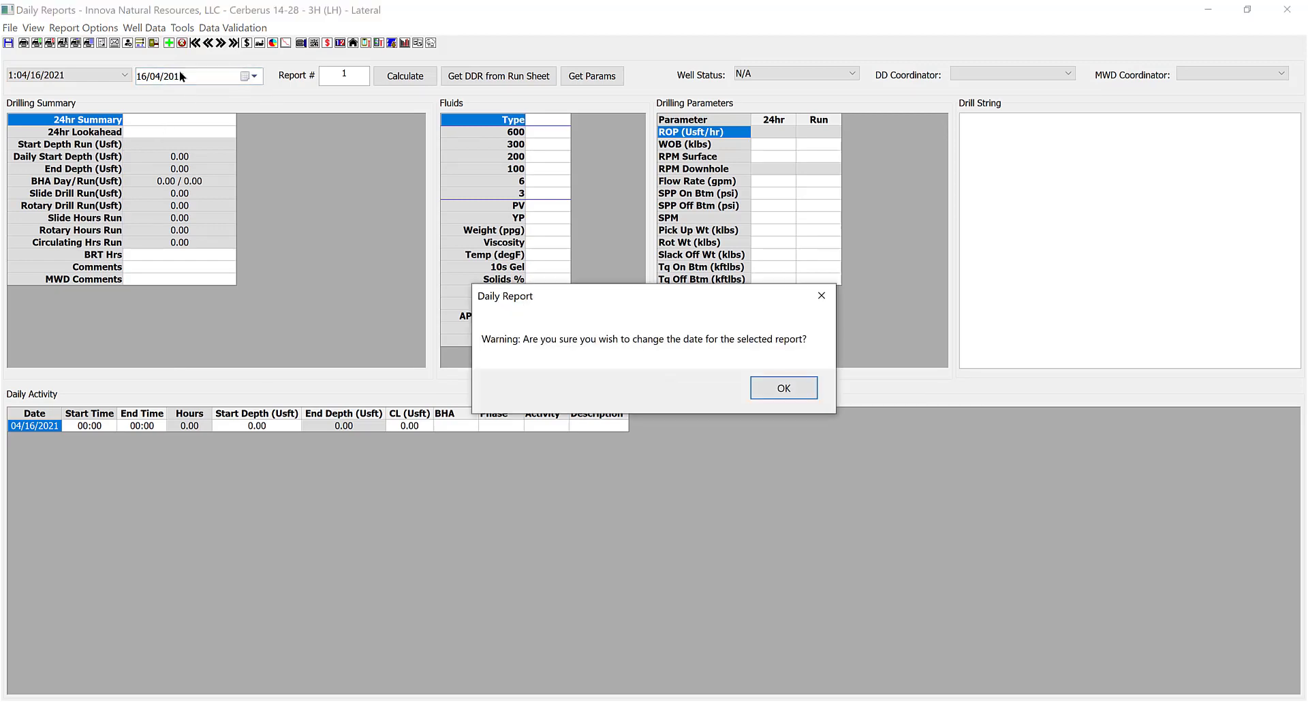
{"action": "left_click", "coordinate": [784, 388]}
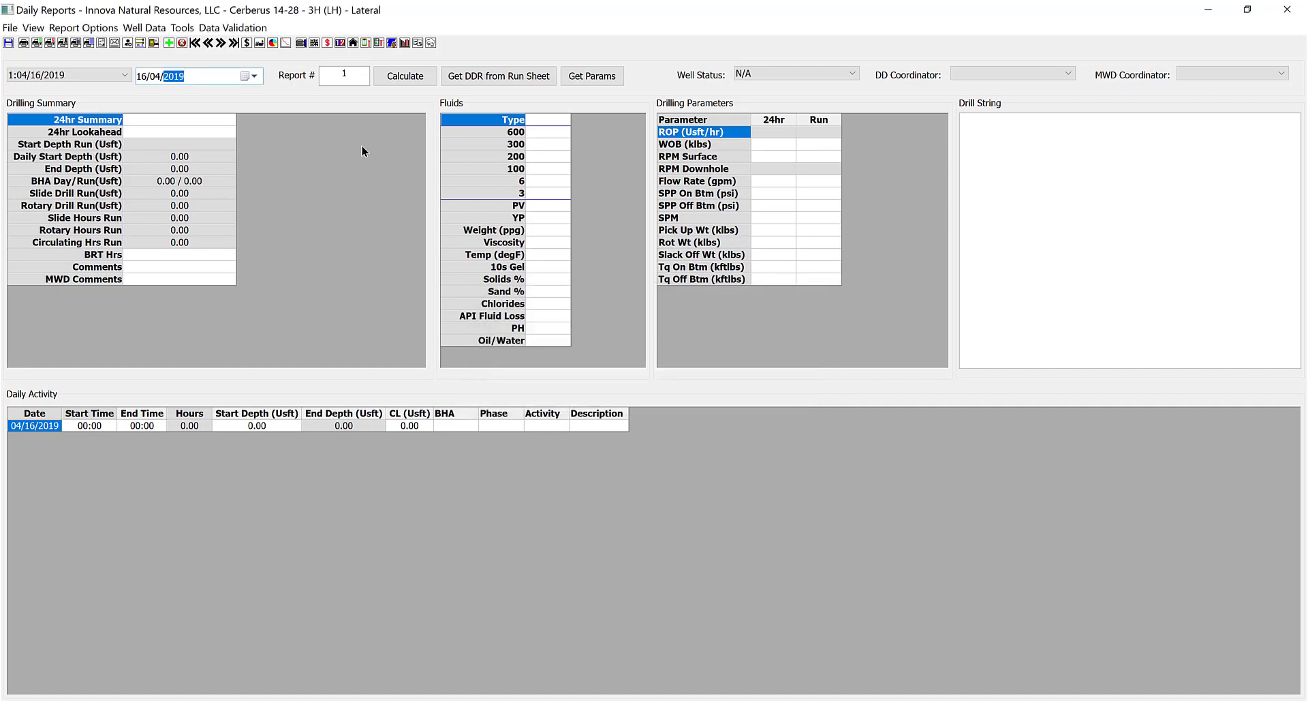
{"action": "left_click", "coordinate": [142, 76]}
{"action": "type", "text": "01"}
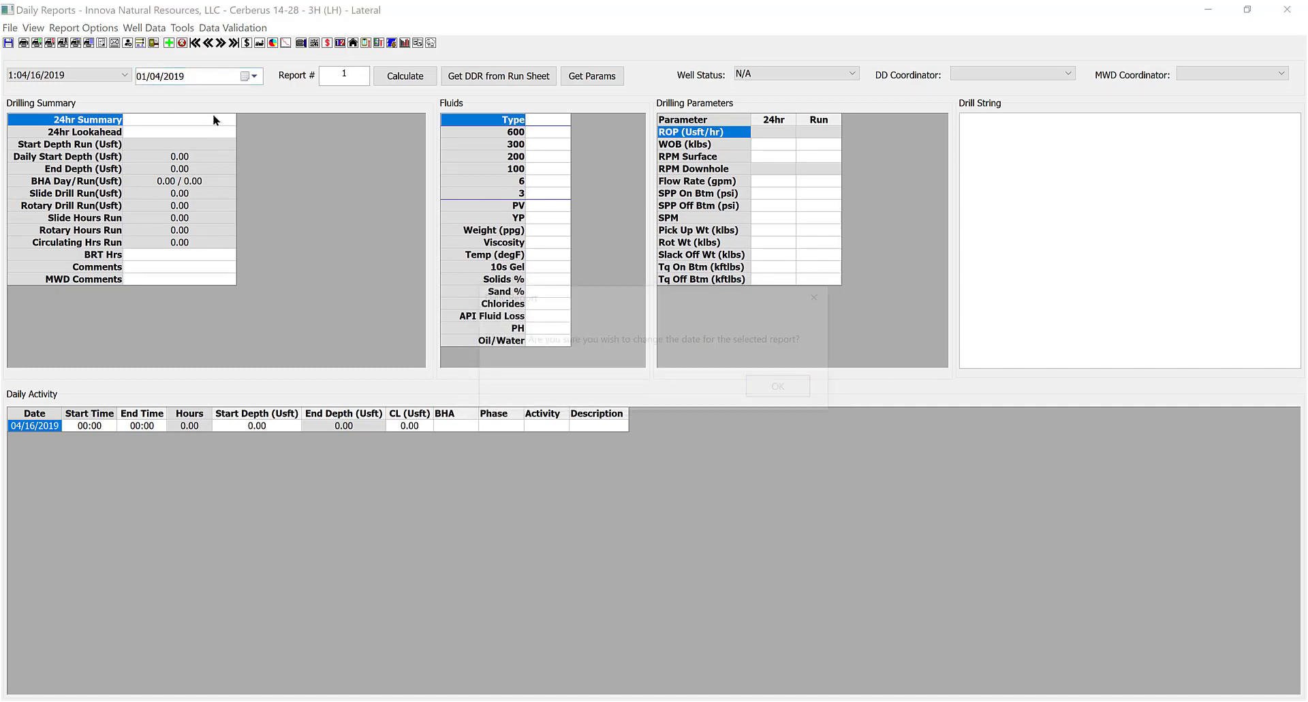
{"action": "key", "text": "Return"}
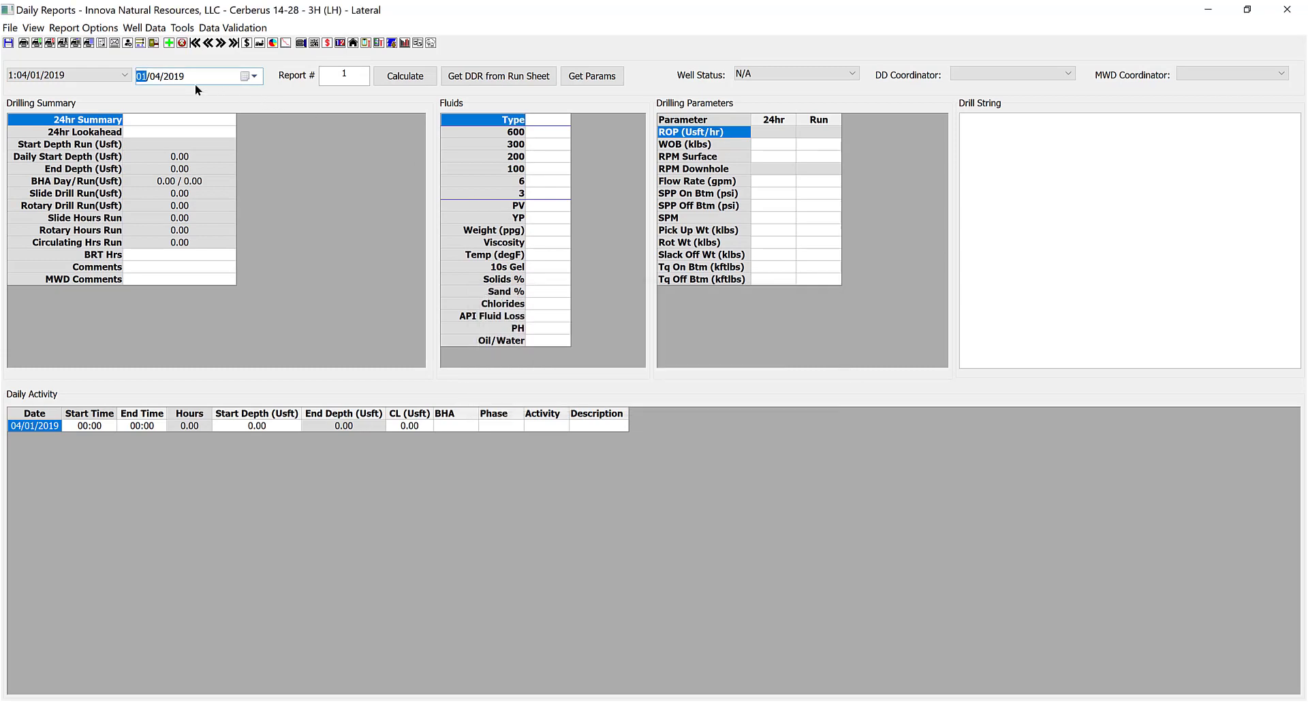
{"action": "type", "text": "07"}
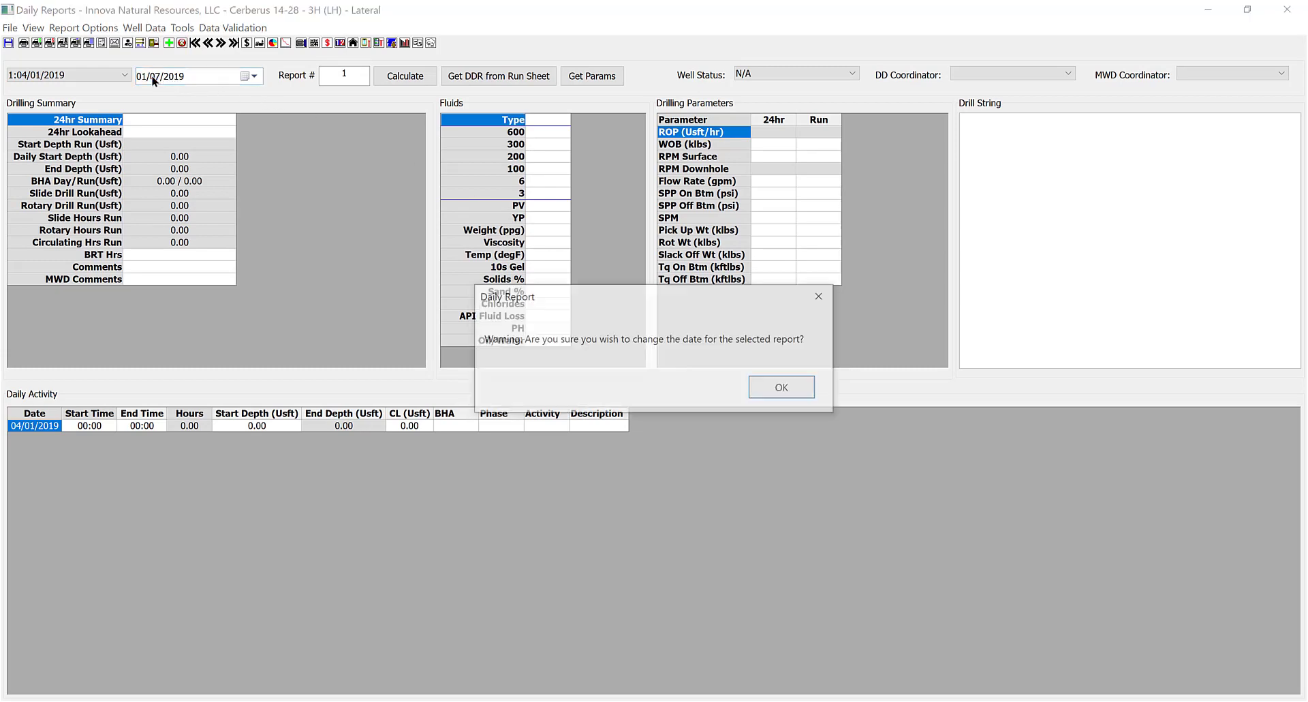
{"action": "left_click", "coordinate": [808, 385]}
{"action": "left_click", "coordinate": [15, 78]}
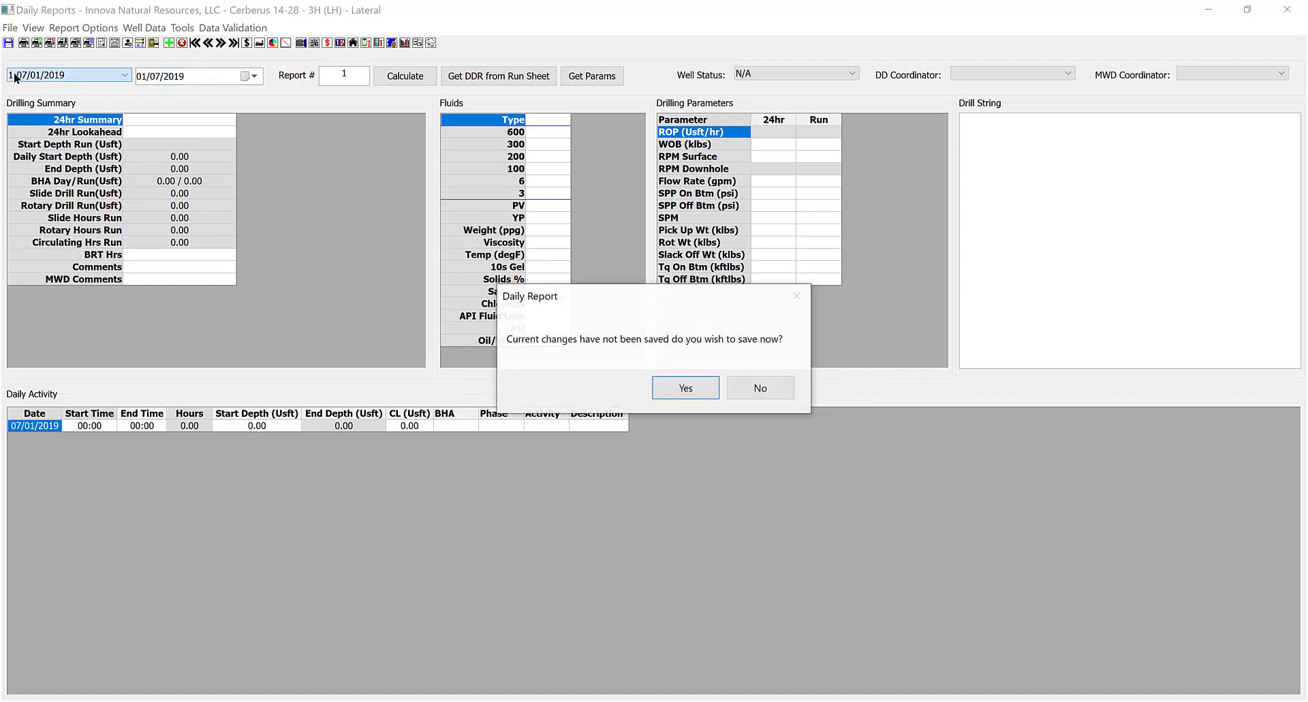
{"action": "left_click", "coordinate": [676, 383]}
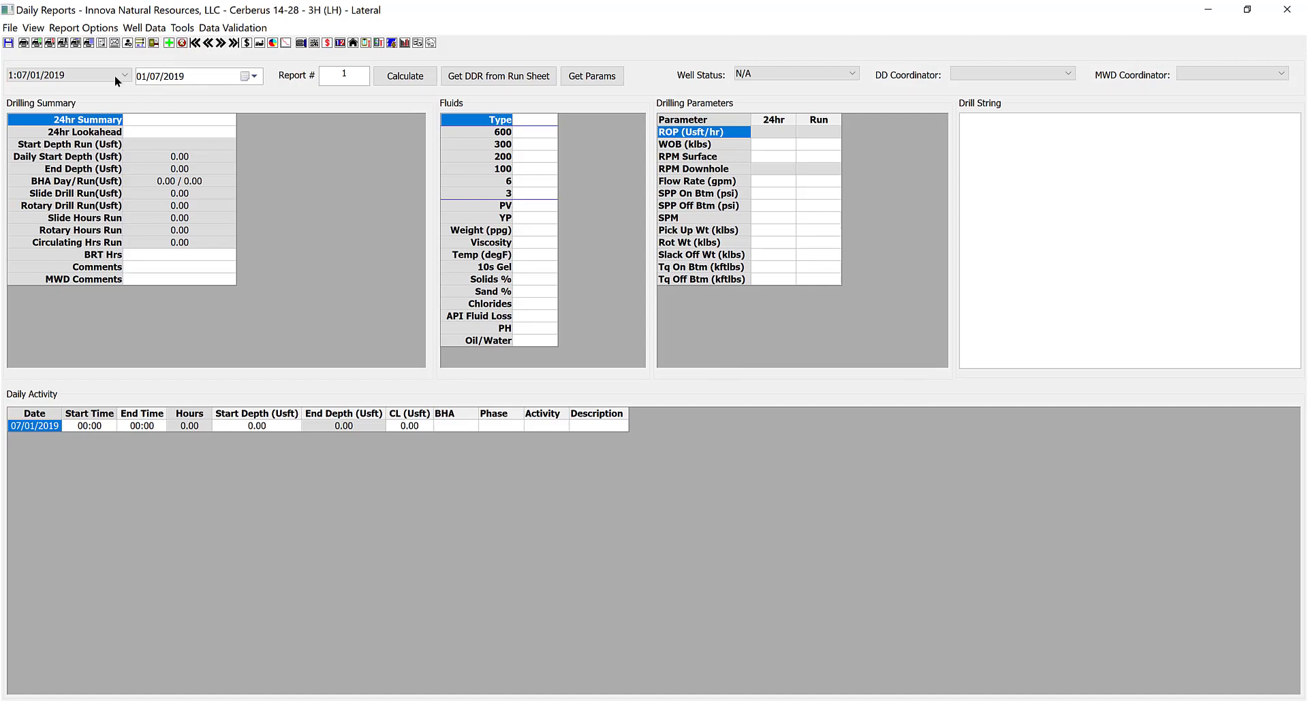
{"action": "left_click", "coordinate": [34, 28]}
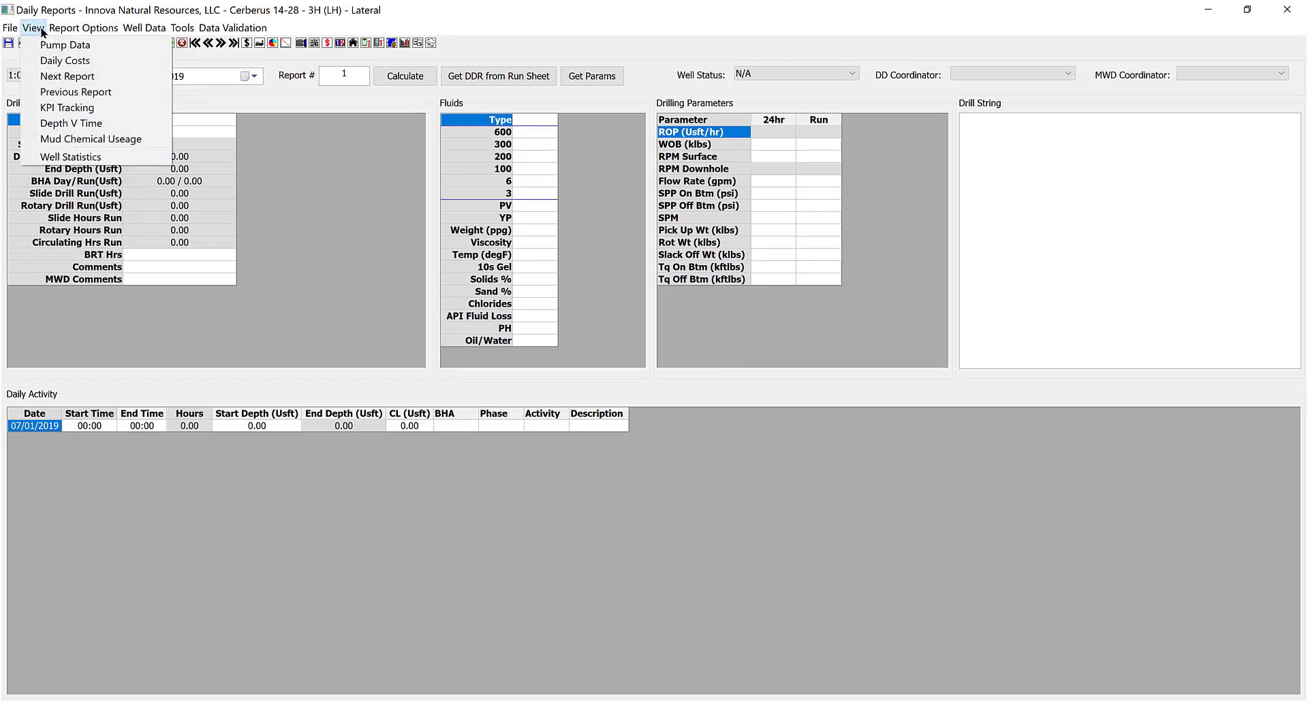
{"action": "mouse_move", "coordinate": [55, 27]}
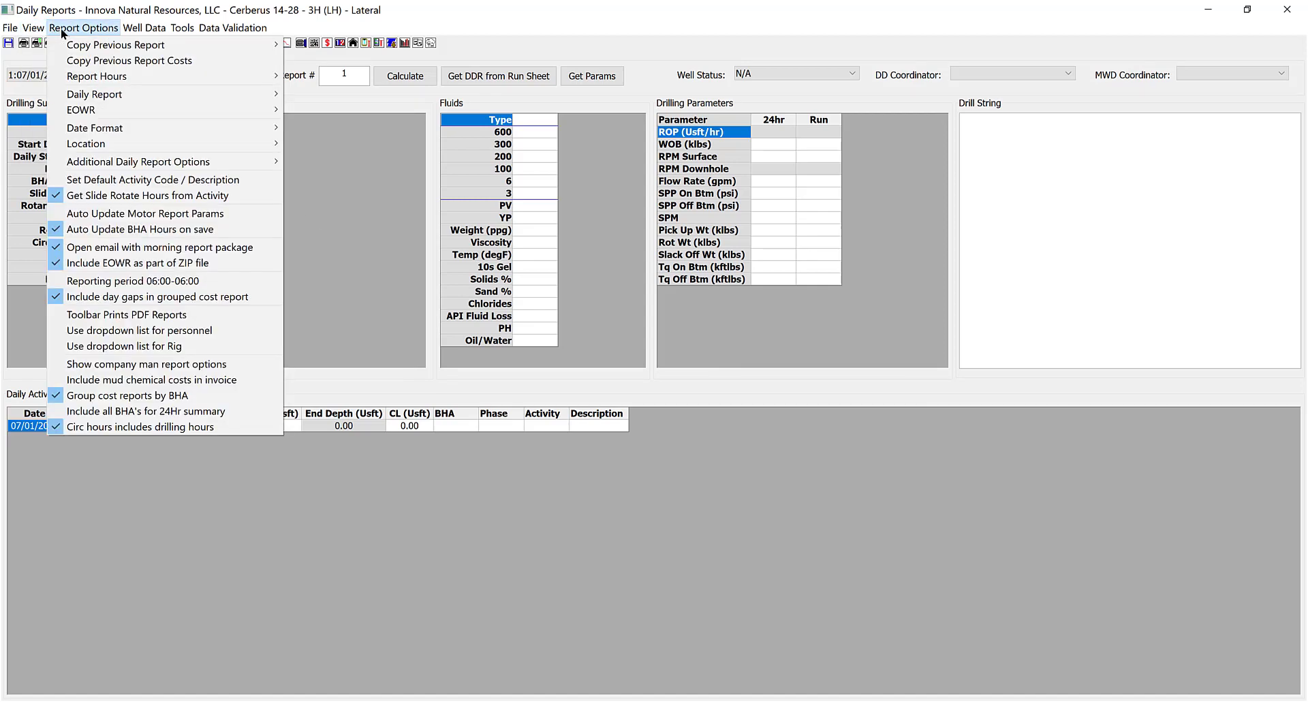
{"action": "mouse_move", "coordinate": [94, 133]}
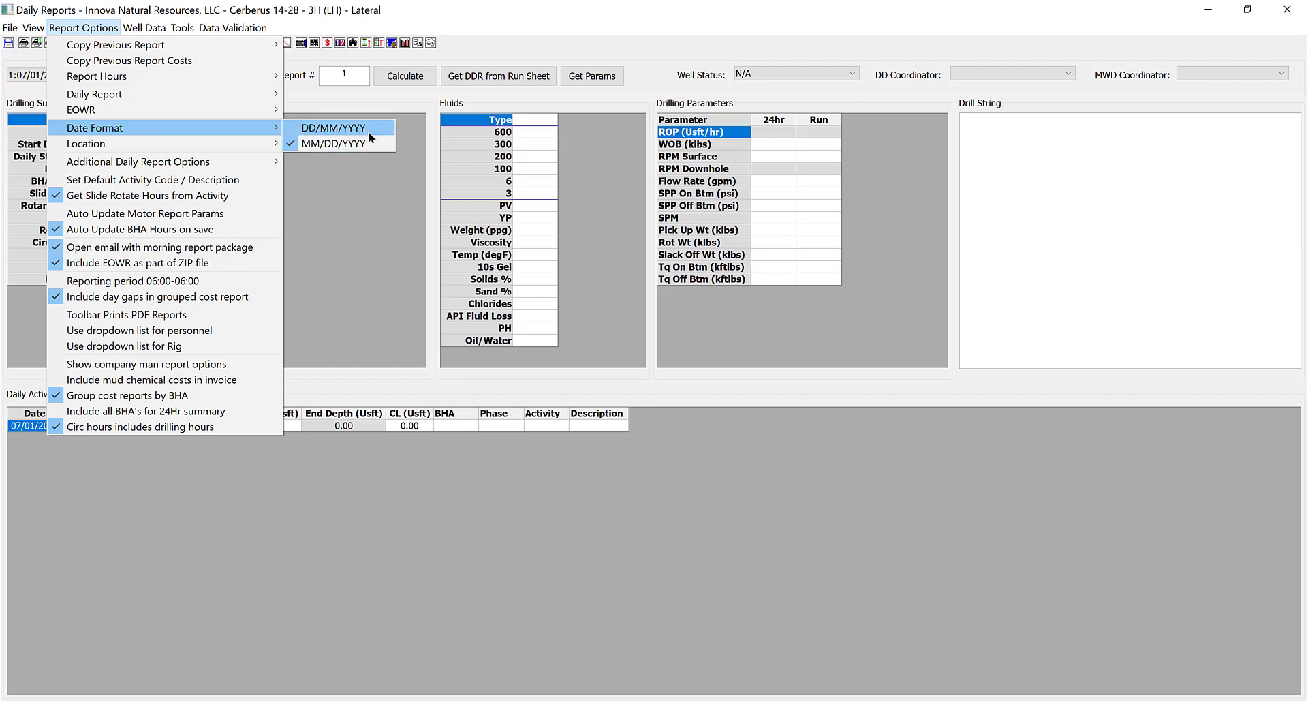
{"action": "mouse_move", "coordinate": [173, 141]}
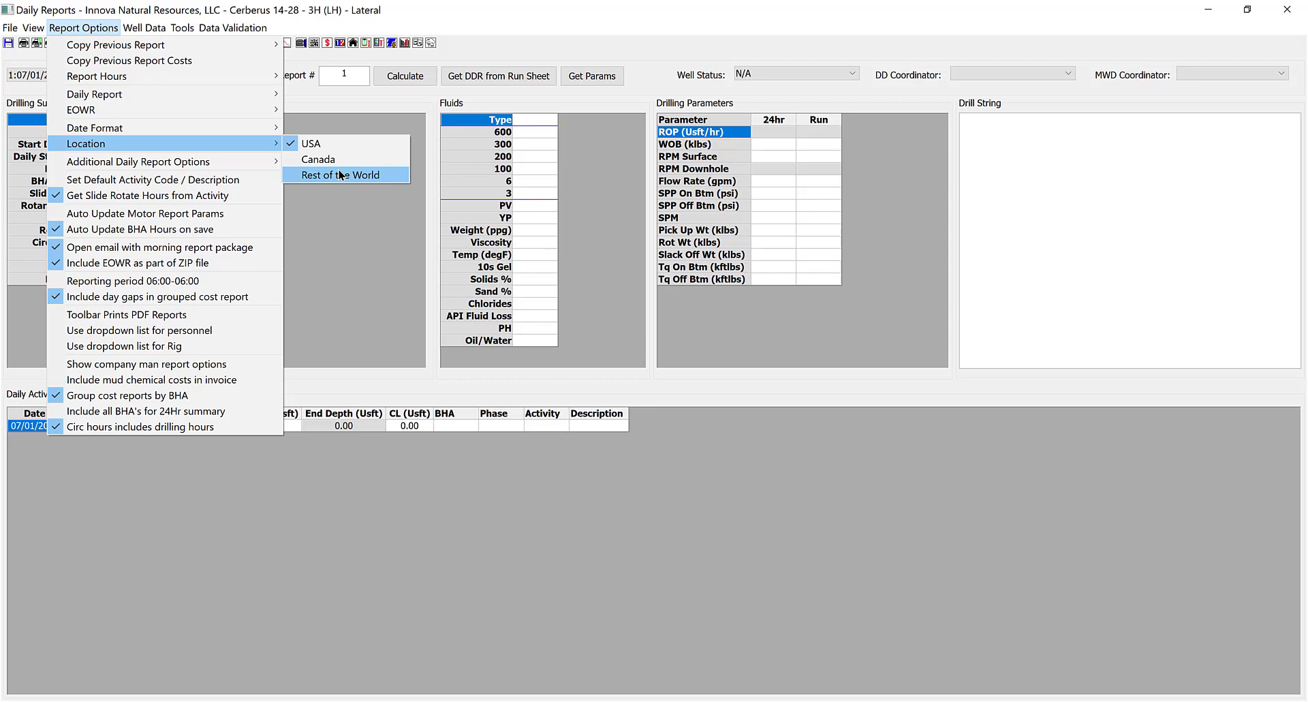
{"action": "left_click", "coordinate": [341, 238]}
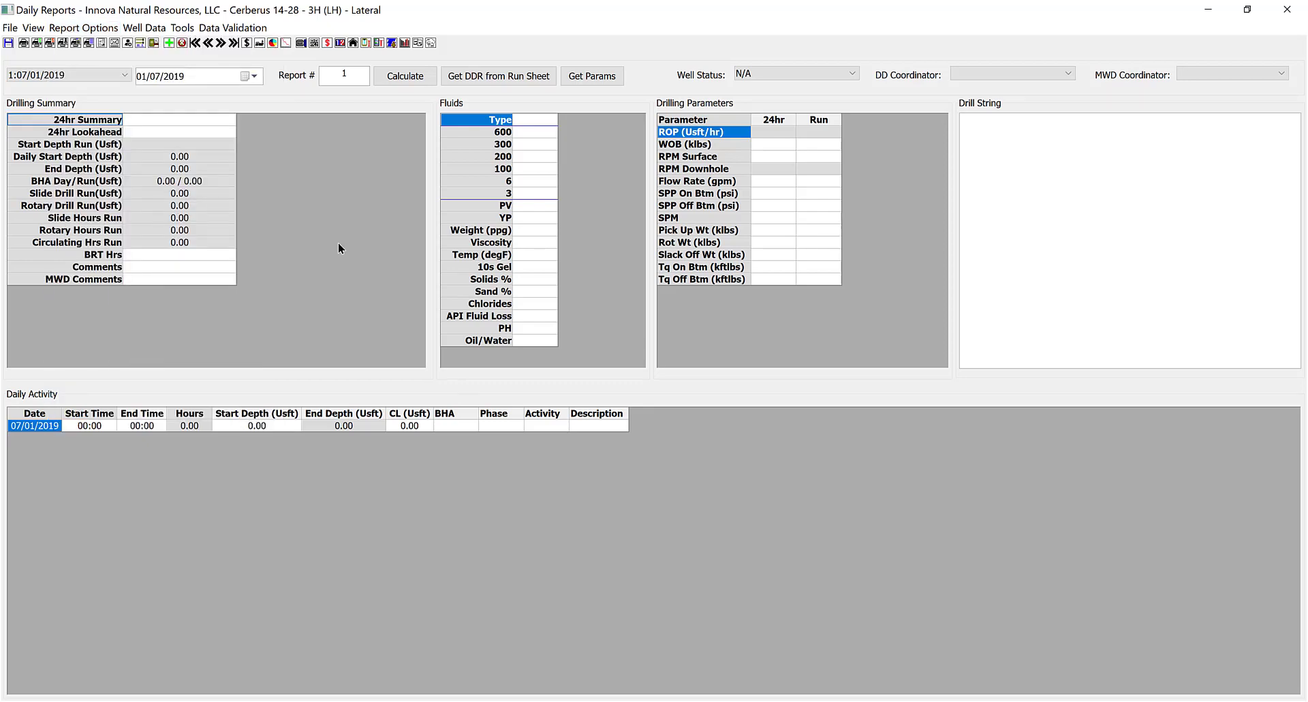
{"action": "left_click", "coordinate": [160, 79]}
{"action": "left_click", "coordinate": [68, 29]}
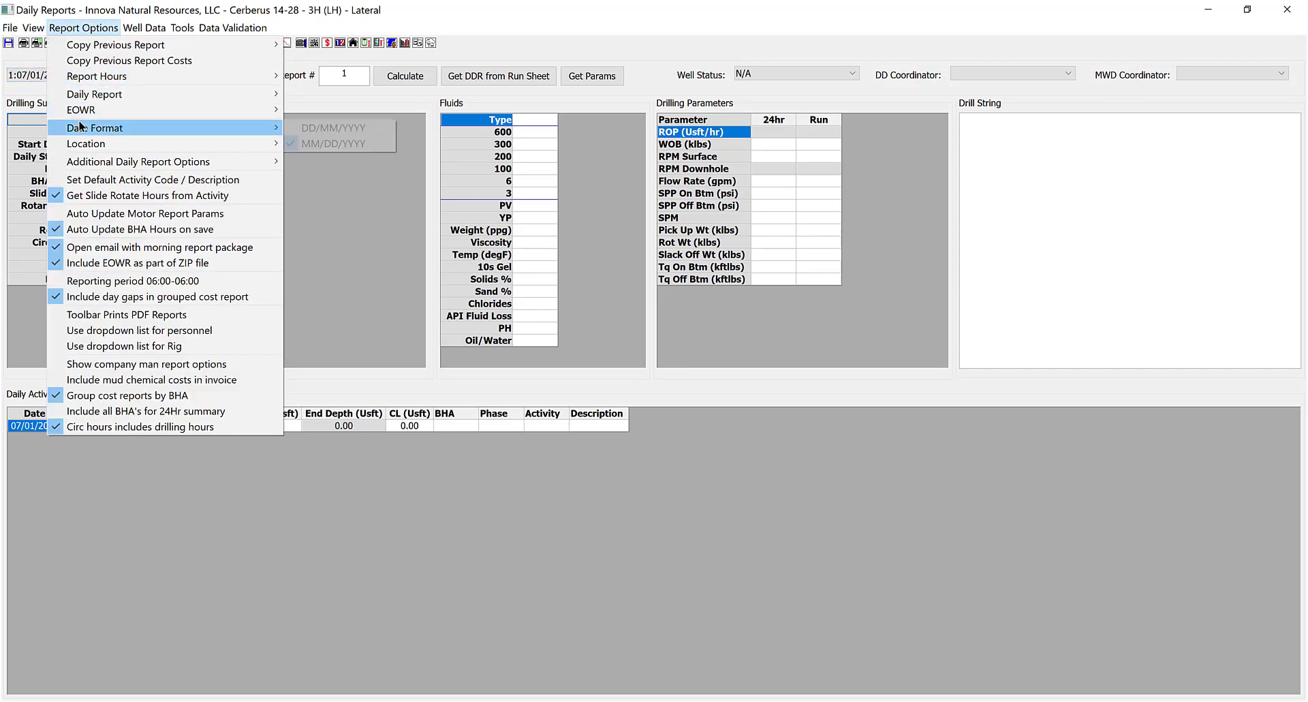
{"action": "left_click", "coordinate": [317, 179]}
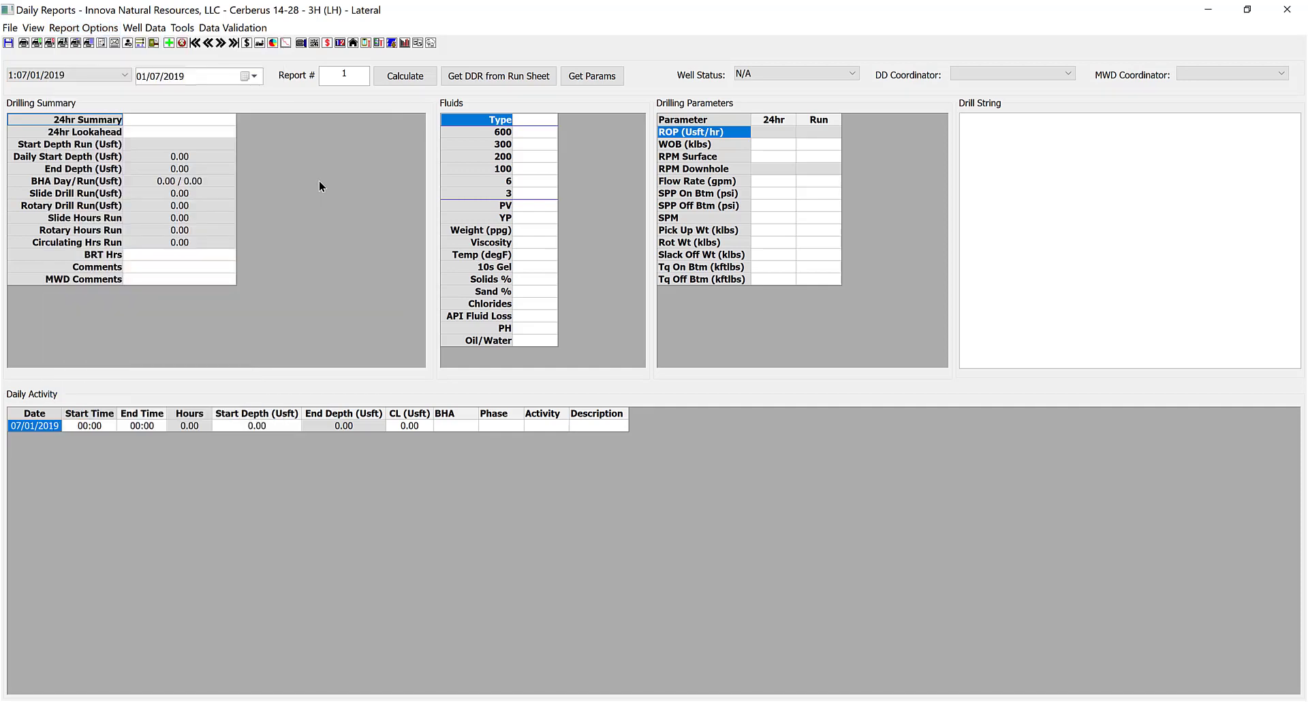
Set the report's well status to Standby and pick a DD coordinator and MWD coordinator.
{"action": "left_click", "coordinate": [359, 71]}
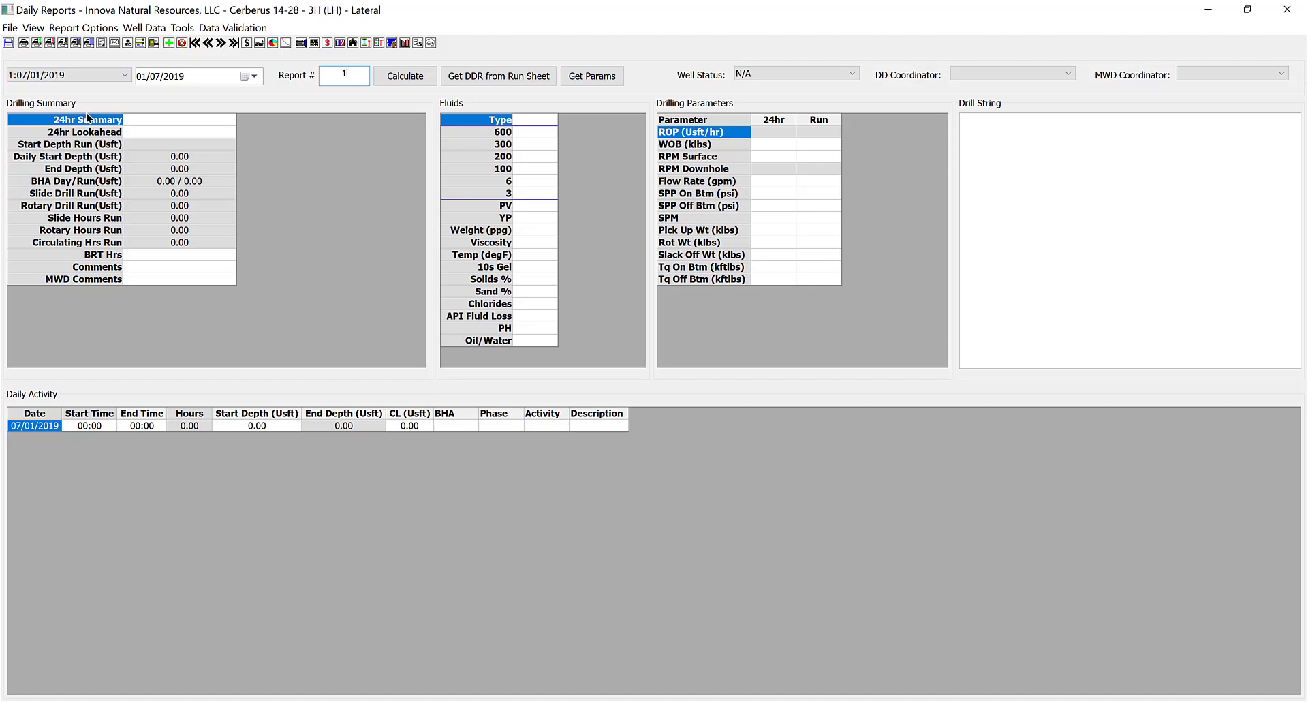
{"action": "left_click", "coordinate": [786, 73]}
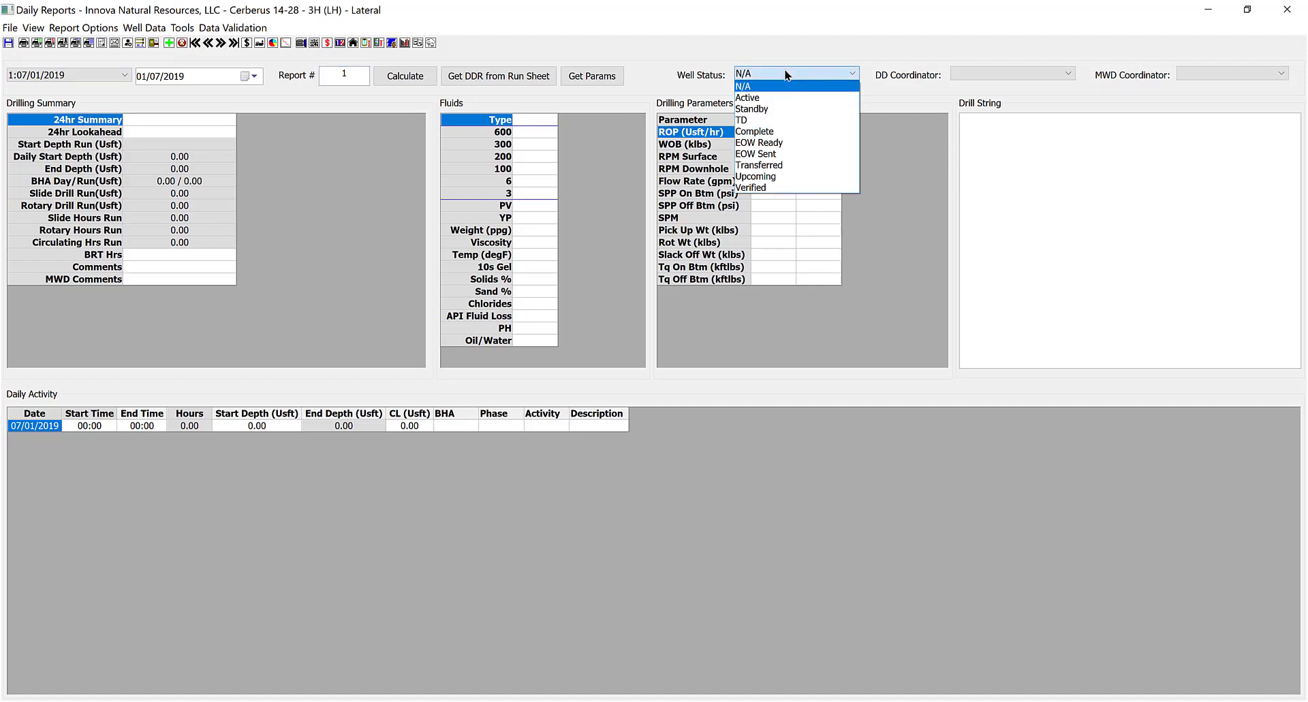
{"action": "left_click", "coordinate": [761, 109]}
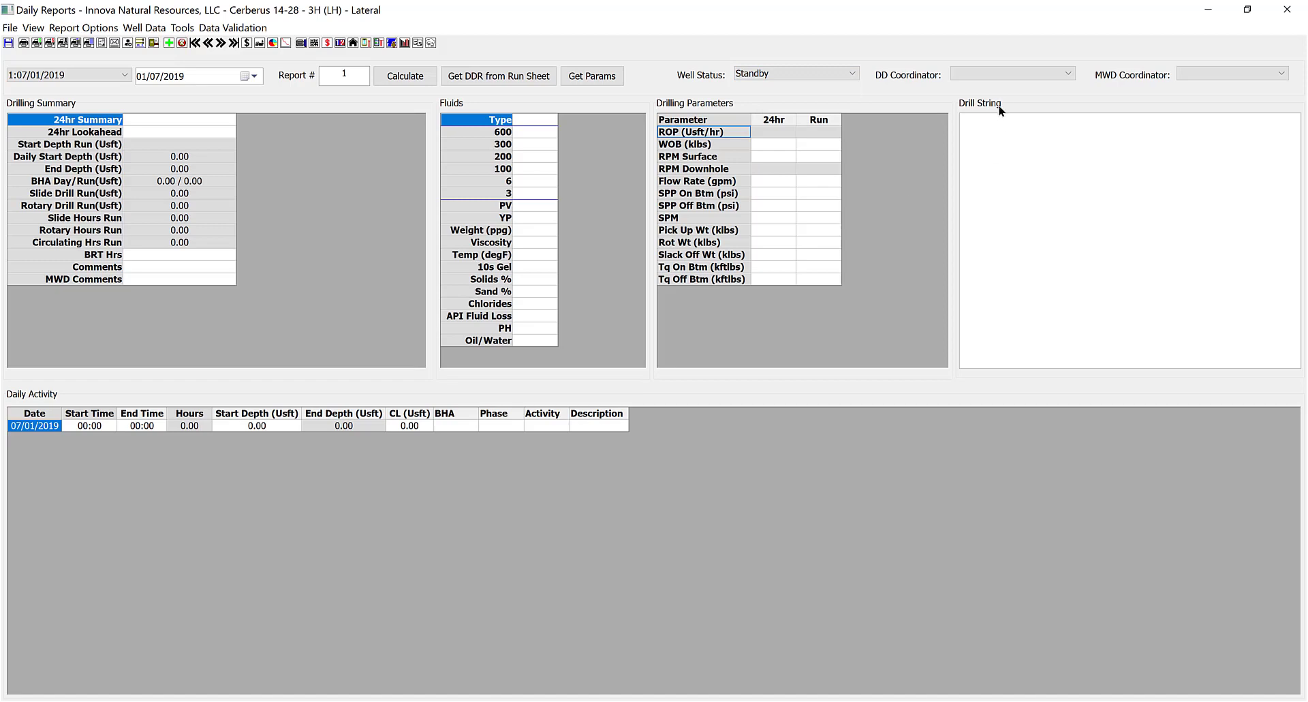
{"action": "left_click", "coordinate": [984, 73]}
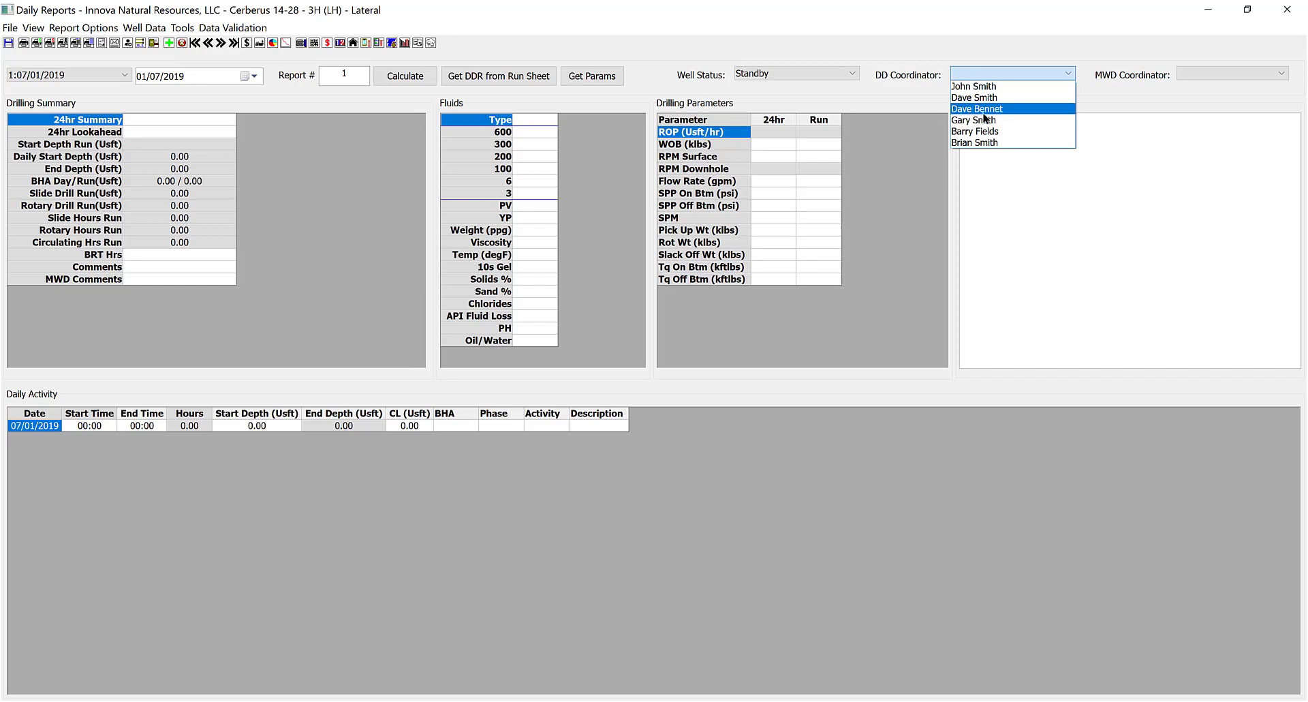
{"action": "left_click", "coordinate": [988, 98]}
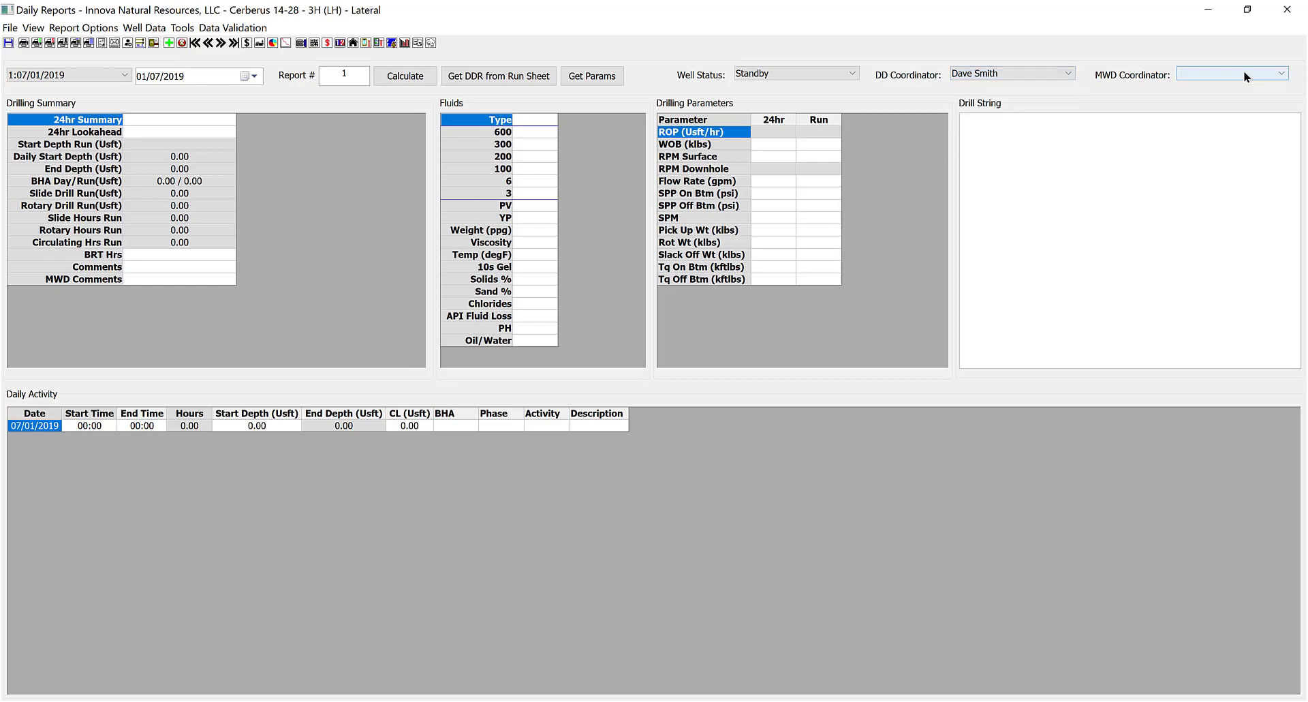
{"action": "left_click", "coordinate": [1244, 75]}
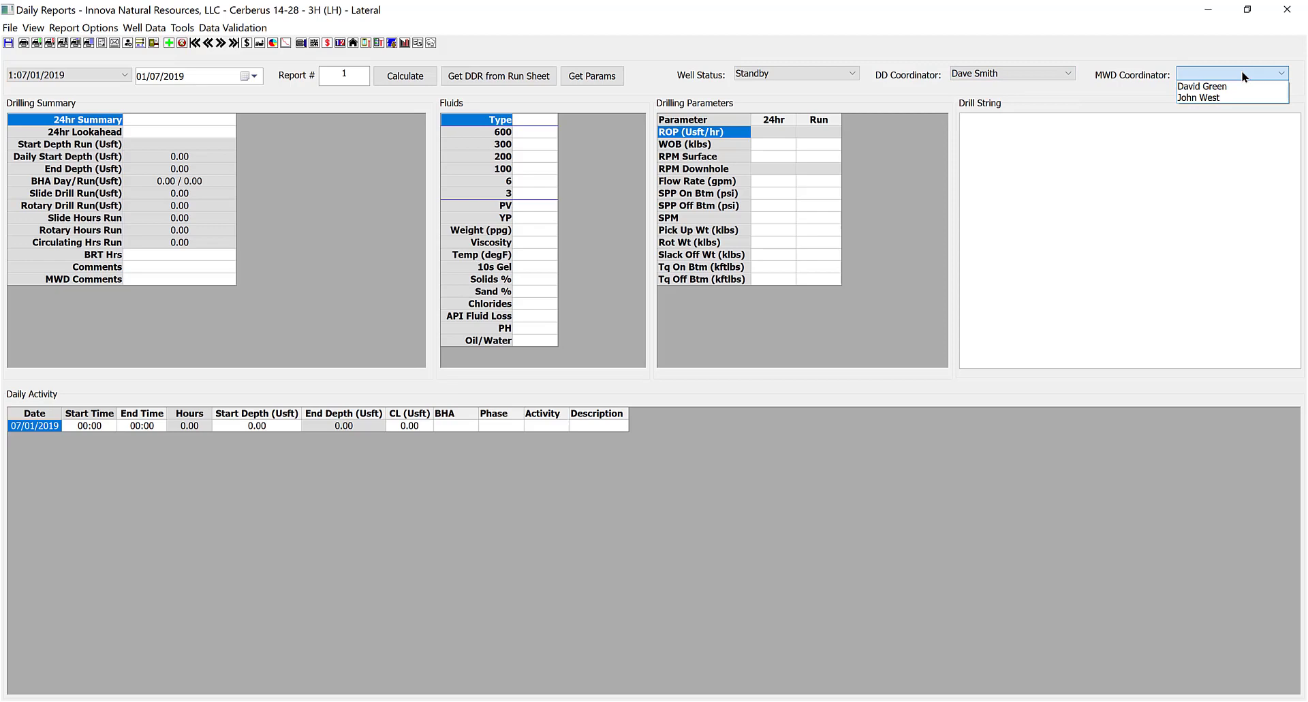
{"action": "left_click", "coordinate": [1208, 86]}
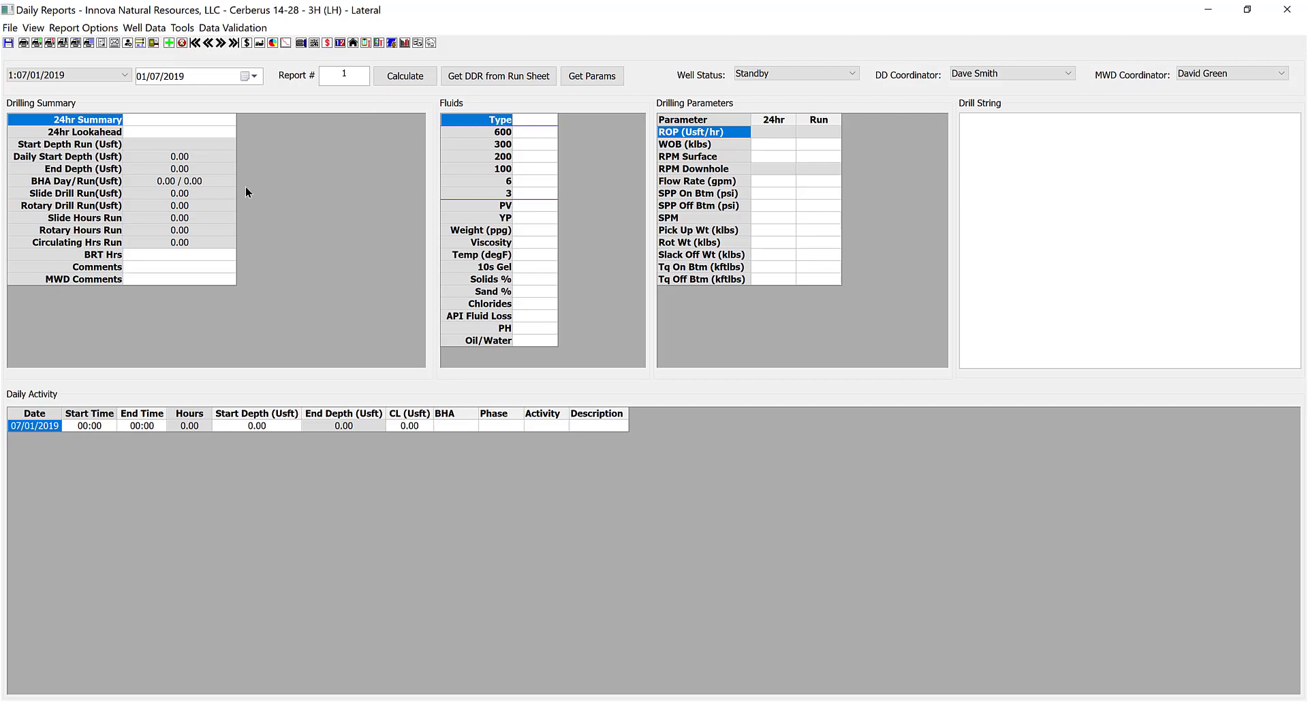
{"action": "left_click", "coordinate": [140, 28]}
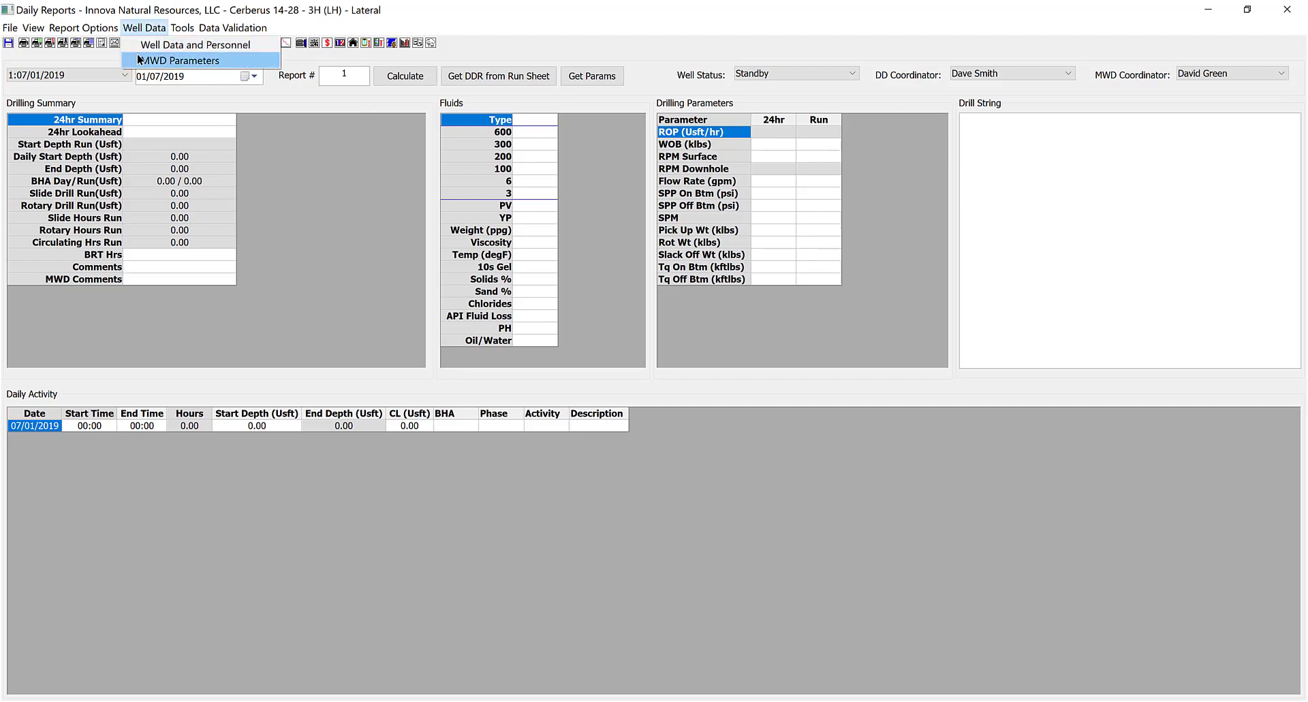
Open Well Data & Personnel and select the Job # cell in the Well Details grid.
{"action": "left_click", "coordinate": [213, 47]}
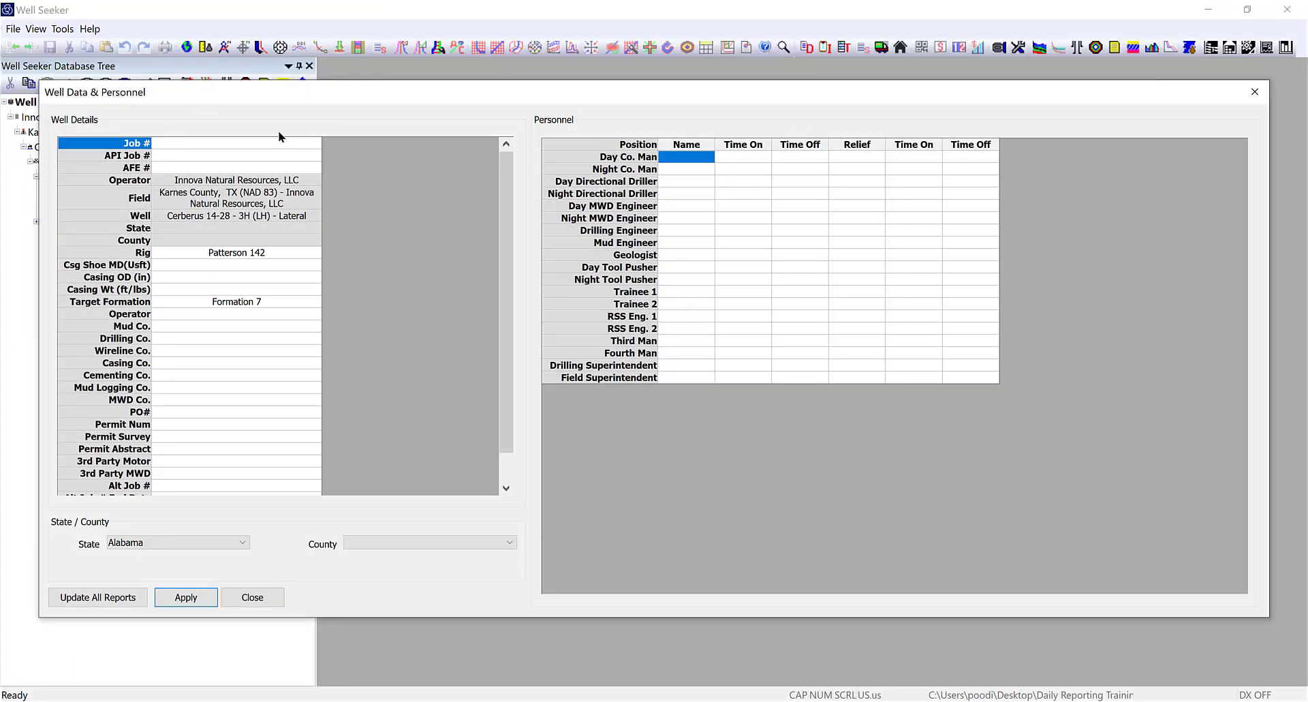
{"action": "left_click", "coordinate": [192, 169]}
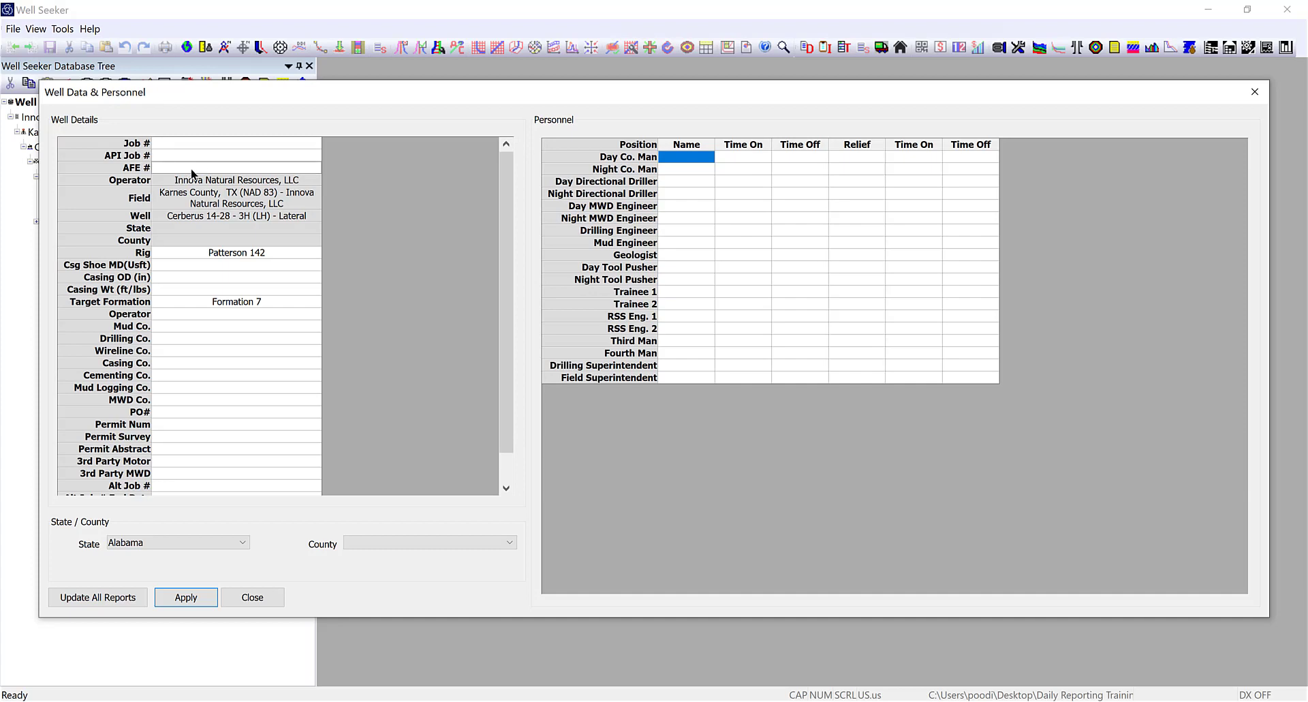
{"action": "left_click", "coordinate": [186, 144]}
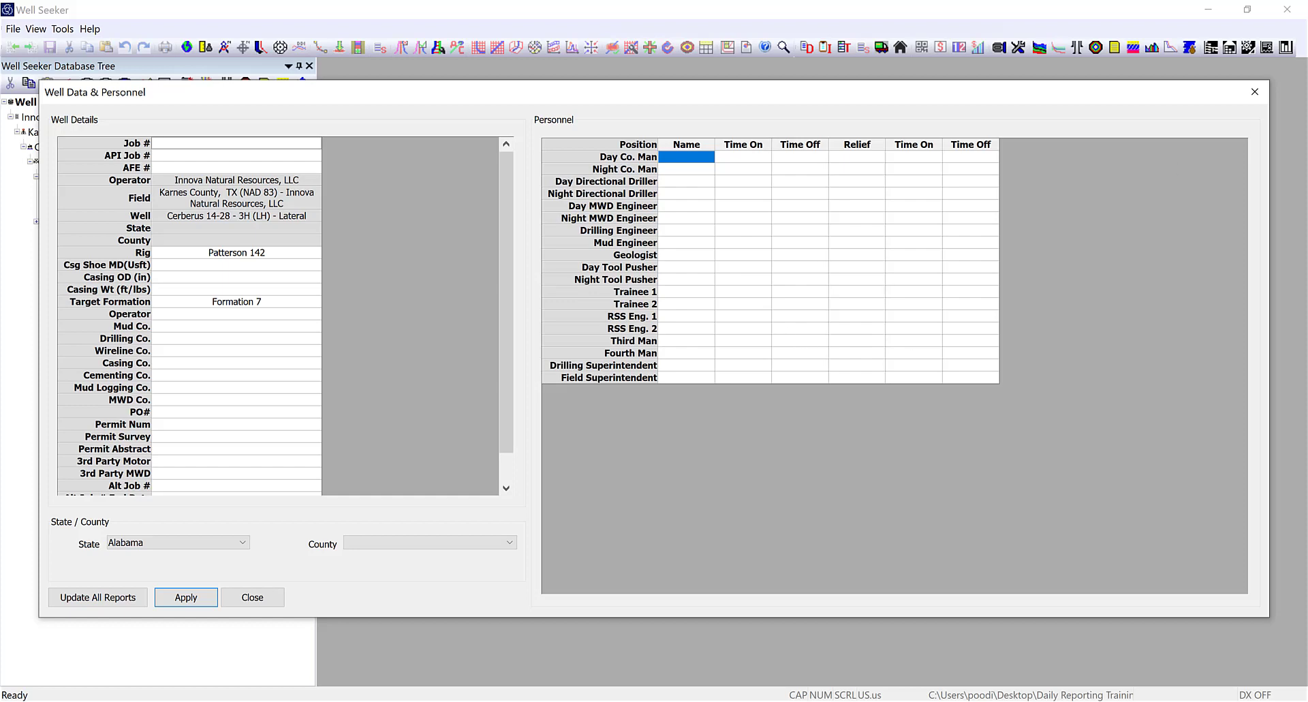
{"action": "left_click", "coordinate": [236, 143]}
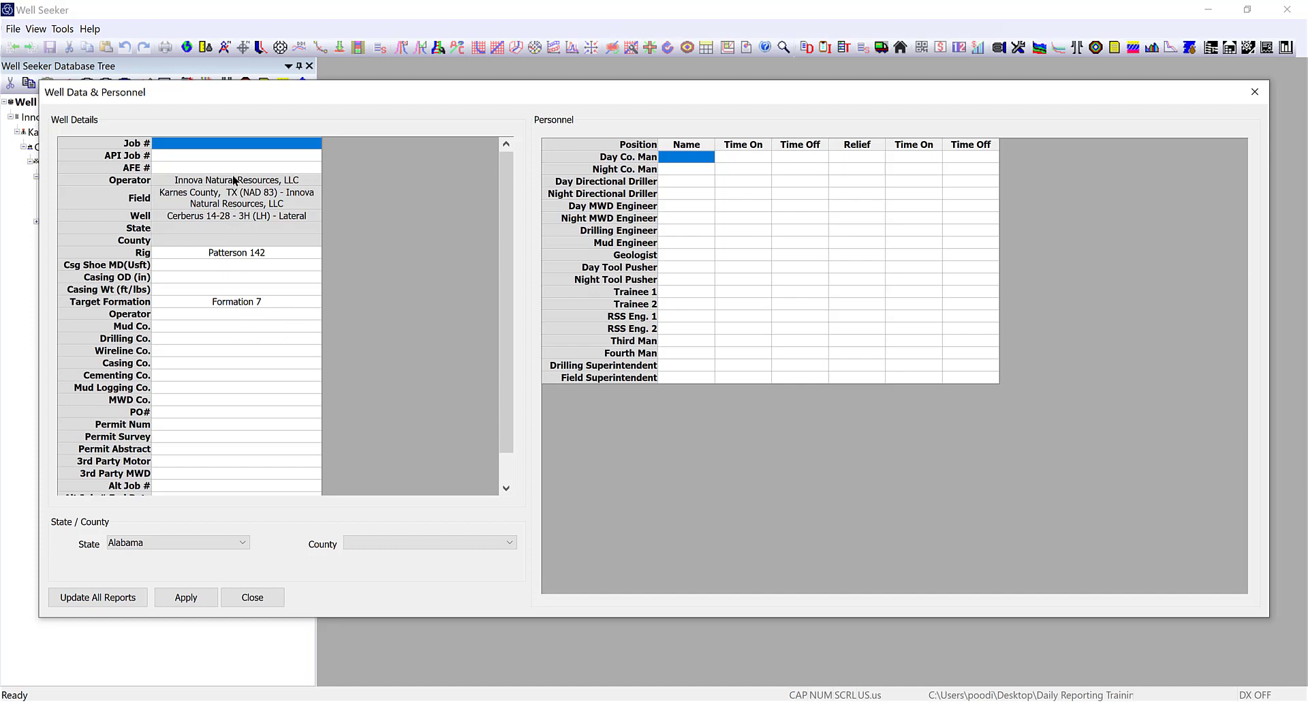
{"action": "left_click", "coordinate": [183, 143]}
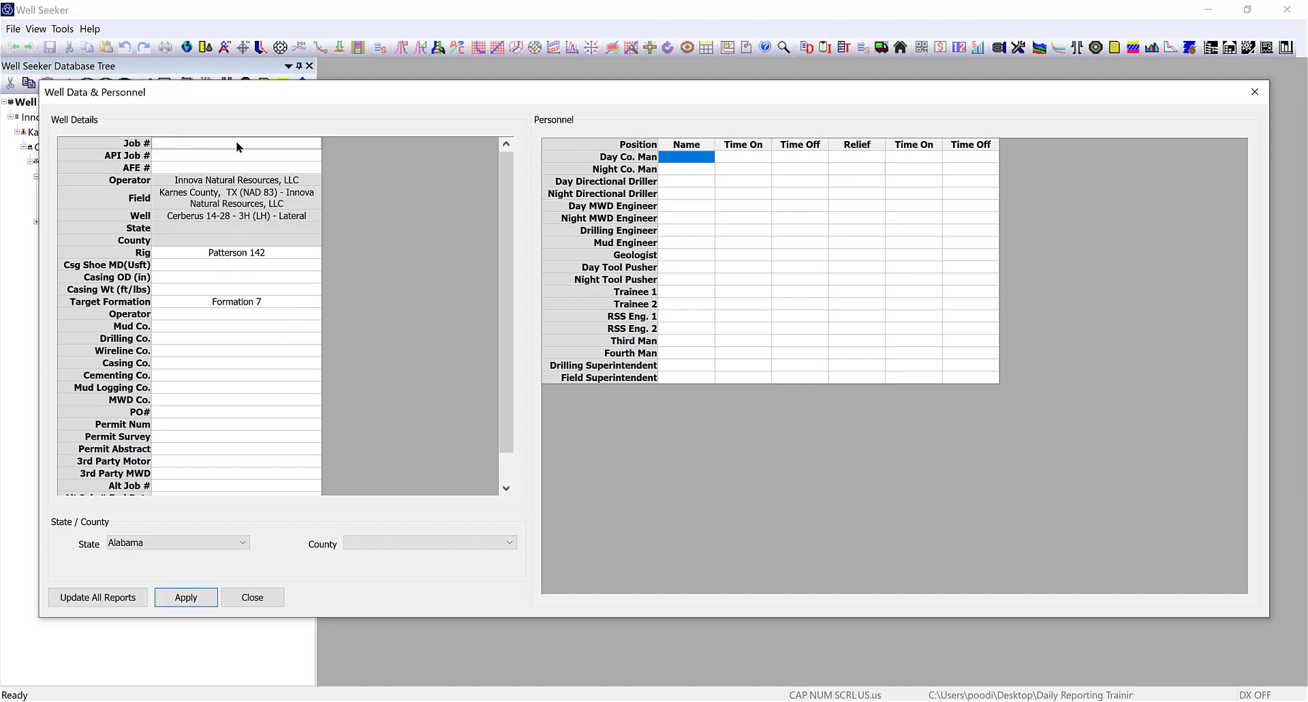
{"action": "type", "text": "ID"}
{"action": "type", "text": "-"}
{"action": "type", "text": "TX-"}
{"action": "type", "text": "011"}
{"action": "type", "text": "2448"}
{"action": "key", "text": "Return"}
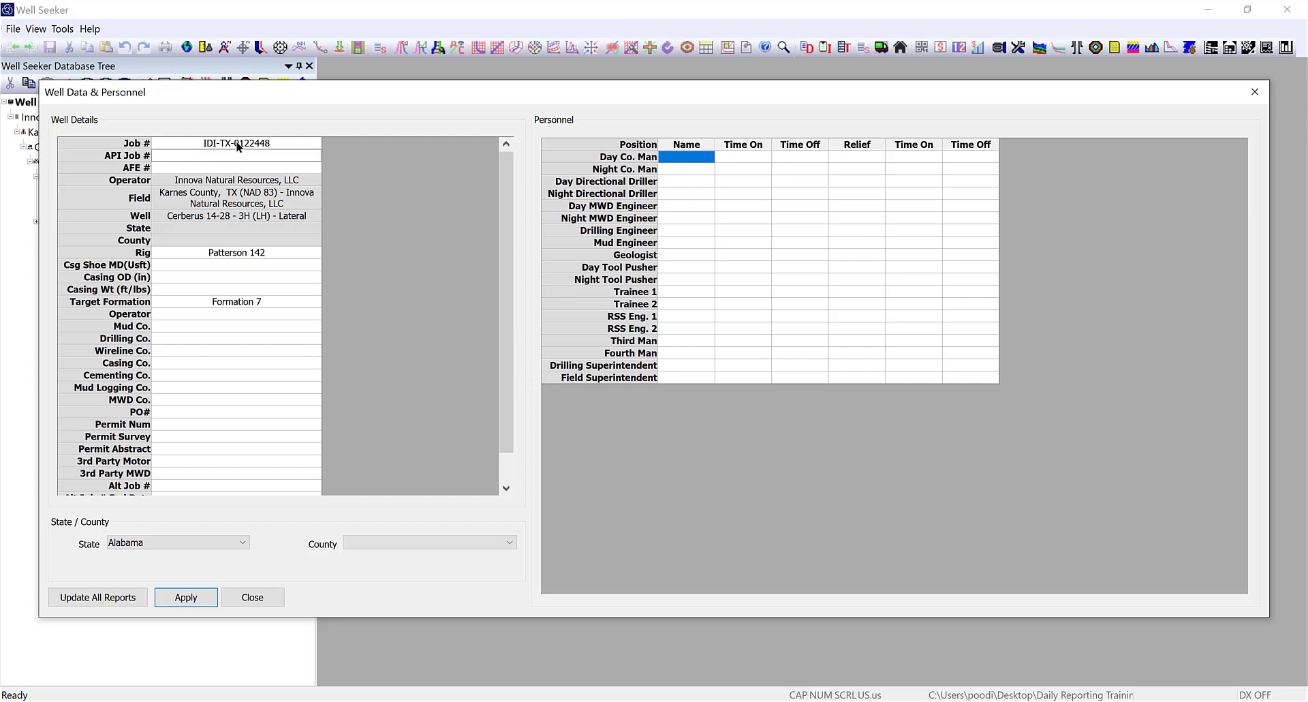
{"action": "type", "text": "24-648-11943"}
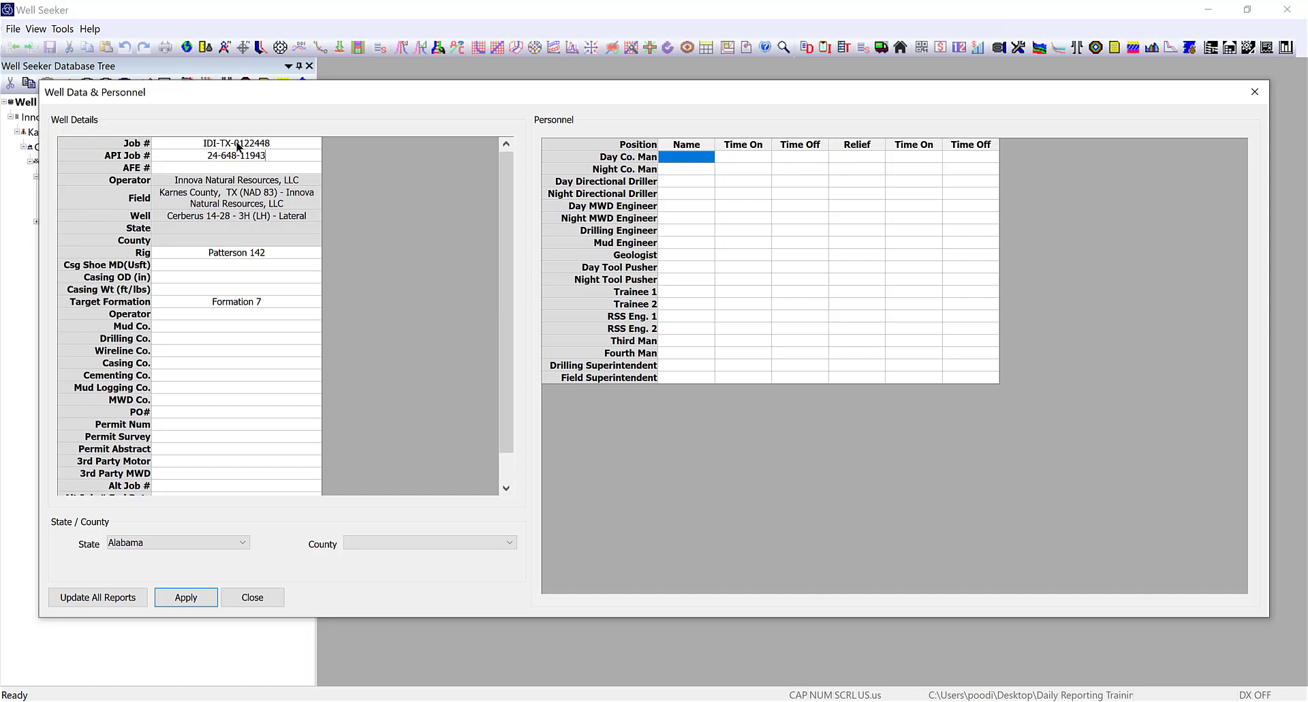
{"action": "key", "text": "Return"}
{"action": "type", "text": "02"}
{"action": "key", "text": "BackSpace"}
{"action": "type", "text": "1"}
{"action": "key", "text": "Return"}
{"action": "key", "text": "Return"}
{"action": "key", "text": "Return"}
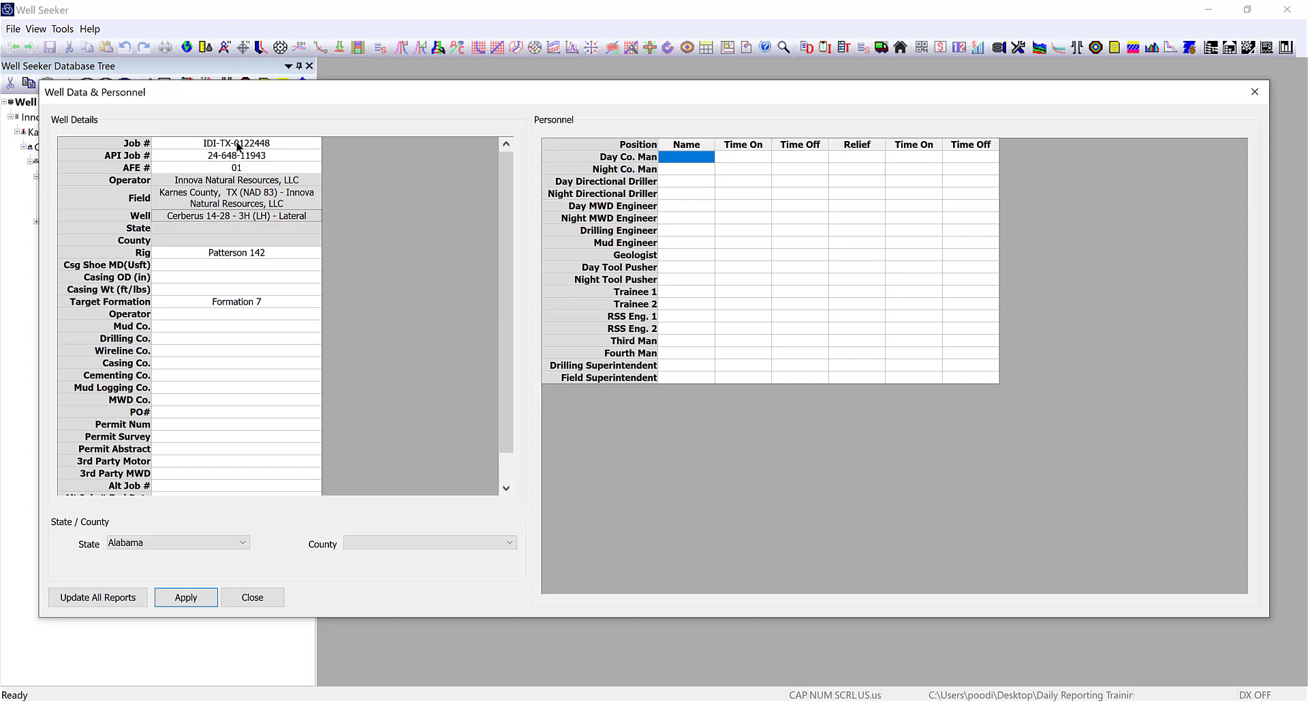
Set the well's location to State Texas and County Karnes.
{"action": "left_click", "coordinate": [165, 232]}
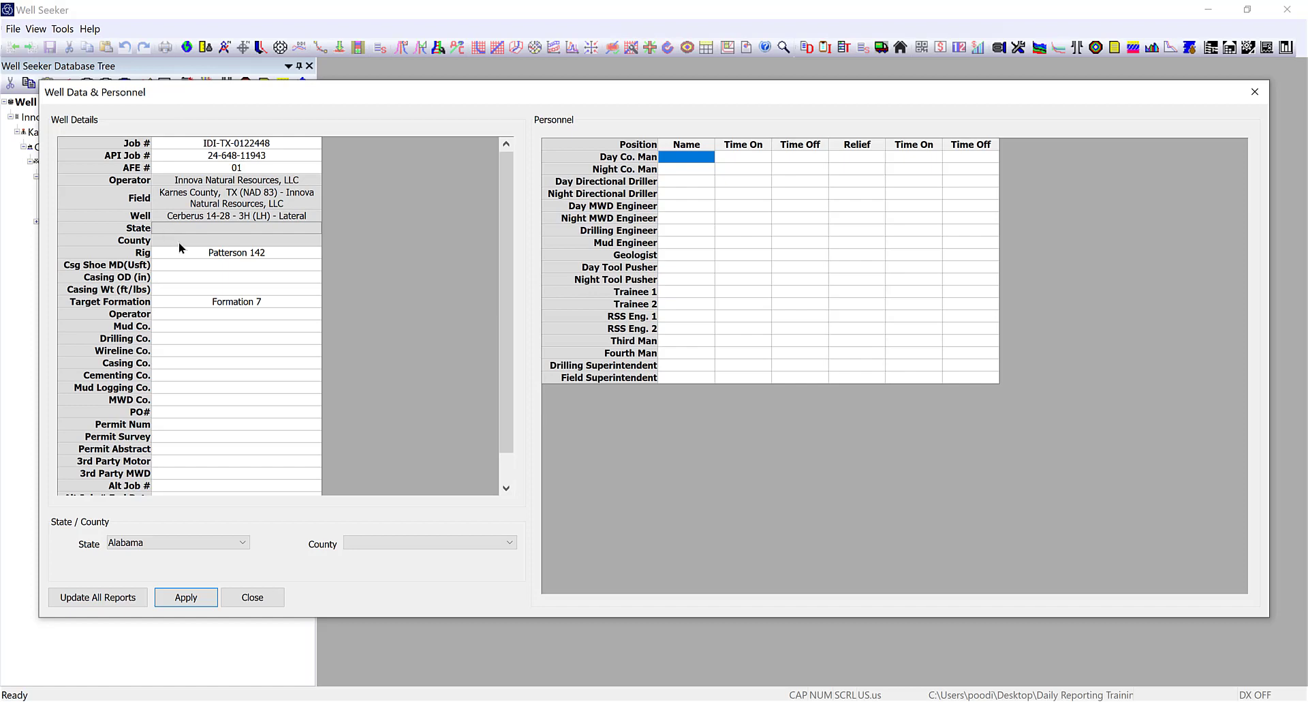
{"action": "left_click", "coordinate": [179, 240]}
{"action": "left_click", "coordinate": [139, 543]}
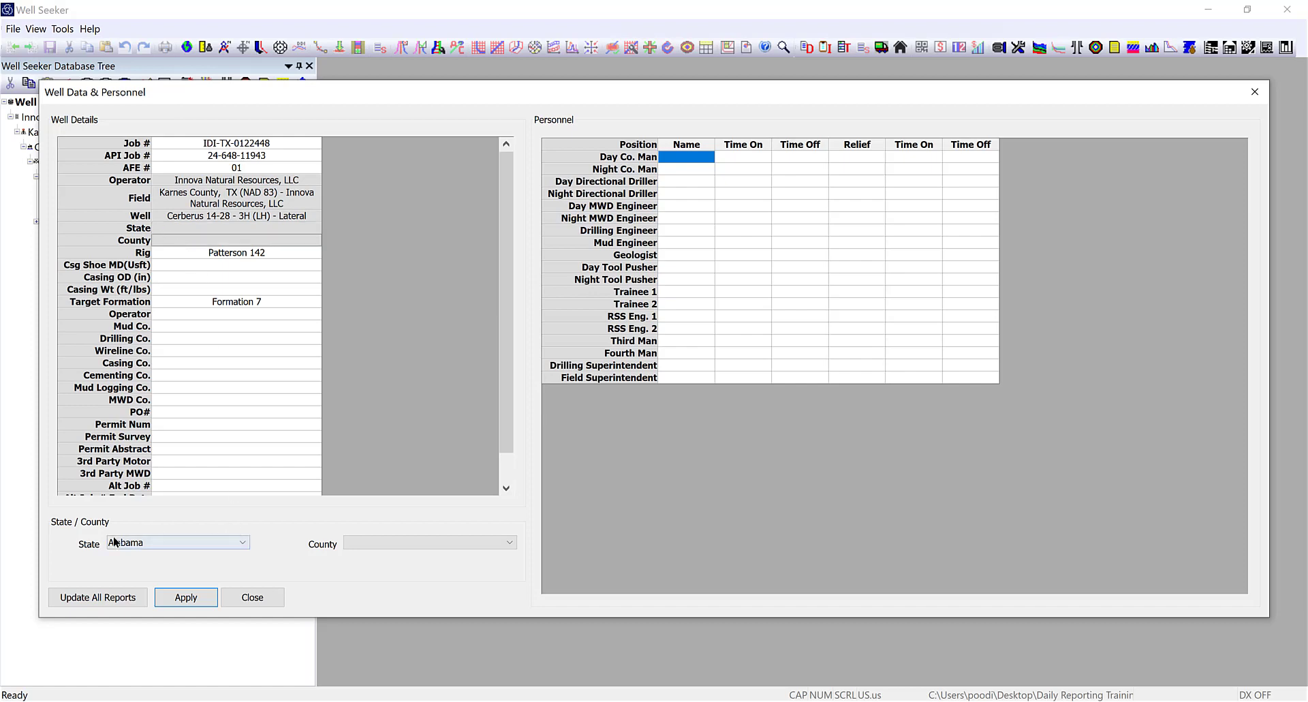
{"action": "left_click", "coordinate": [228, 545]}
{"action": "left_click_drag", "start_coordinate": [237, 398], "coordinate": [238, 524]}
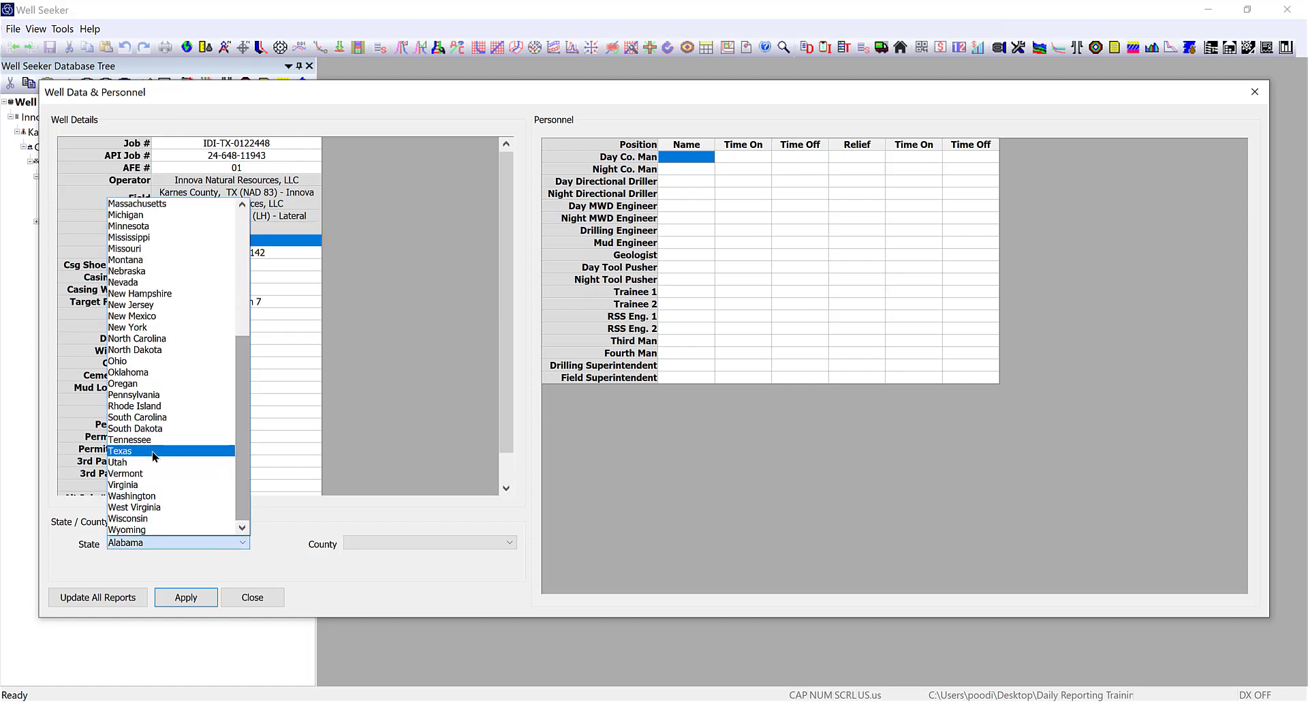
{"action": "left_click", "coordinate": [130, 451]}
{"action": "left_click", "coordinate": [404, 542]}
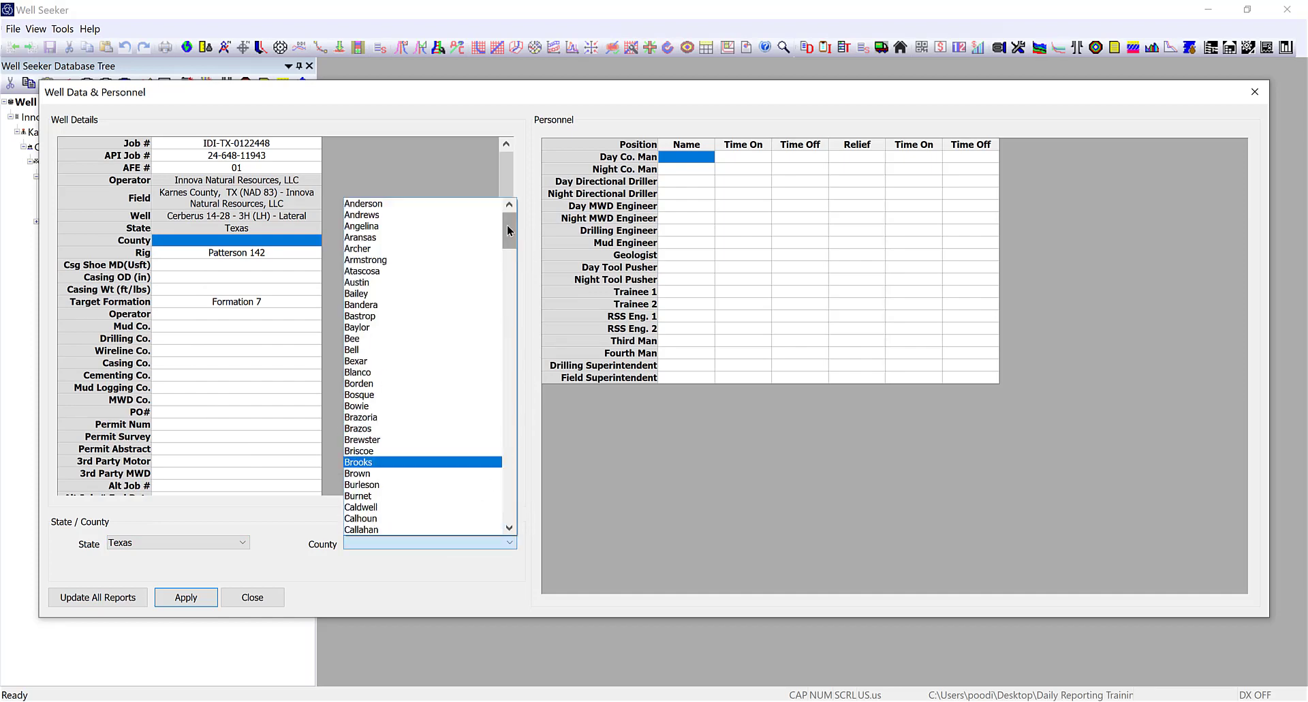
{"action": "left_click_drag", "start_coordinate": [508, 230], "coordinate": [506, 378]}
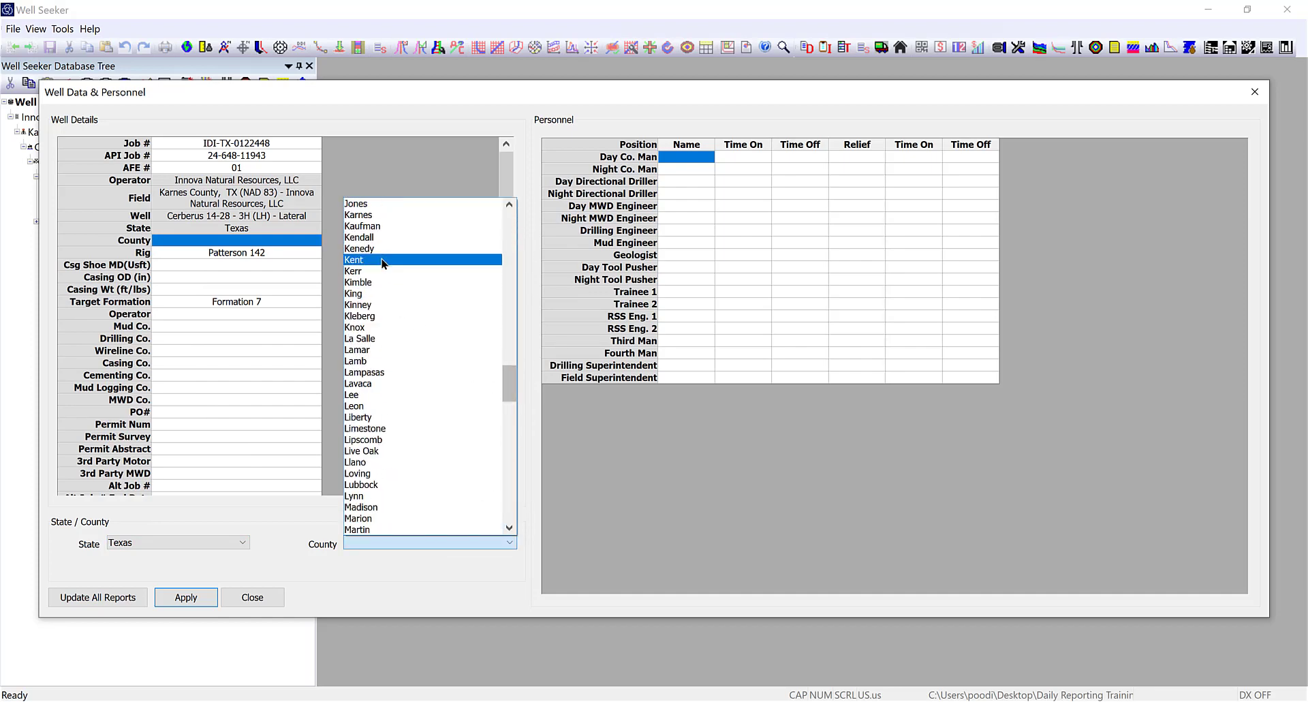
{"action": "left_click", "coordinate": [374, 216]}
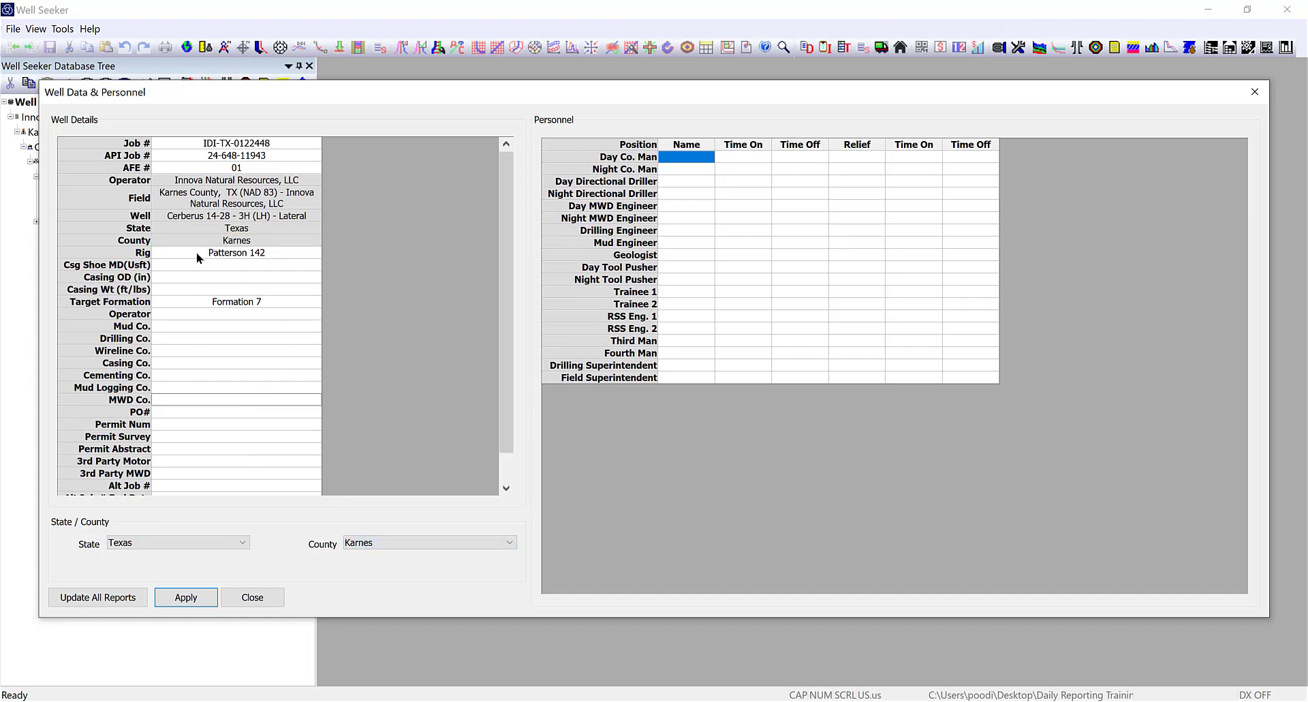
Enter casing shoe MD 100 and casing OD 20, then paste the operator and contractor companies.
{"action": "left_click", "coordinate": [165, 264]}
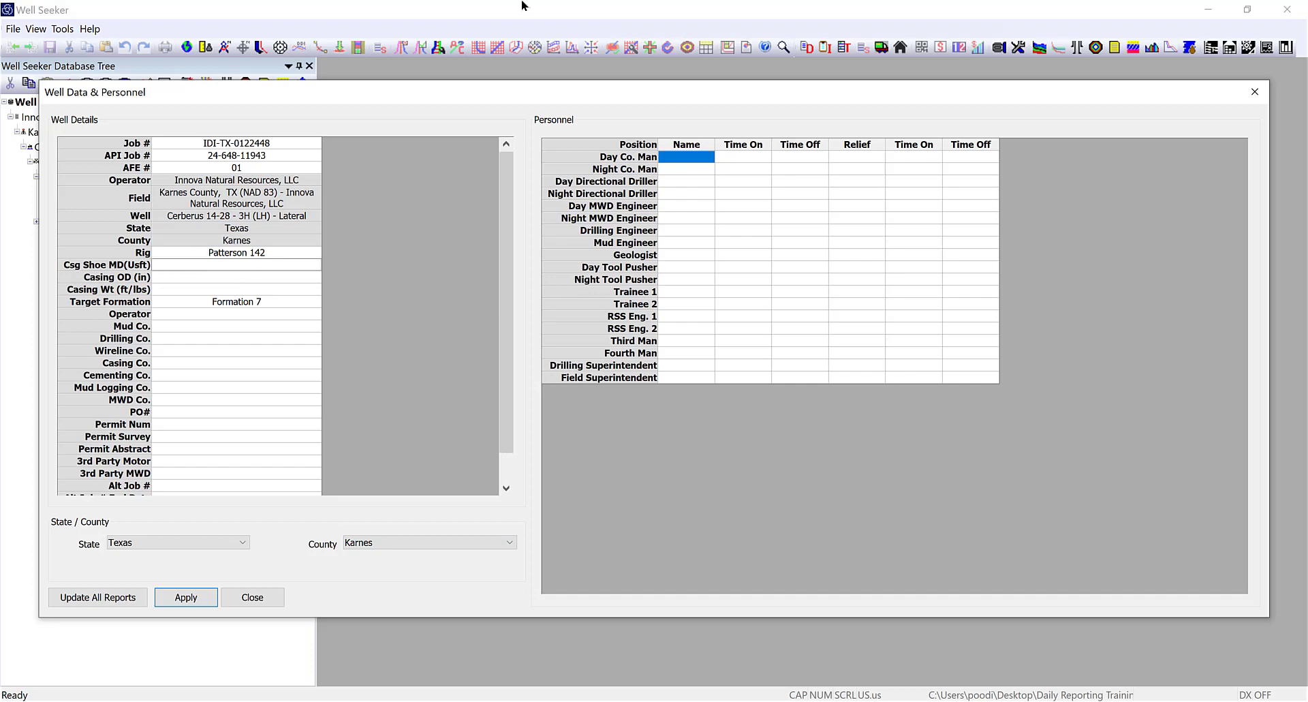
{"action": "type", "text": "100"}
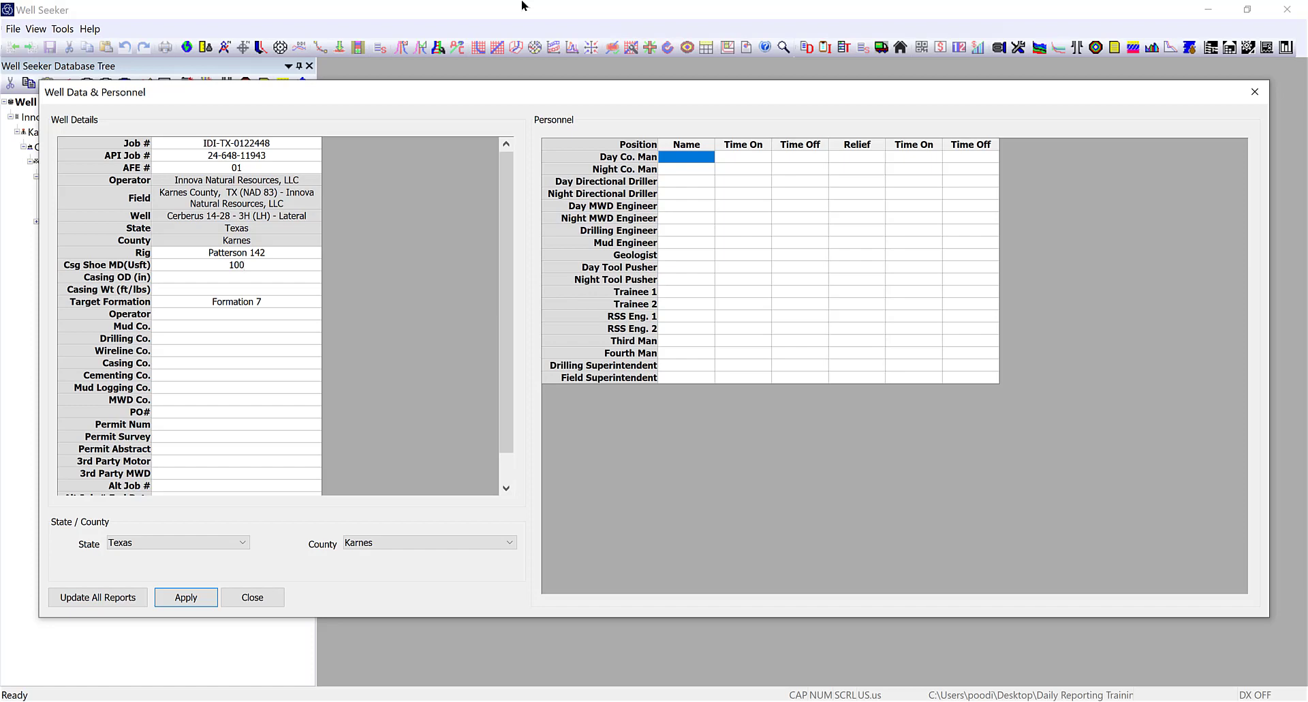
{"action": "key", "text": "Return"}
{"action": "type", "text": "20"}
{"action": "key", "text": "Return"}
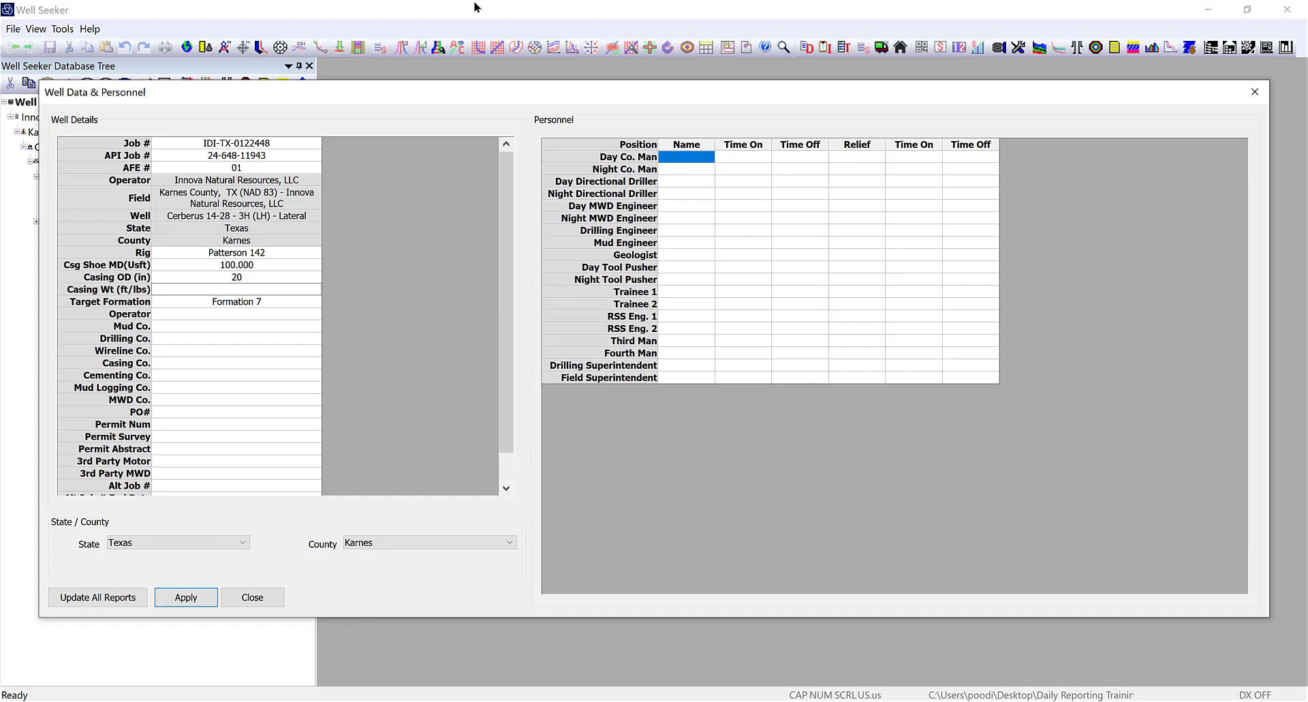
{"action": "left_click", "coordinate": [180, 314]}
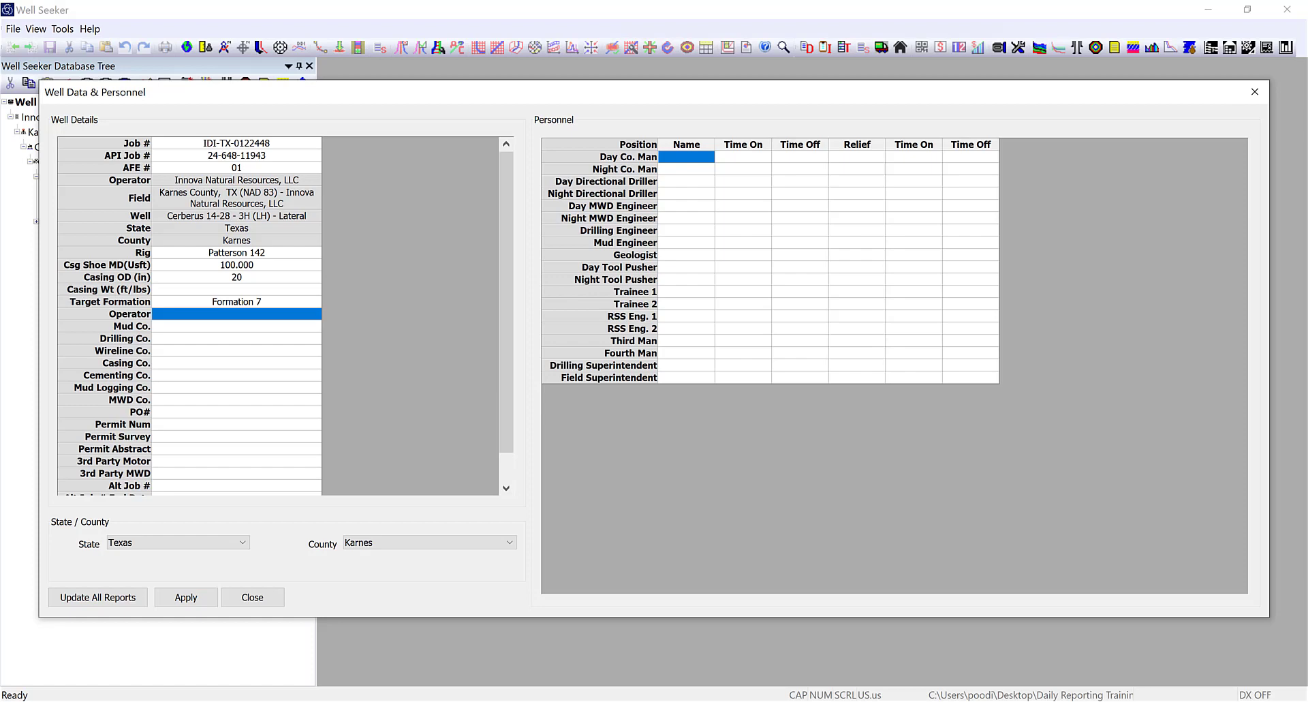
{"action": "key", "text": "ctrl+v"}
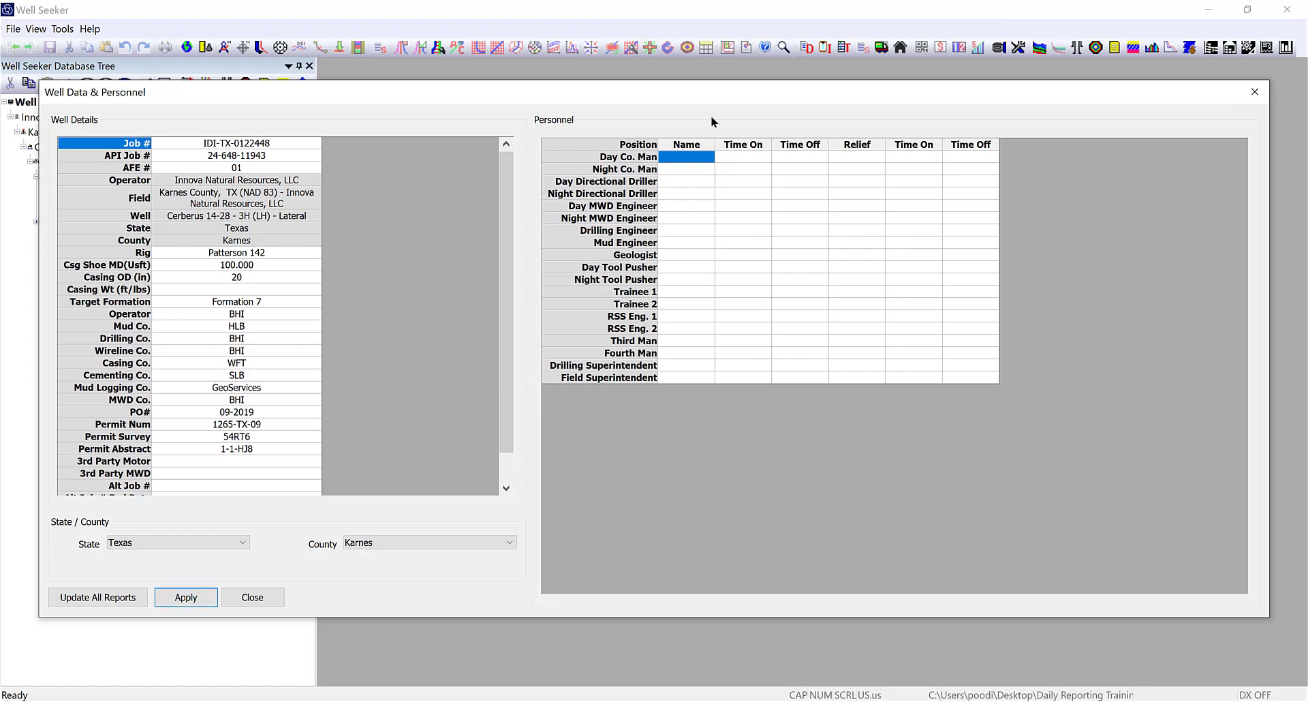
Paste the copied crew names with Time On/Time Off values starting at the Day Co. Man row.
{"action": "left_click", "coordinate": [675, 158]}
{"action": "key", "text": "alt+Tab"}
{"action": "left_click", "coordinate": [693, 157]}
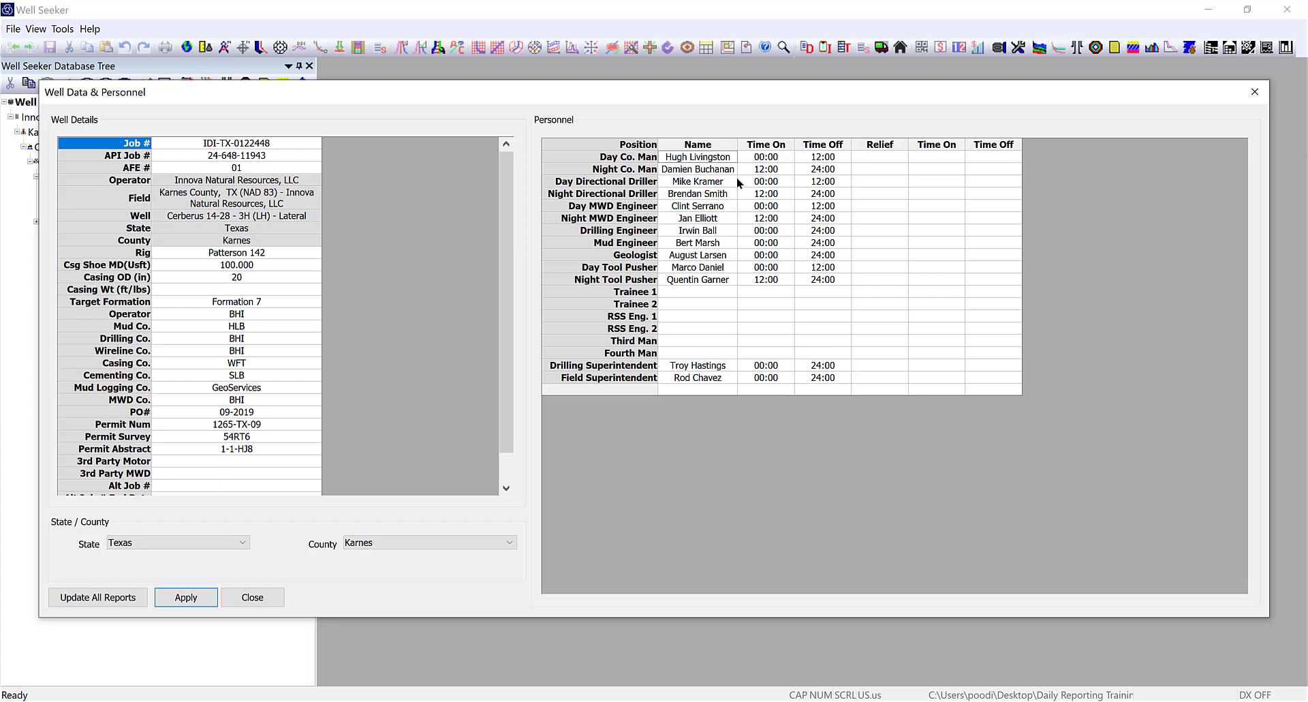
{"action": "left_click", "coordinate": [685, 308]}
Add Trainee 1 'Example' working 06:00 to 18:00.
{"action": "left_click", "coordinate": [770, 292]}
{"action": "type", "text": "0"}
{"action": "type", "text": "Example"}
{"action": "key", "text": "Tab"}
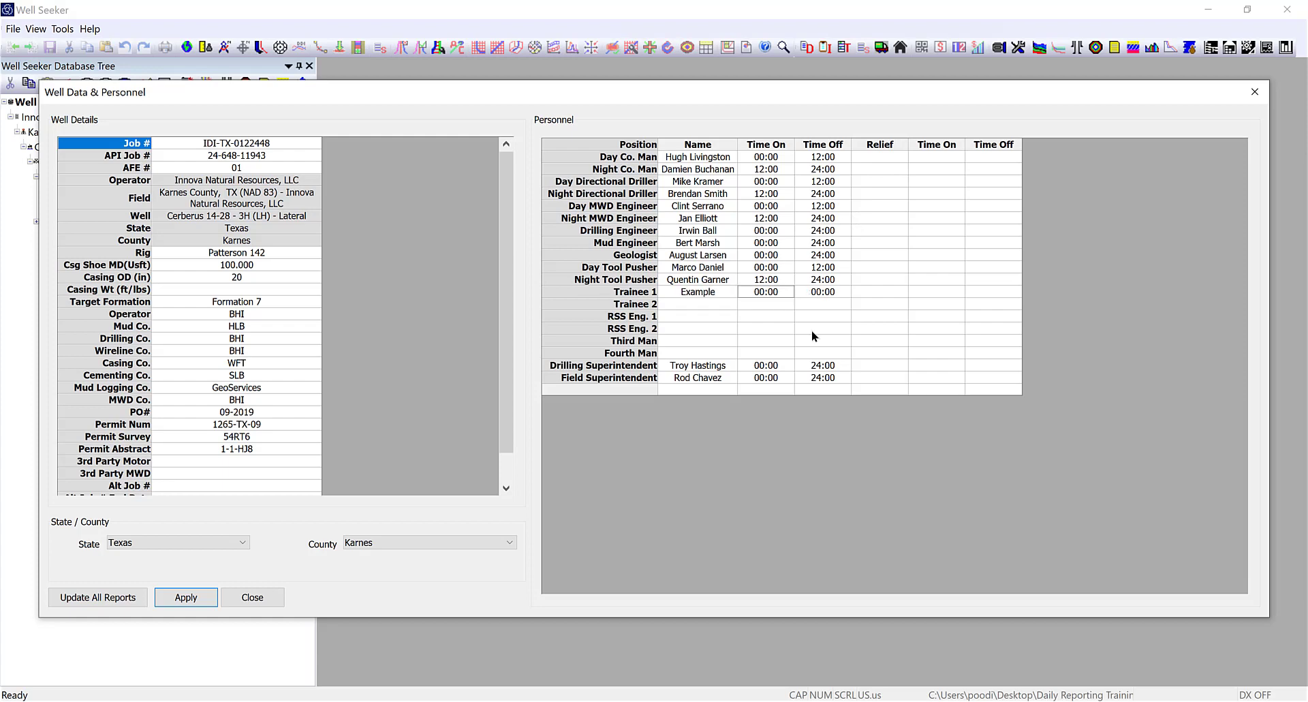
{"action": "key", "text": "F2"}
{"action": "key", "text": "BackSpace"}
{"action": "key", "text": "BackSpace"}
{"action": "key", "text": "BackSpace"}
{"action": "key", "text": "BackSpace"}
{"action": "type", "text": "0600"}
{"action": "type", "text": "18"}
{"action": "type", "text": "00"}
{"action": "left_click", "coordinate": [702, 303]}
Add Trainee 2 'Example 2' working 00:00 to 24:00.
{"action": "type", "text": "Example 2"}
{"action": "key", "text": "Tab"}
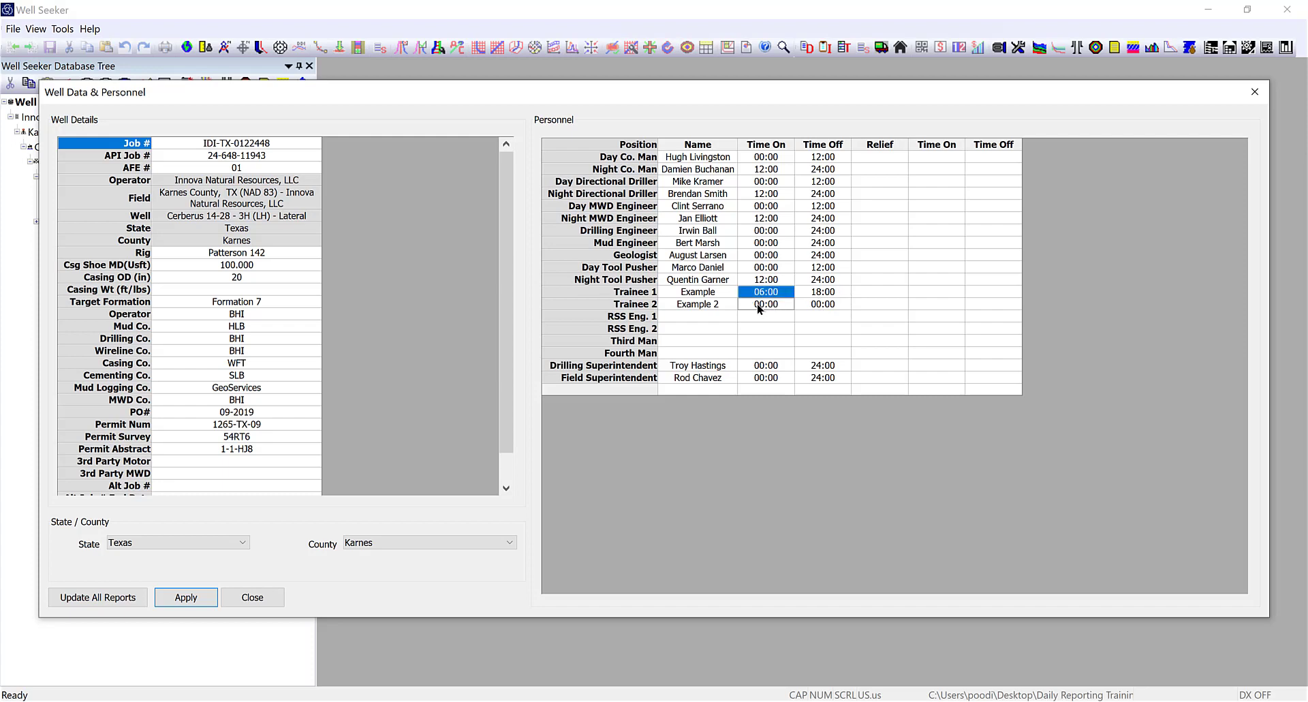
{"action": "left_click", "coordinate": [759, 308]}
{"action": "left_click", "coordinate": [844, 304]}
{"action": "key", "text": "Tab"}
{"action": "left_click", "coordinate": [819, 448]}
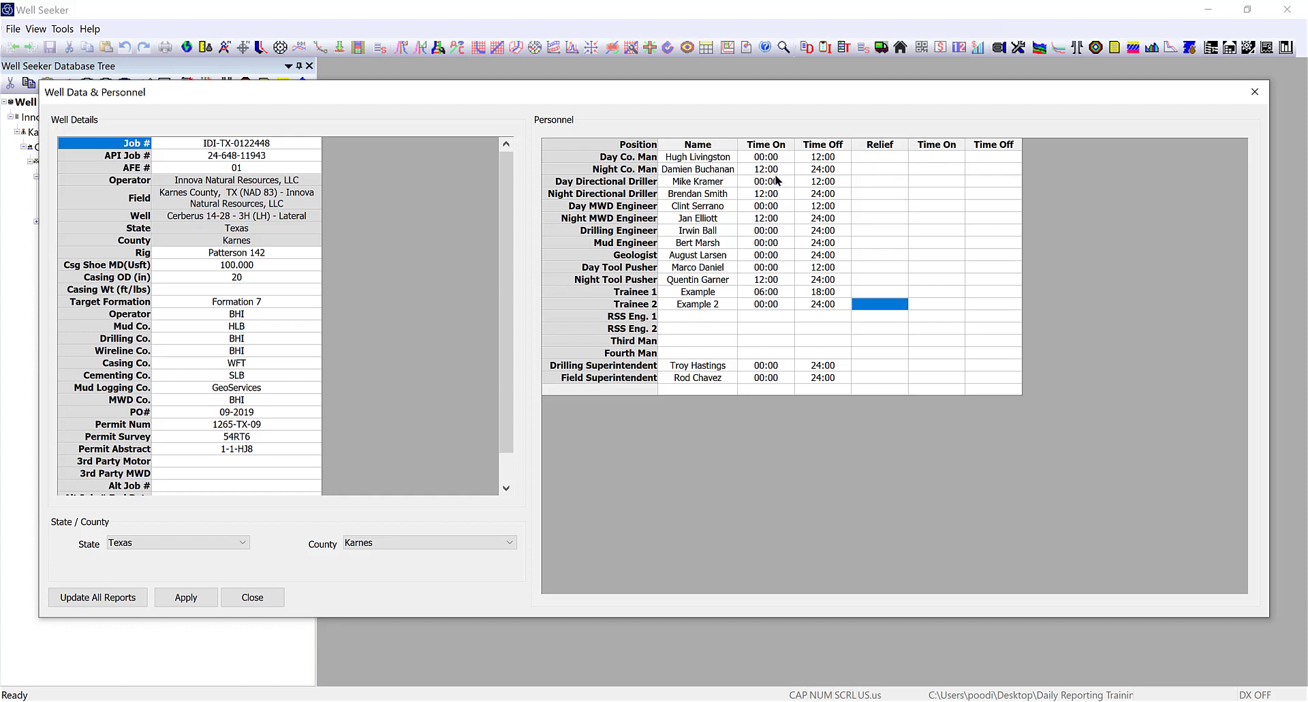
Enter 'Example 3' as the Day Directional Driller's relief from 11:00 to 12:00.
{"action": "left_click", "coordinate": [869, 178]}
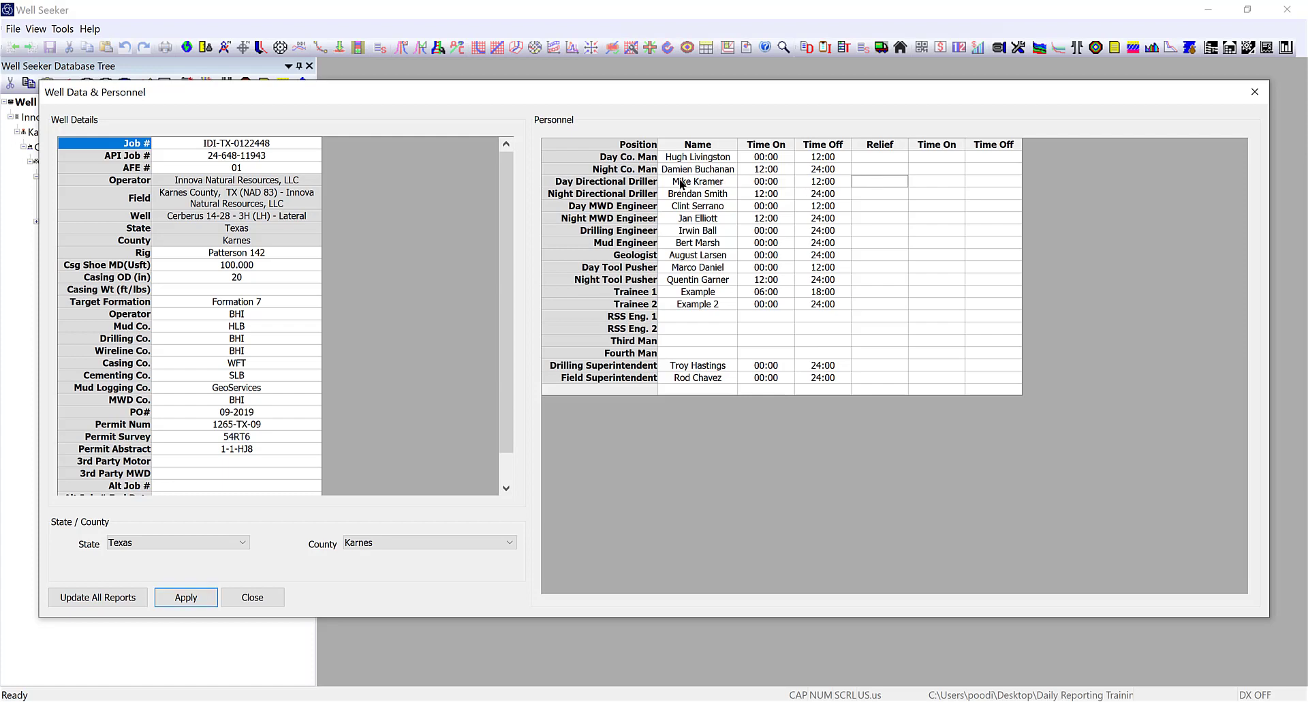
{"action": "left_click", "coordinate": [895, 178]}
{"action": "type", "text": "Example 3"}
{"action": "key", "text": "Tab"}
{"action": "type", "text": "1"}
{"action": "type", "text": "1:00"}
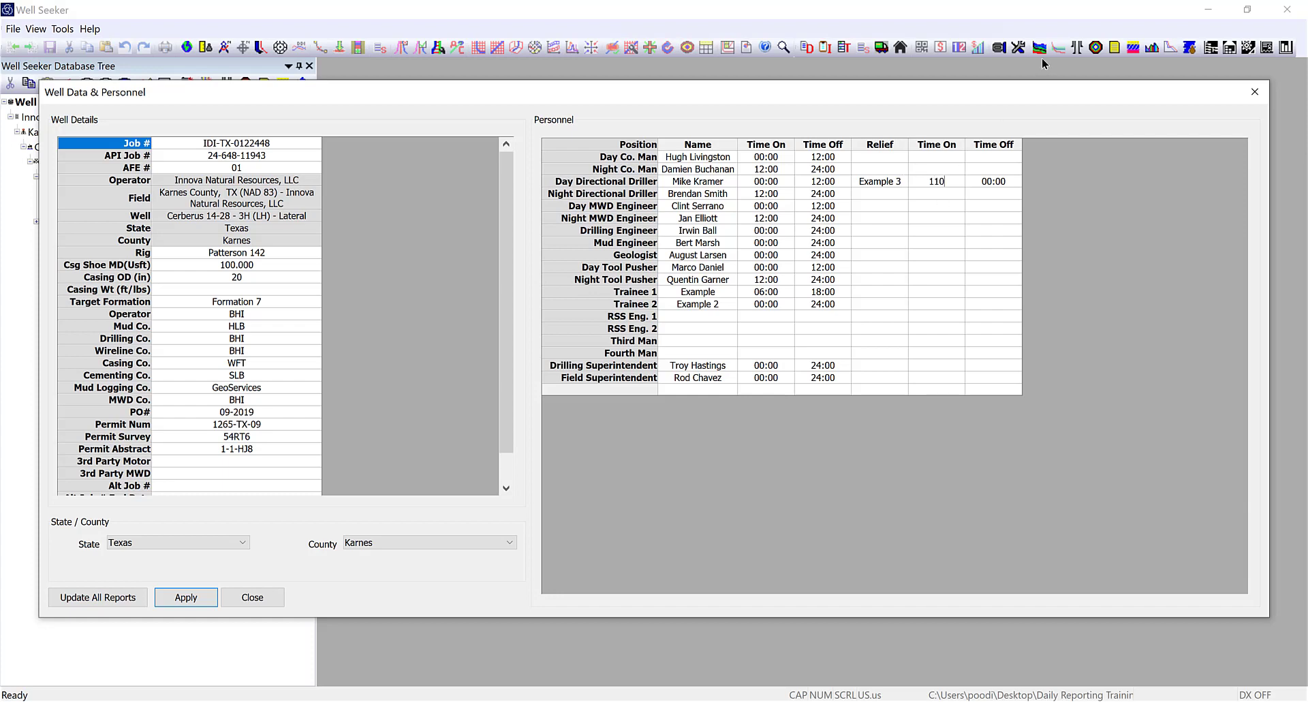
{"action": "key", "text": "Tab"}
{"action": "type", "text": "12:00"}
{"action": "key", "text": "Tab"}
Clear the Example 3 relief entry and both trainee rows with their times.
{"action": "left_click", "coordinate": [874, 183]}
{"action": "left_click", "coordinate": [703, 182]}
{"action": "left_click_drag", "start_coordinate": [873, 186], "coordinate": [998, 185]}
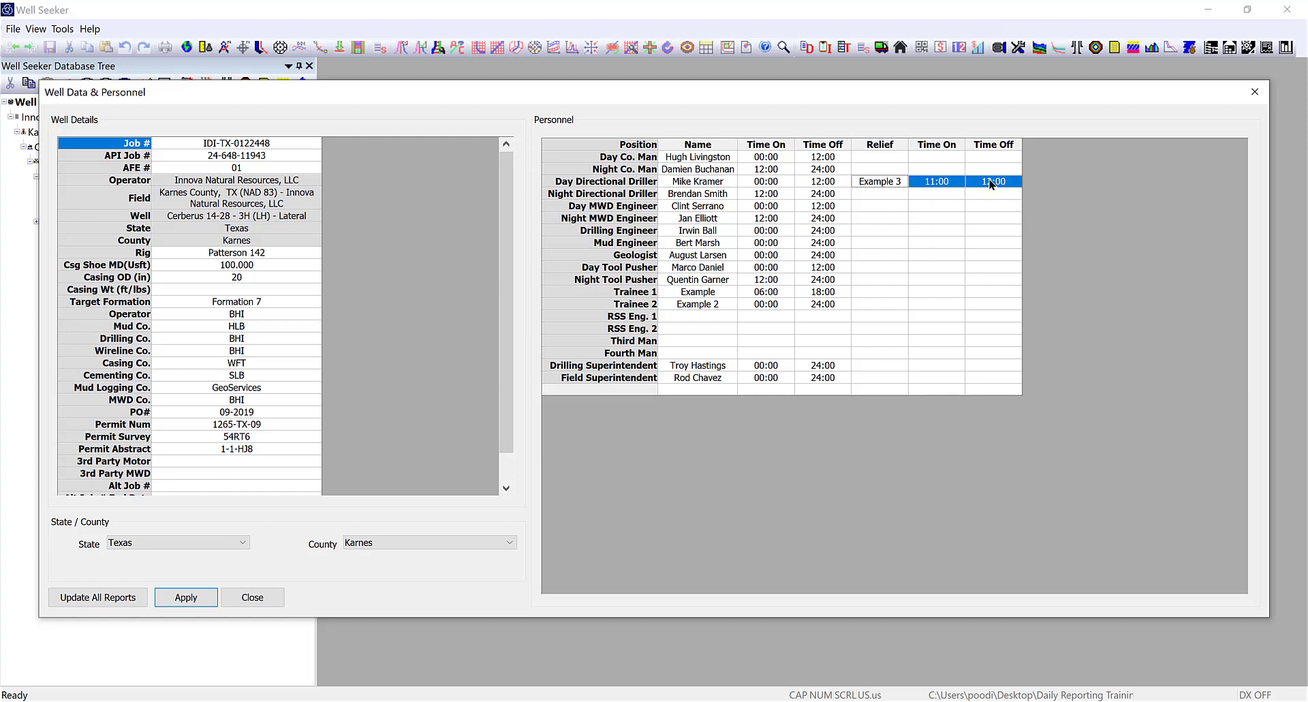
{"action": "key", "text": "Delete"}
{"action": "left_click_drag", "start_coordinate": [696, 292], "coordinate": [820, 306]}
{"action": "key", "text": "Delete"}
{"action": "left_click", "coordinate": [820, 317]}
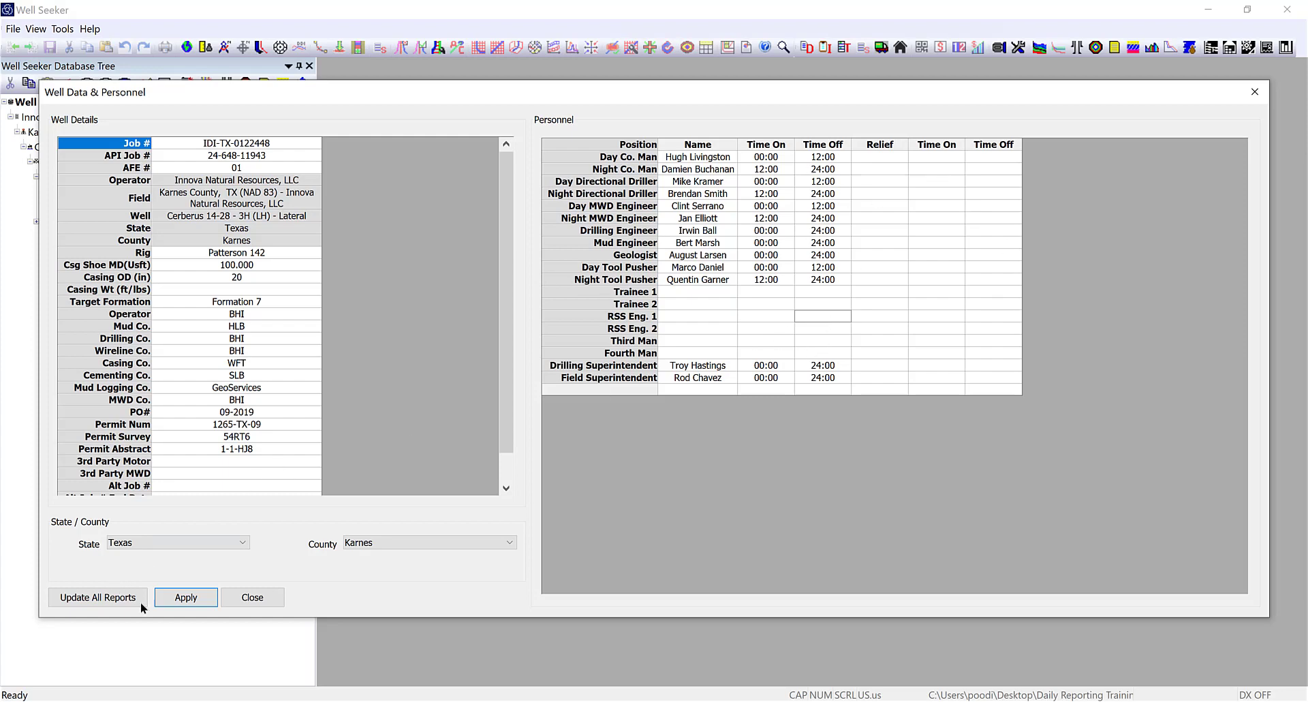
Apply the Well Data & Personnel changes, glance at Cost Codes, and return to Daily Reports.
{"action": "left_click", "coordinate": [174, 597]}
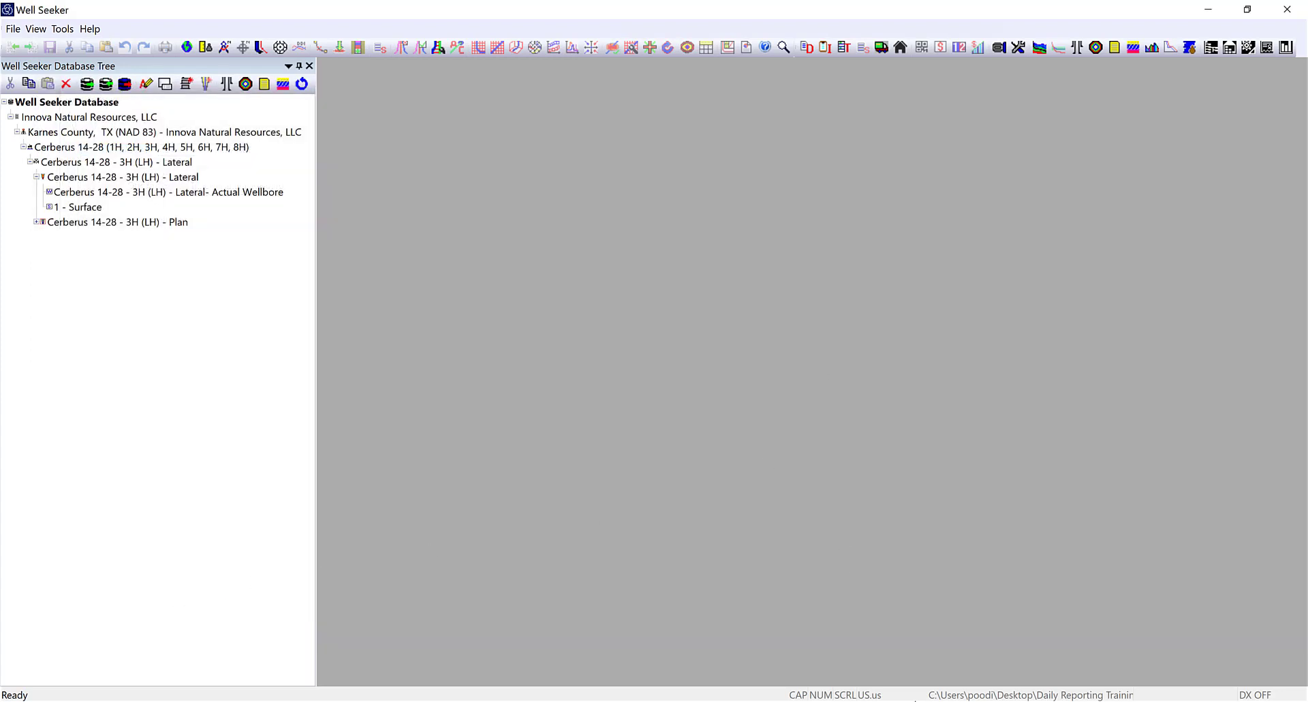
{"action": "left_click", "coordinate": [992, 620]}
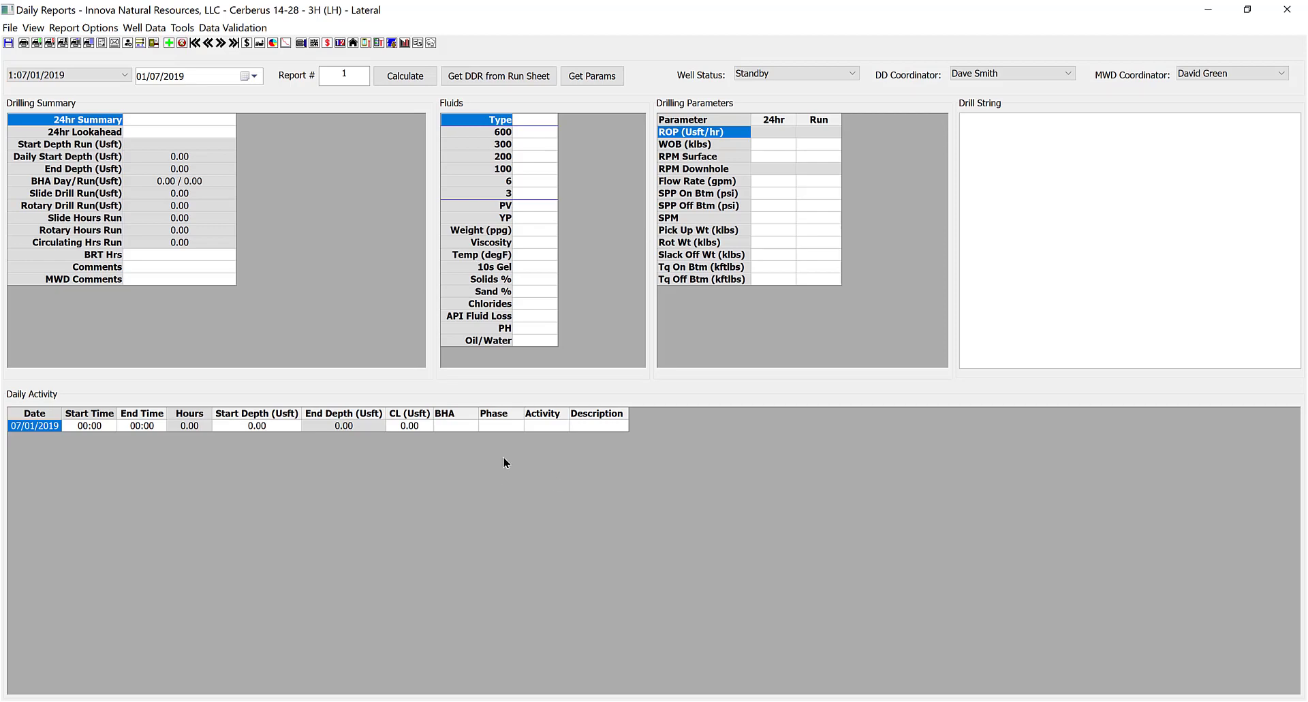
{"action": "left_click", "coordinate": [327, 42]}
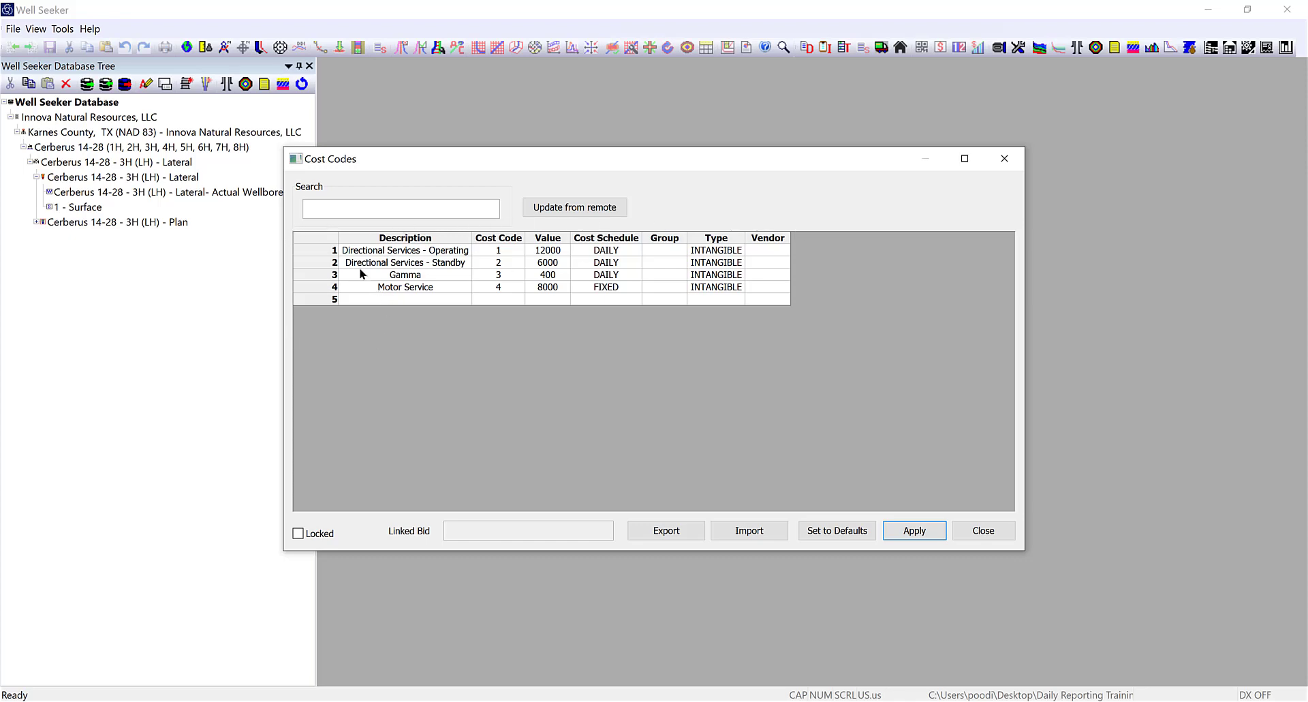
{"action": "left_click", "coordinate": [983, 530]}
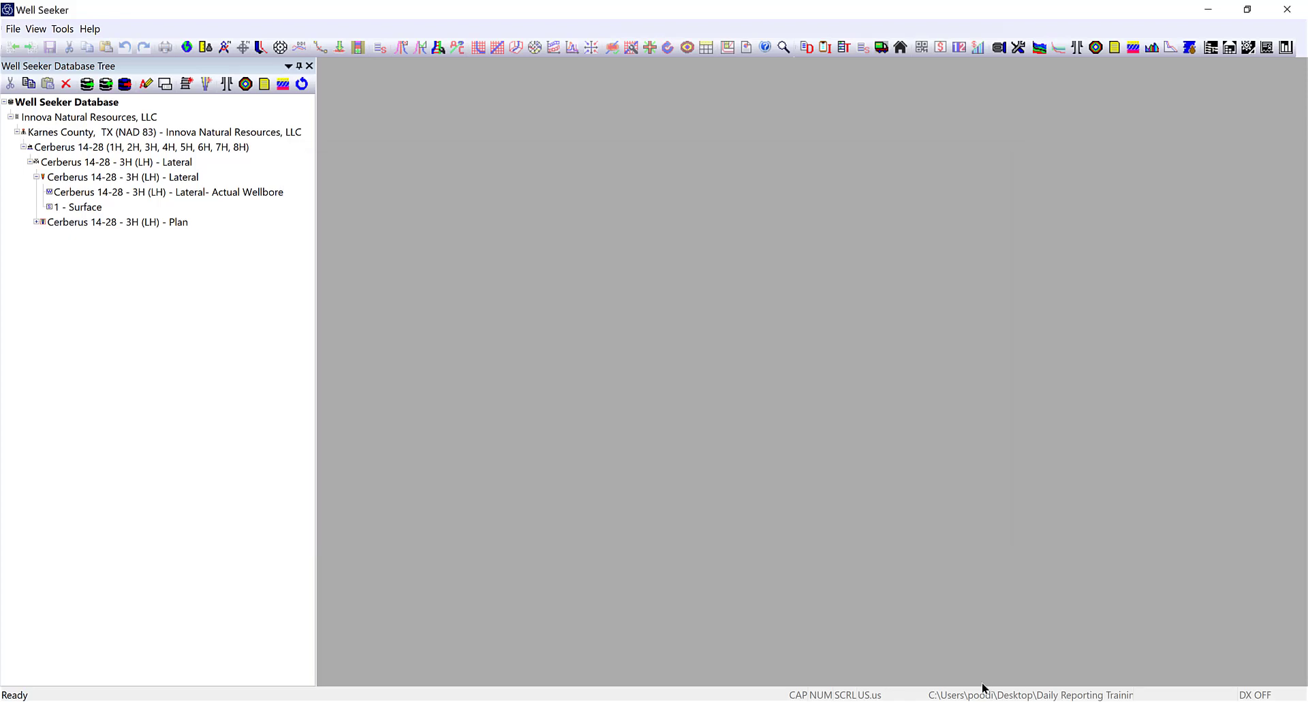
{"action": "left_click", "coordinate": [941, 633]}
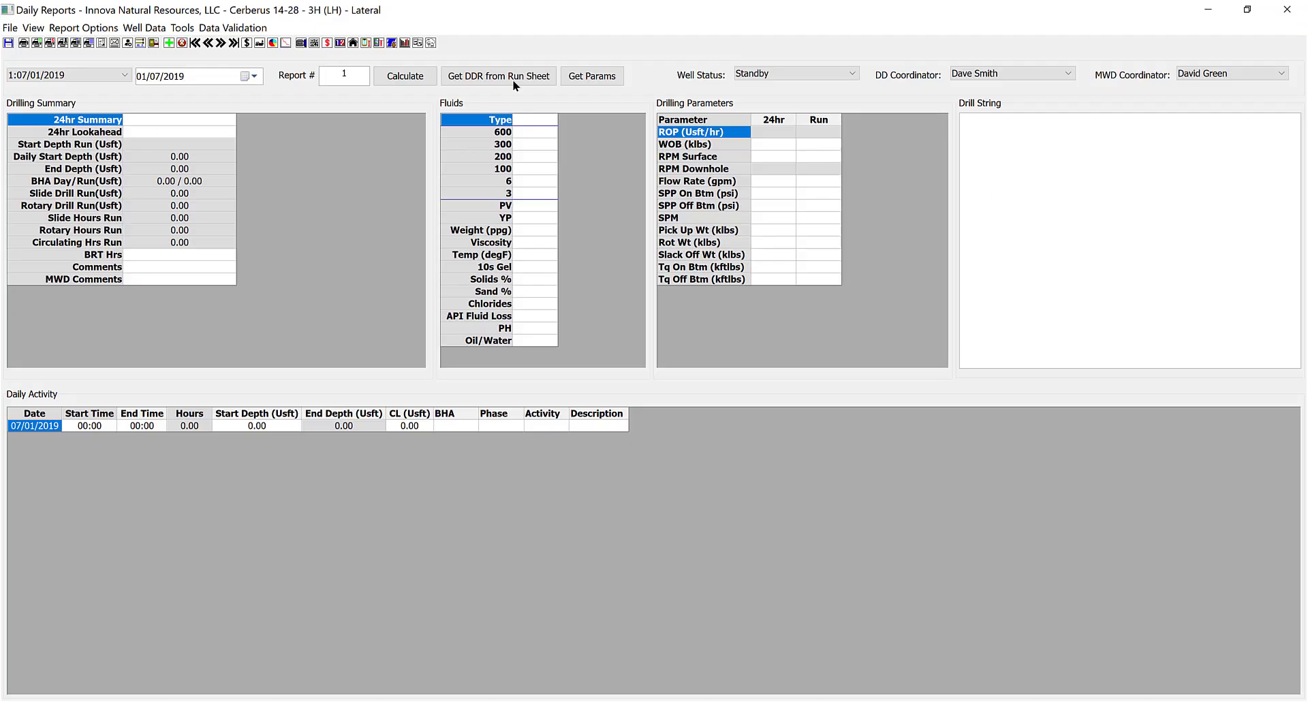
Add a Directional Services - Operating daily cost with quantity 1.
{"action": "left_click", "coordinate": [247, 44]}
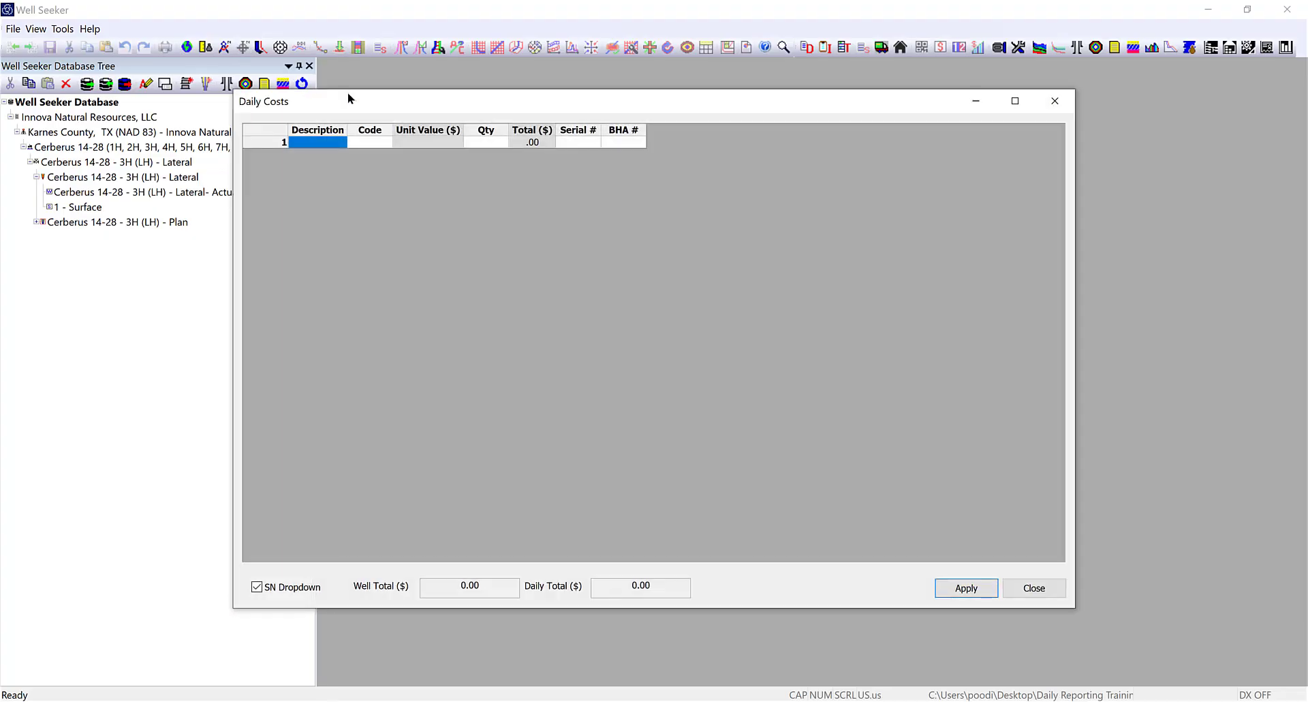
{"action": "left_click_drag", "start_coordinate": [470, 99], "coordinate": [607, 113]}
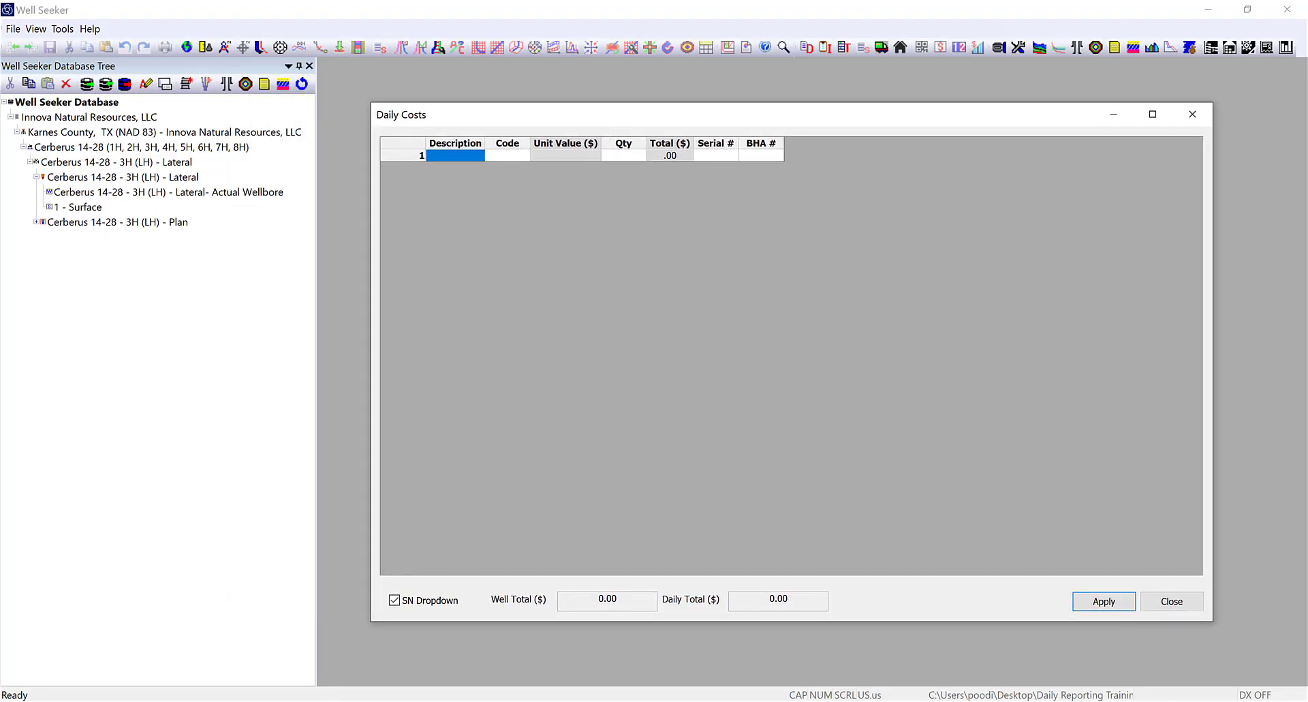
{"action": "left_click", "coordinate": [455, 155]}
{"action": "left_click", "coordinate": [474, 158]}
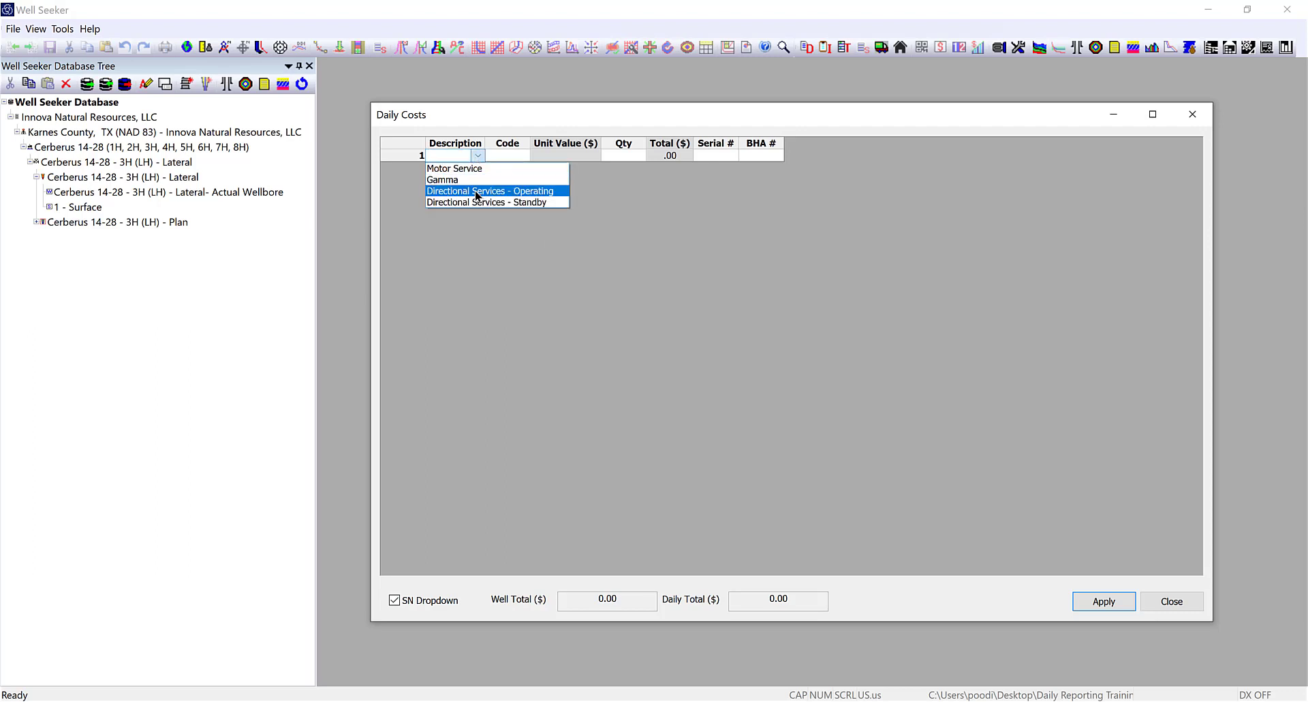
{"action": "left_click", "coordinate": [476, 193]}
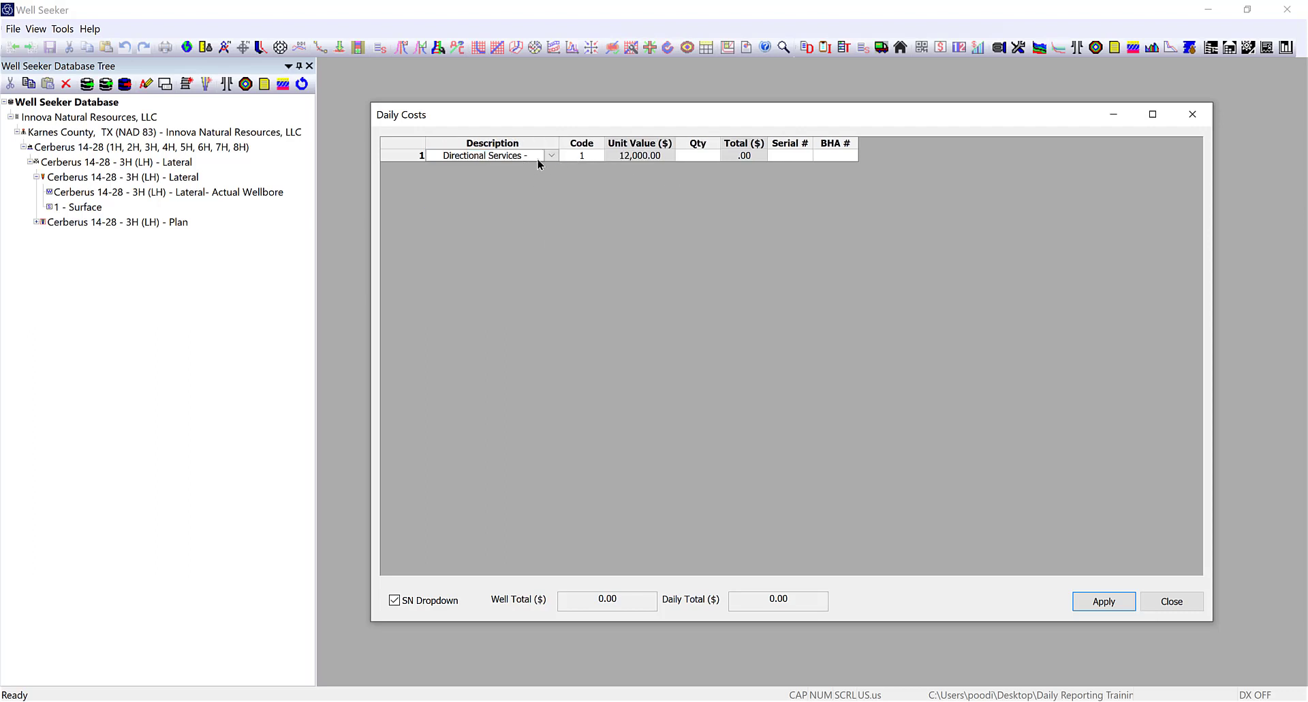
{"action": "left_click", "coordinate": [704, 159]}
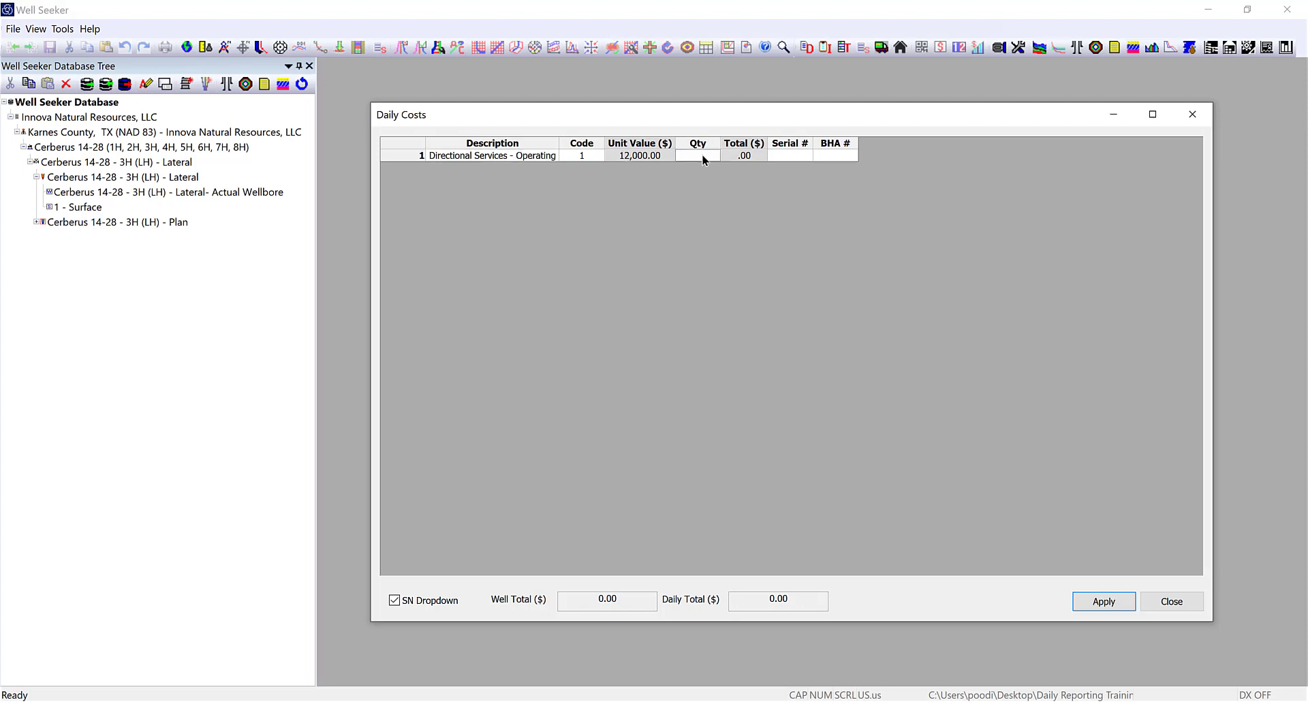
{"action": "type", "text": "1"}
{"action": "key", "text": "Return"}
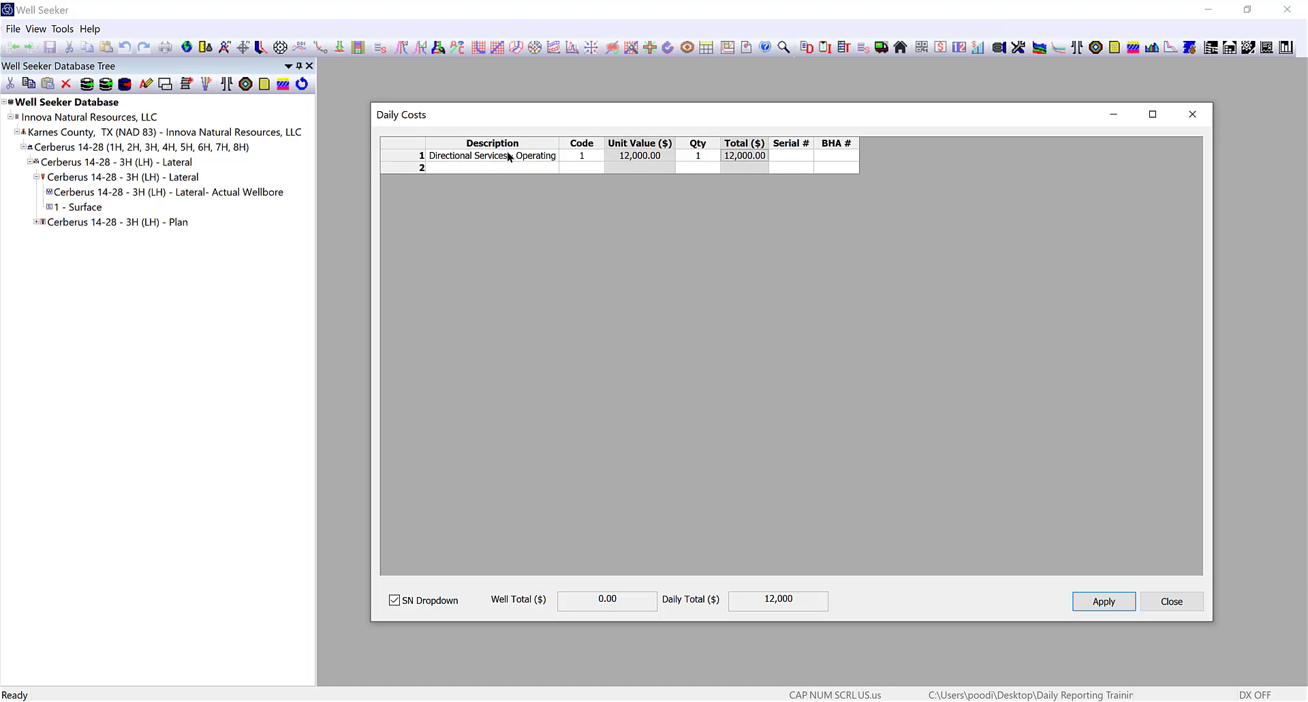
Add a second cost row for Motor Service with quantity 1.
{"action": "left_click", "coordinate": [552, 167]}
{"action": "left_click", "coordinate": [550, 165]}
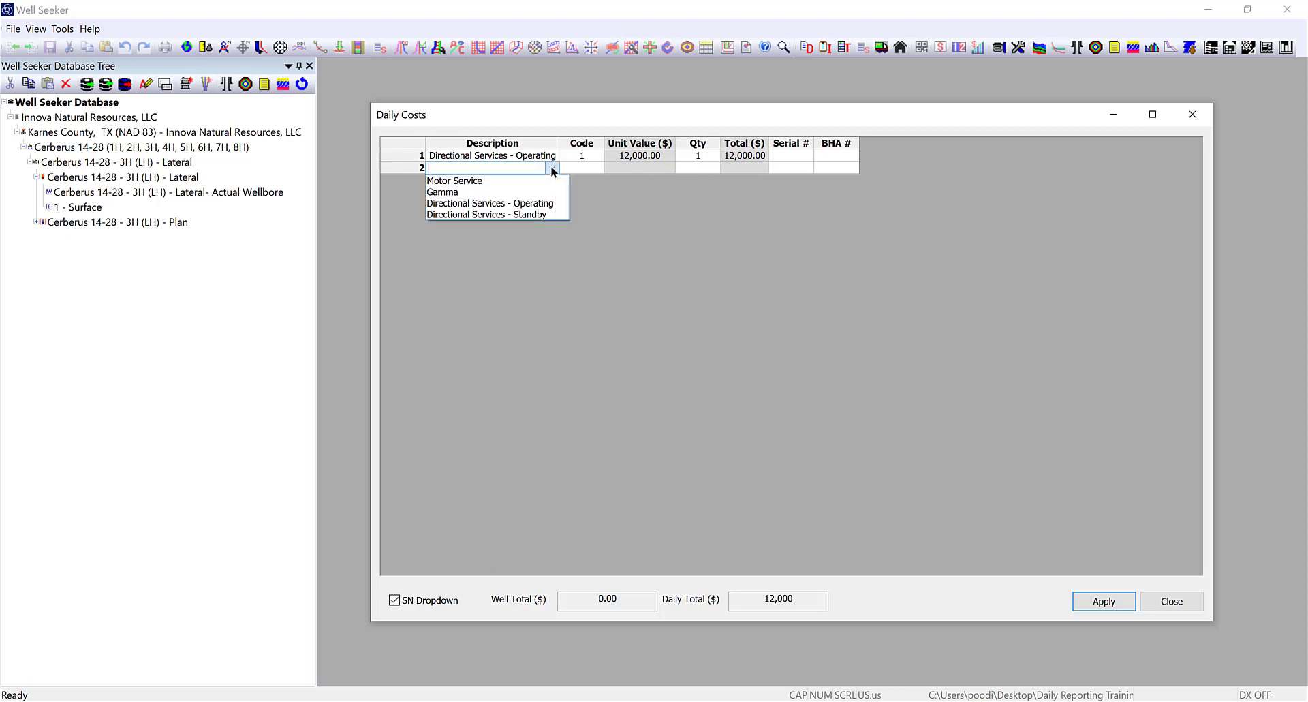
{"action": "left_click", "coordinate": [452, 180]}
{"action": "left_click", "coordinate": [695, 168]}
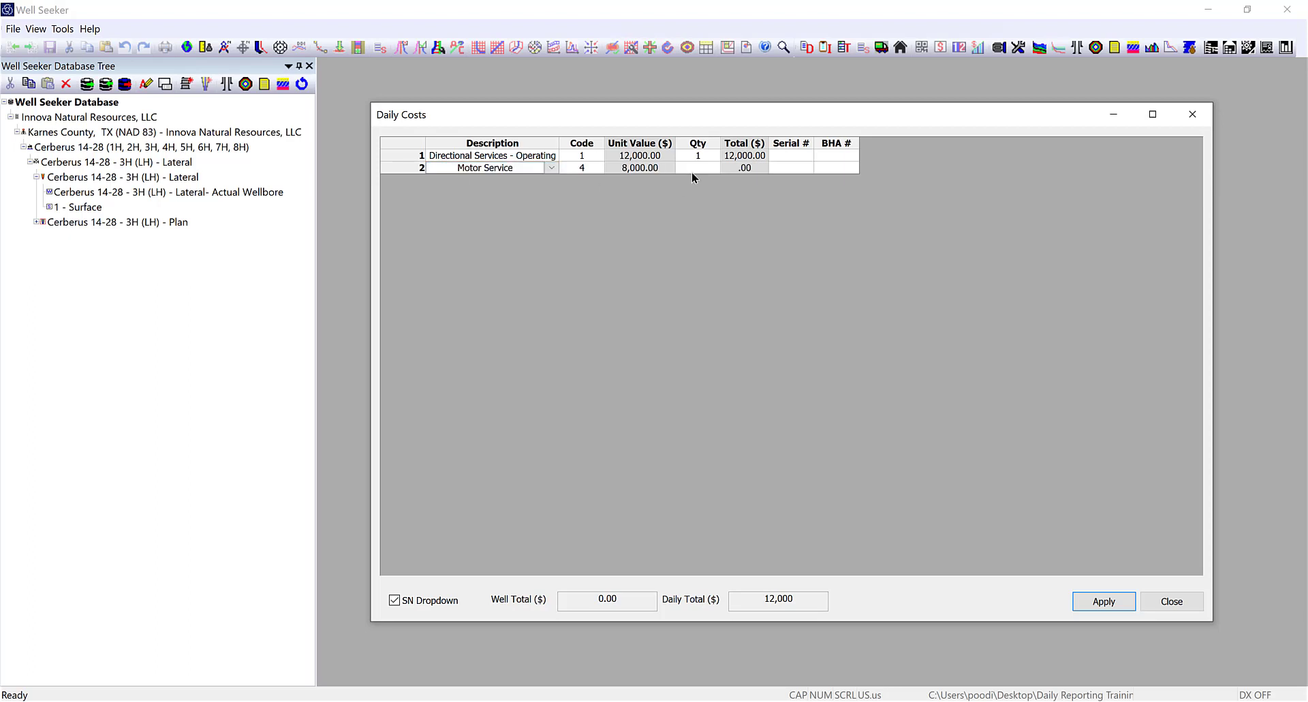
{"action": "type", "text": "1"}
{"action": "key", "text": "Return"}
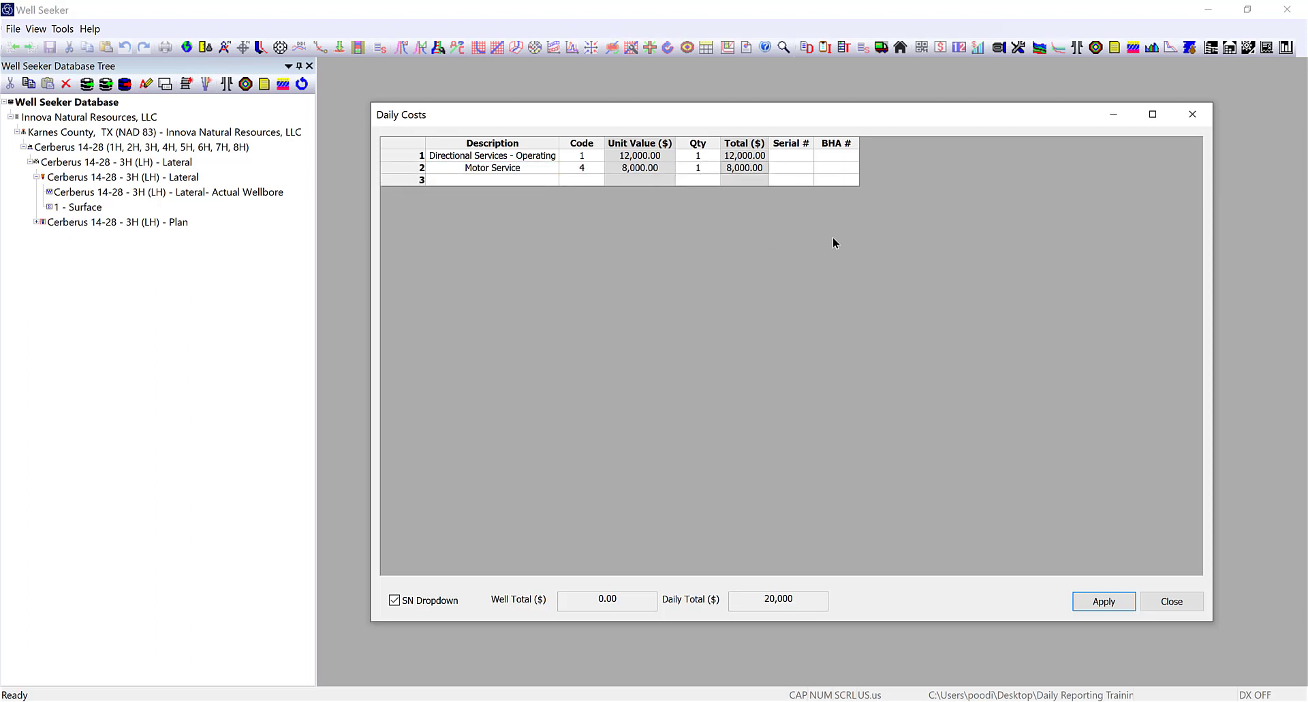
Assign both cost rows to BHA 1:Surface.
{"action": "left_click", "coordinate": [832, 157]}
{"action": "left_click", "coordinate": [853, 156]}
{"action": "left_click", "coordinate": [832, 173]}
{"action": "left_click", "coordinate": [853, 168]}
{"action": "left_click", "coordinate": [836, 180]}
Toggle SN Dropdown, leave serial numbers blank, and apply costs for a 20,000 well total.
{"action": "left_click", "coordinate": [394, 600]}
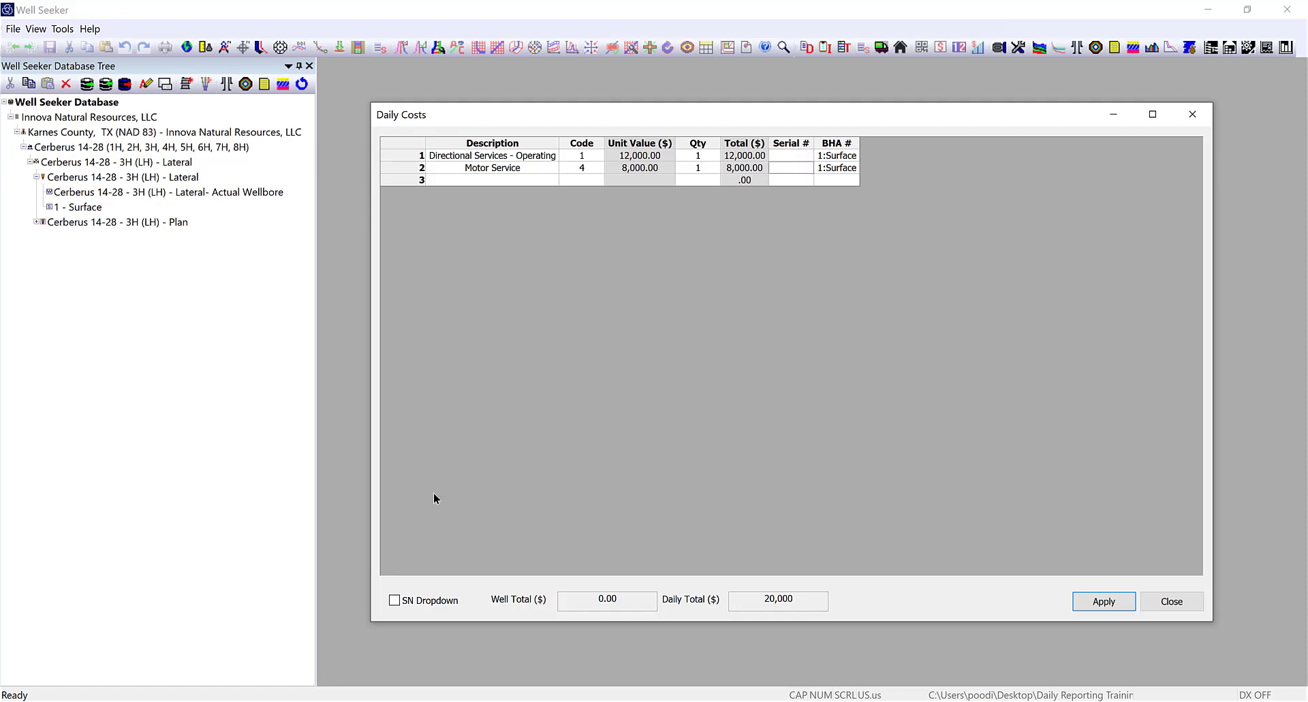
{"action": "left_click", "coordinate": [394, 599]}
{"action": "left_click", "coordinate": [807, 154]}
{"action": "left_click", "coordinate": [807, 154]}
{"action": "left_click_drag", "start_coordinate": [827, 207], "coordinate": [872, 169]}
{"action": "left_click", "coordinate": [1003, 262]}
{"action": "left_click", "coordinate": [782, 378]}
{"action": "left_click", "coordinate": [1088, 602]}
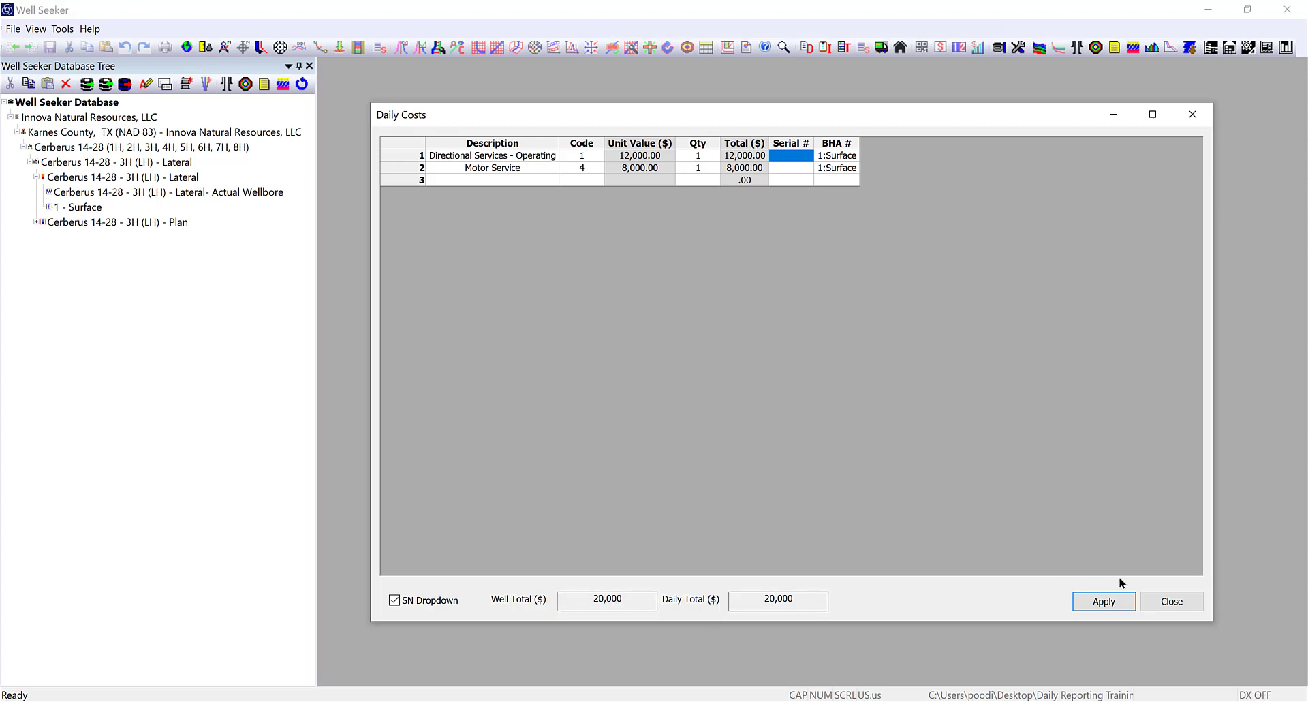
Close Daily Costs and return to the Cerberus 14-28 - 3H (LH) Daily Reports window.
{"action": "left_click", "coordinate": [1185, 601]}
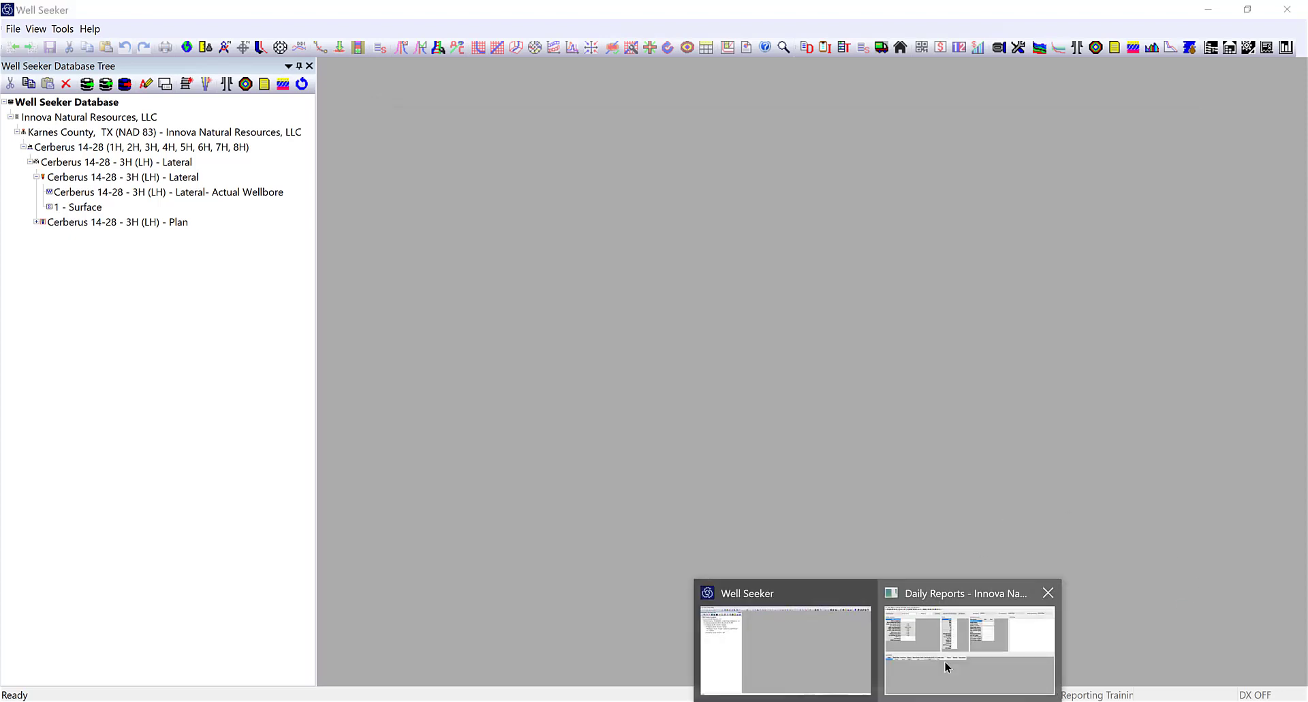
{"action": "left_click", "coordinate": [945, 663]}
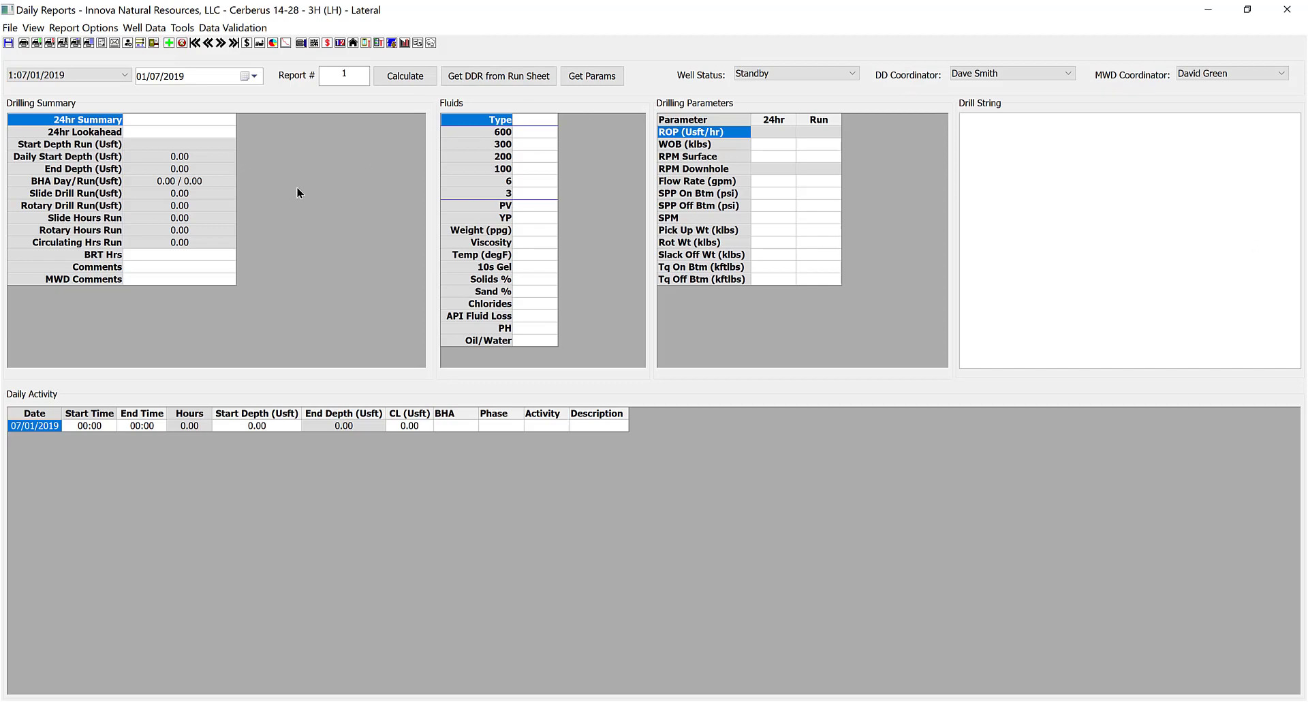
Add a new pipe tally described as BHA-1 with a BHA length of 118.88.
{"action": "left_click", "coordinate": [379, 43]}
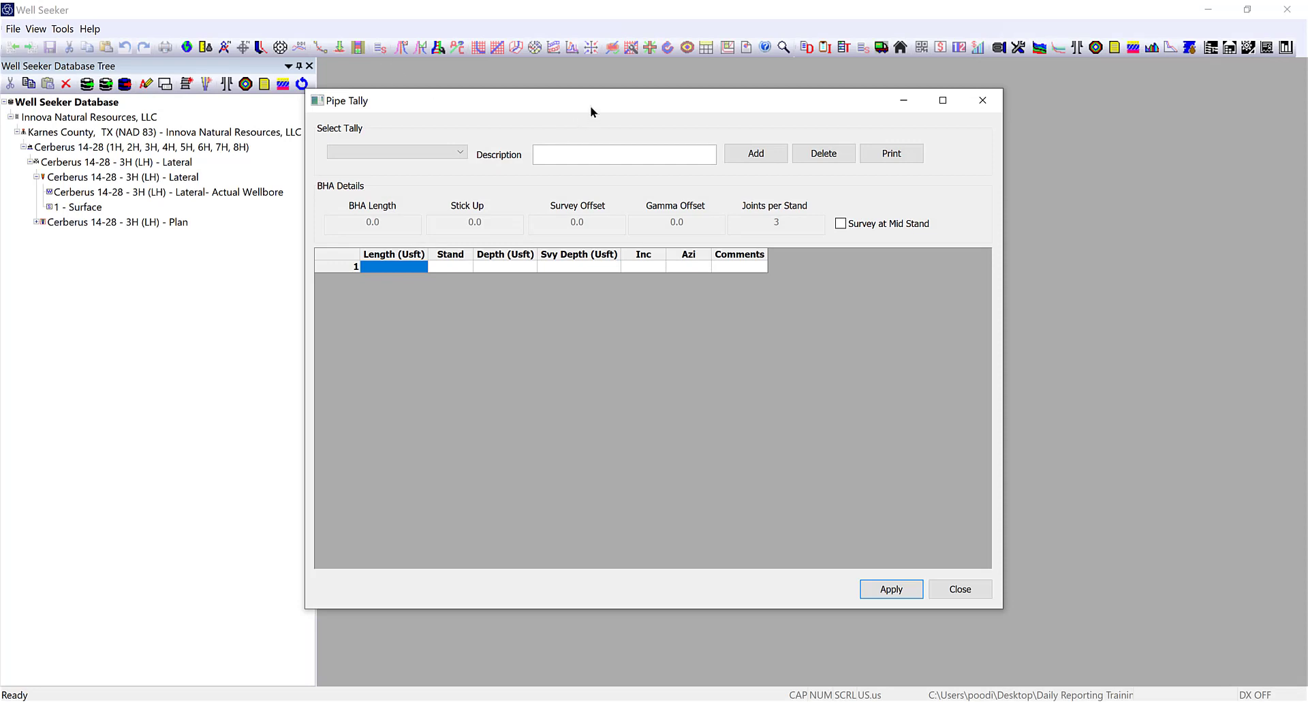
{"action": "left_click_drag", "start_coordinate": [590, 105], "coordinate": [558, 102]}
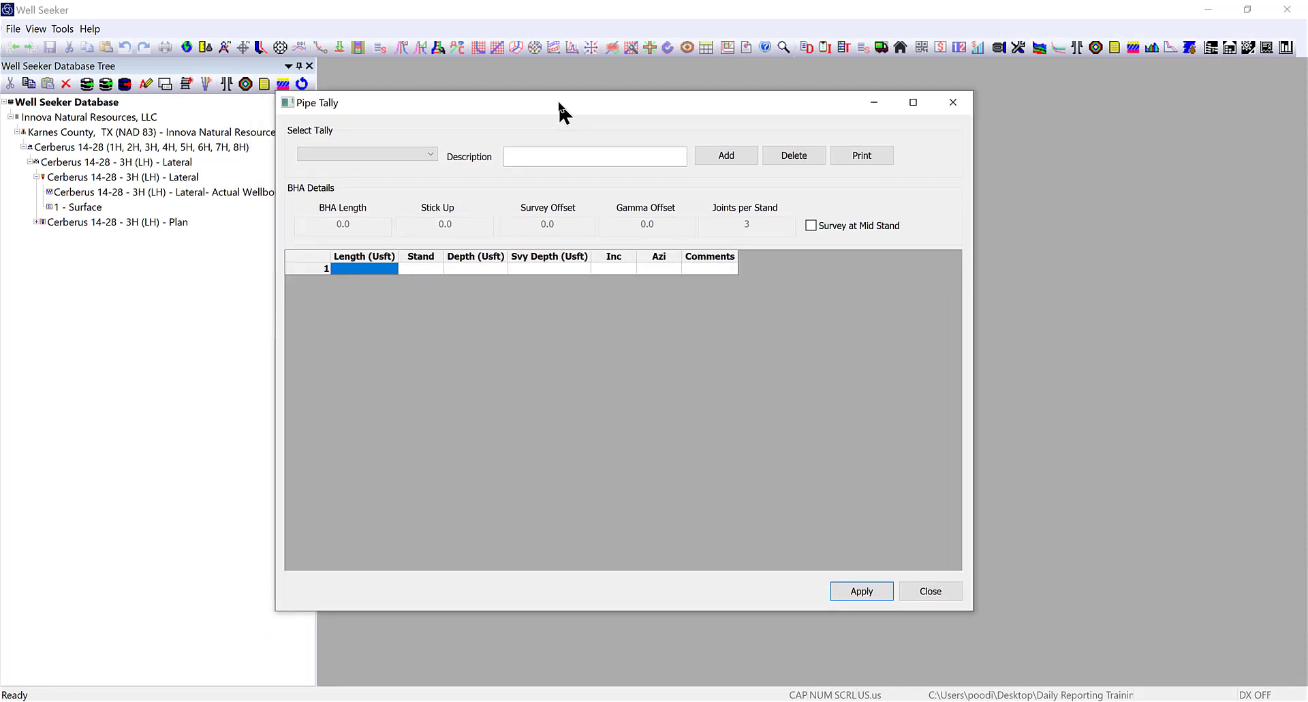
{"action": "left_click", "coordinate": [345, 155]}
{"action": "left_click", "coordinate": [342, 151]}
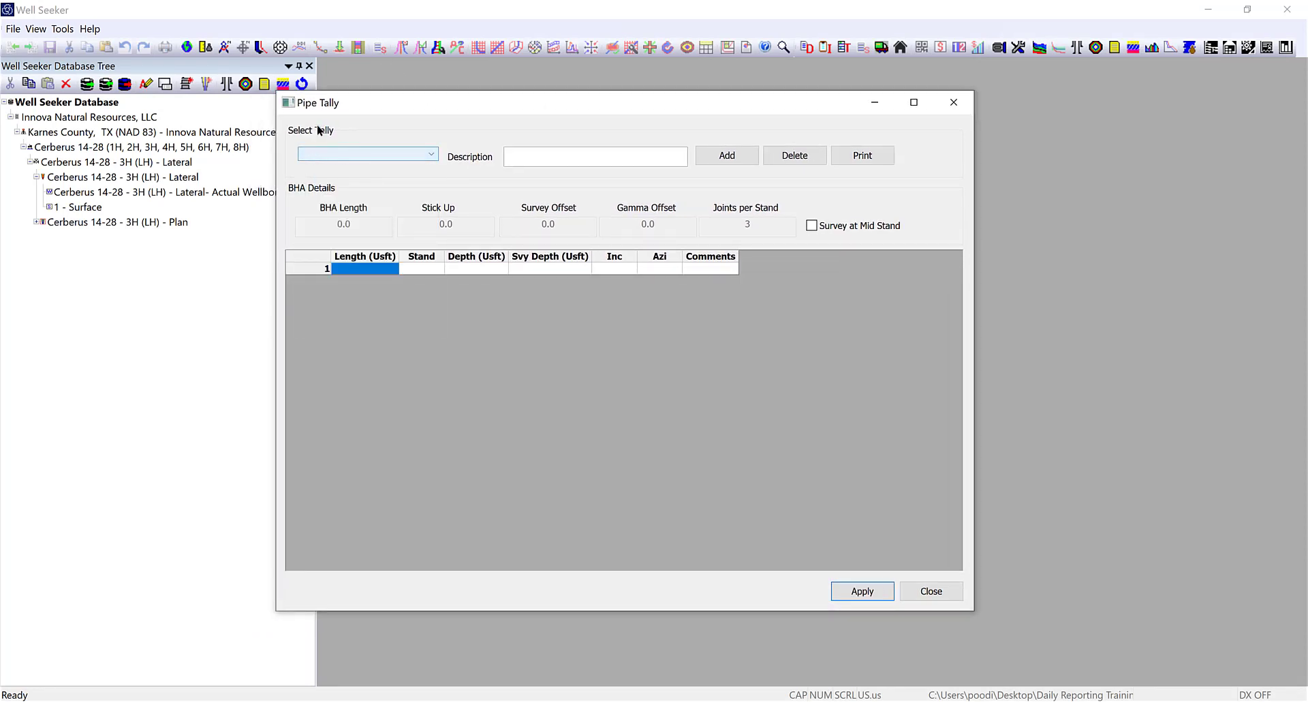
{"action": "left_click", "coordinate": [734, 158]}
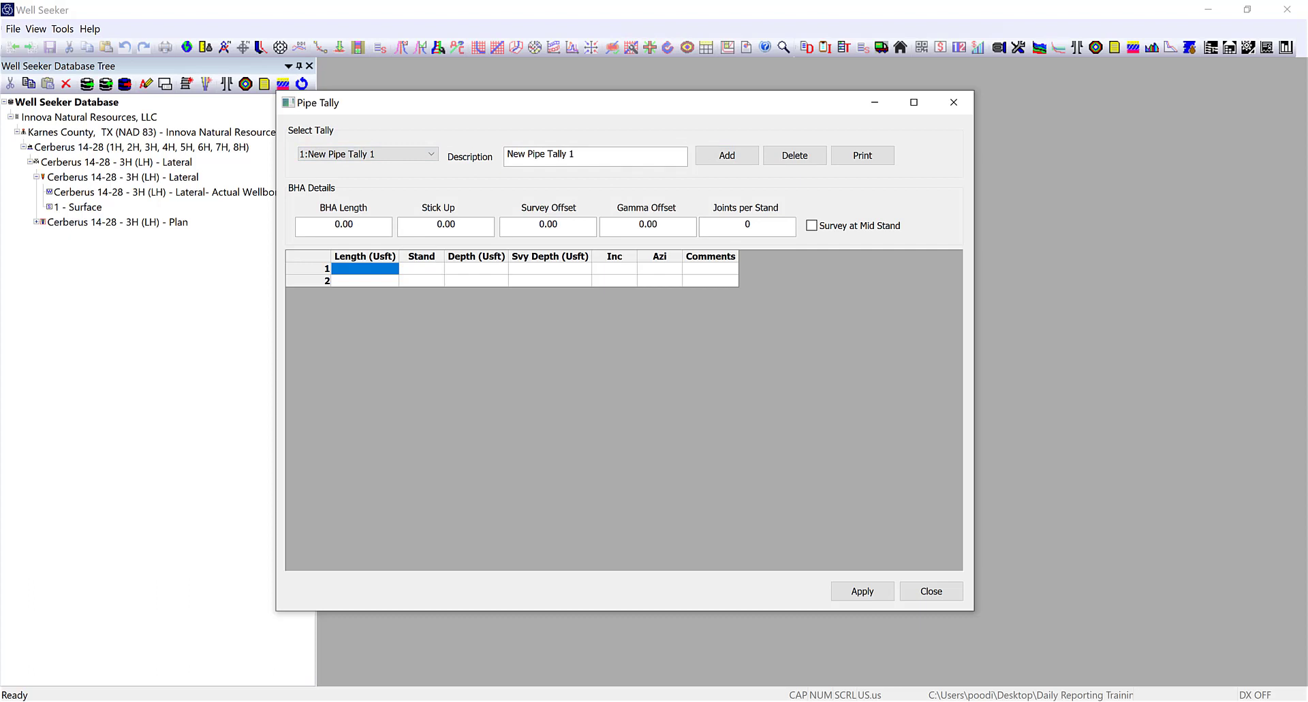
{"action": "left_click_drag", "start_coordinate": [685, 155], "coordinate": [262, 145]}
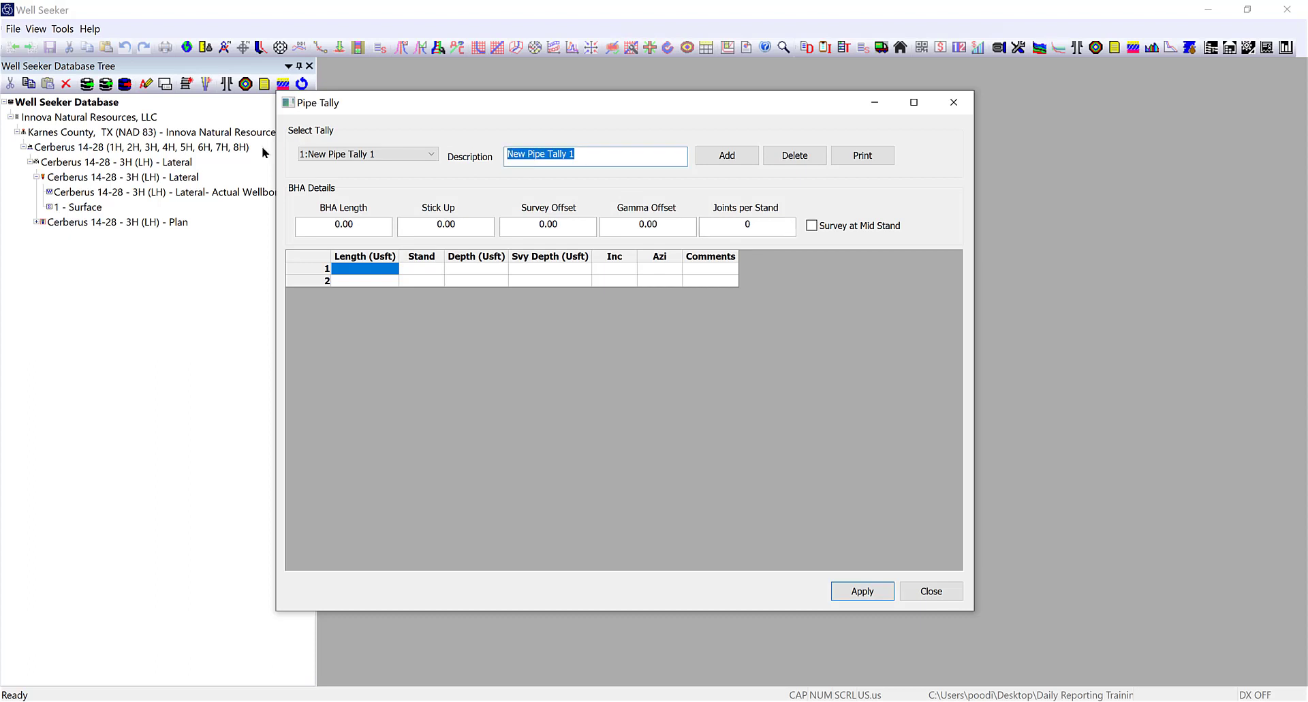
{"action": "type", "text": "BHA-"}
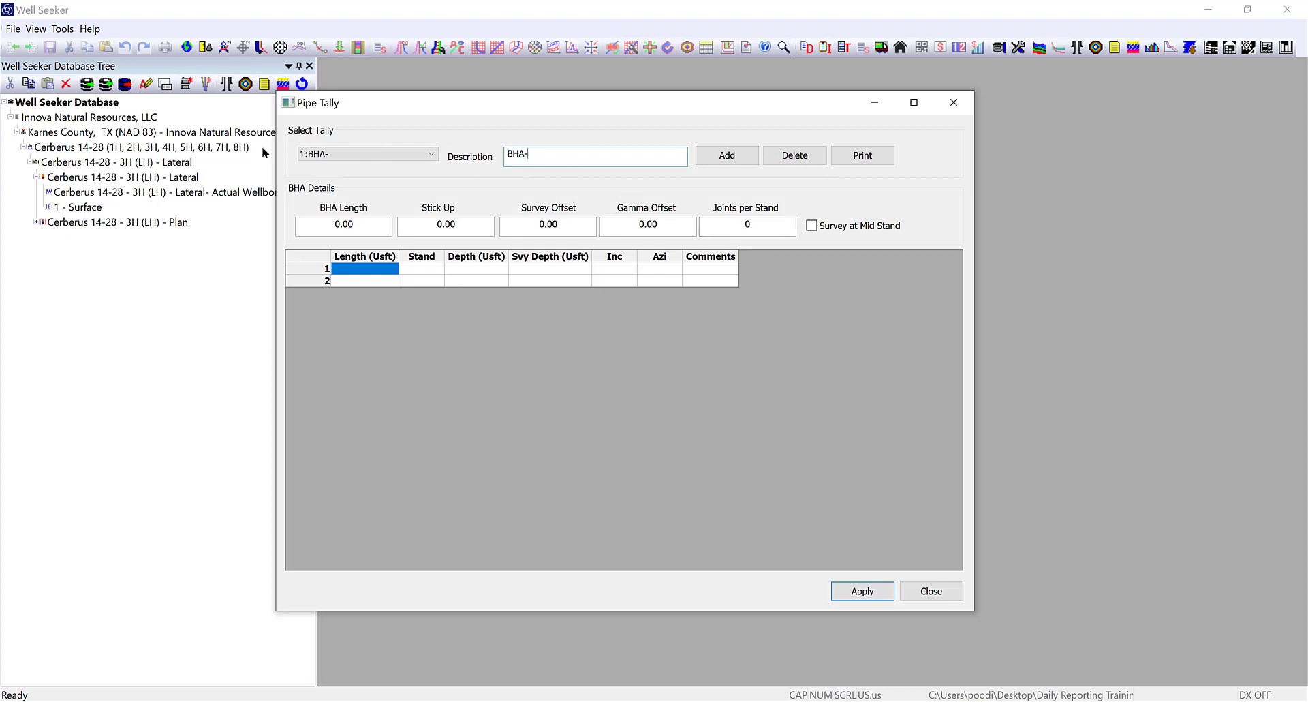
{"action": "type", "text": "1"}
{"action": "key", "text": "Tab"}
{"action": "type", "text": "118.88"}
{"action": "key", "text": "Tab"}
Enter stick up 3, survey offset 67 and 3 joints per stand for BHA-1.
{"action": "type", "text": "3"}
{"action": "key", "text": "Tab"}
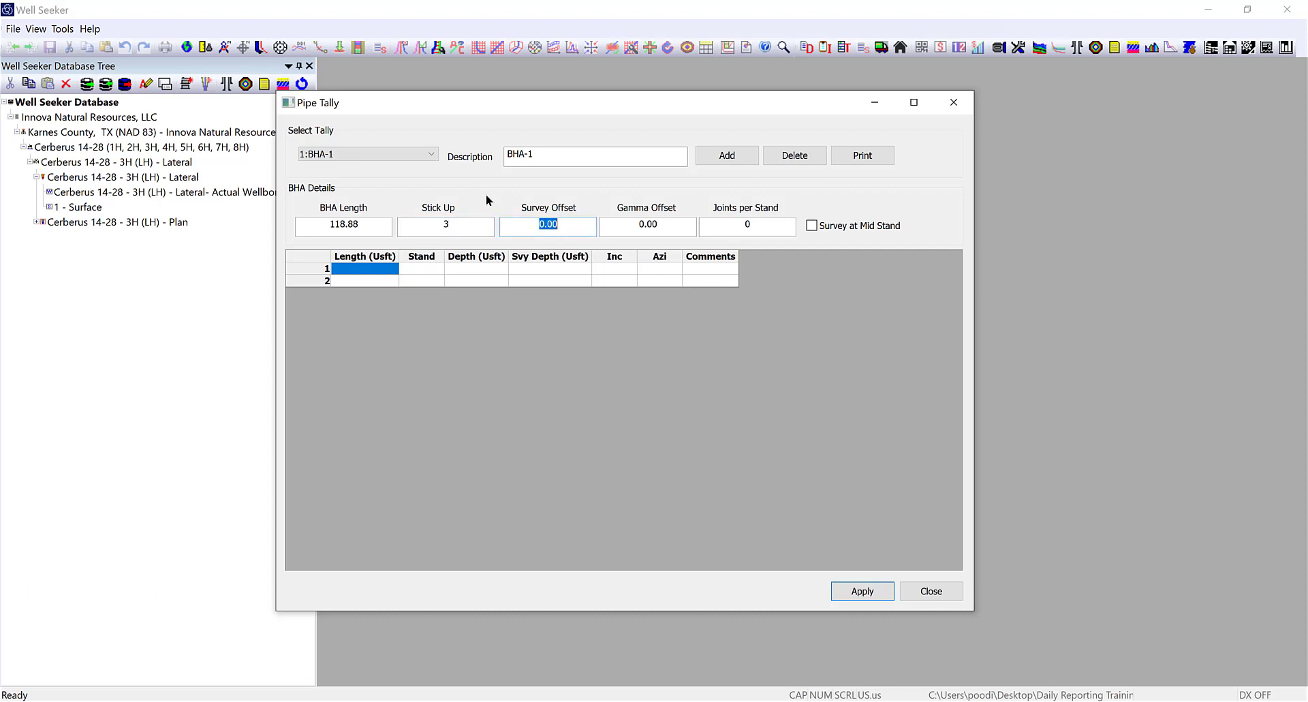
{"action": "type", "text": "67"}
{"action": "key", "text": "Tab"}
{"action": "key", "text": "Tab"}
{"action": "type", "text": "3"}
Paste the joint lengths into the BHA-1 tally, starting at the first Length cell.
{"action": "left_click", "coordinate": [356, 273]}
{"action": "key", "text": "ctrl+v"}
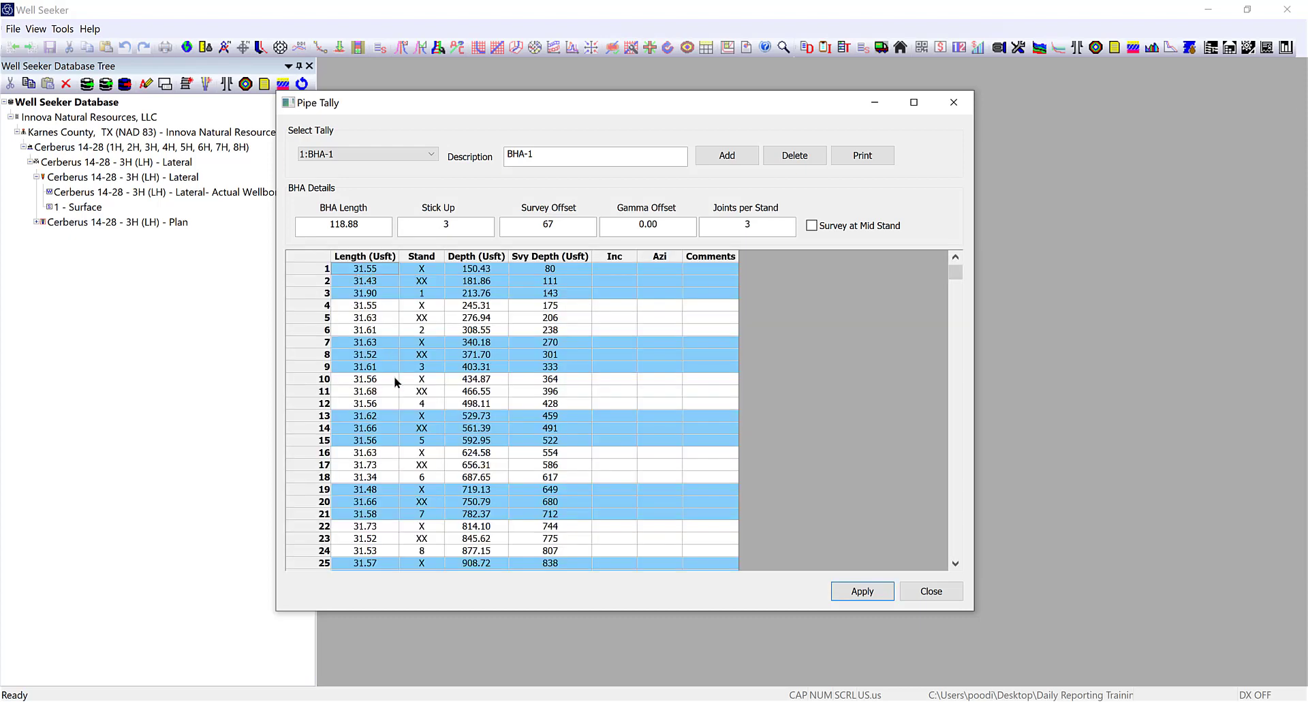
{"action": "left_click", "coordinate": [366, 282]}
Preview the stand groupings with joints per stand set to 2, then 1.
{"action": "double_click", "coordinate": [784, 227]}
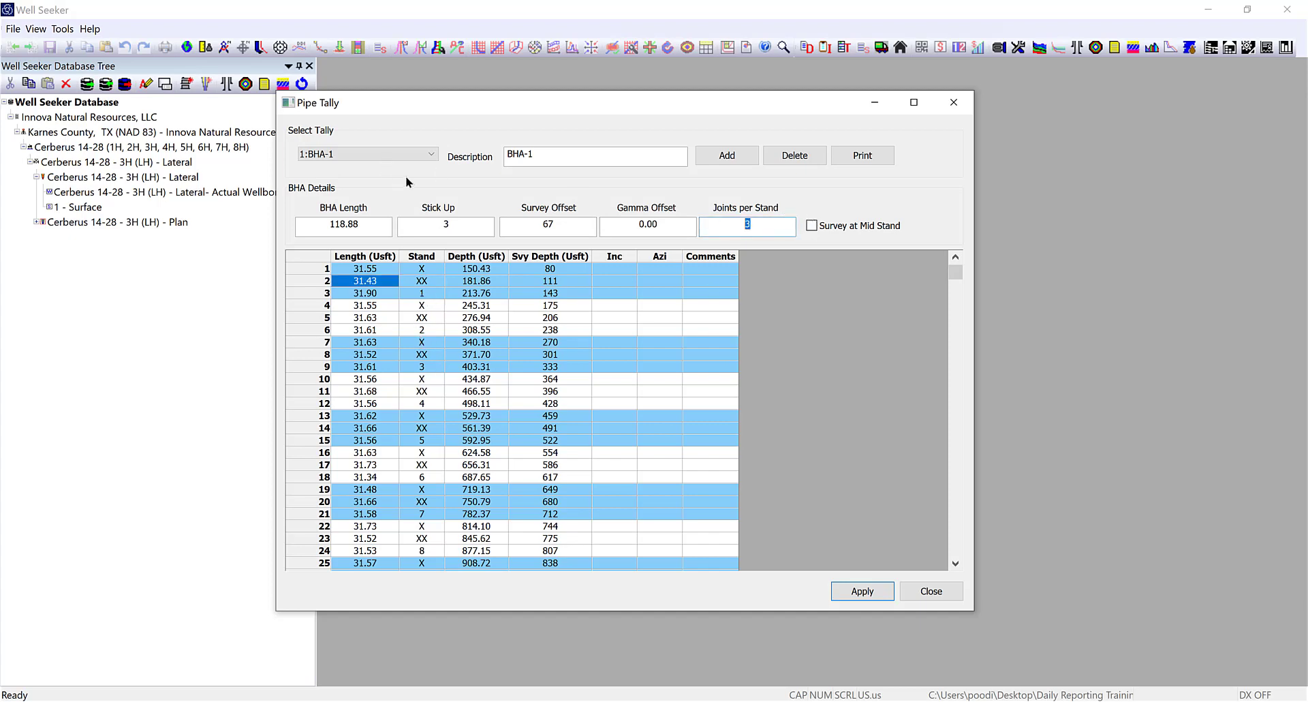
{"action": "type", "text": "2"}
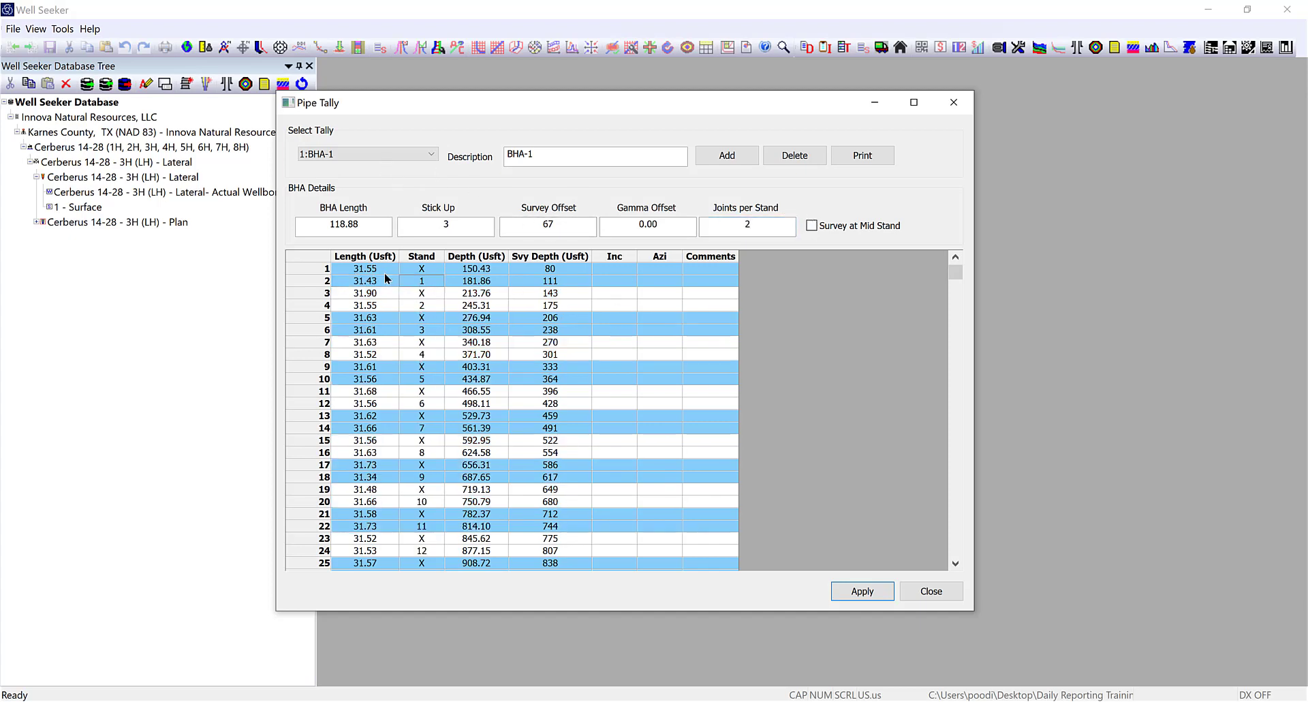
{"action": "left_click", "coordinate": [376, 268]}
{"action": "left_click", "coordinate": [378, 280]}
{"action": "left_click", "coordinate": [431, 268]}
{"action": "left_click", "coordinate": [428, 281]}
{"action": "double_click", "coordinate": [748, 226]}
{"action": "type", "text": "1"}
{"action": "left_click", "coordinate": [424, 269]}
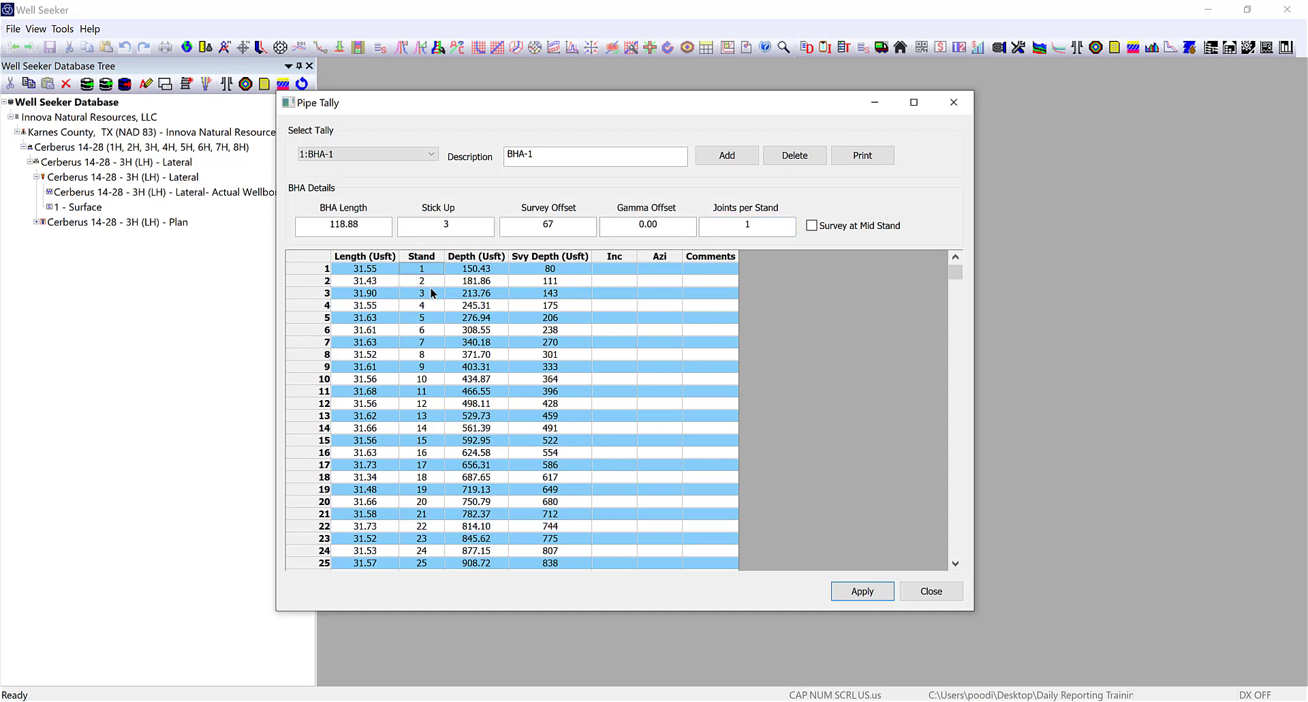
{"action": "left_click", "coordinate": [429, 293]}
{"action": "left_click", "coordinate": [430, 307]}
{"action": "left_click", "coordinate": [430, 334]}
Try 4 joints per stand, settle on 3, then apply and close the BHA-1 tally.
{"action": "double_click", "coordinate": [748, 226]}
{"action": "type", "text": "4"}
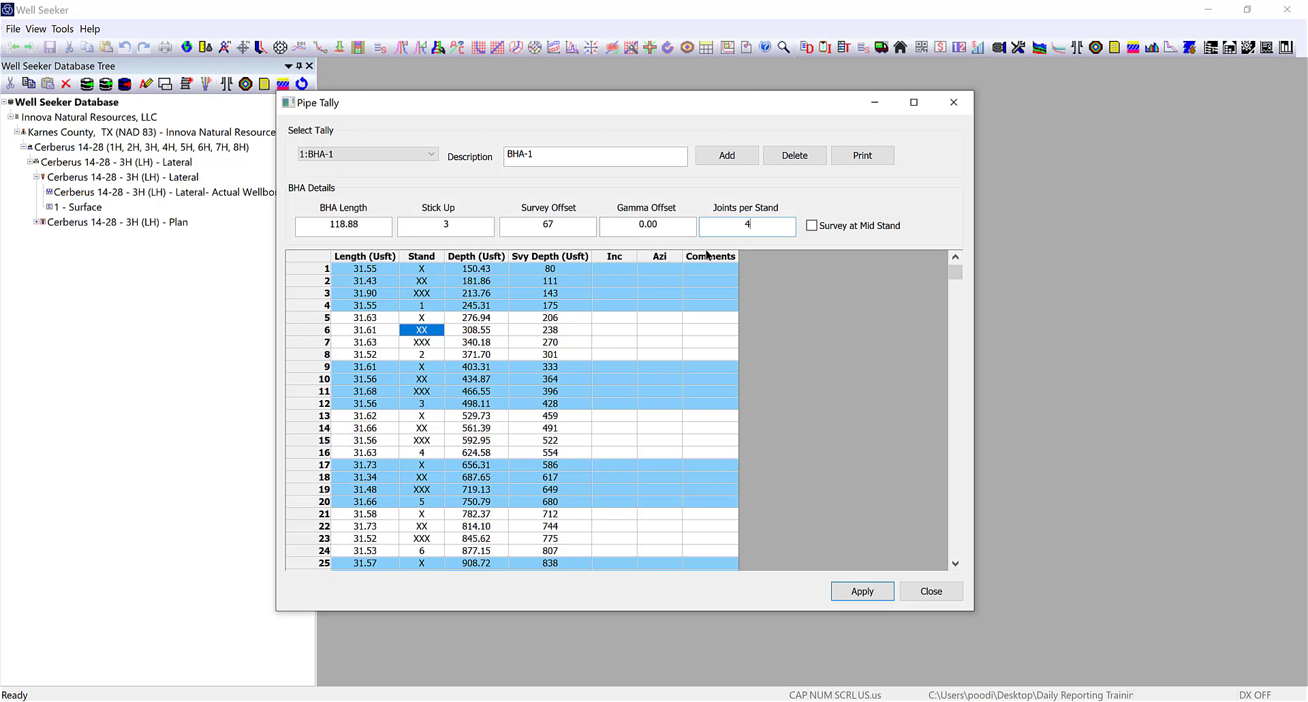
{"action": "left_click_drag", "start_coordinate": [761, 226], "coordinate": [701, 225]}
{"action": "type", "text": "3"}
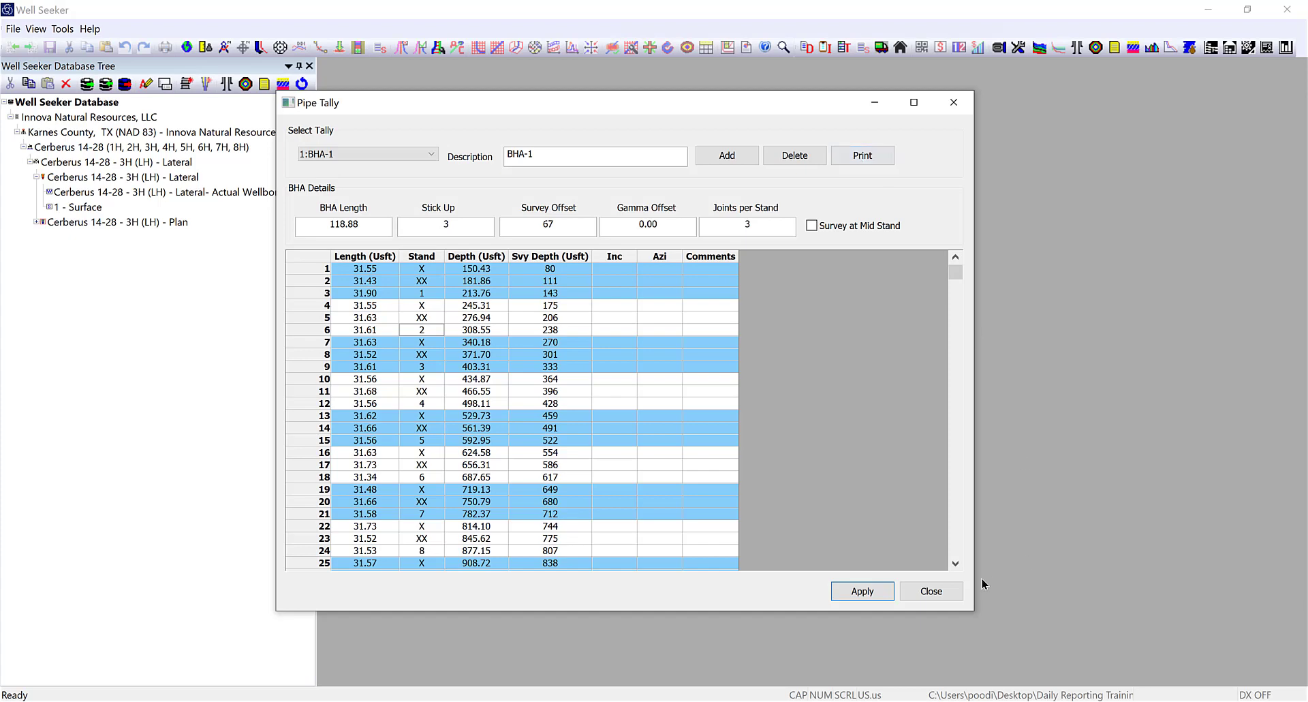
{"action": "left_click", "coordinate": [863, 594]}
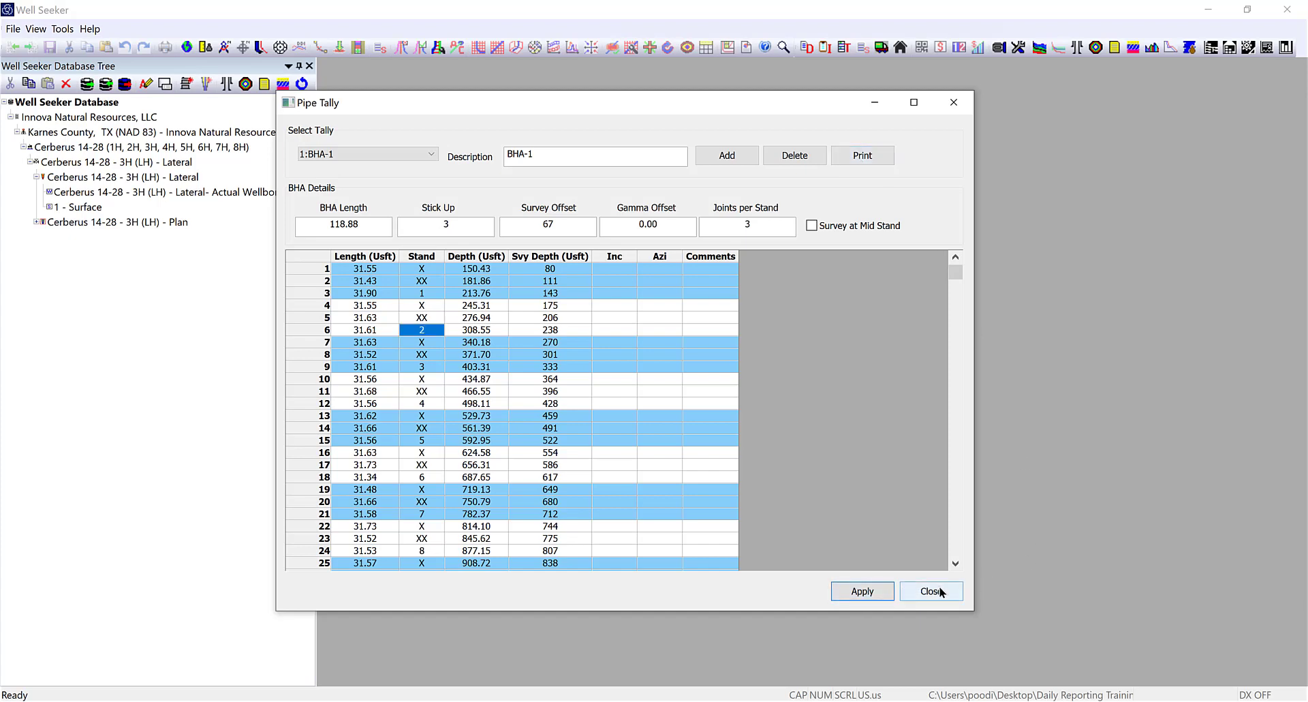
{"action": "left_click", "coordinate": [932, 591]}
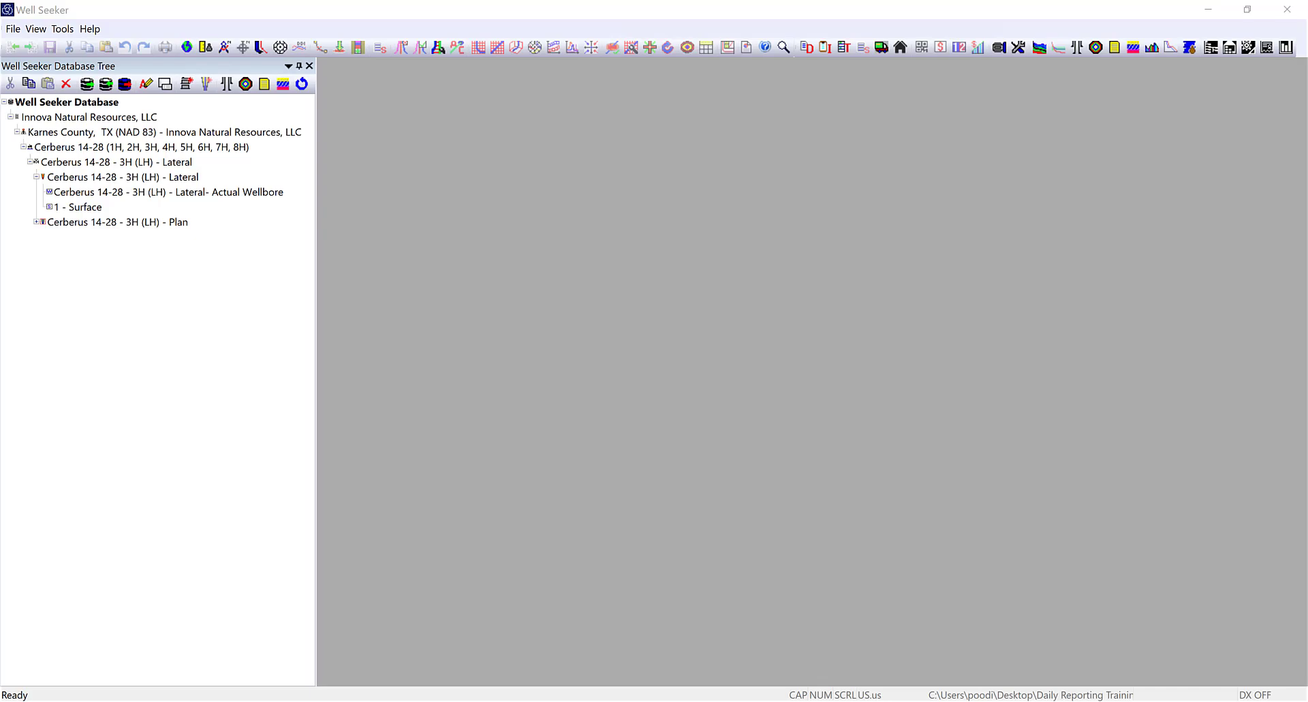
Check the empty Mud Inventory, close it, and bring the Lateral's Daily Reports forward.
{"action": "left_click", "coordinate": [911, 665]}
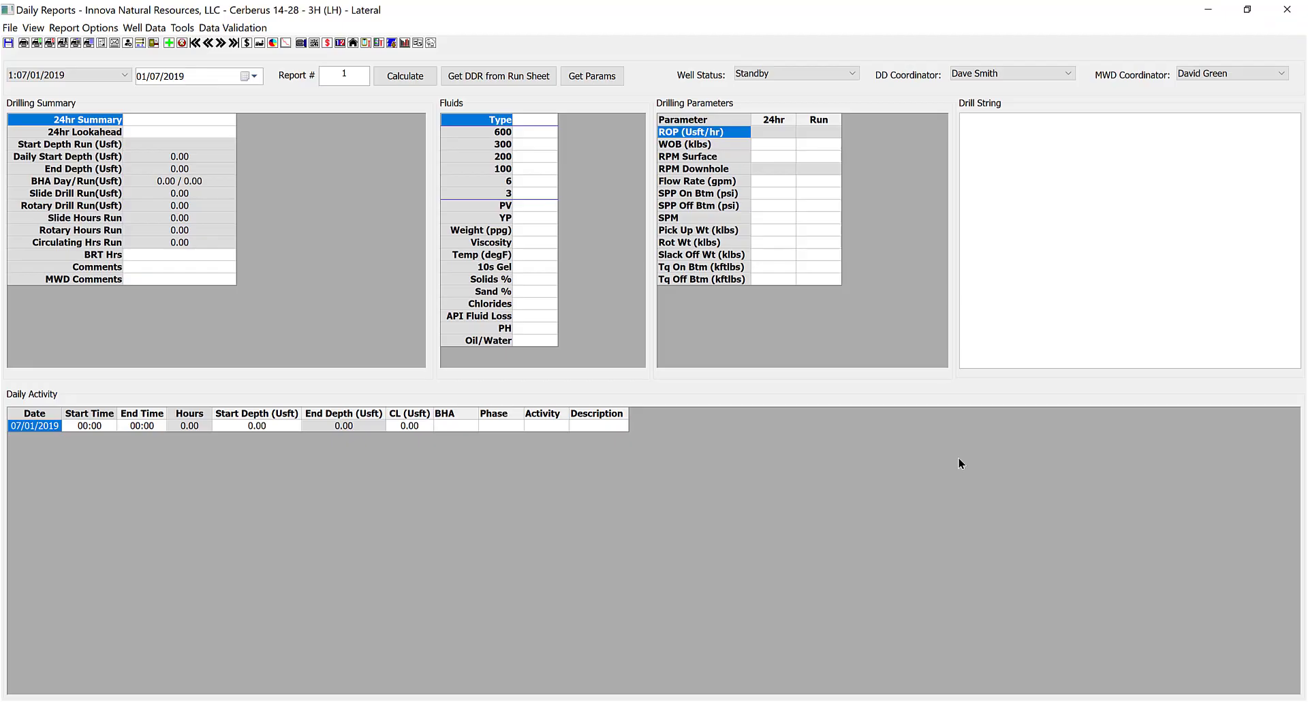
{"action": "left_click", "coordinate": [393, 44]}
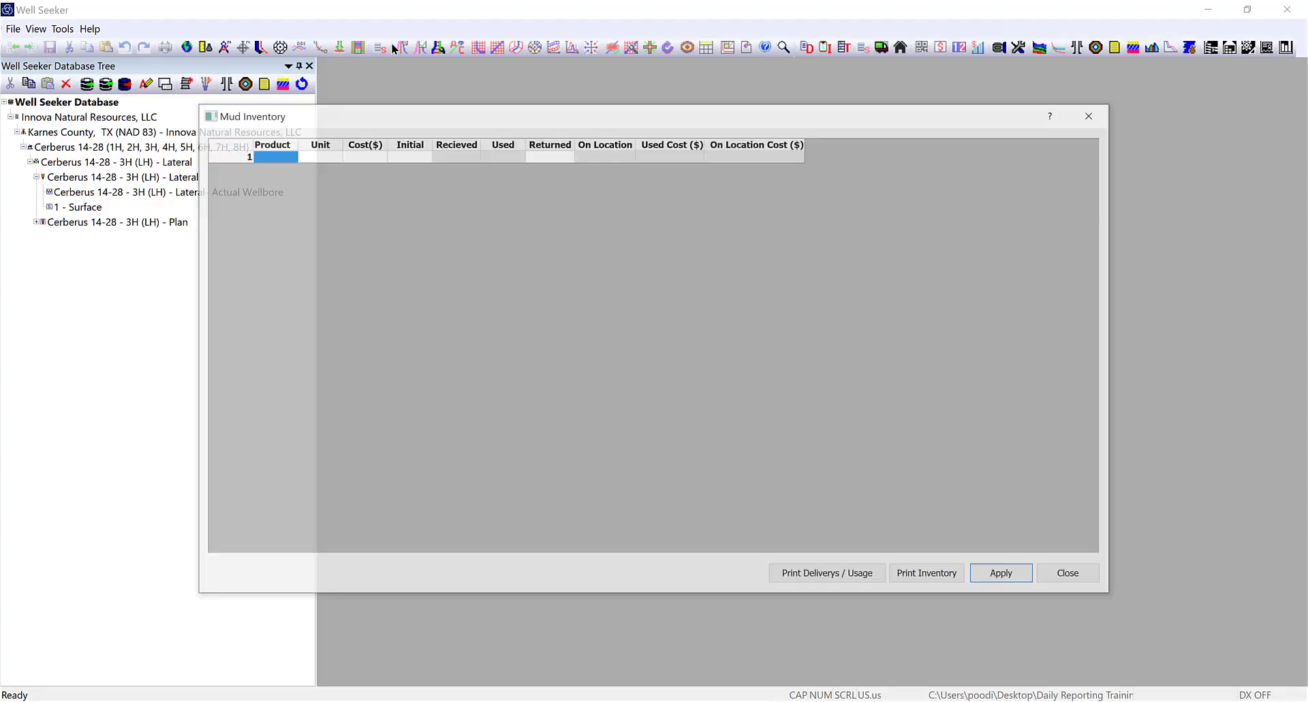
{"action": "left_click_drag", "start_coordinate": [328, 114], "coordinate": [344, 87]}
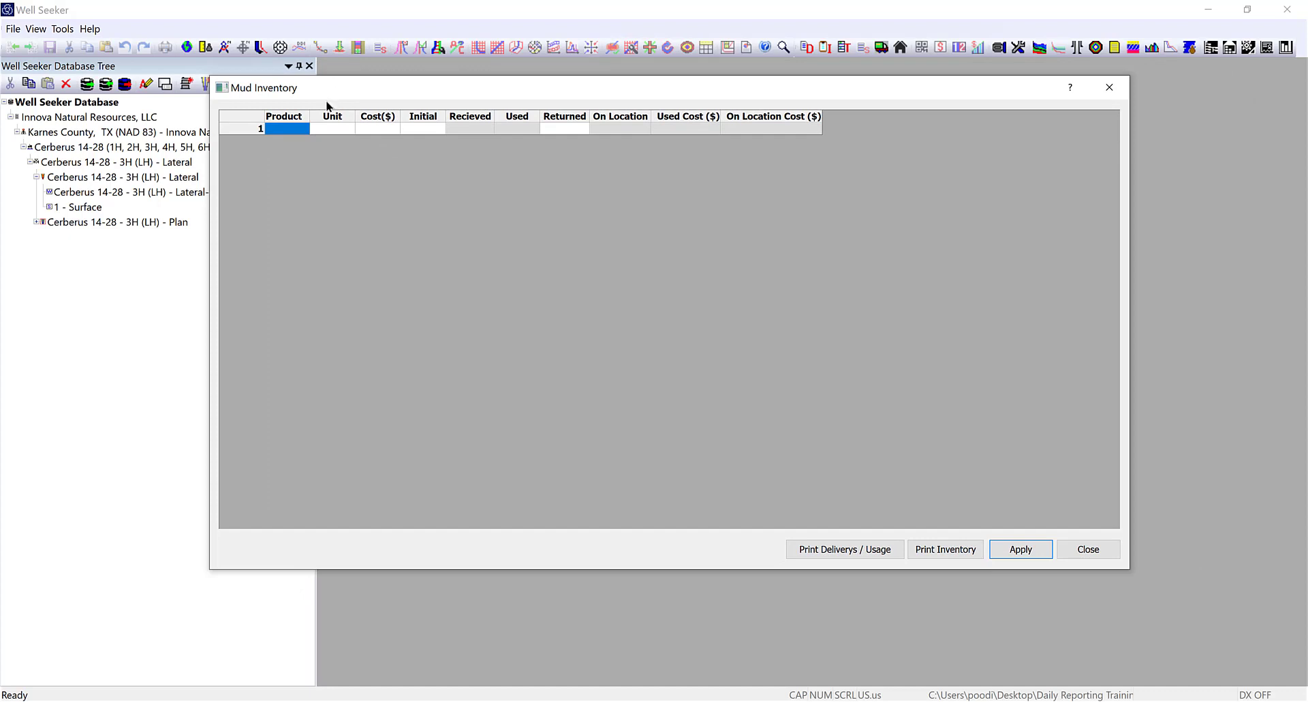
{"action": "double_click", "coordinate": [288, 130]}
{"action": "left_click", "coordinate": [1090, 550]}
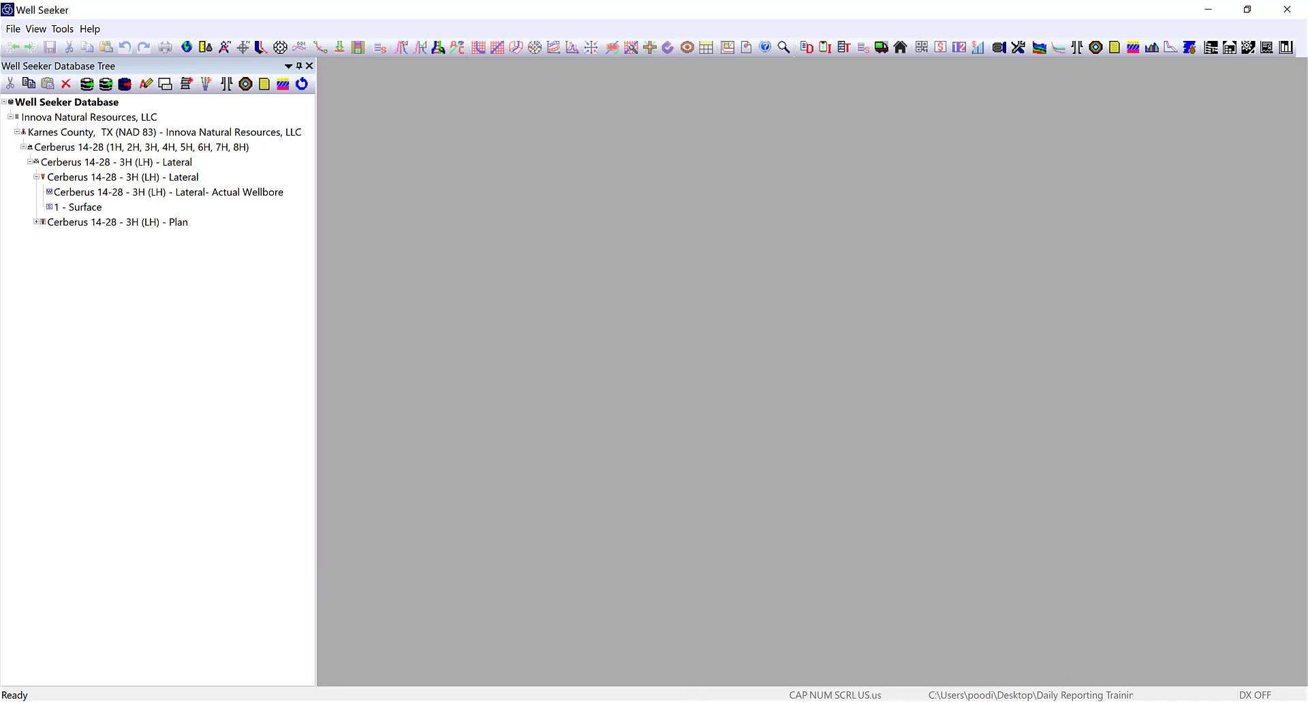
{"action": "left_click", "coordinate": [931, 680]}
Open View > Mud Chemical Useage, inspect the empty Product/Qty grid, and close it.
{"action": "left_click", "coordinate": [30, 27]}
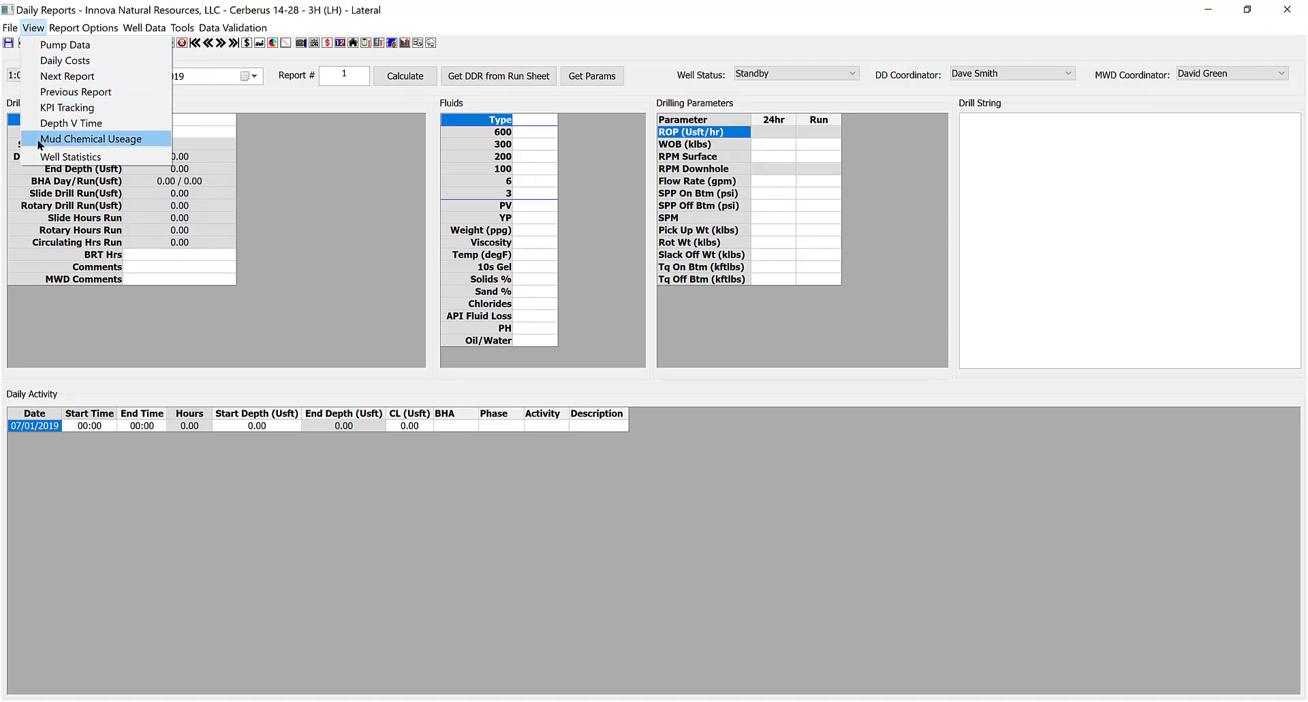
{"action": "left_click", "coordinate": [60, 139]}
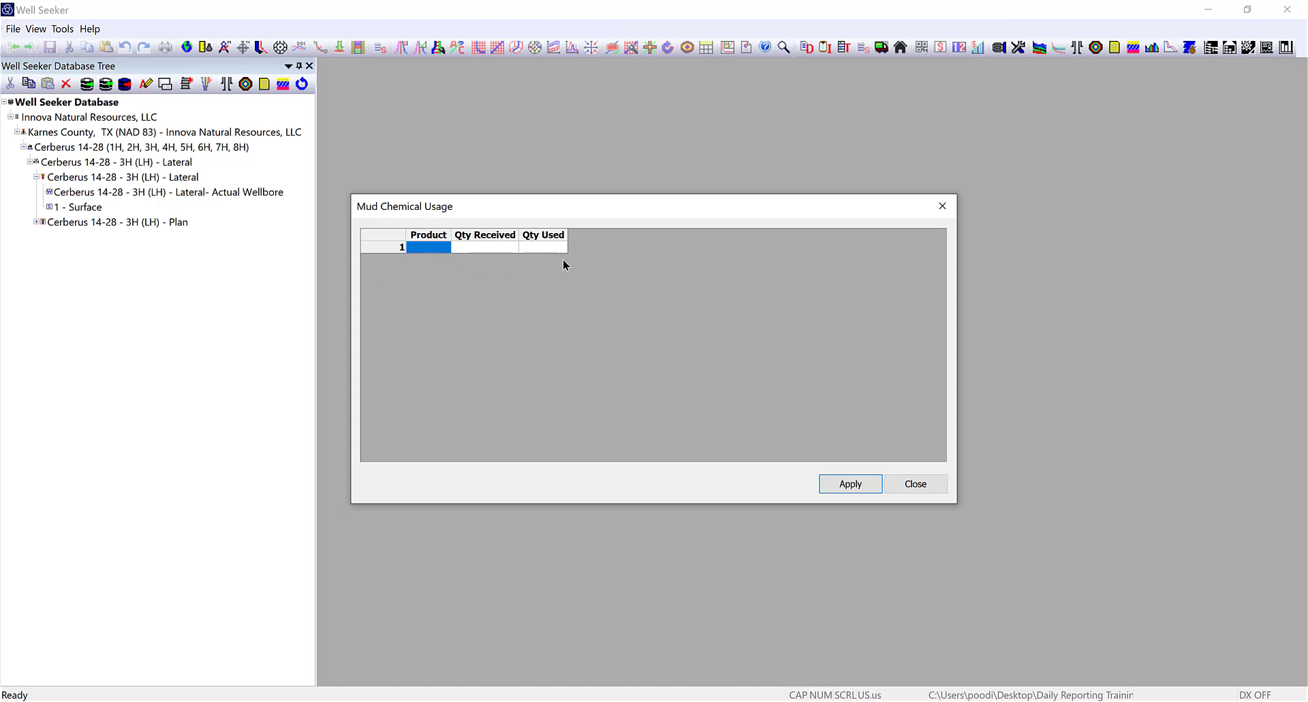
{"action": "left_click", "coordinate": [556, 279]}
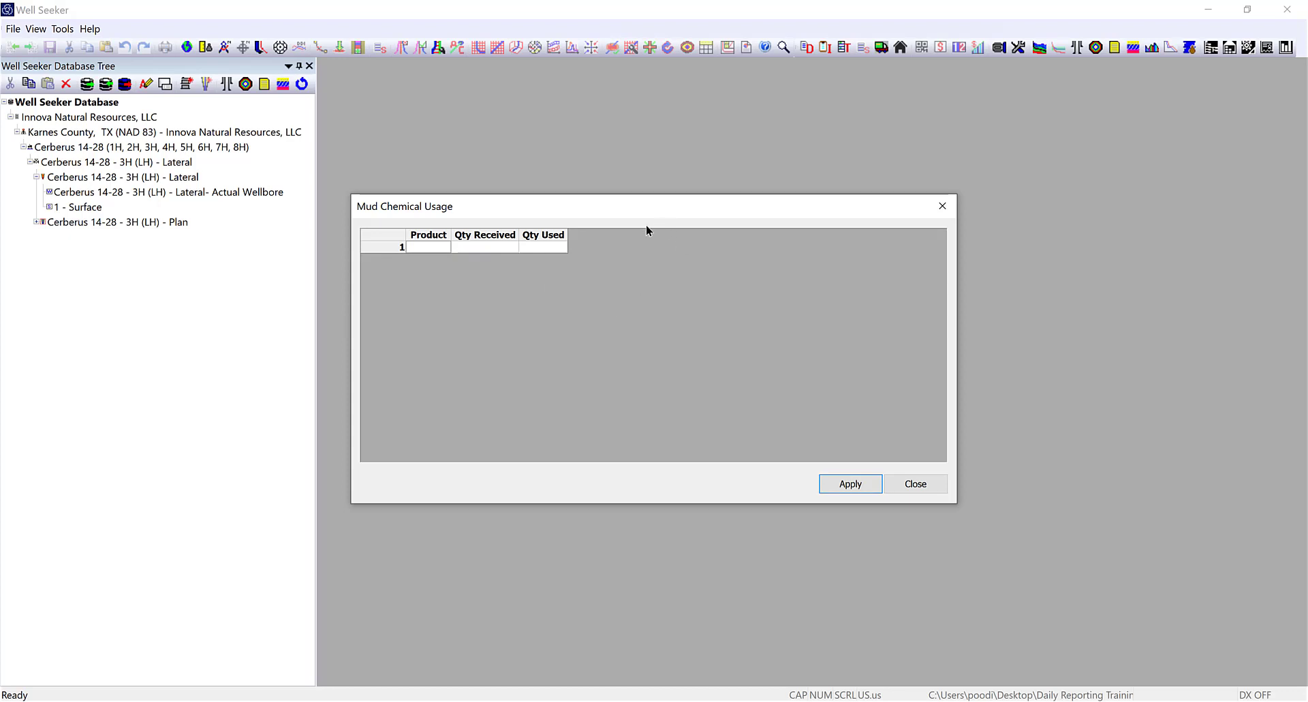
{"action": "left_click", "coordinate": [915, 485]}
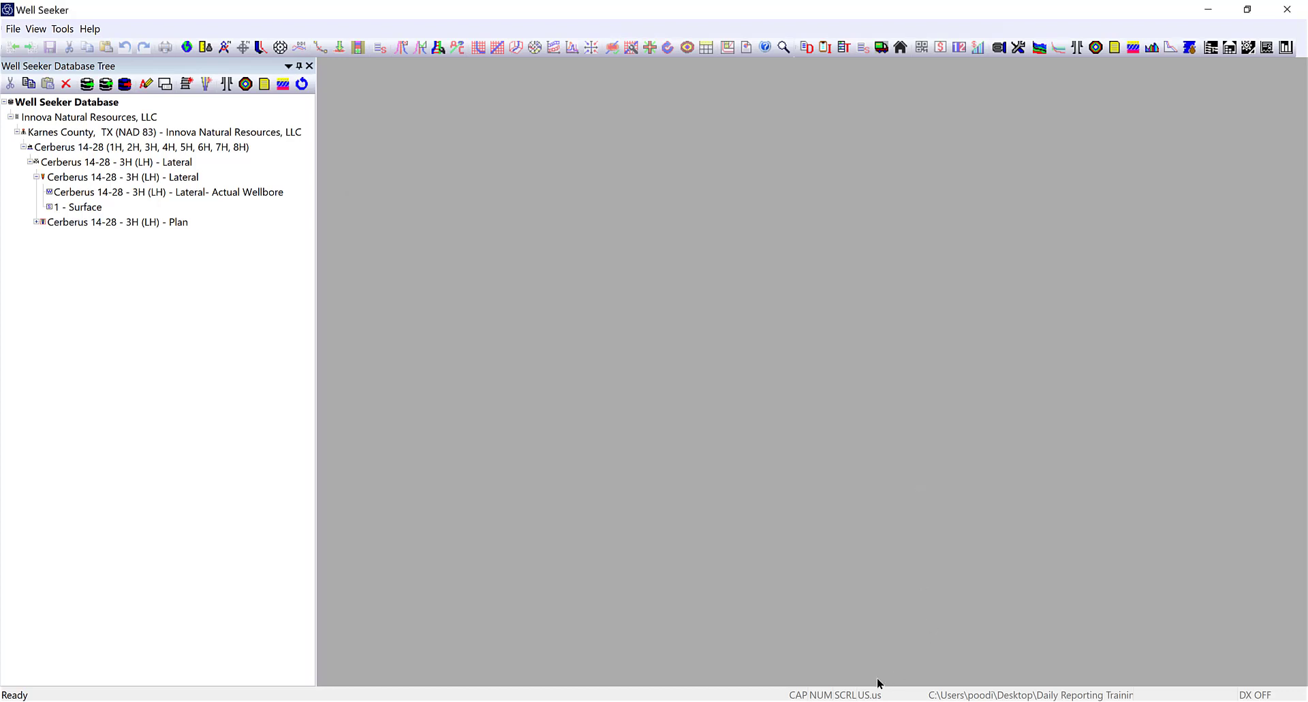
Back in Daily Reports, review the 24hr Lookahead, 24hr Summary and Fluids Type fields.
{"action": "mouse_move", "coordinate": [881, 685]}
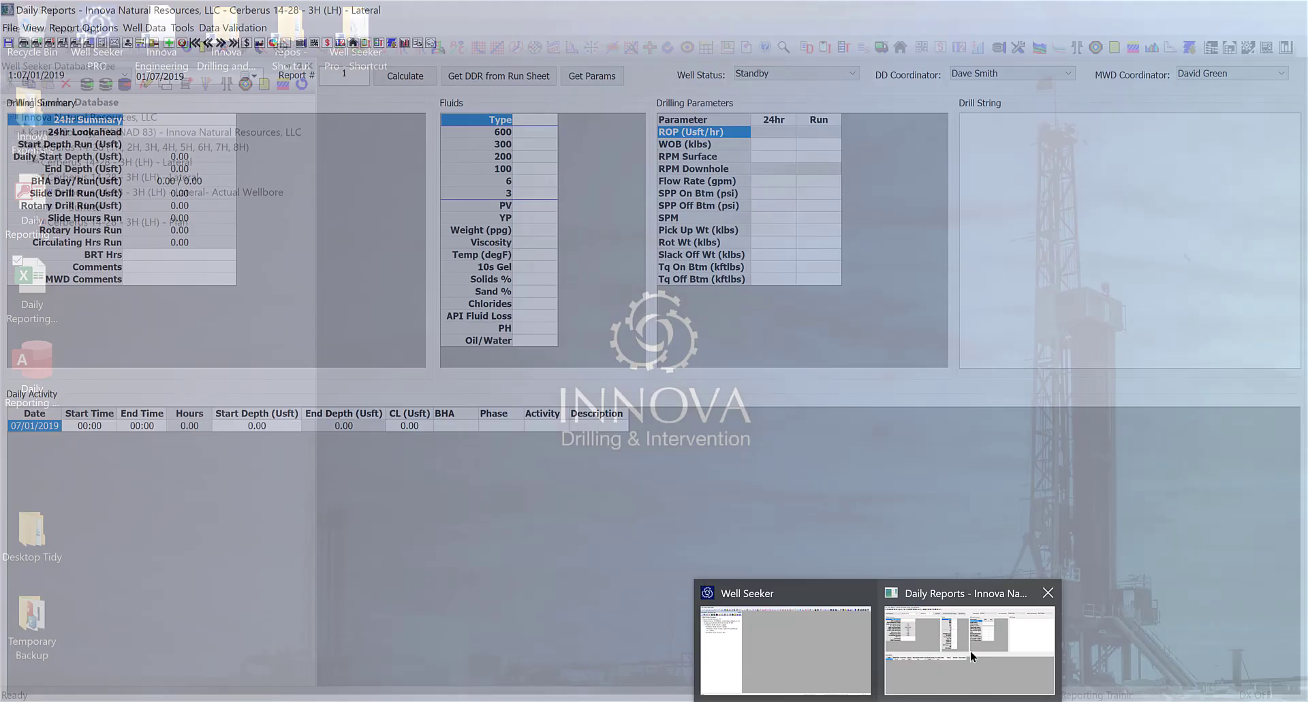
{"action": "left_click", "coordinate": [971, 650]}
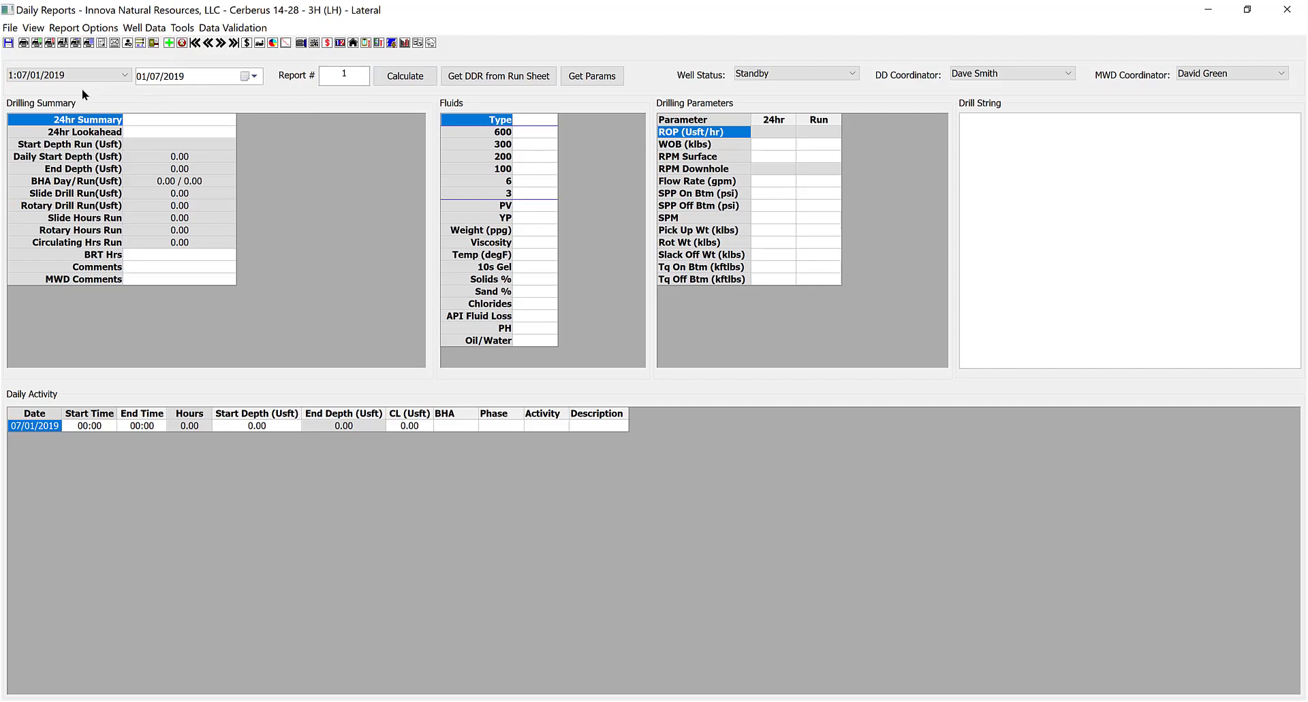
{"action": "left_click", "coordinate": [148, 133]}
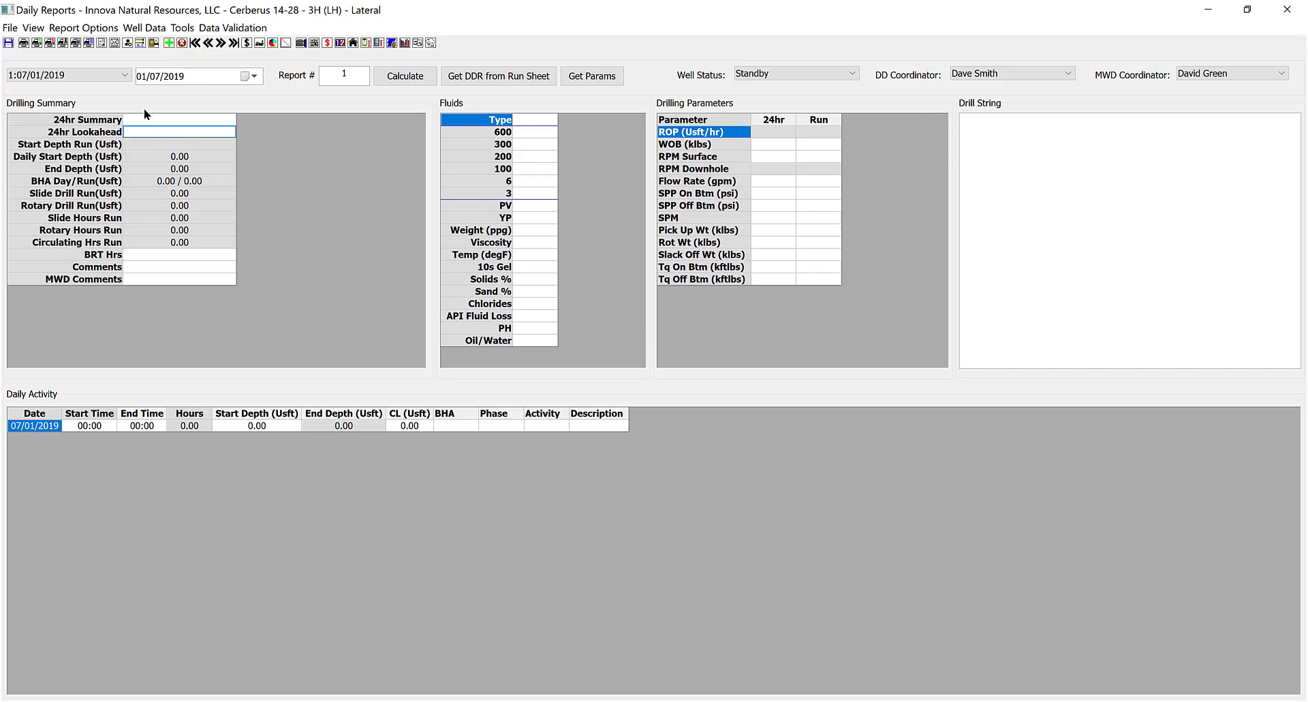
{"action": "left_click", "coordinate": [163, 120]}
{"action": "left_click", "coordinate": [516, 121]}
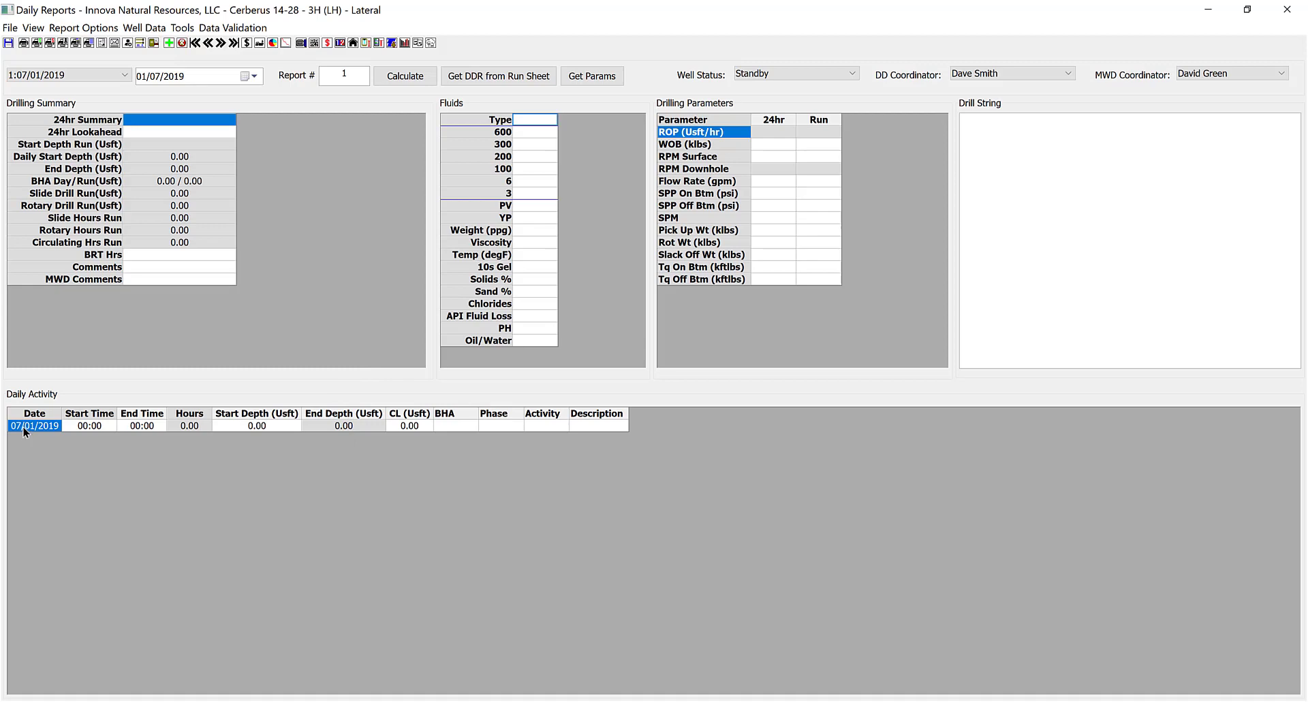
Enter 01:00 as the first activity row's end time.
{"action": "left_click", "coordinate": [136, 426]}
{"action": "type", "text": "01:00"}
{"action": "key", "text": "Tab"}
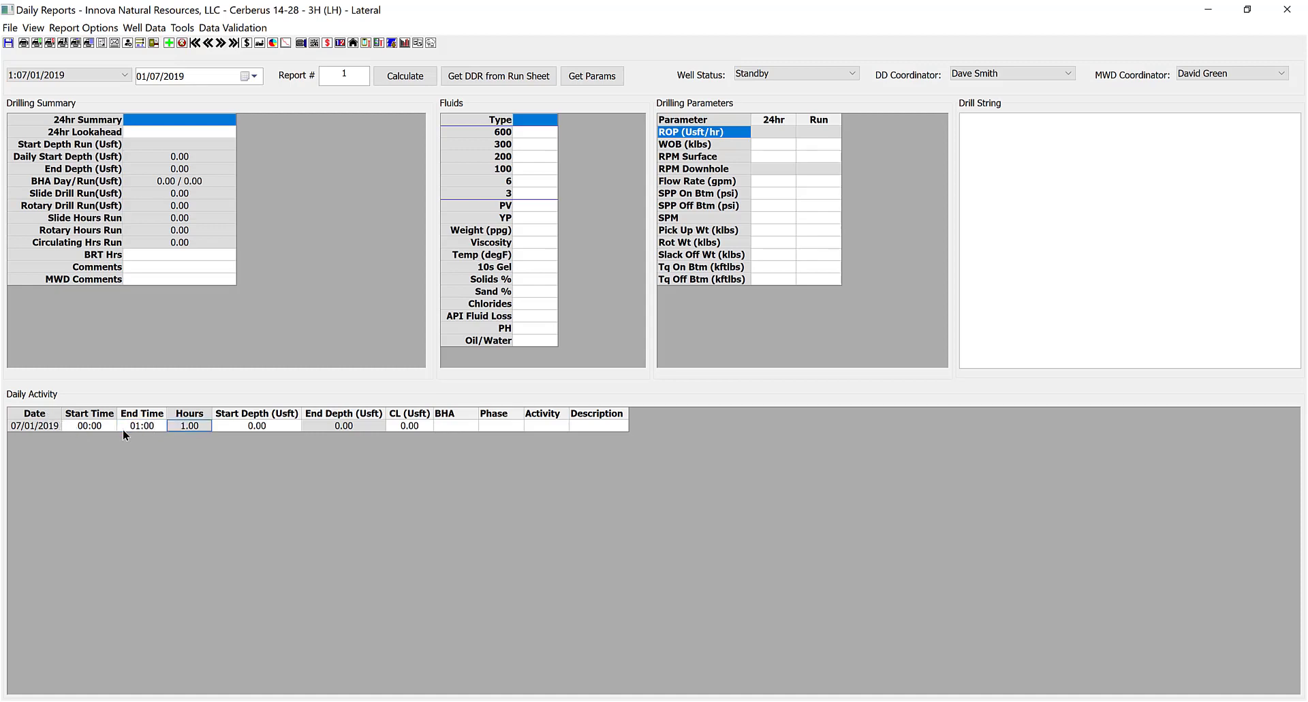
{"action": "key", "text": "Tab"}
{"action": "left_click", "coordinate": [412, 426]}
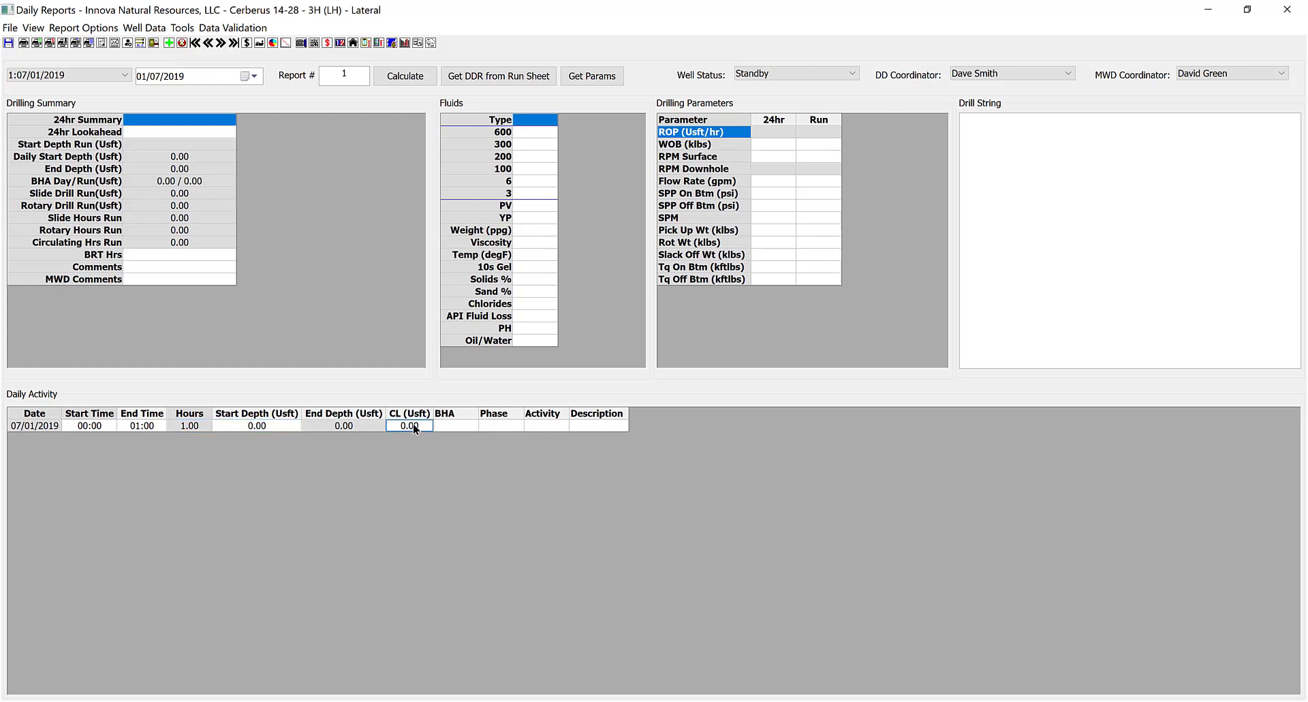
{"action": "left_click", "coordinate": [454, 426]}
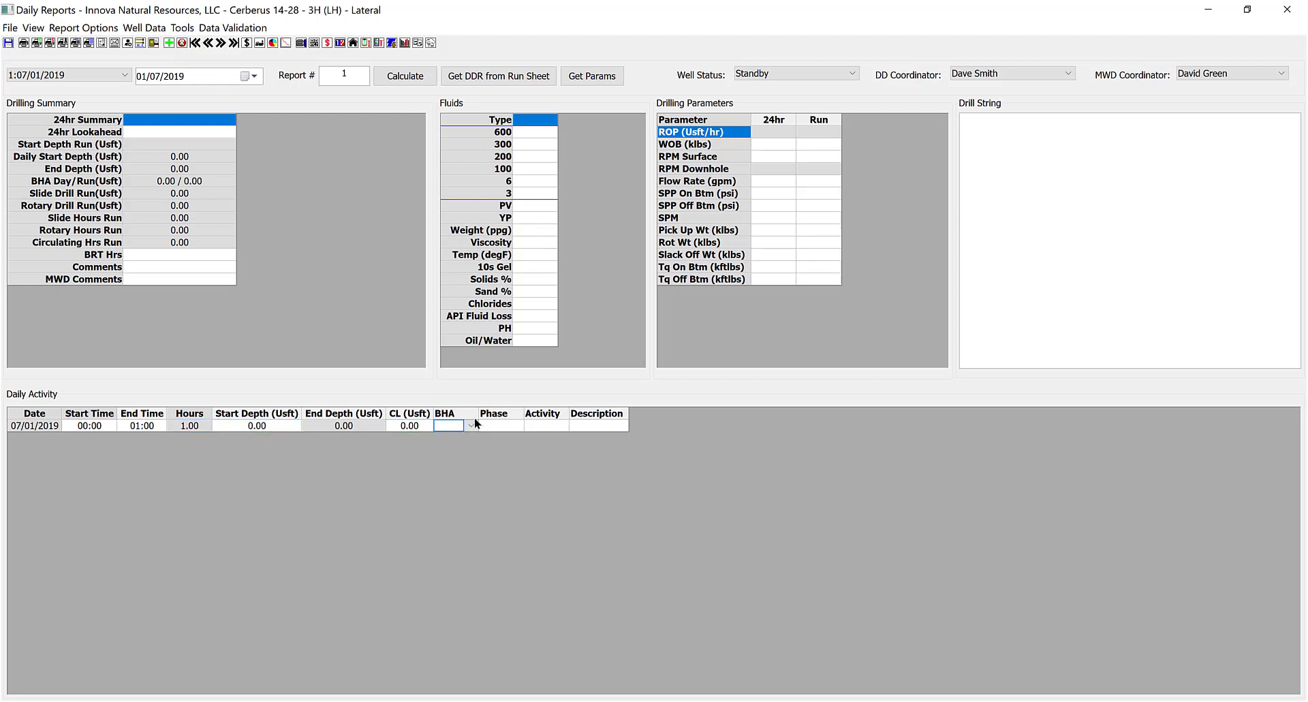
Give row 1 phase SB: STANDBY, activity 1H: Skidding Rig and description 'Skid Rig'.
{"action": "left_click", "coordinate": [515, 429]}
{"action": "left_click", "coordinate": [517, 426]}
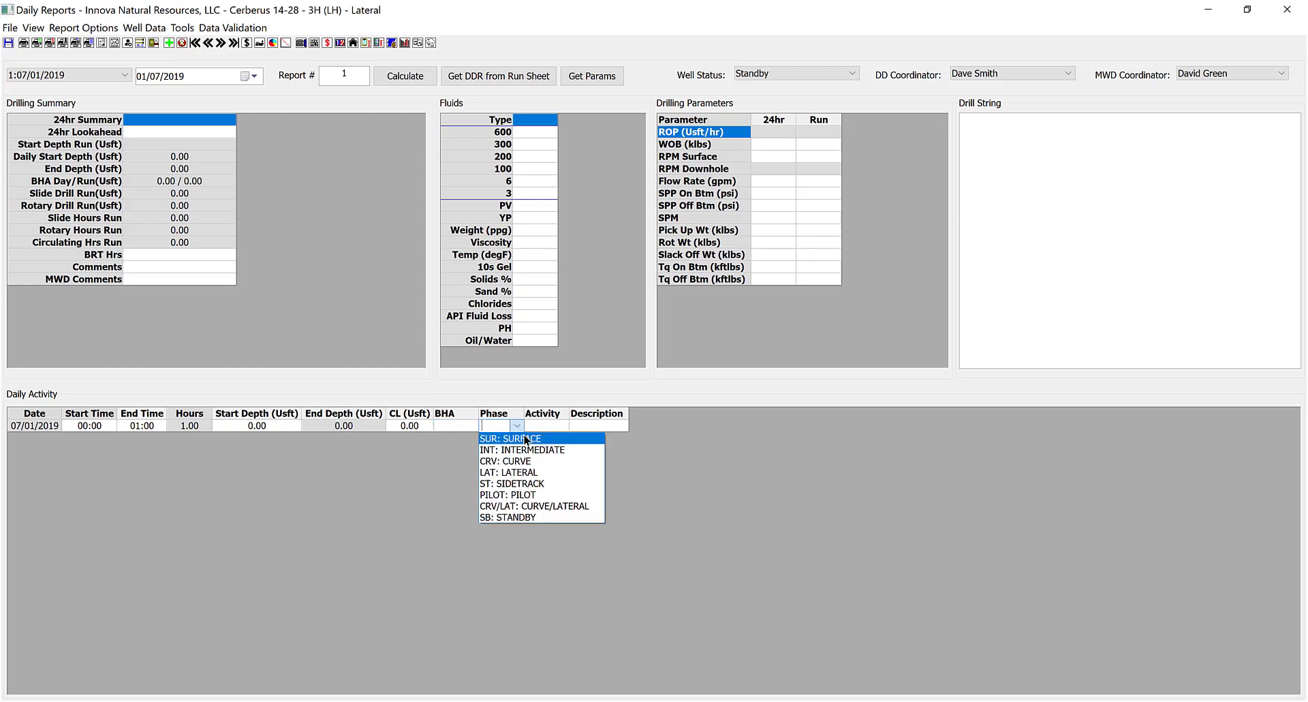
{"action": "left_click", "coordinate": [532, 517]}
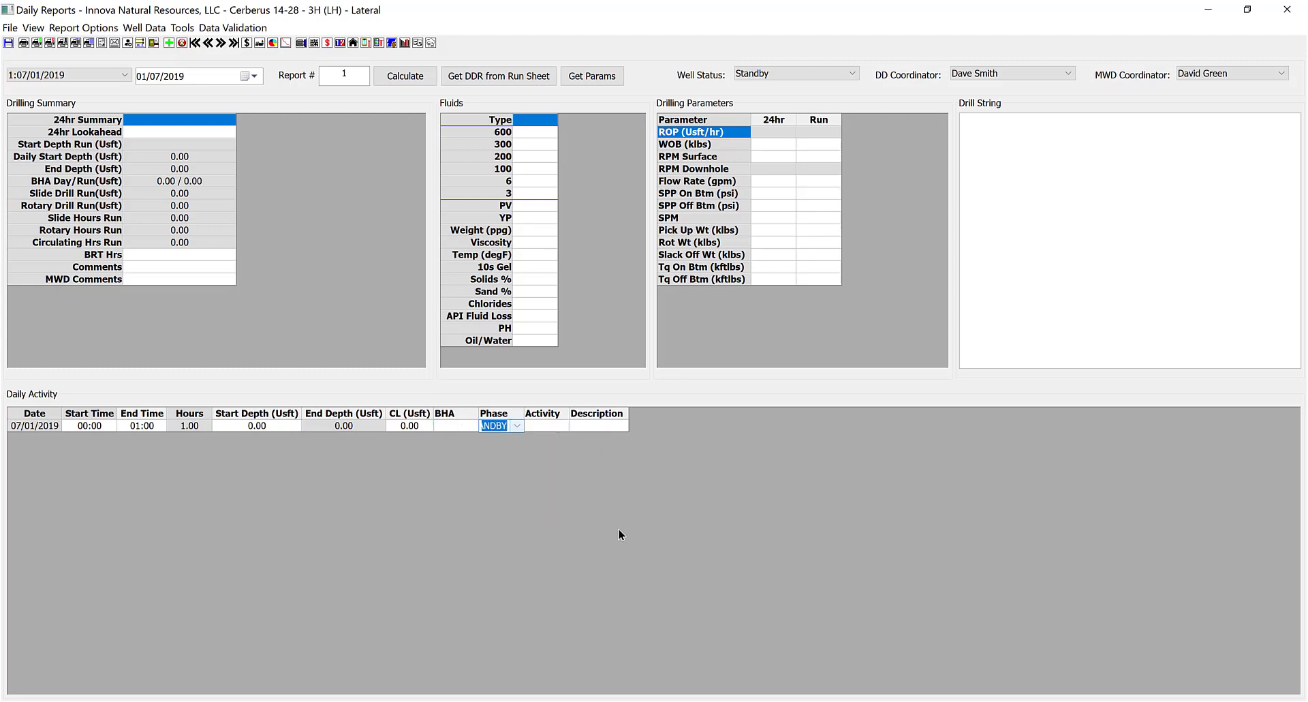
{"action": "left_click", "coordinate": [618, 529]}
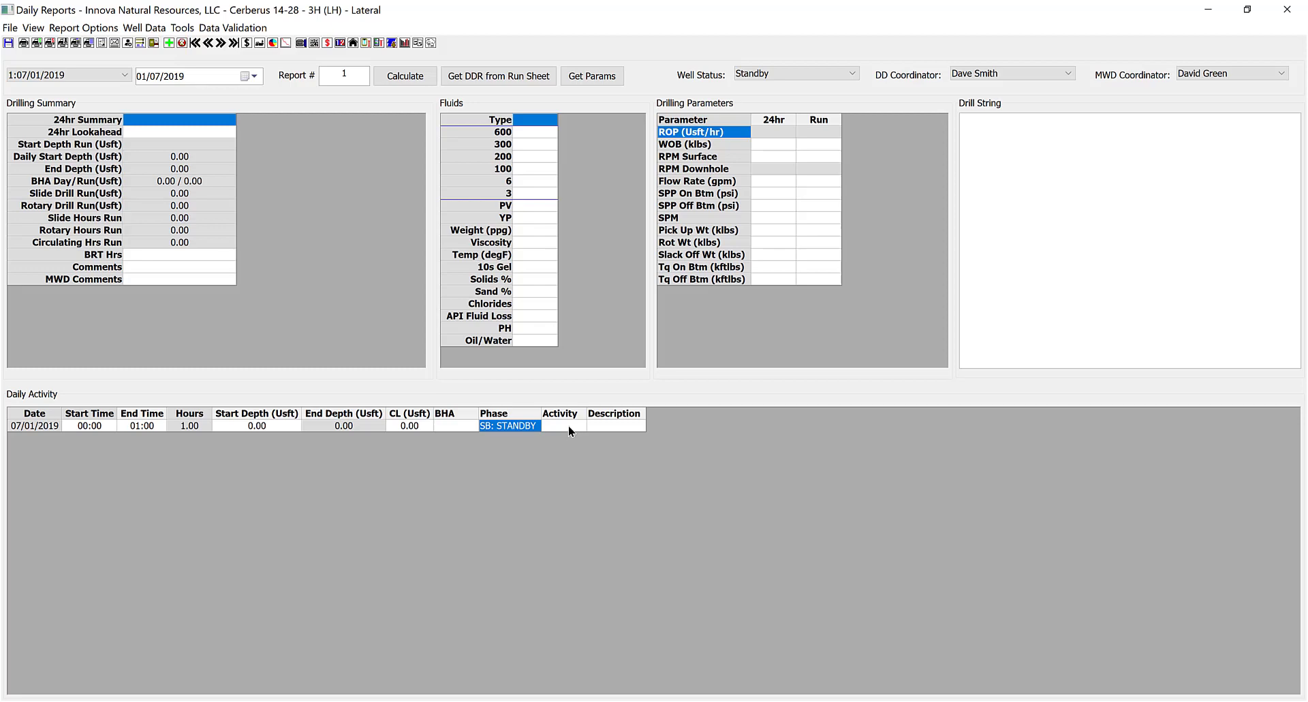
{"action": "left_click", "coordinate": [568, 424]}
{"action": "left_click", "coordinate": [579, 423]}
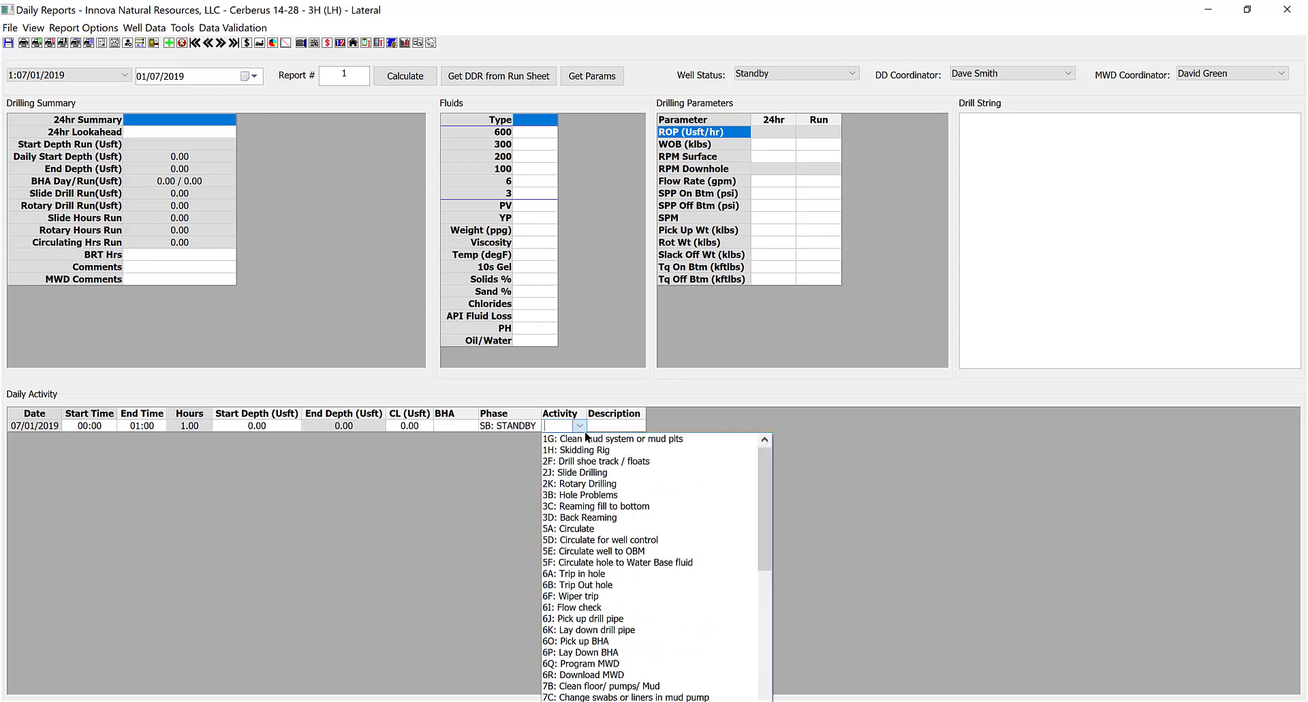
{"action": "left_click", "coordinate": [596, 447]}
{"action": "left_click", "coordinate": [641, 425]}
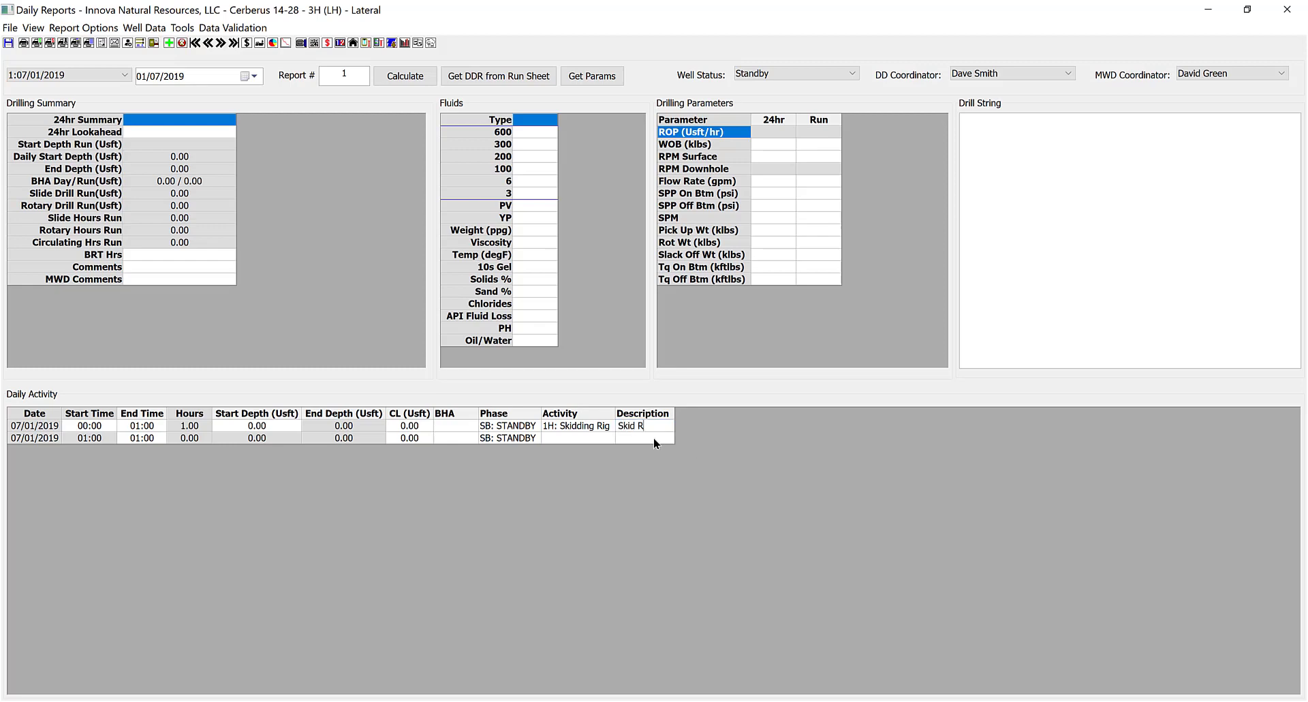
{"action": "type", "text": "Skid Rig"}
{"action": "key", "text": "Tab"}
Enter row 2's end time as 02:00 and choose BHA 1:Surface.
{"action": "left_click", "coordinate": [150, 439]}
{"action": "type", "text": "02:00"}
{"action": "left_click", "coordinate": [201, 441]}
{"action": "left_click", "coordinate": [460, 437]}
{"action": "left_click", "coordinate": [471, 438]}
{"action": "left_click", "coordinate": [454, 451]}
Set row 2's phase to SUR: SURFACE.
{"action": "left_click", "coordinate": [516, 438]}
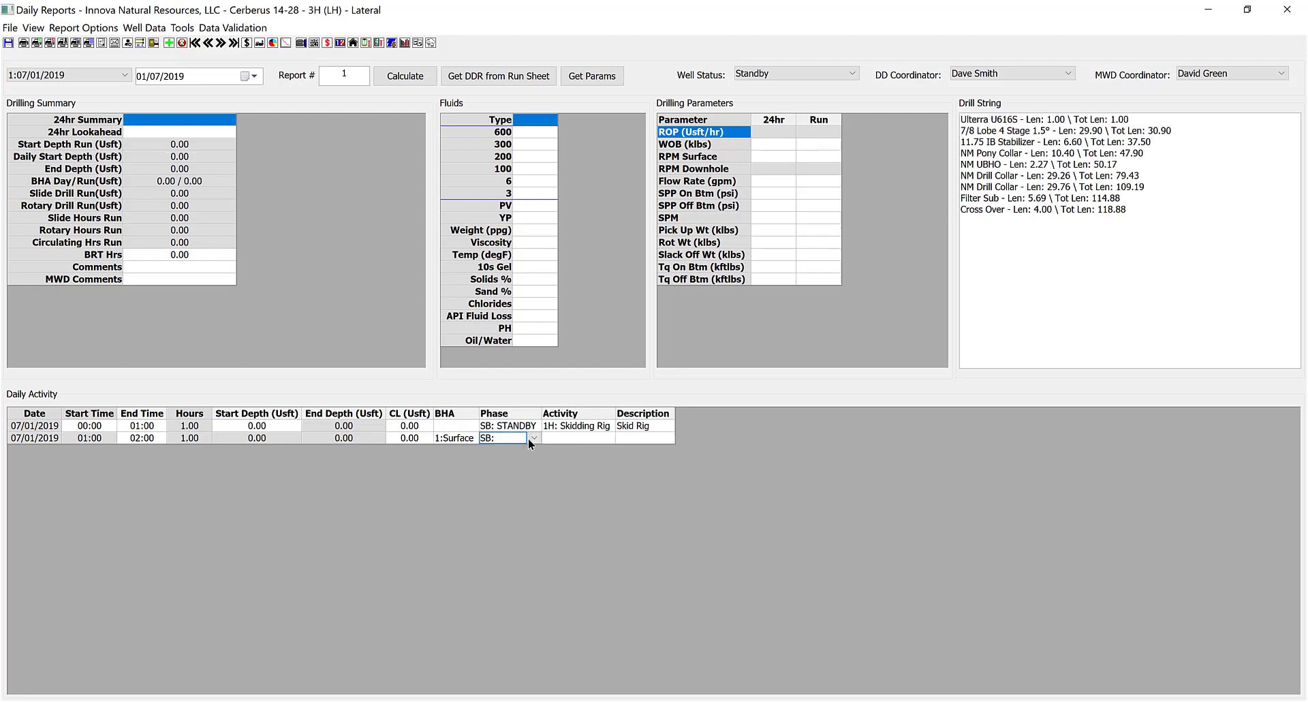
{"action": "left_click", "coordinate": [535, 437]}
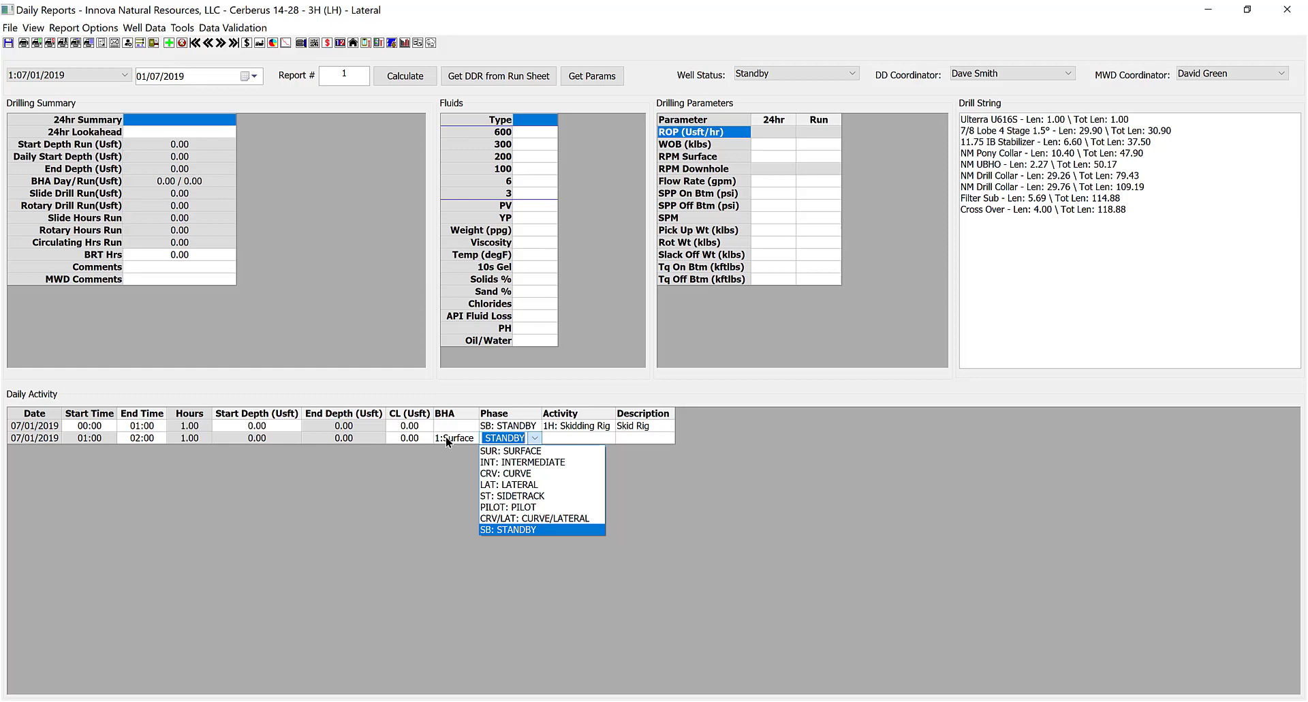
{"action": "left_click", "coordinate": [505, 453]}
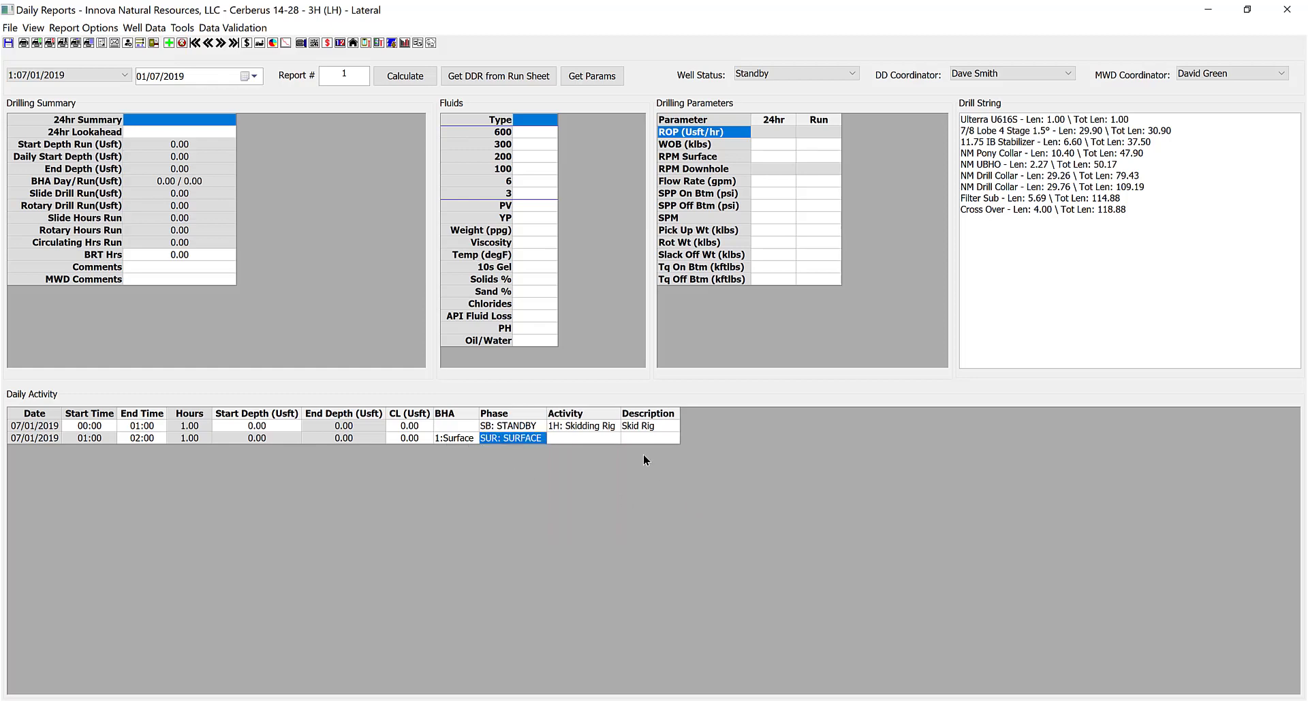
{"action": "left_click", "coordinate": [593, 438]}
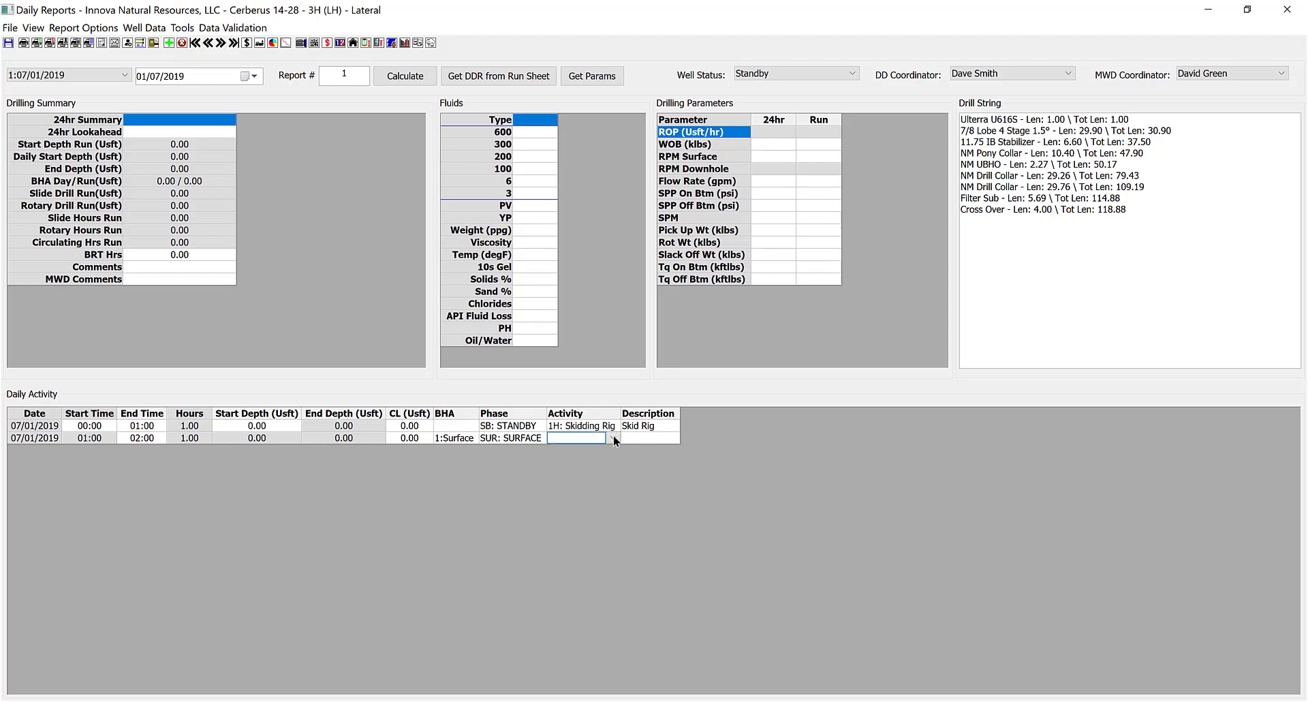
{"action": "left_click", "coordinate": [613, 437]}
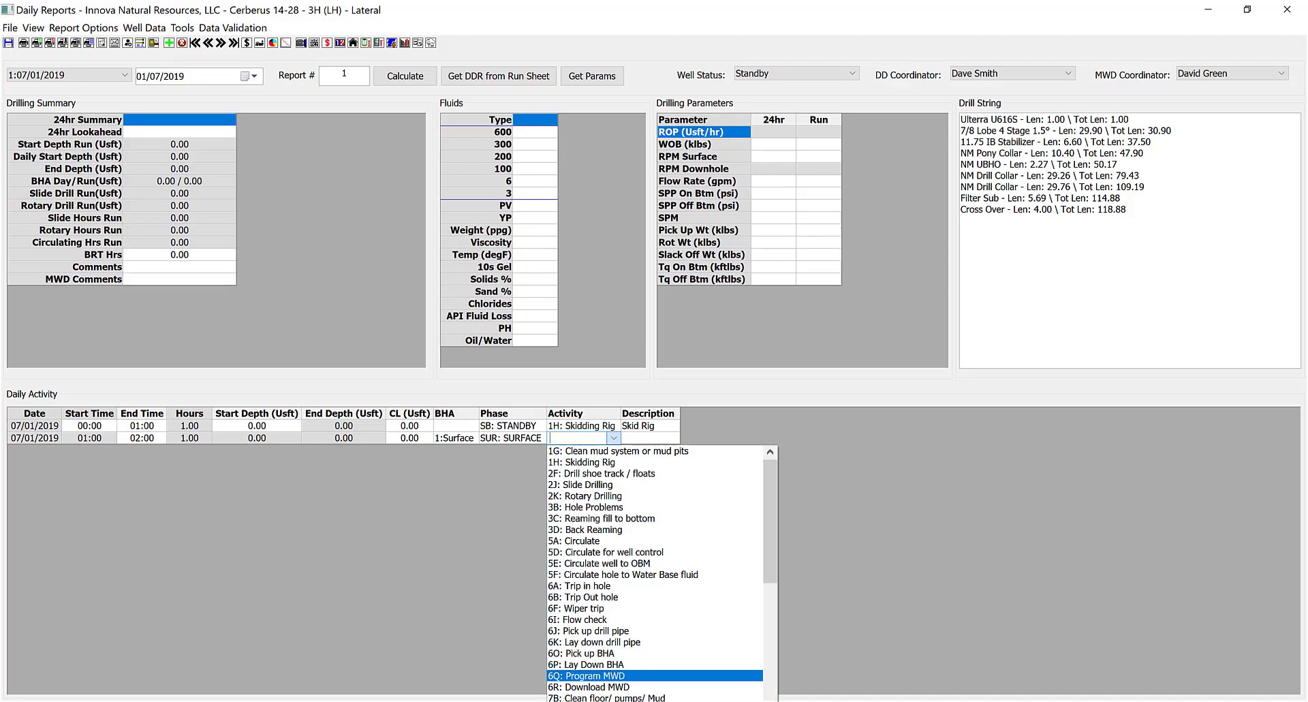
{"action": "left_click", "coordinate": [415, 594]}
{"action": "left_click", "coordinate": [314, 45]}
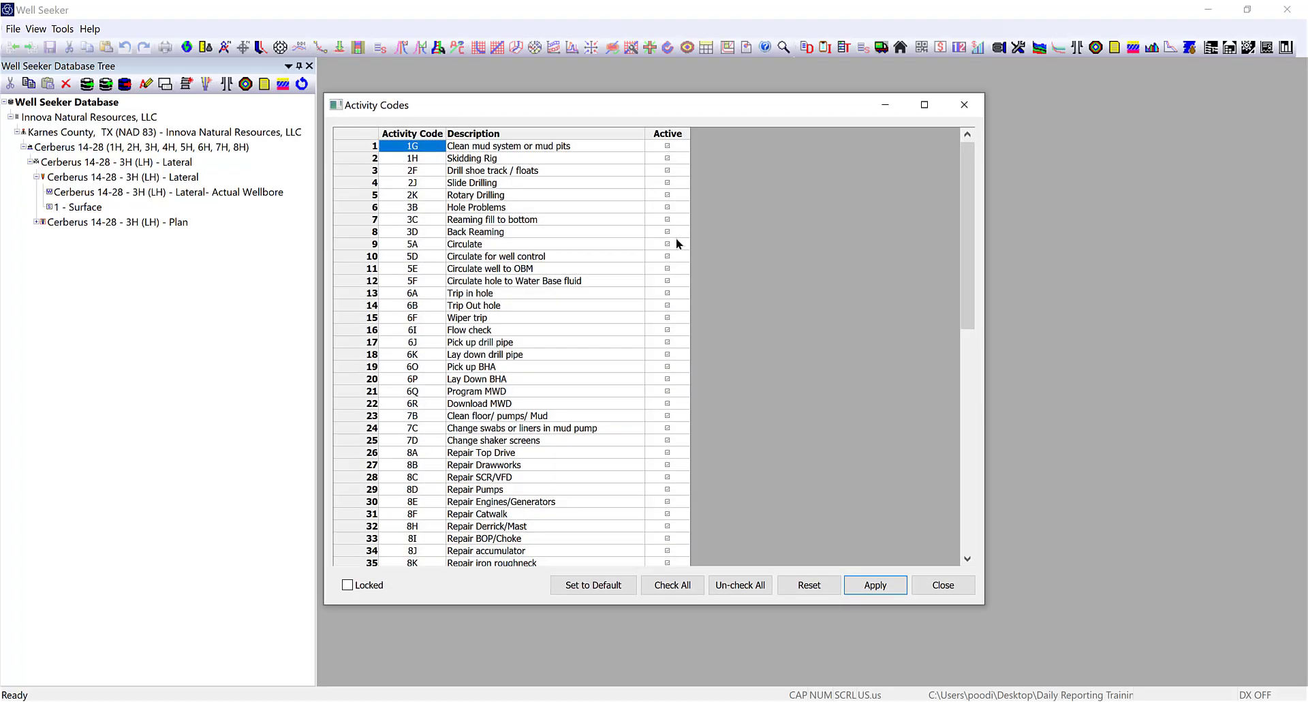
{"action": "scroll", "coordinate": [531, 337], "scroll_direction": "down", "scroll_amount": 4}
{"action": "scroll", "coordinate": [532, 341], "scroll_direction": "down", "scroll_amount": 10}
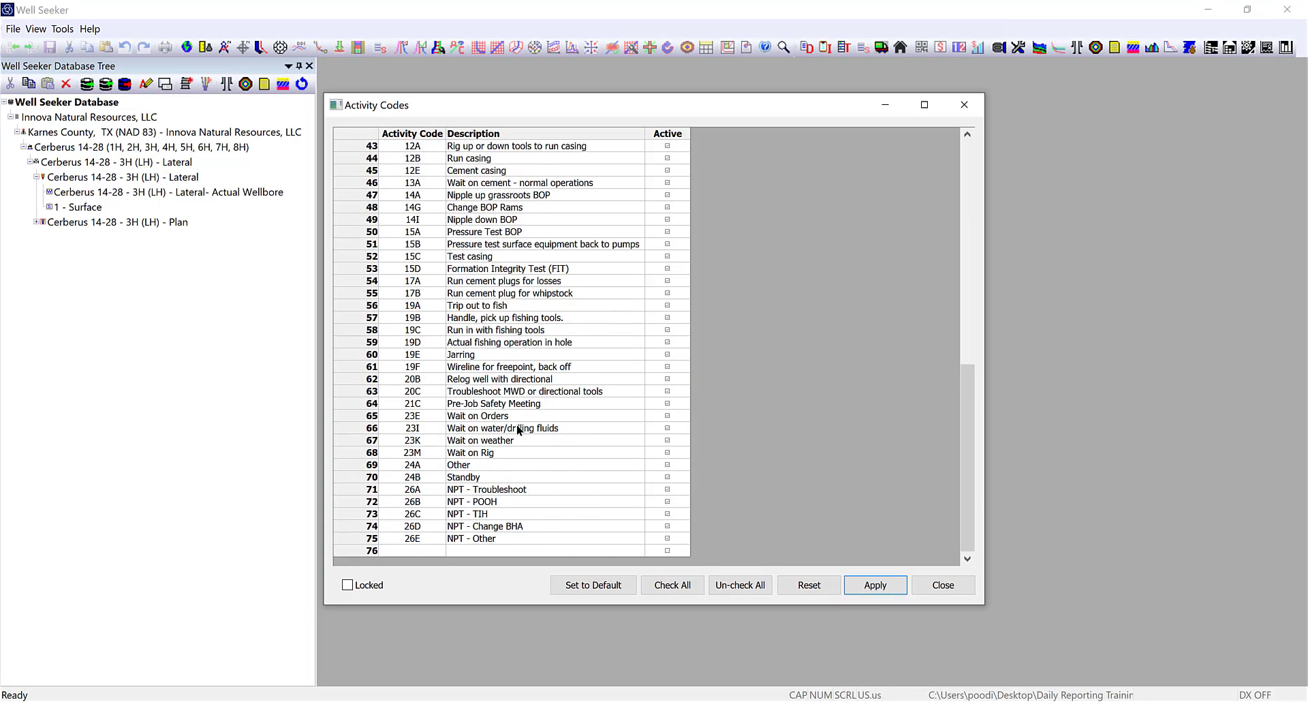
{"action": "scroll", "coordinate": [514, 455], "scroll_direction": "up", "scroll_amount": 14}
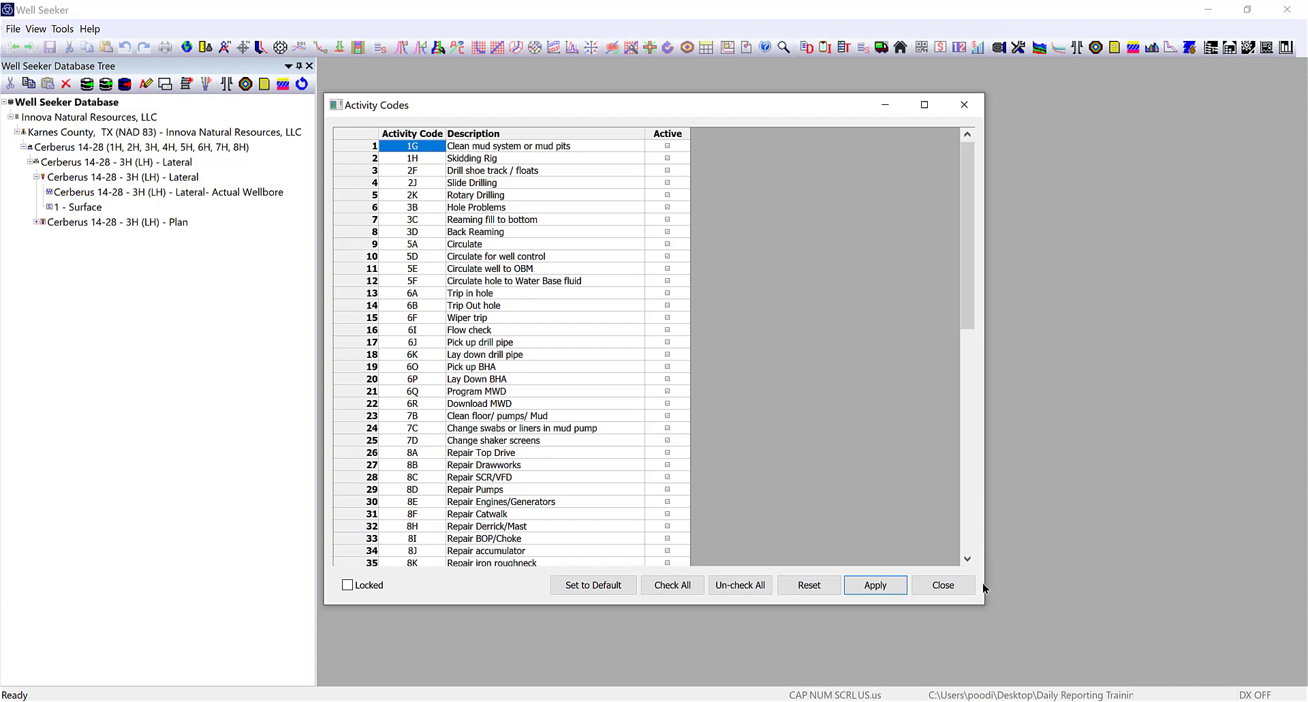
{"action": "left_click", "coordinate": [947, 587]}
{"action": "left_click", "coordinate": [972, 648]}
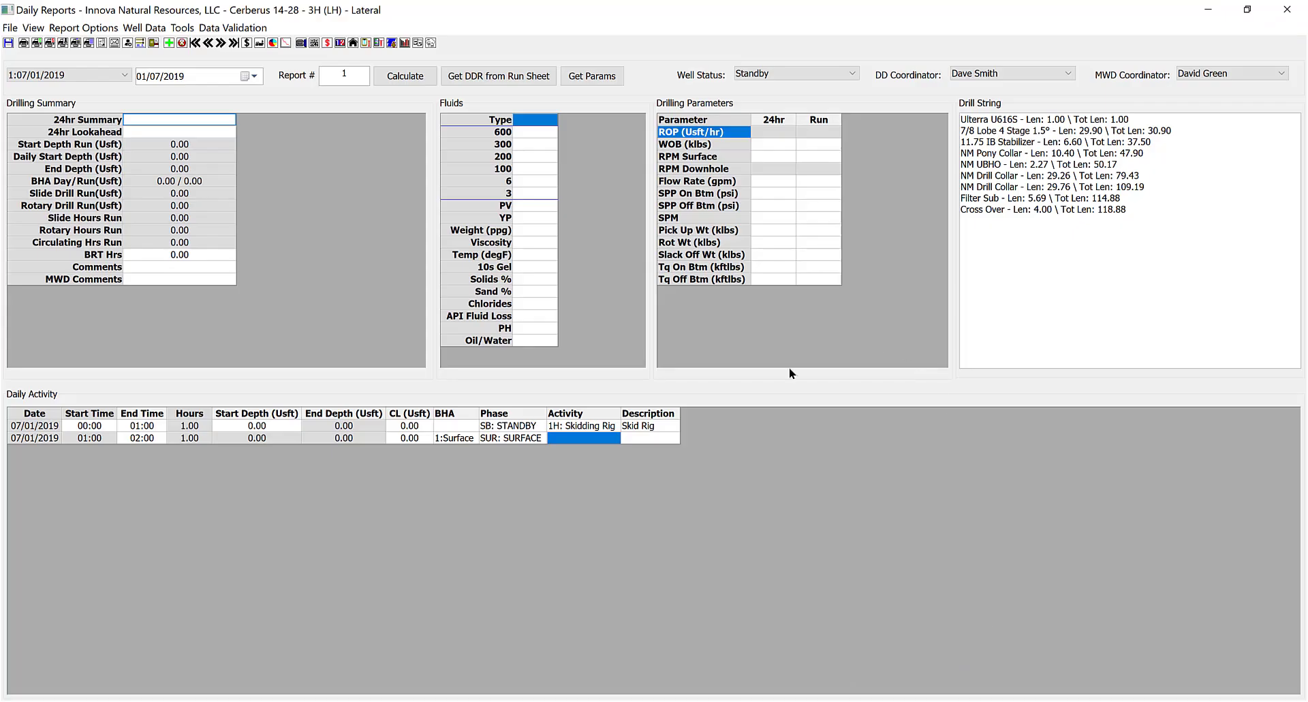
Set row 2's activity to 6O: Pick up BHA and enter the P/U BHA#1 description.
{"action": "left_click", "coordinate": [616, 438]}
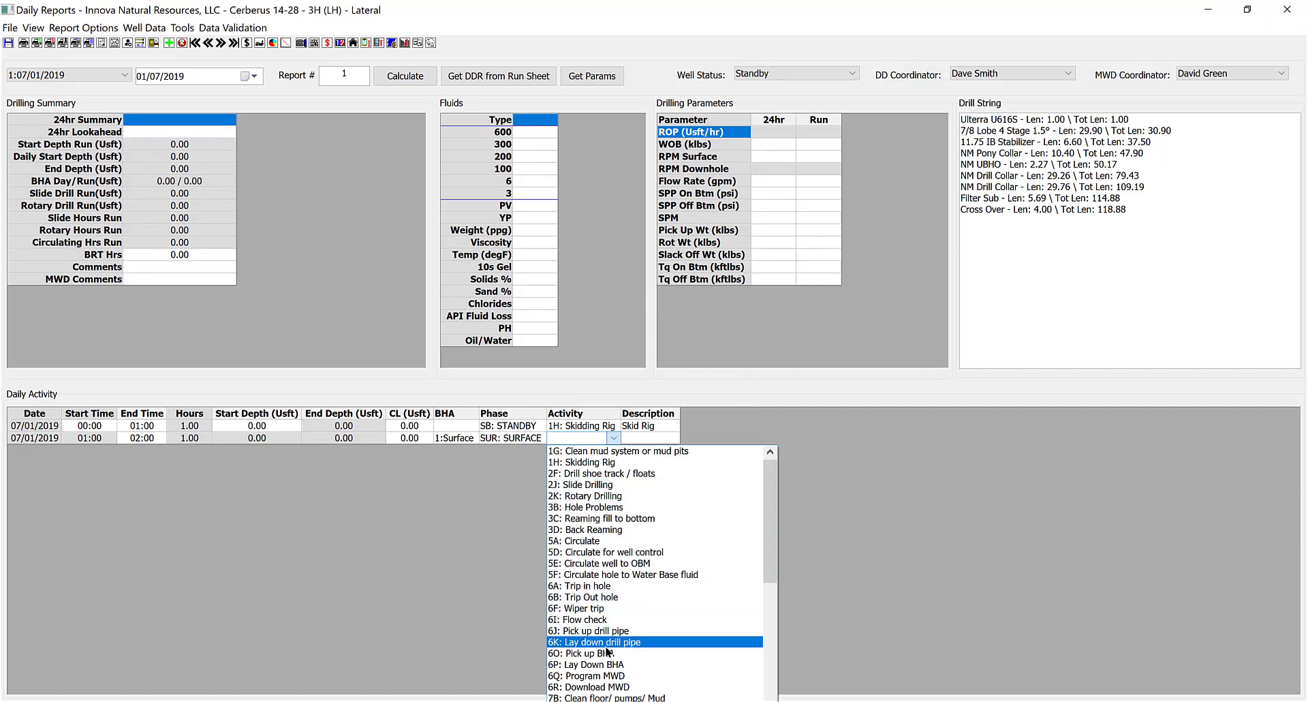
{"action": "left_click", "coordinate": [556, 655]}
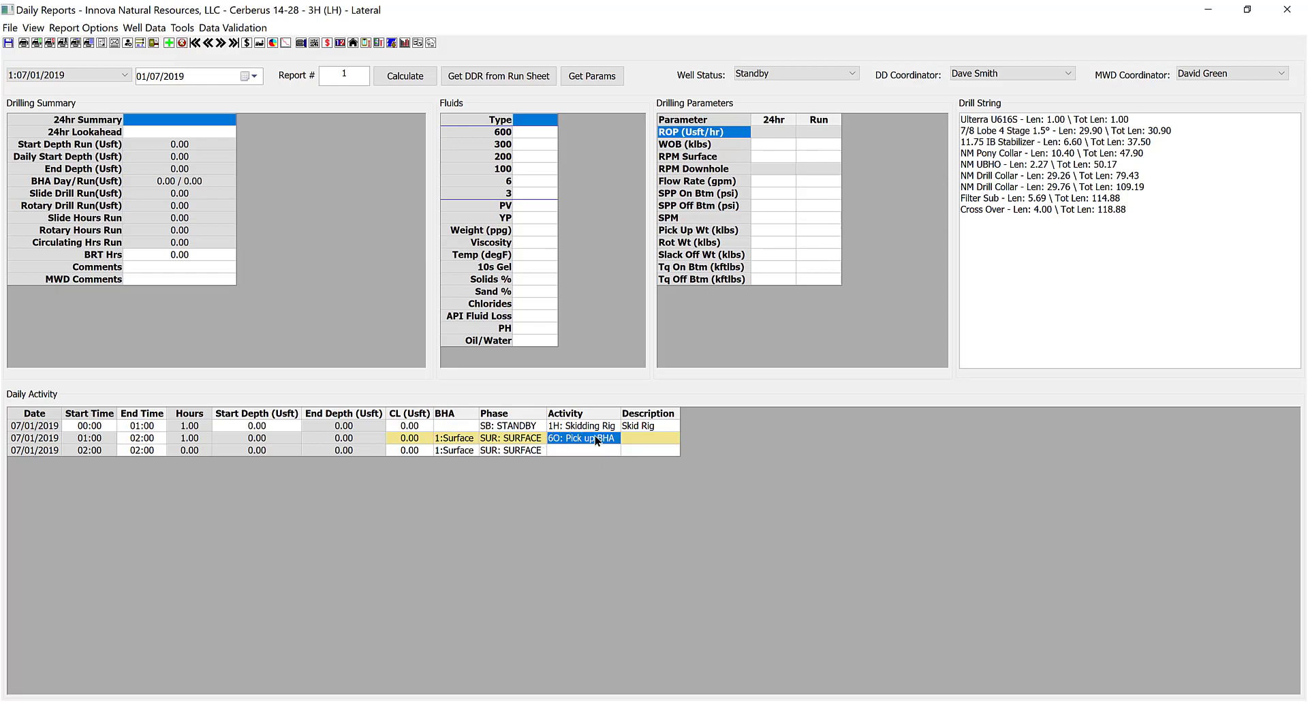
{"action": "left_click", "coordinate": [646, 438]}
Commit the P/U BHA#1 description, save the daily report, and minimize the Daily Reports window.
{"action": "key", "text": "shift+Tab"}
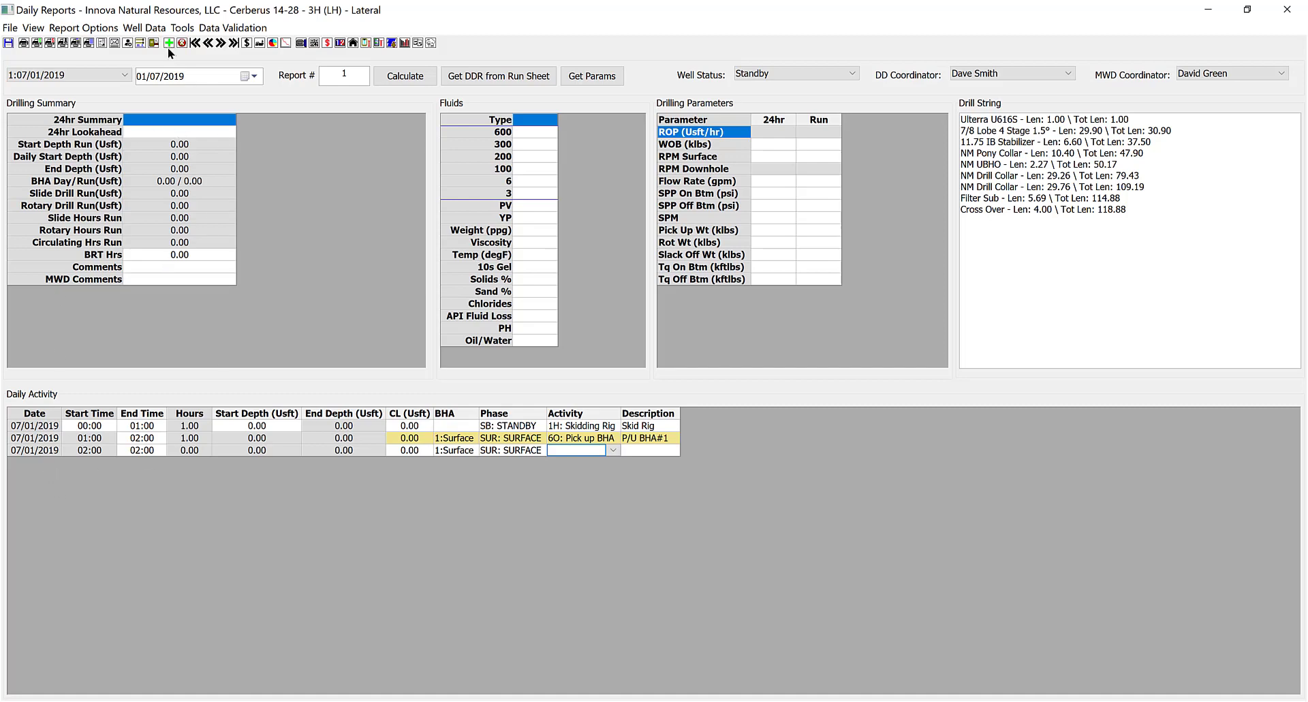
{"action": "left_click", "coordinate": [8, 44]}
{"action": "left_click", "coordinate": [1209, 9]}
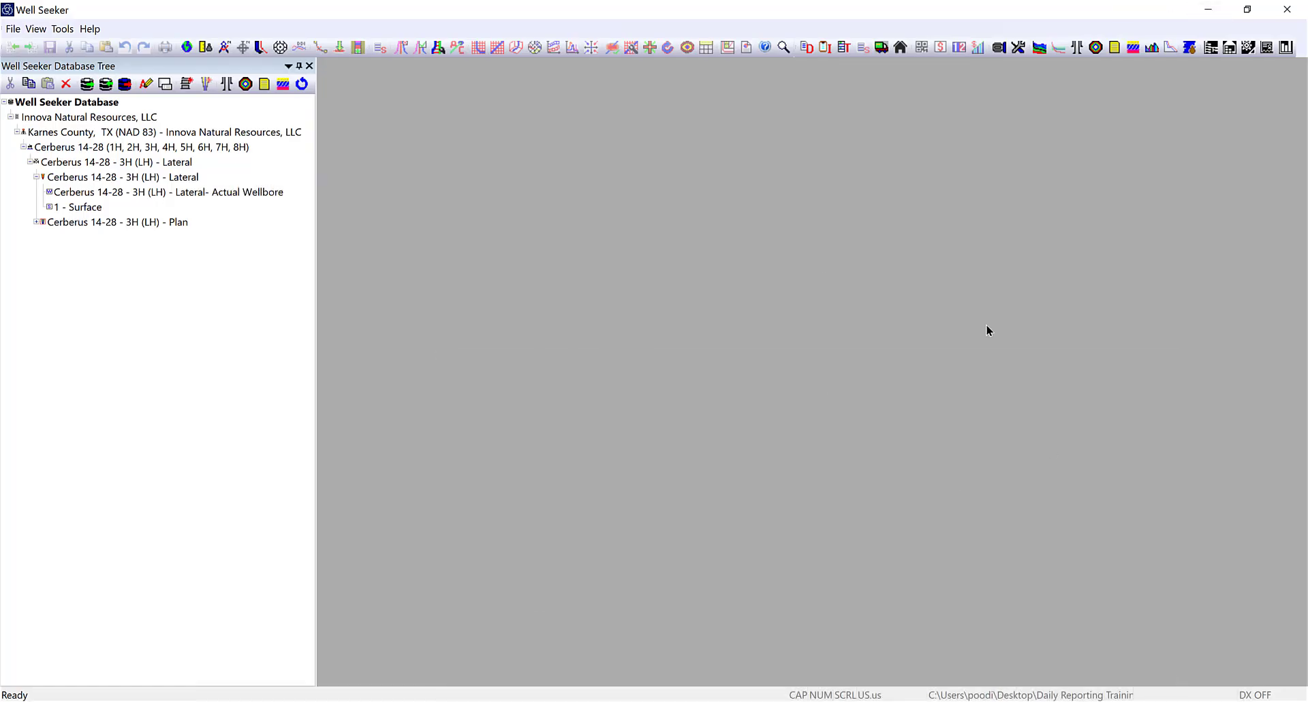